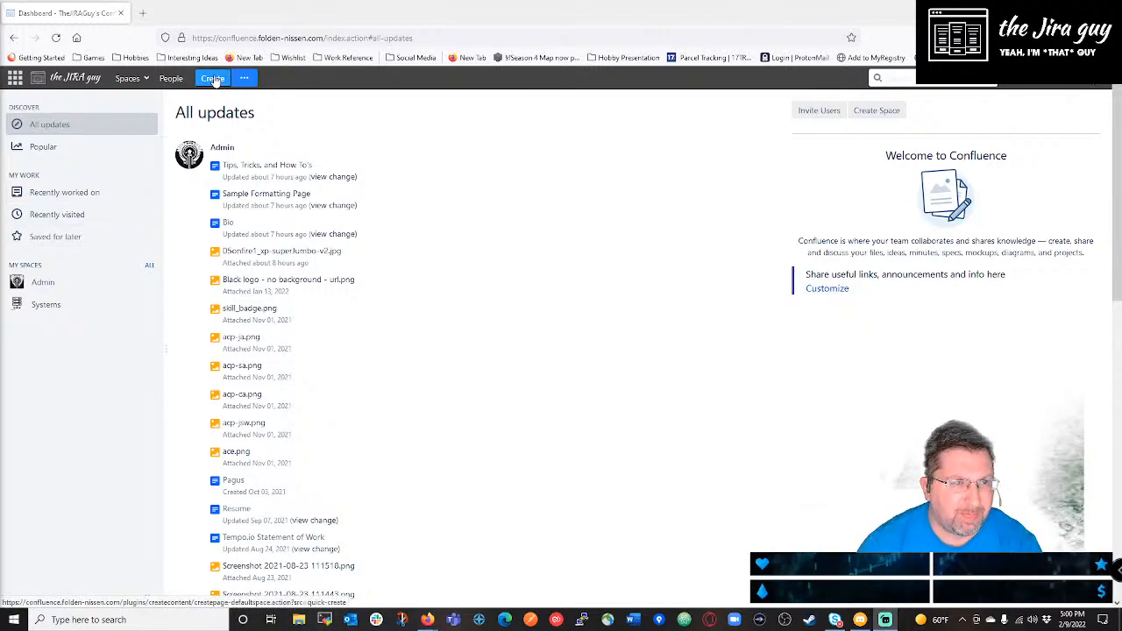
# In the Professional space, expand Sample Formatting Page in the page tree and start a new blank page.
pyautogui.click(120, 82)
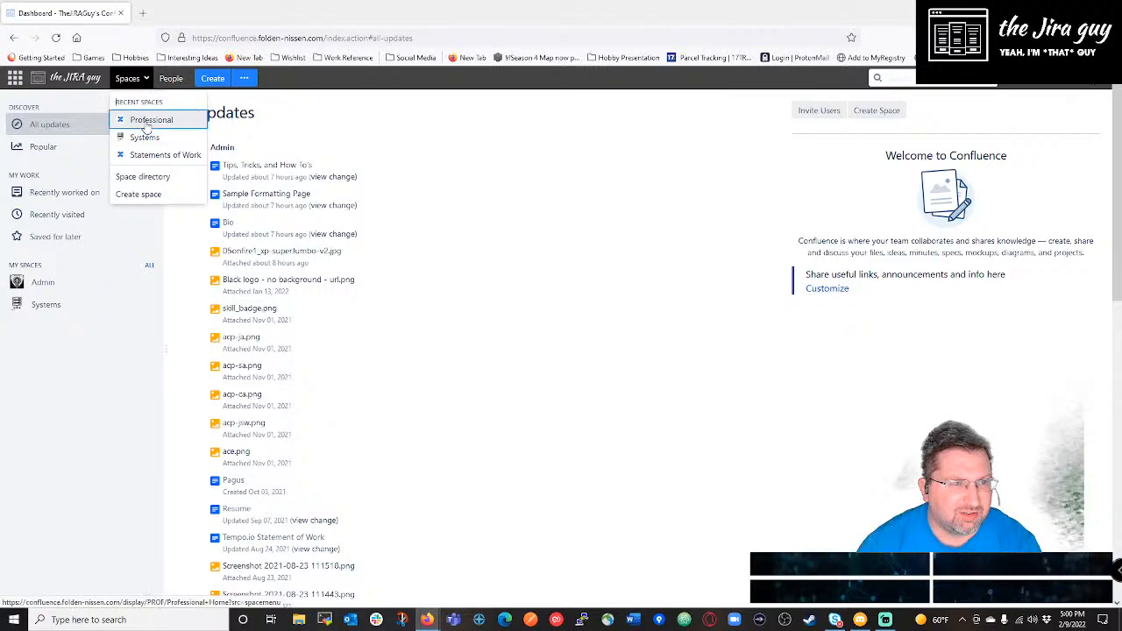
pyautogui.click(160, 122)
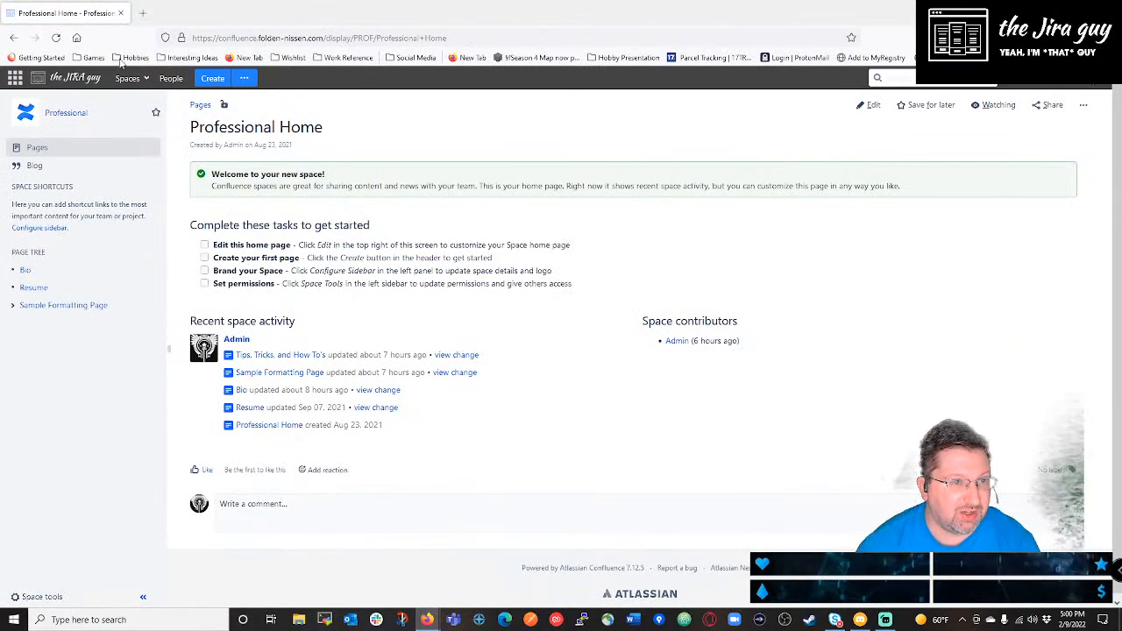
pyautogui.click(13, 307)
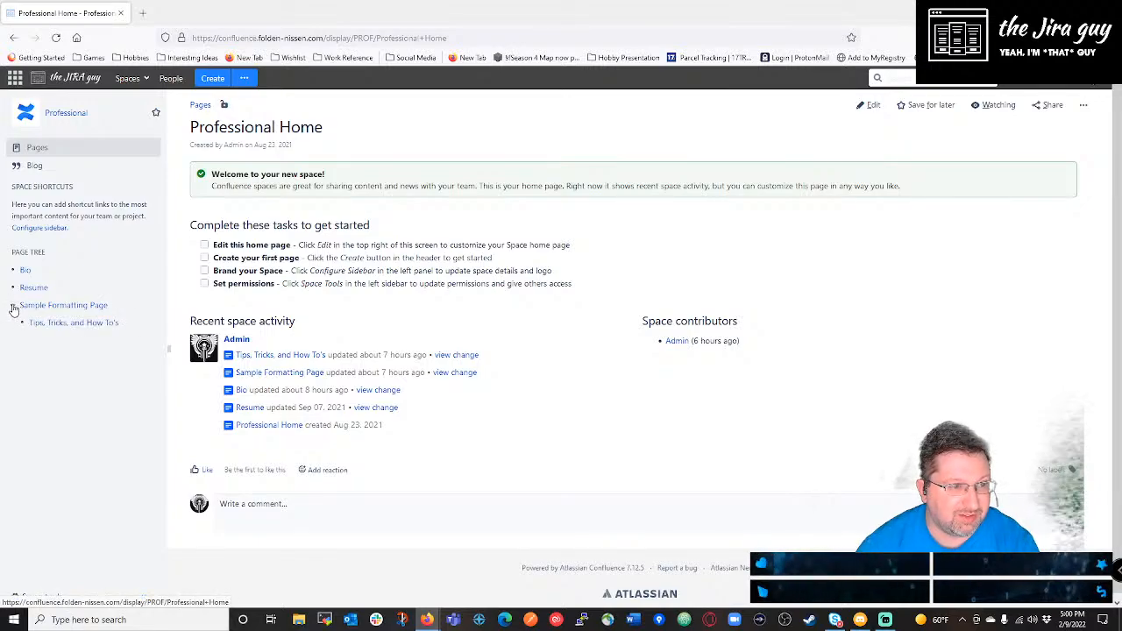
pyautogui.click(214, 79)
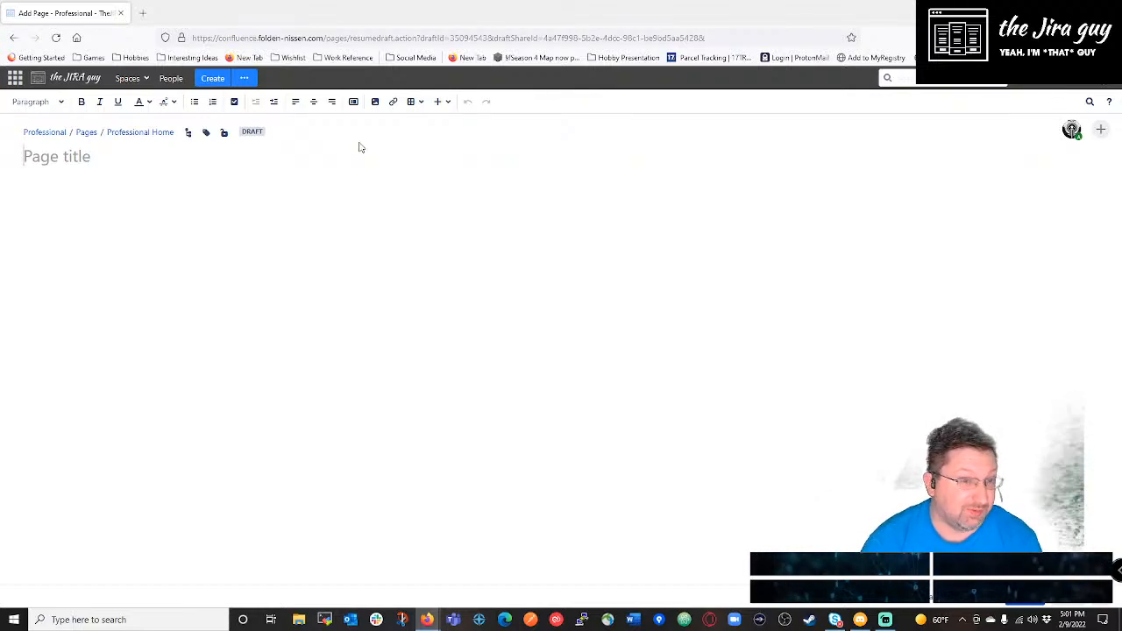
# Turn on page layout for the new page with a single-column section.
pyautogui.click(353, 102)
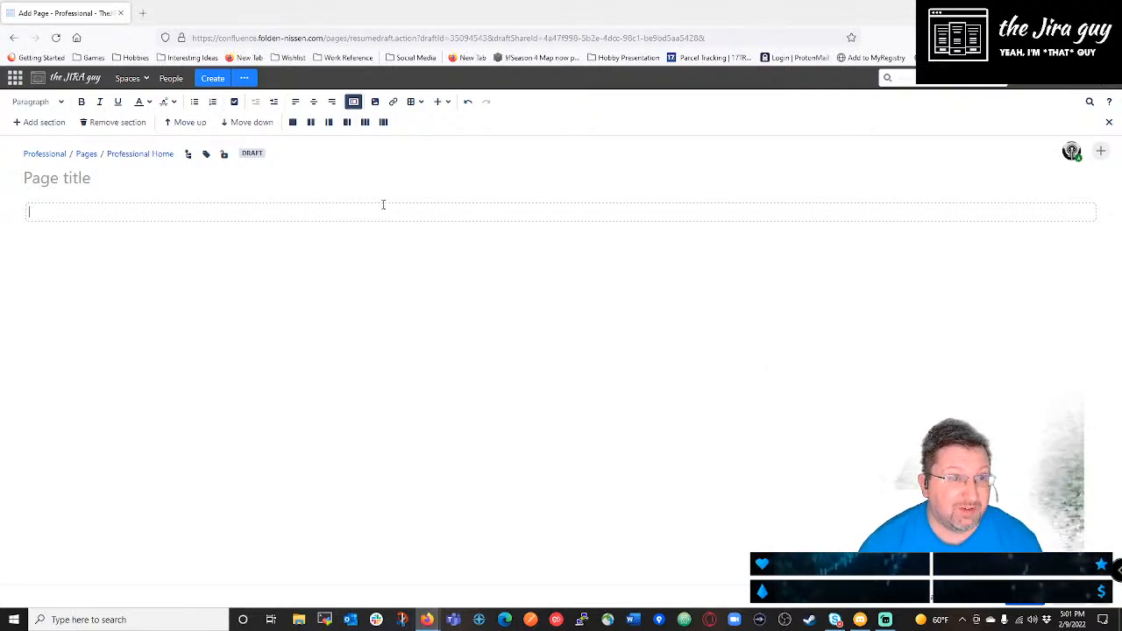
pyautogui.click(329, 121)
pyautogui.click(292, 122)
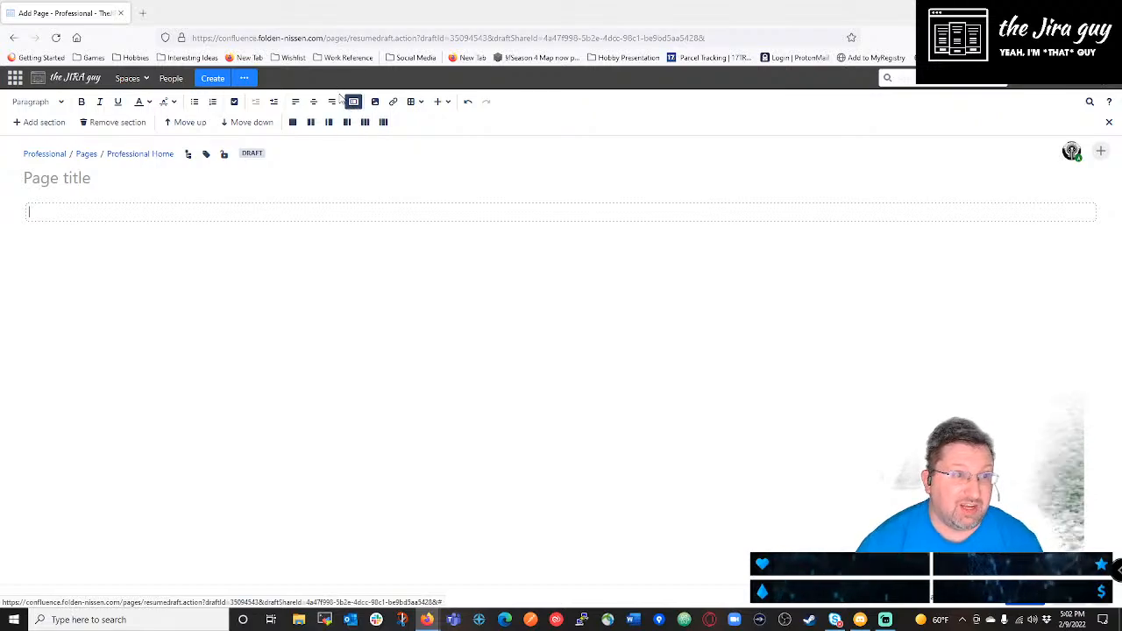
# Add a second layout section below the first and remove it, trying it both empty and with filler text.
pyautogui.click(35, 122)
pyautogui.click(87, 122)
pyautogui.click(60, 124)
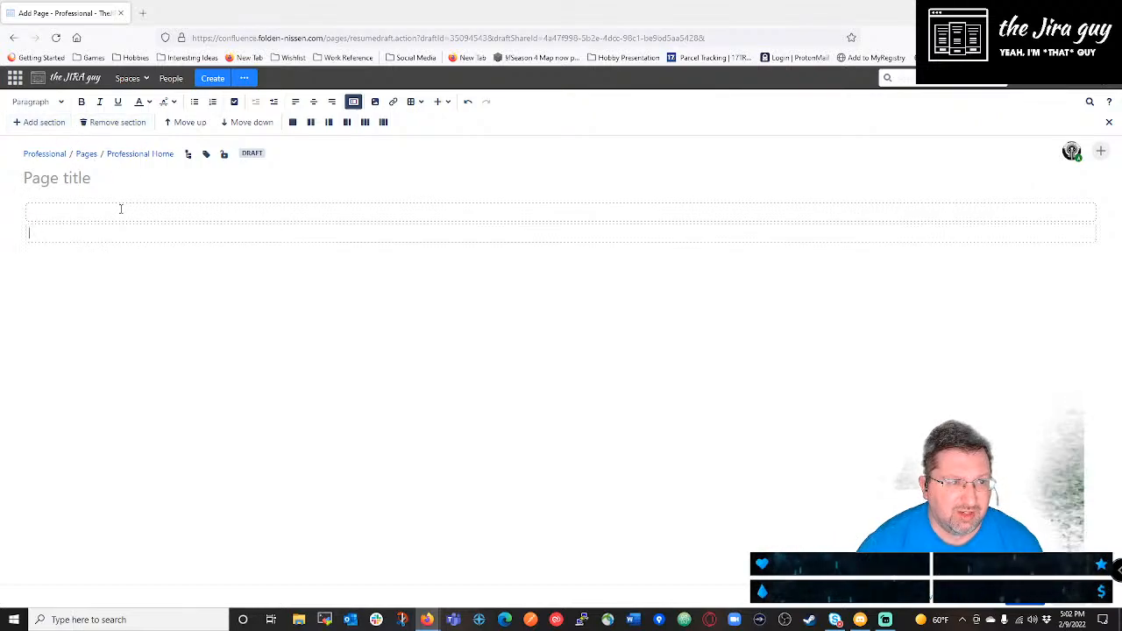
pyautogui.write('asdfsdf')
pyautogui.click(128, 124)
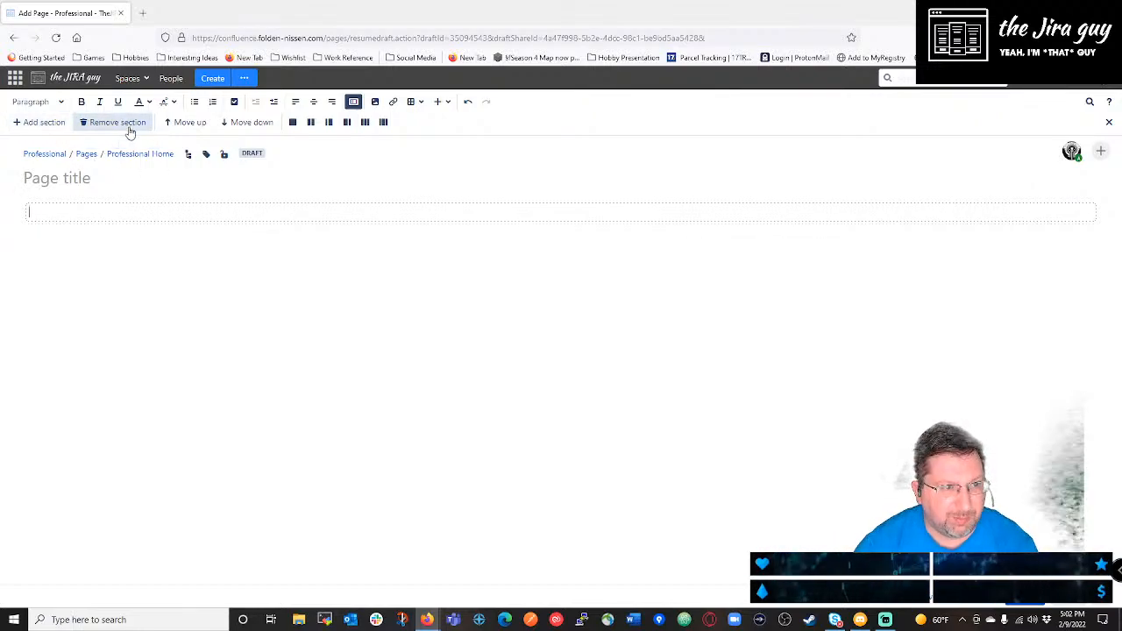
# Add a second section again, try undo and redo, then clear its filler text and remove the section.
pyautogui.click(51, 123)
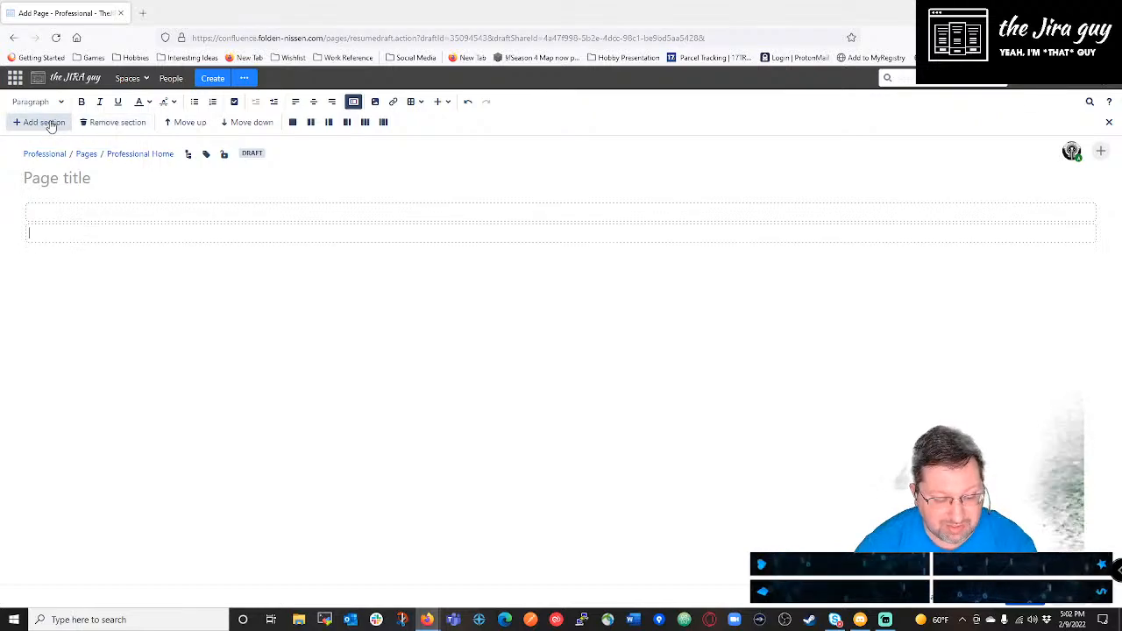
pyautogui.hotkey('ctrl', 'z')
pyautogui.hotkey('ctrl', 'y')
pyautogui.hotkey('ctrl', 'y')
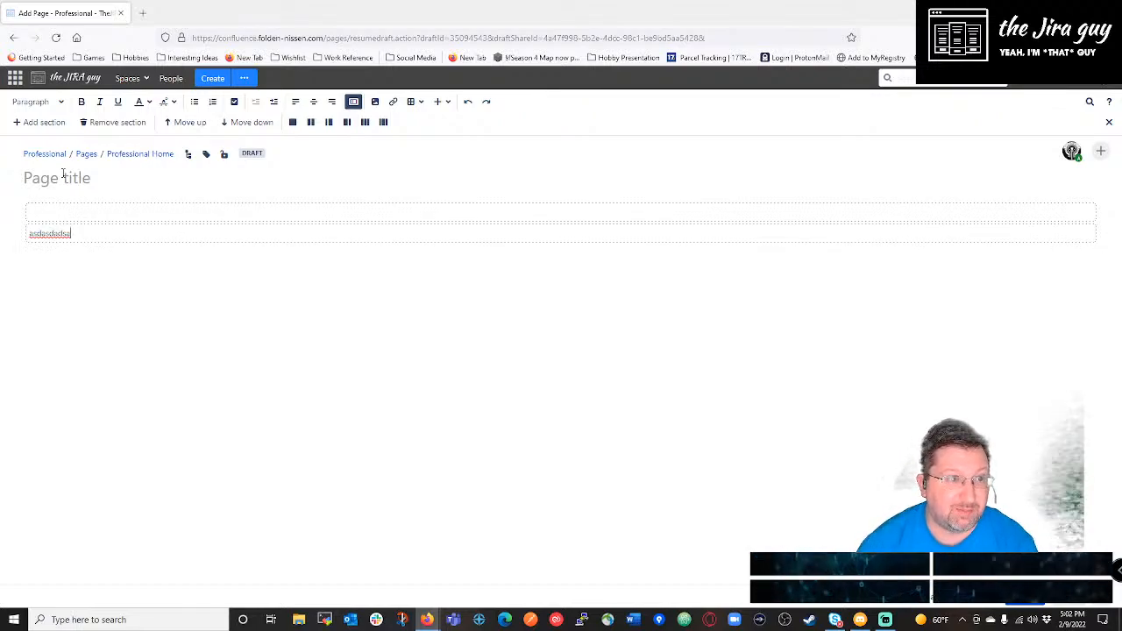
pyautogui.moveTo(98, 243); pyautogui.dragTo(29, 234)
pyautogui.press('BackSpace')
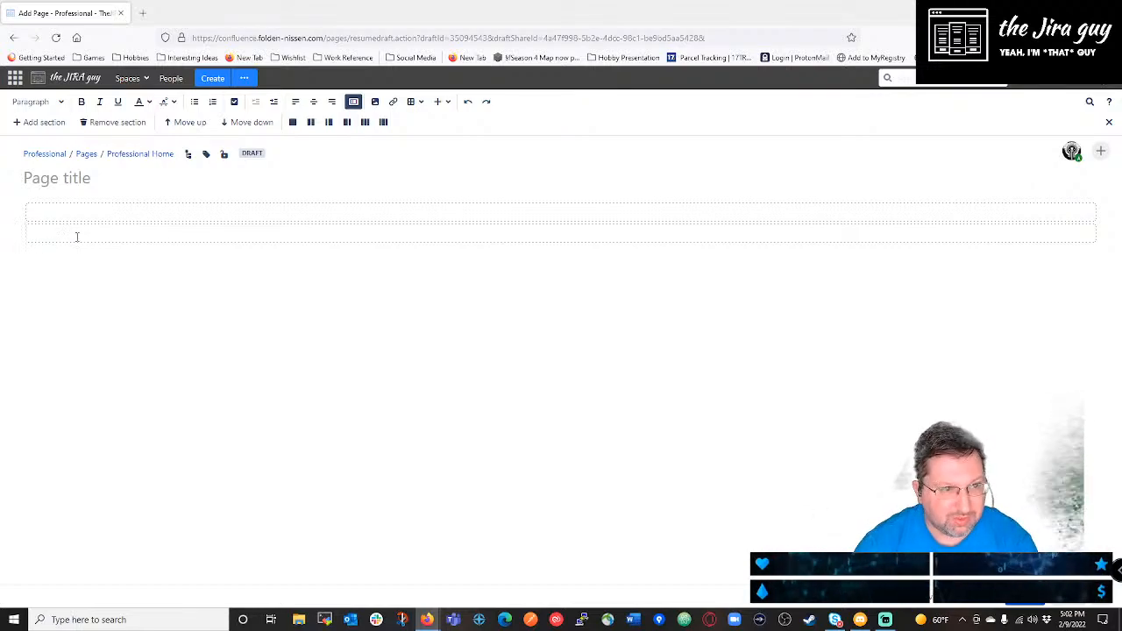
pyautogui.click(95, 123)
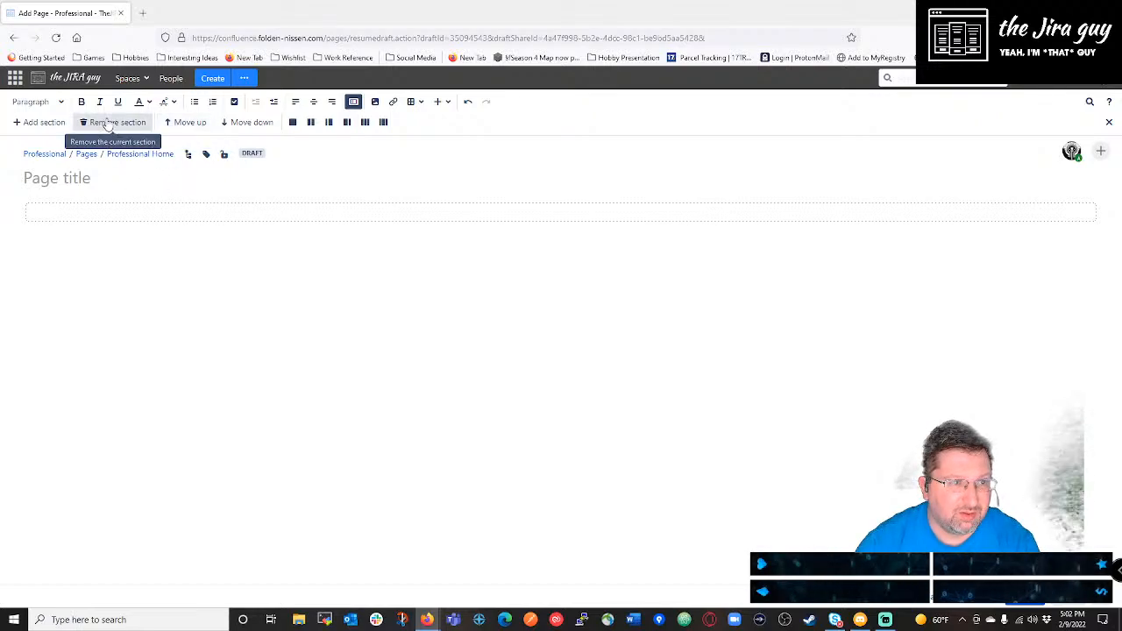
# Move a newly added section containing "asdsadsa" up and back down, and remove it.
pyautogui.click(28, 122)
pyautogui.write('asdsadsa')
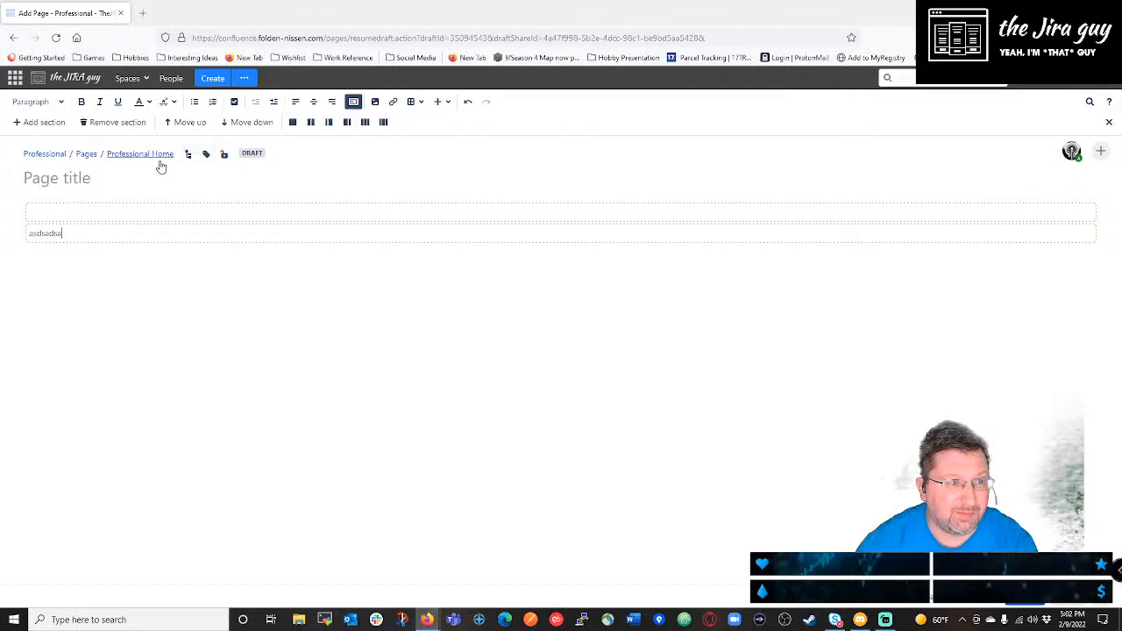
pyautogui.click(187, 122)
pyautogui.click(246, 122)
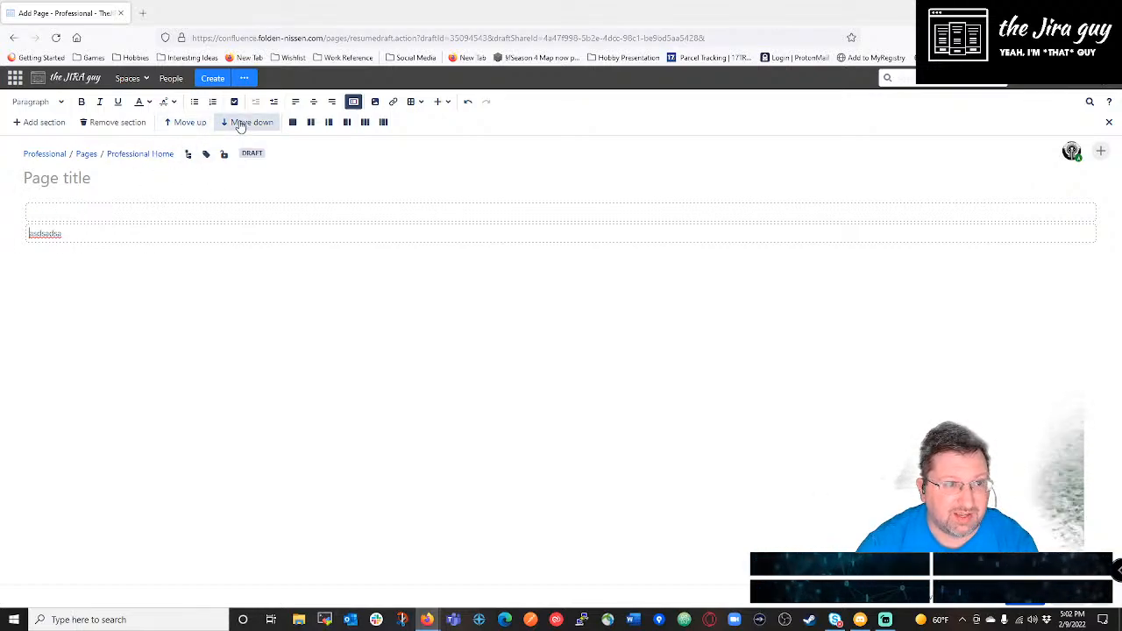
pyautogui.click(100, 233)
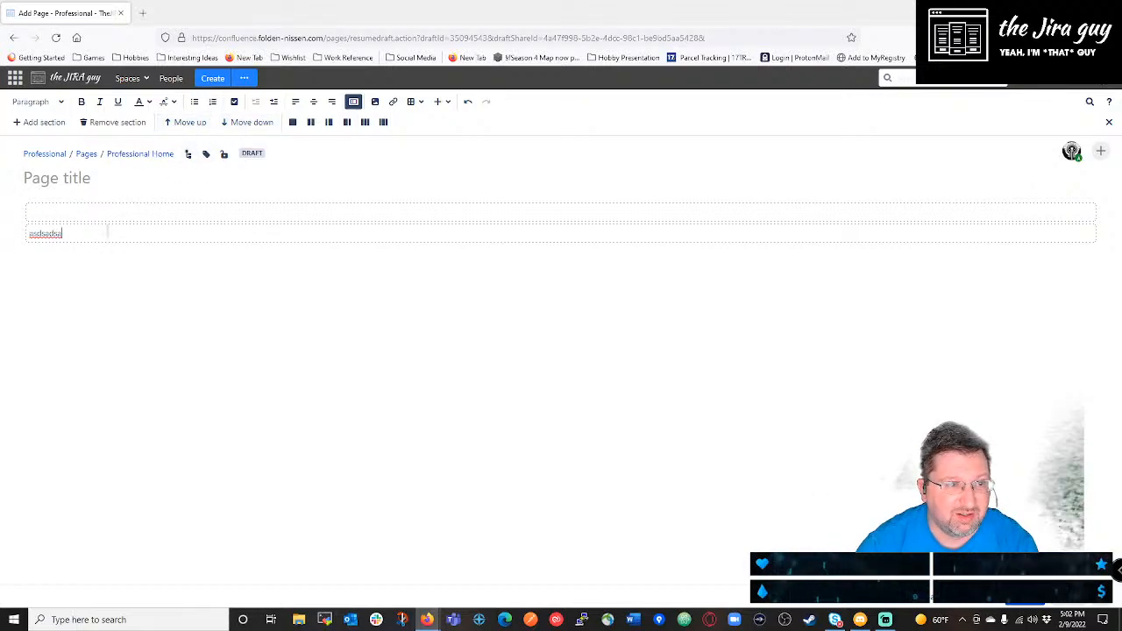
pyautogui.click(105, 122)
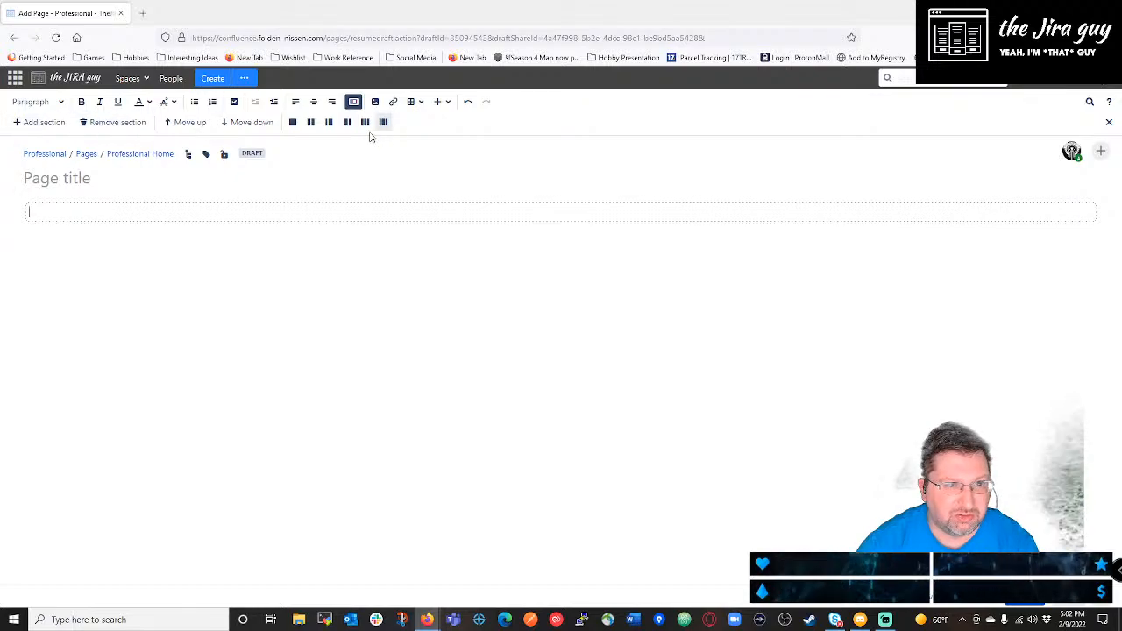
# Switch the section through two-column and three-column layouts and return it to a single column.
pyautogui.click(308, 126)
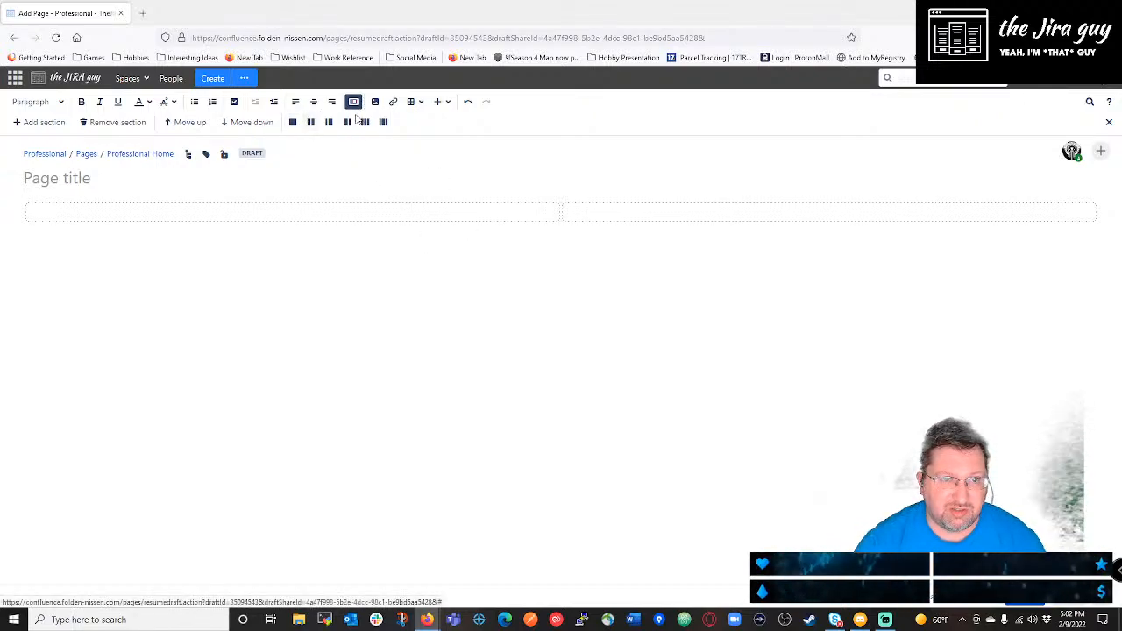
pyautogui.click(328, 124)
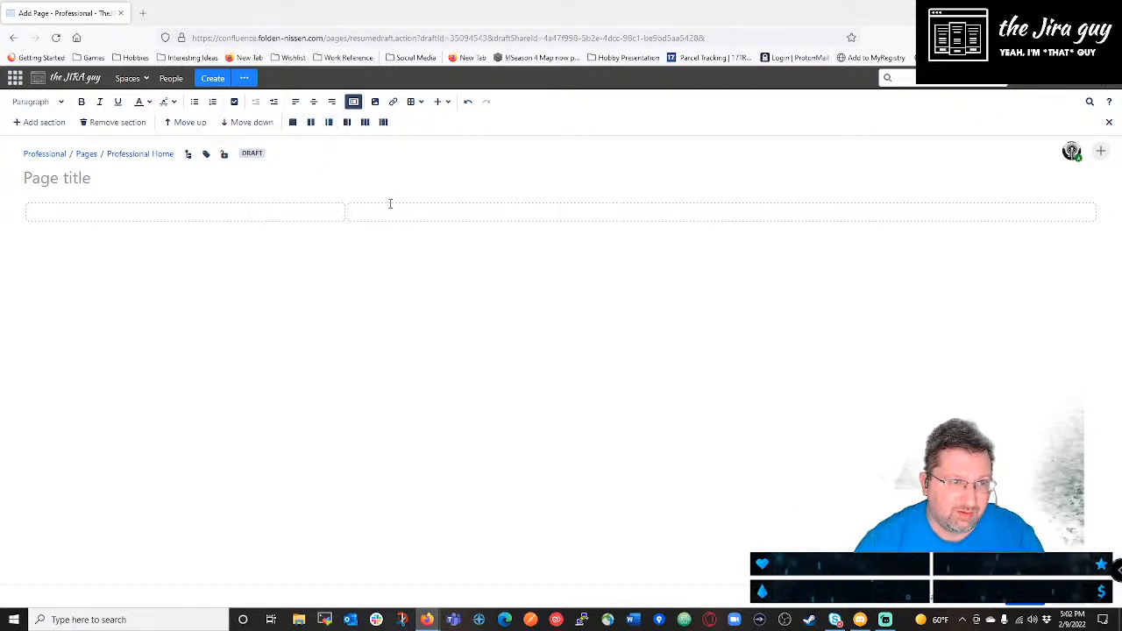
pyautogui.click(365, 122)
pyautogui.click(383, 122)
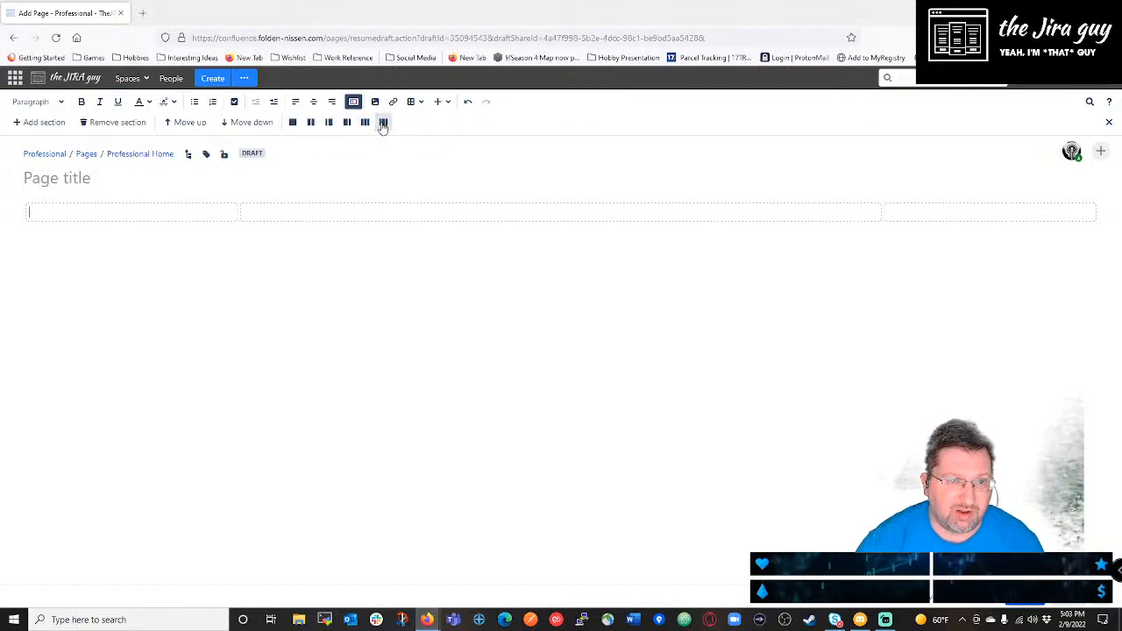
pyautogui.click(292, 124)
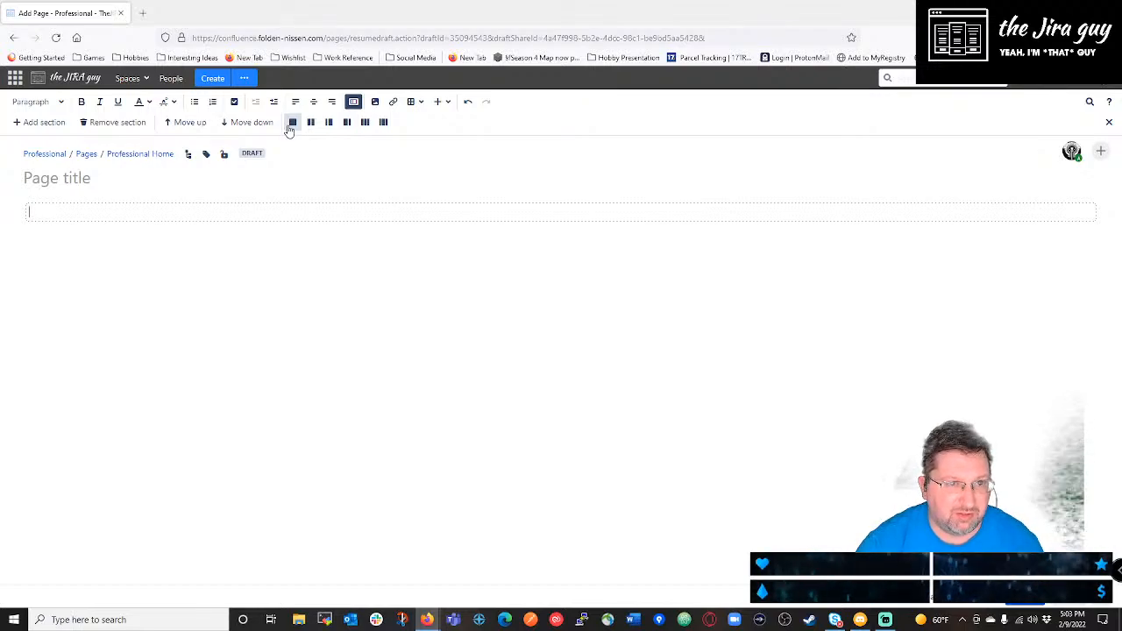
# Try each multi-column layout on the section and settle on two columns with the narrow one on the left.
pyautogui.click(311, 124)
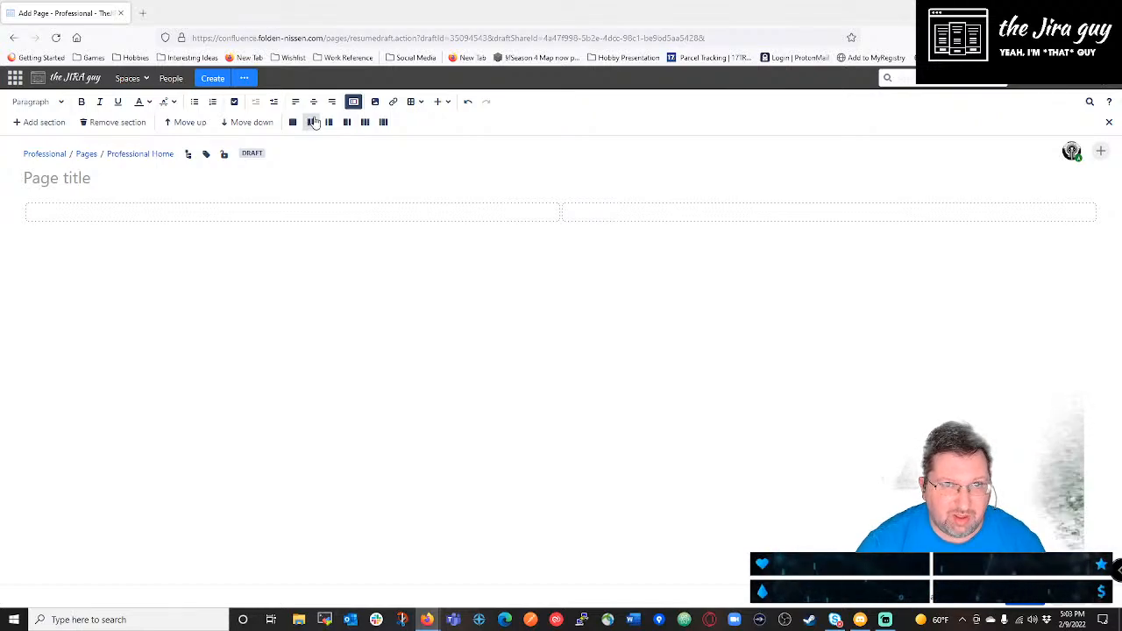
pyautogui.click(329, 124)
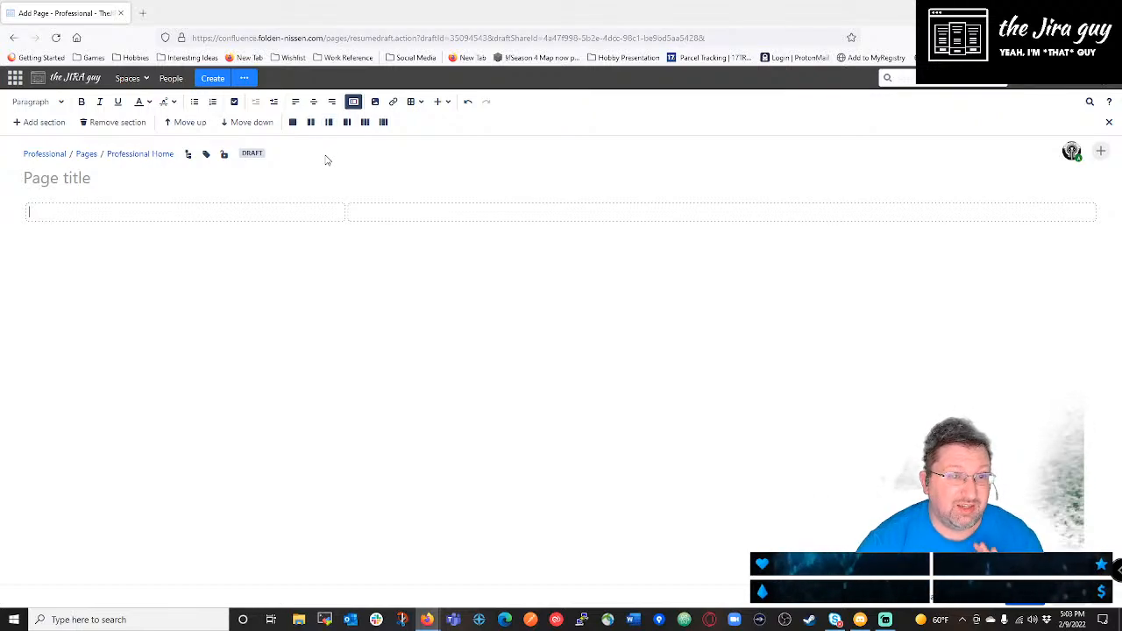
pyautogui.click(348, 123)
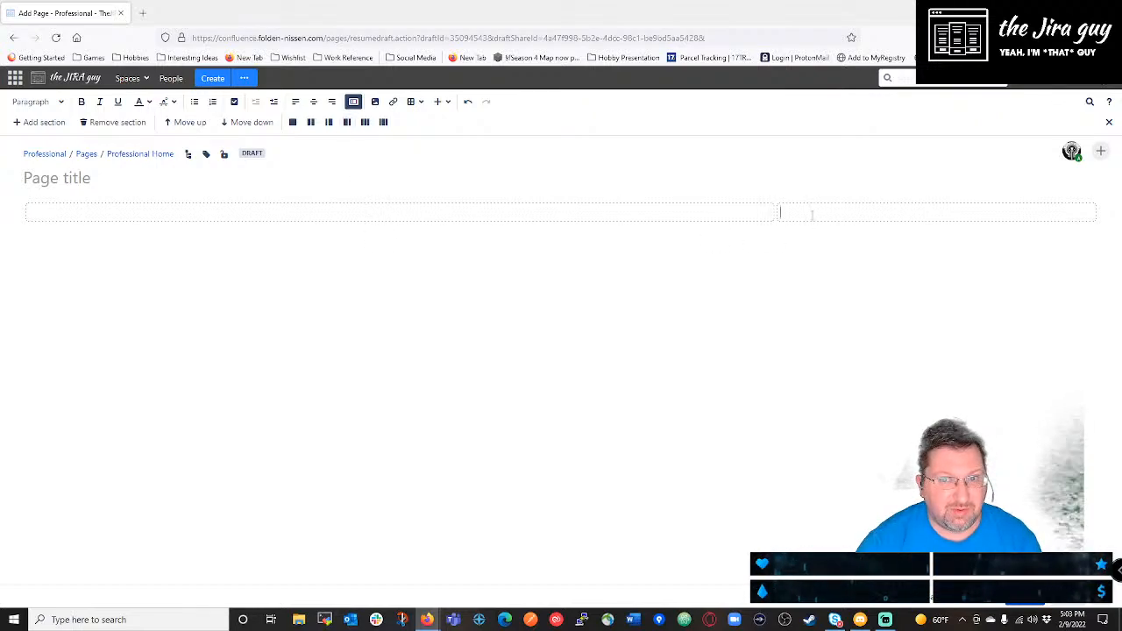
pyautogui.click(366, 122)
pyautogui.click(386, 123)
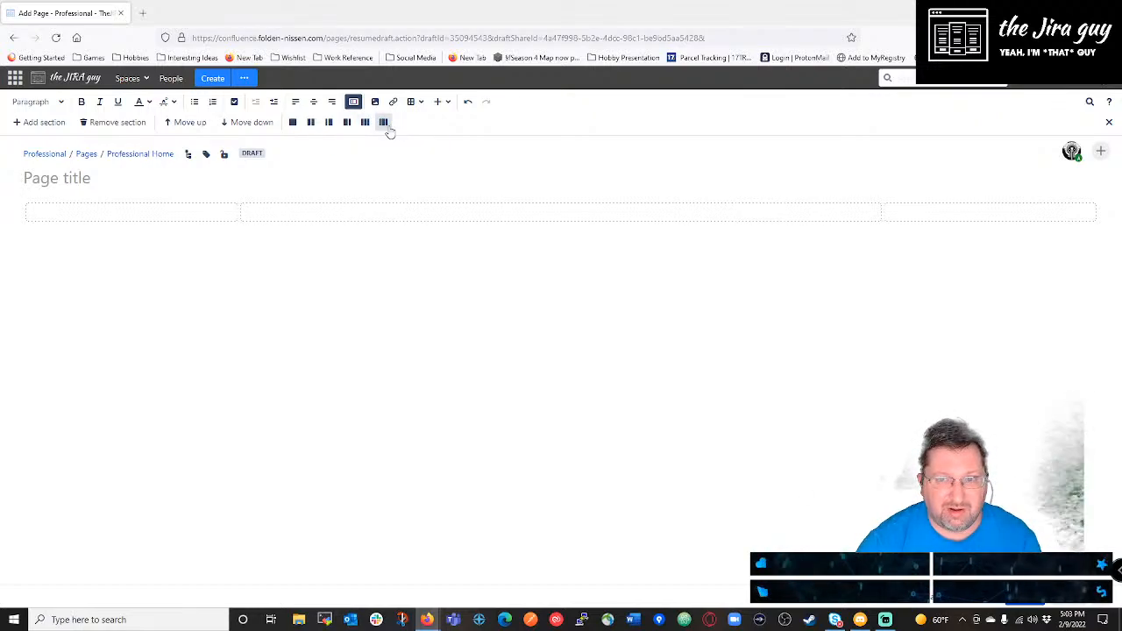
pyautogui.click(331, 125)
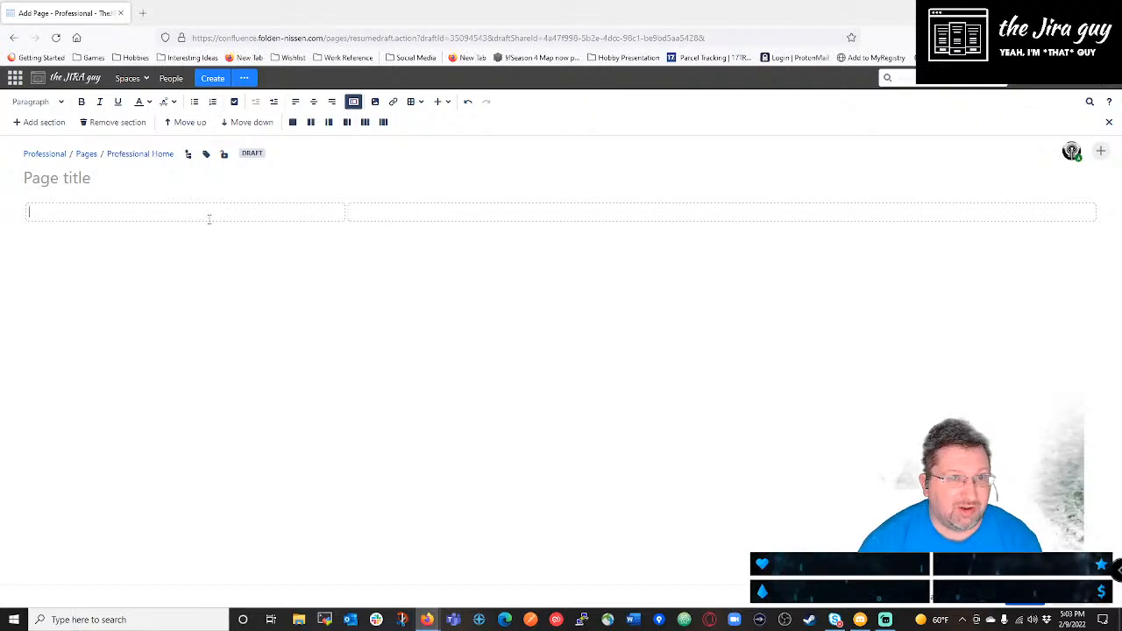
# Find the Panel macro for the narrow left column and set its panel title to "Information".
pyautogui.click(439, 101)
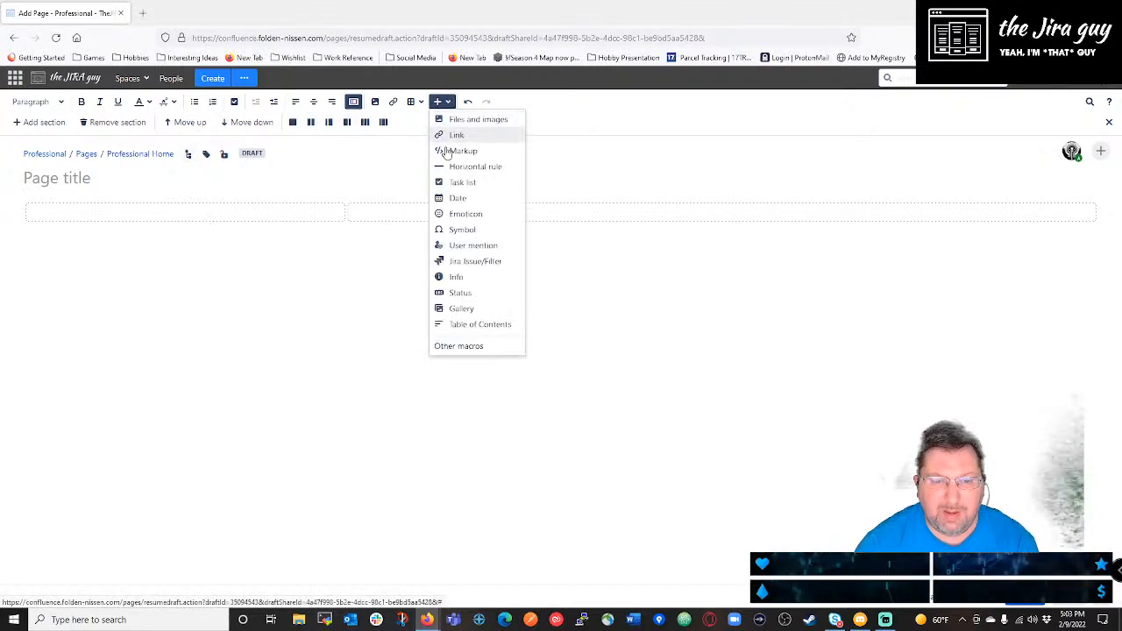
pyautogui.click(458, 346)
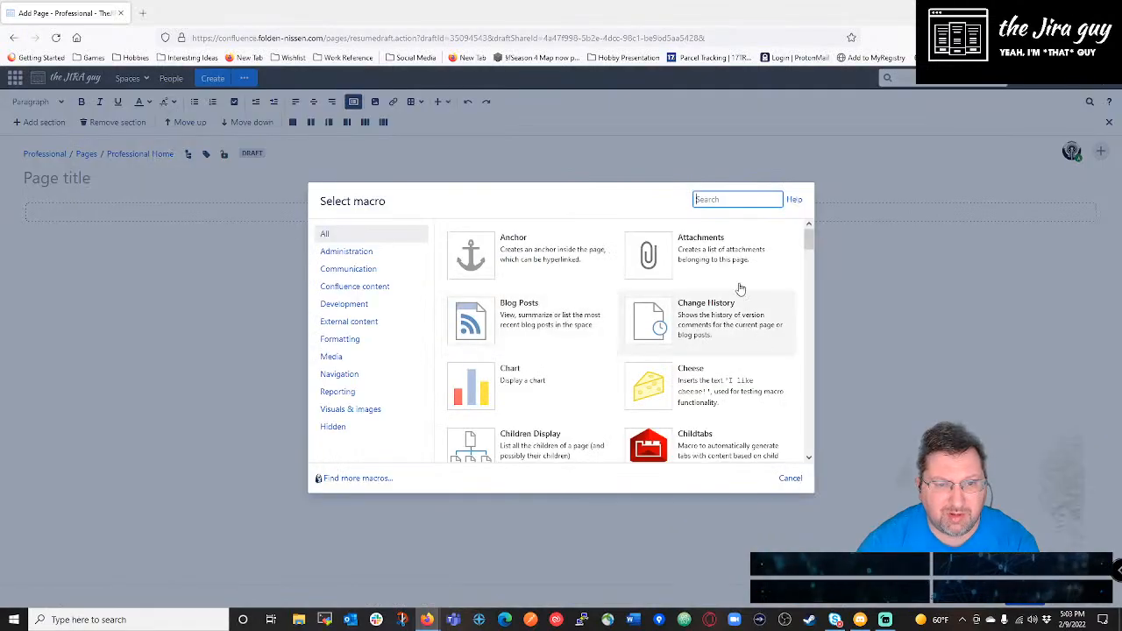
pyautogui.write('Panel')
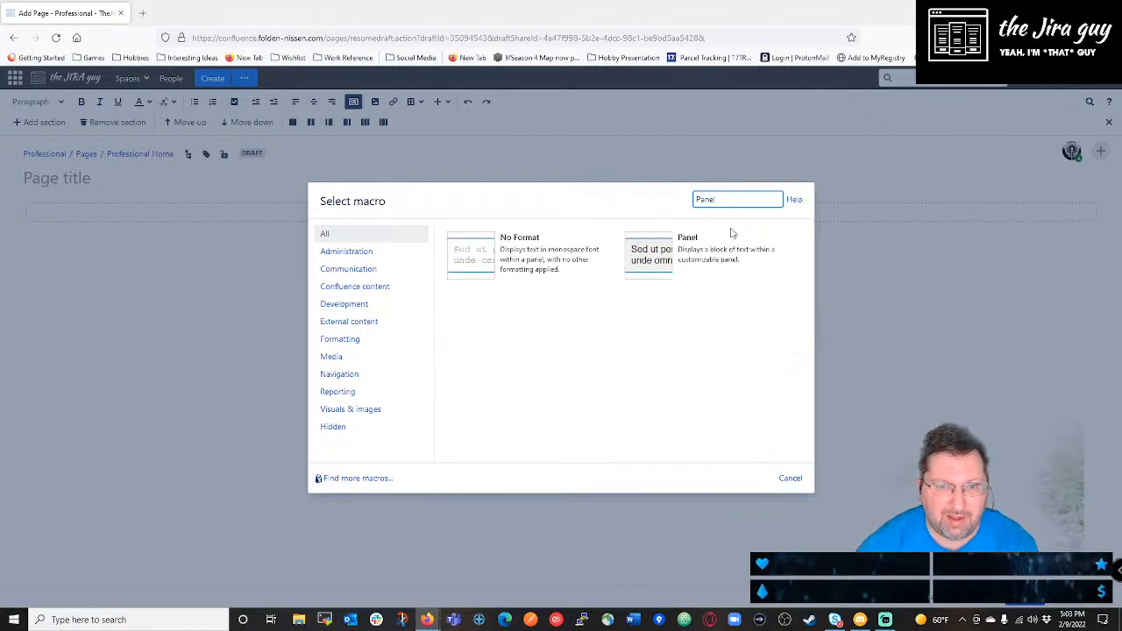
pyautogui.click(712, 253)
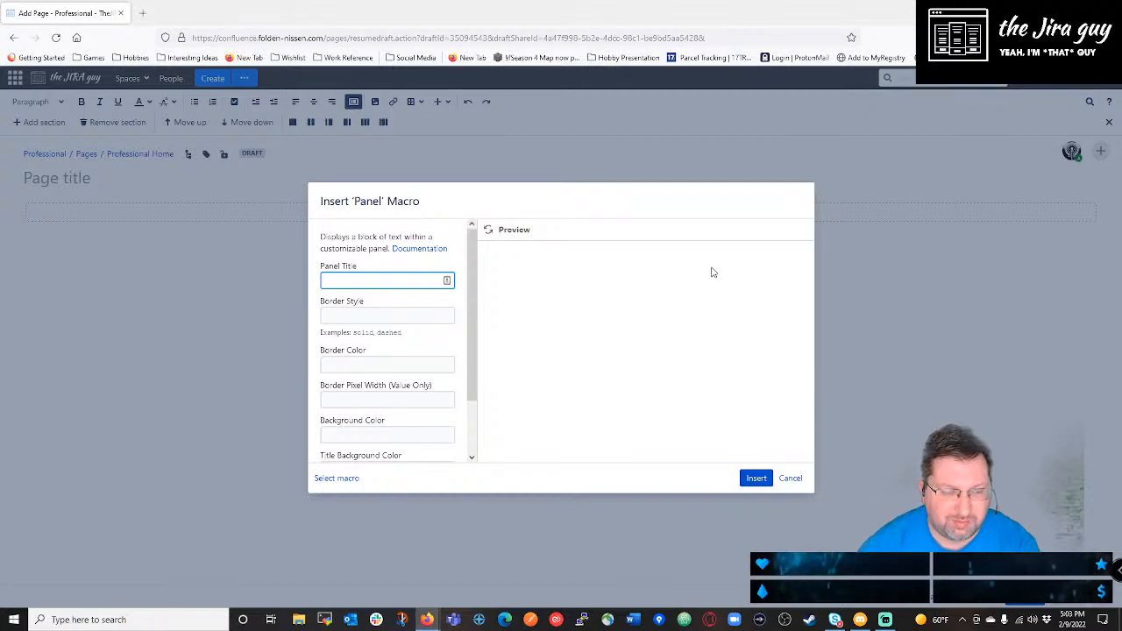
pyautogui.write('Information')
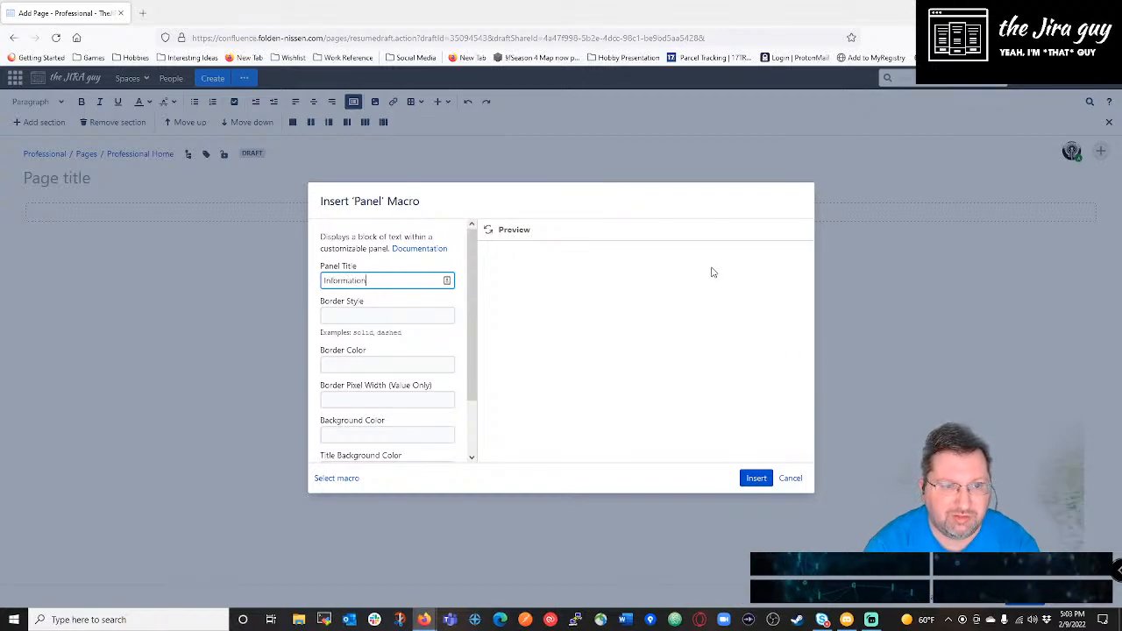
# Set the panel's background color to #000000 and its title background color to #FFFFFF.
pyautogui.click(345, 368)
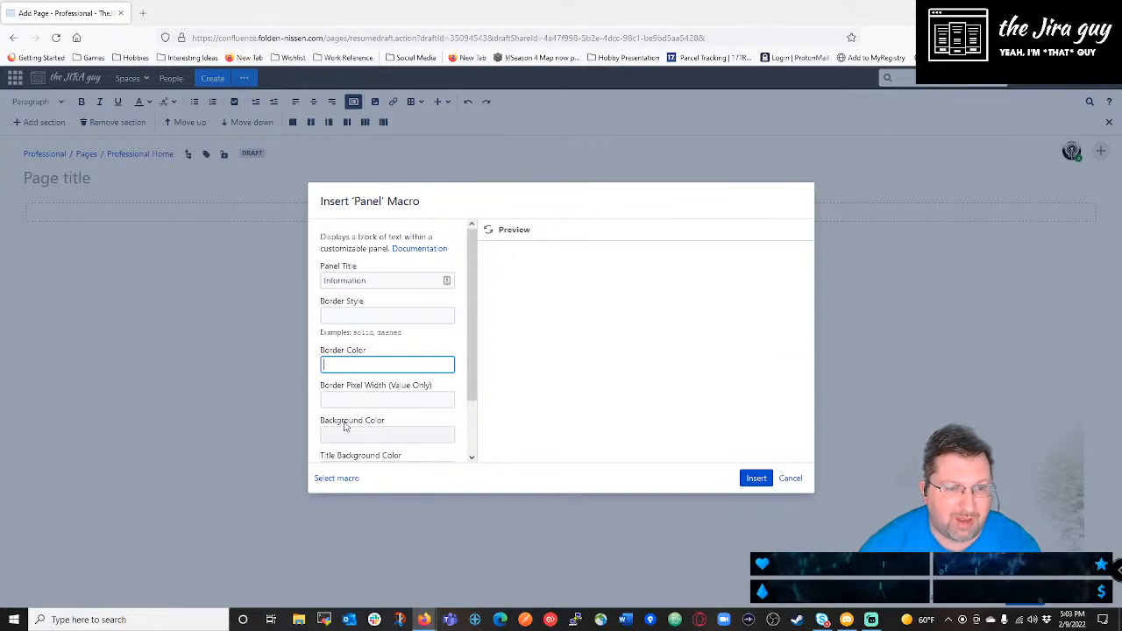
pyautogui.scroll(-1, 346, 427)
pyautogui.click(357, 372)
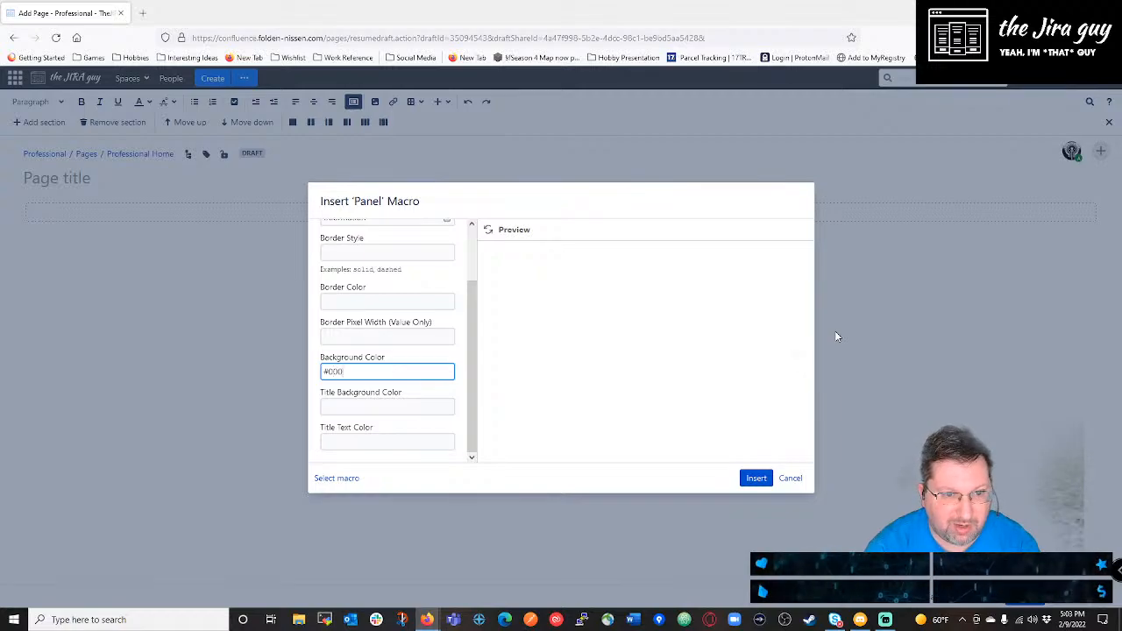
pyautogui.click(428, 406)
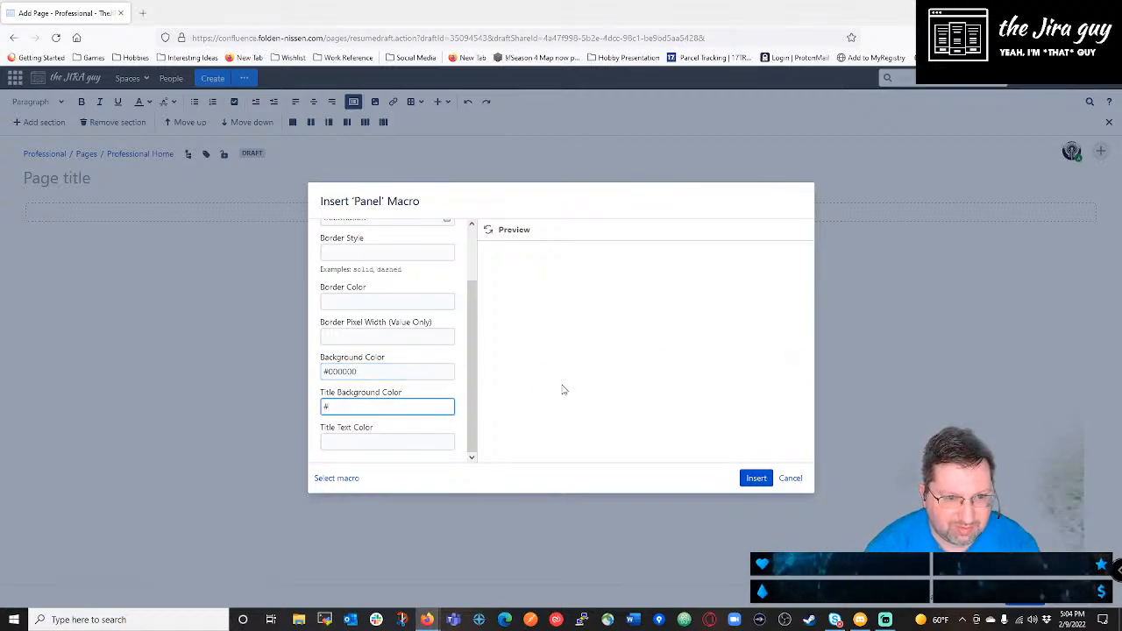
pyautogui.write('#FFFFFF')
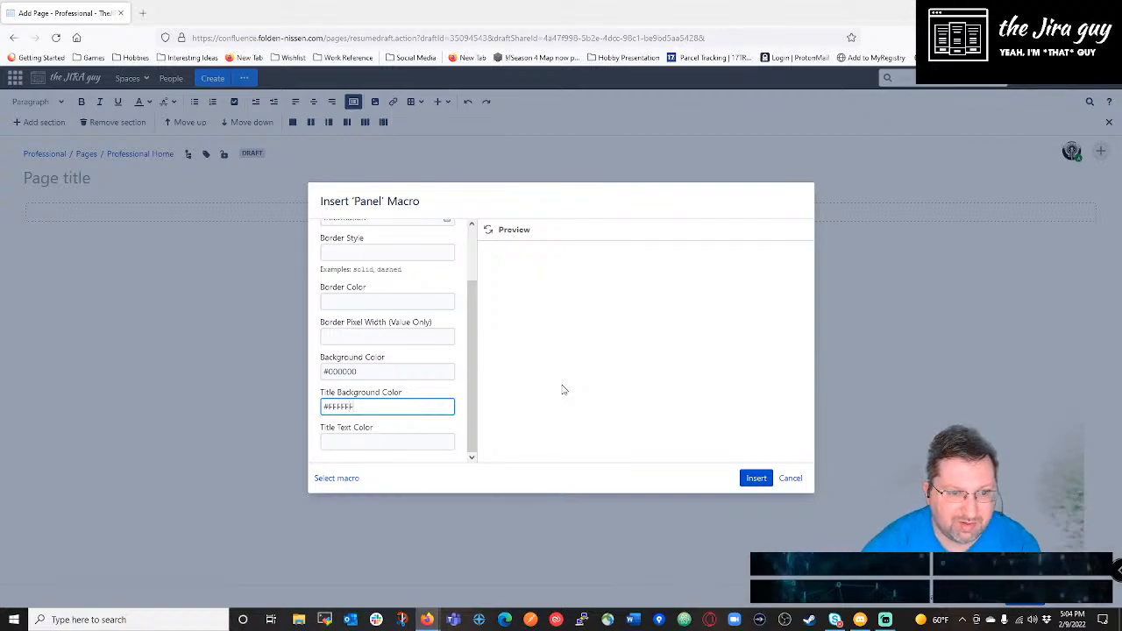
# Cut the value out of the panel's background color setting, leaving it empty.
pyautogui.click(421, 445)
pyautogui.hotkey('shift', 'Tab')
pyautogui.tripleClick(377, 371)
pyautogui.hotkey('ctrl', 'x')
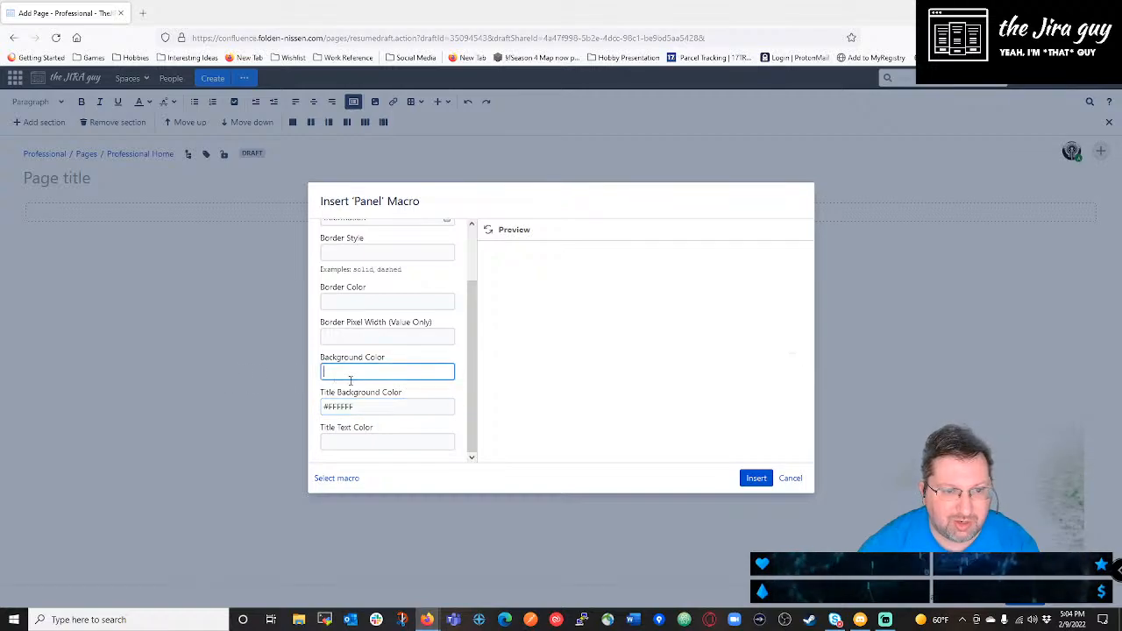
# Set the panel's title background color to #000000 and title text color to #FFFFFF, refresh the preview and insert the panel.
pyautogui.press('Tab')
pyautogui.hotkey('ctrl', 'v')
pyautogui.click(342, 442)
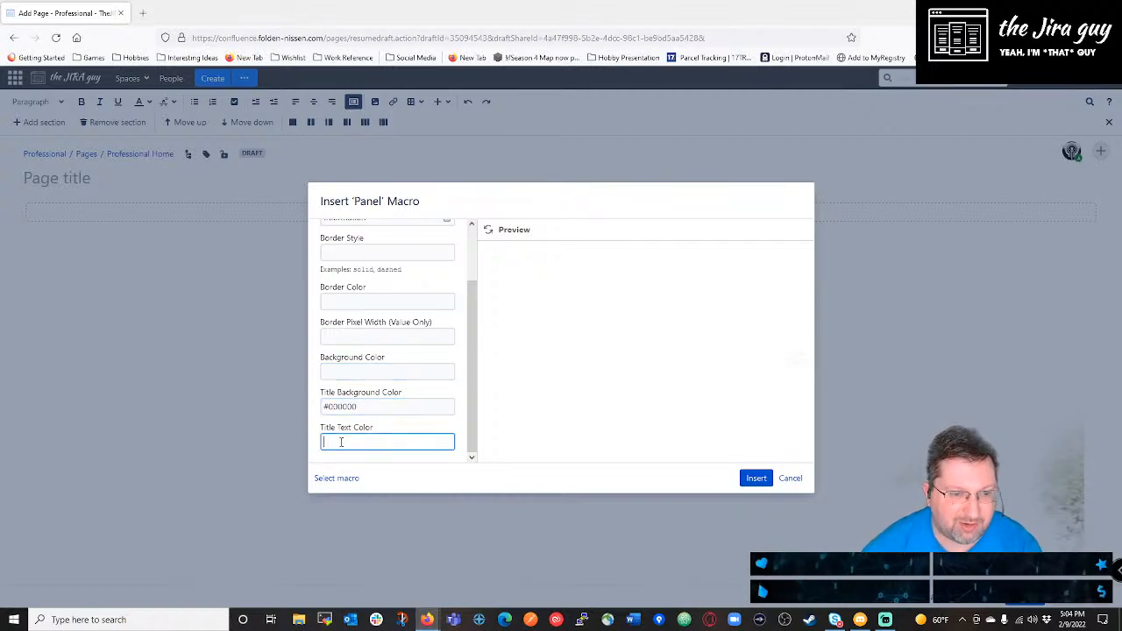
pyautogui.write('#')
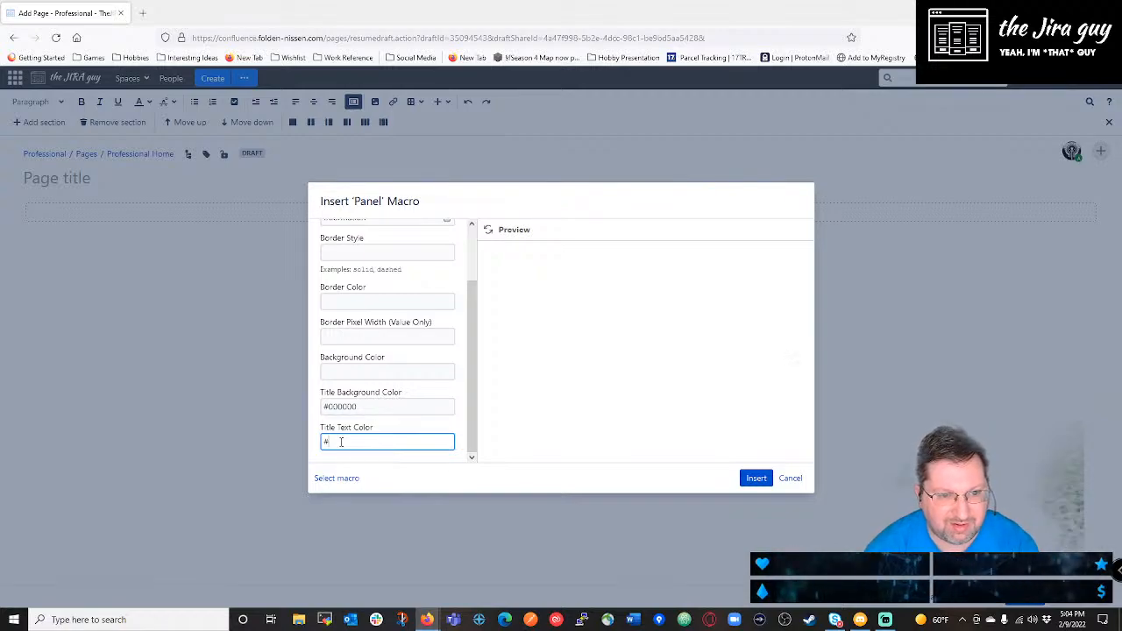
pyautogui.write('FFFFFF')
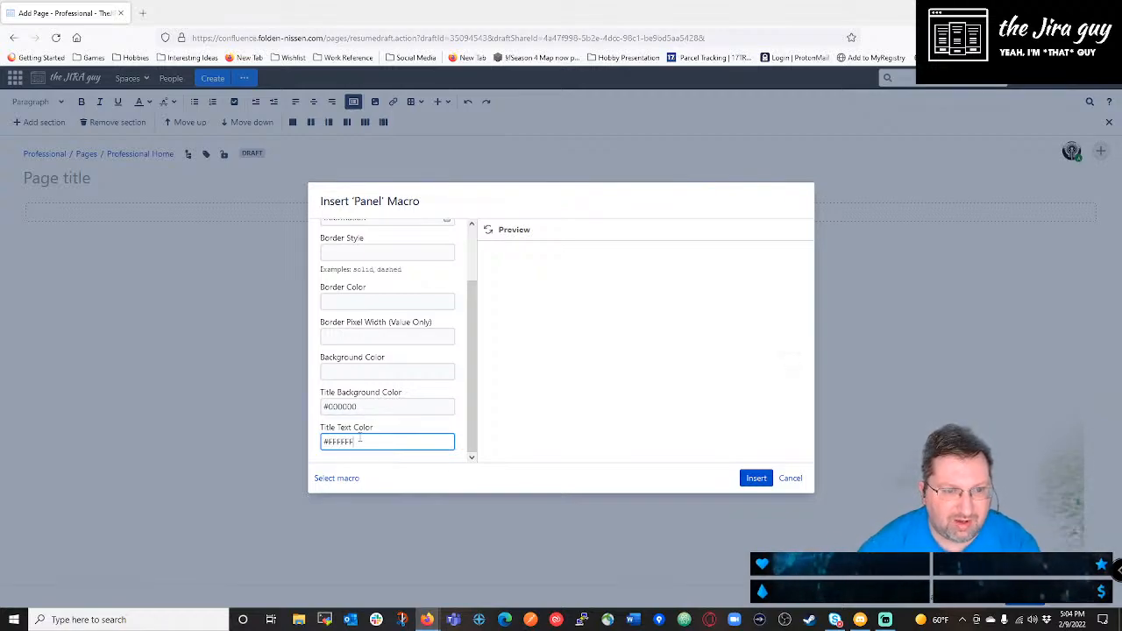
pyautogui.click(487, 231)
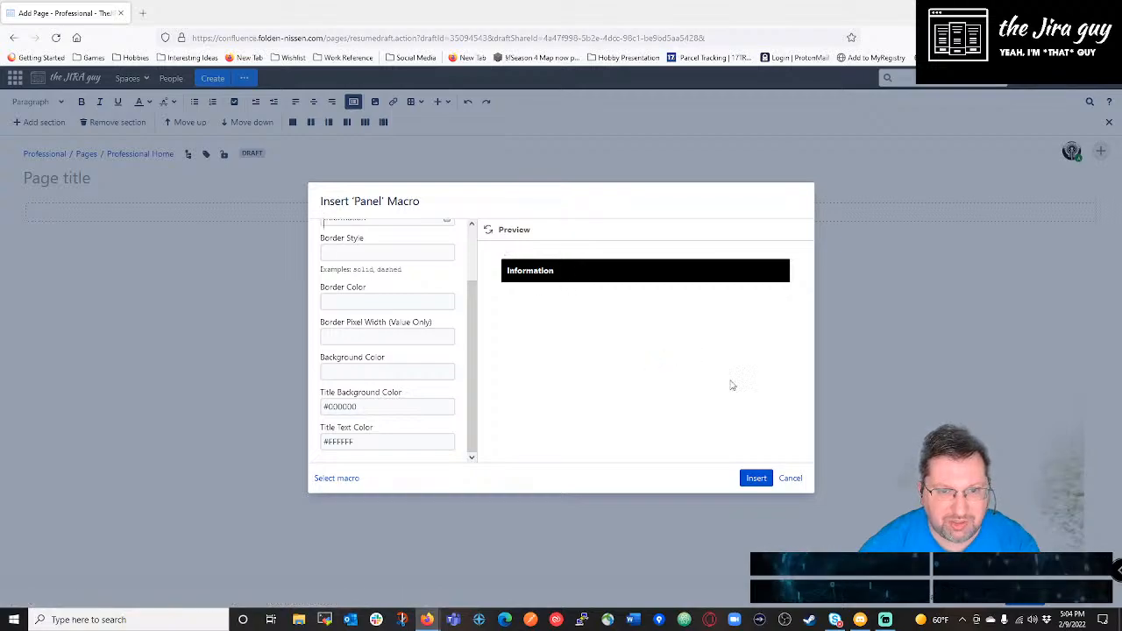
pyautogui.click(756, 479)
# Insert a User Profile macro inside the Information panel for the page author's username.
pyautogui.click(140, 251)
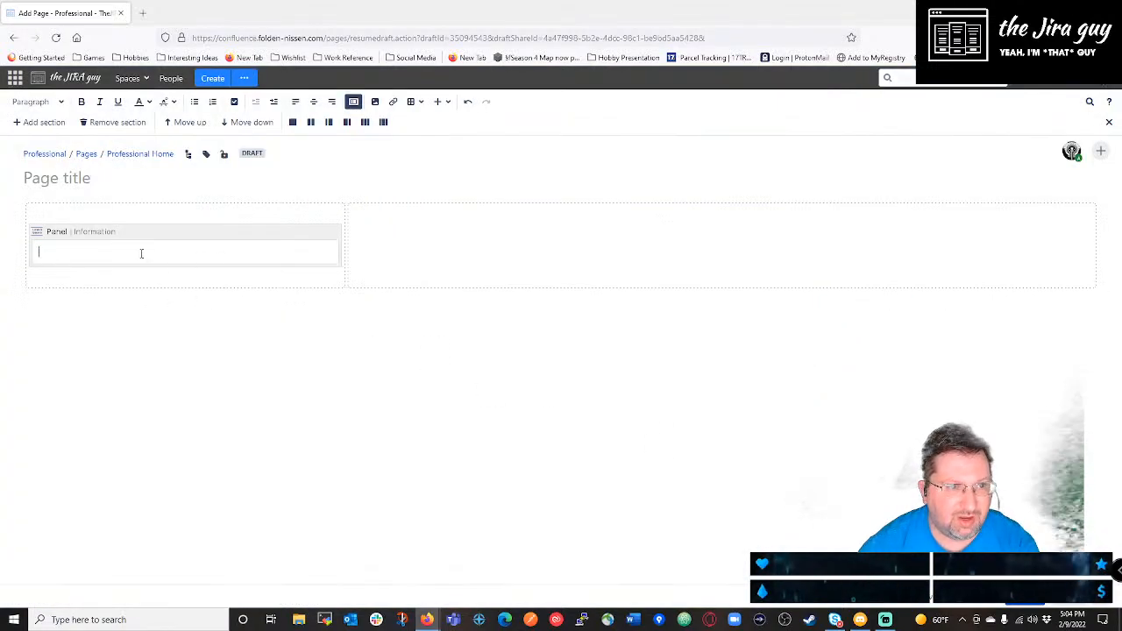
pyautogui.click(437, 102)
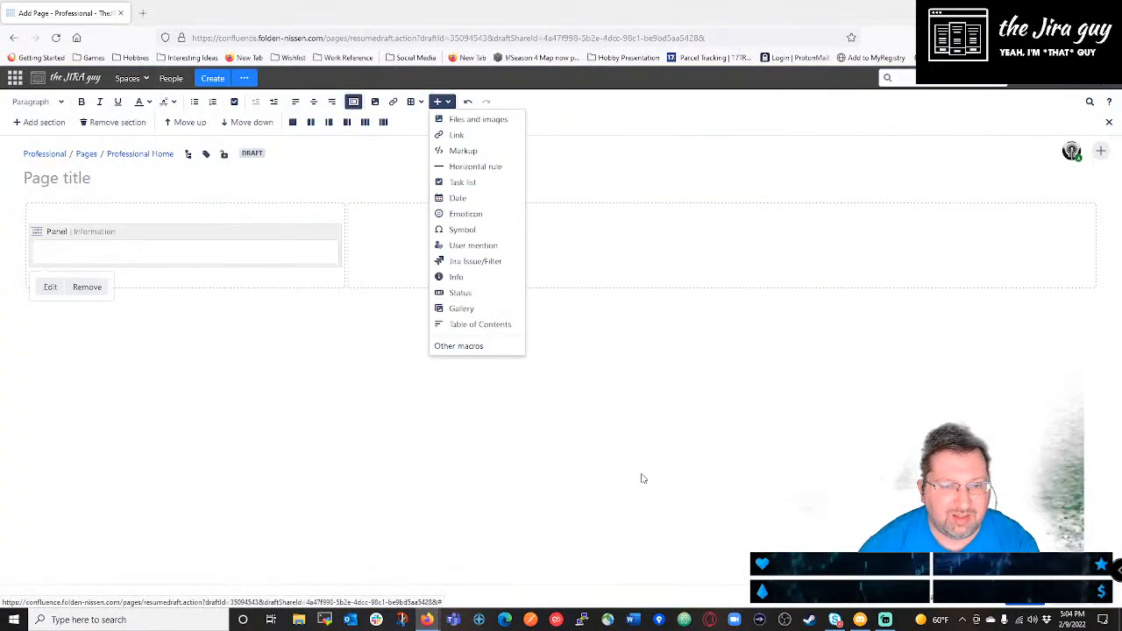
pyautogui.click(501, 347)
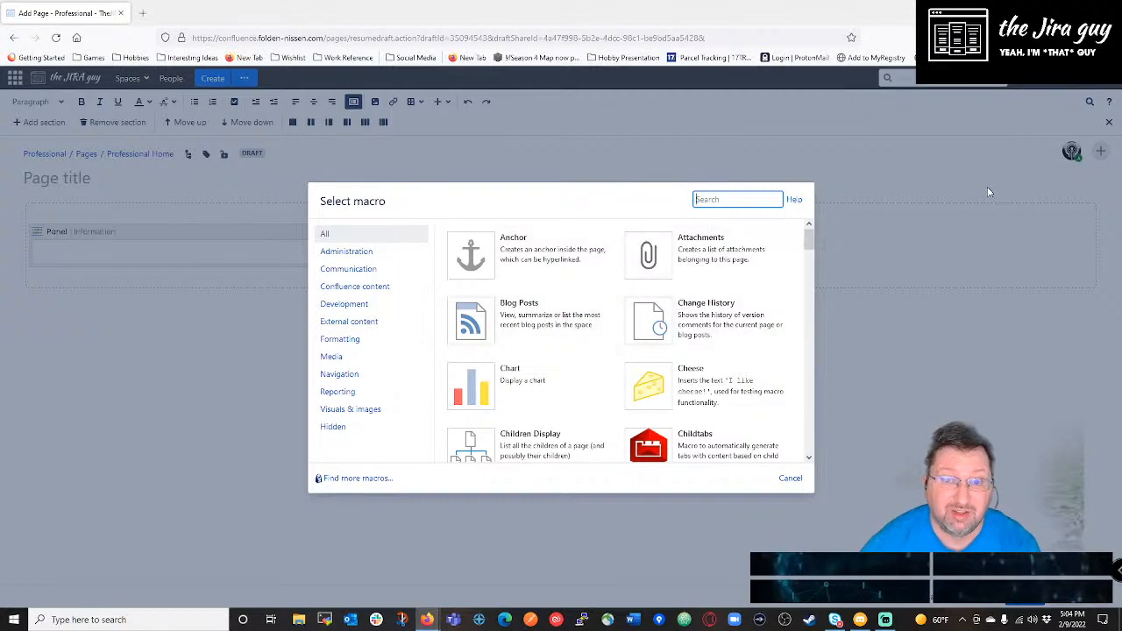
pyautogui.write('User')
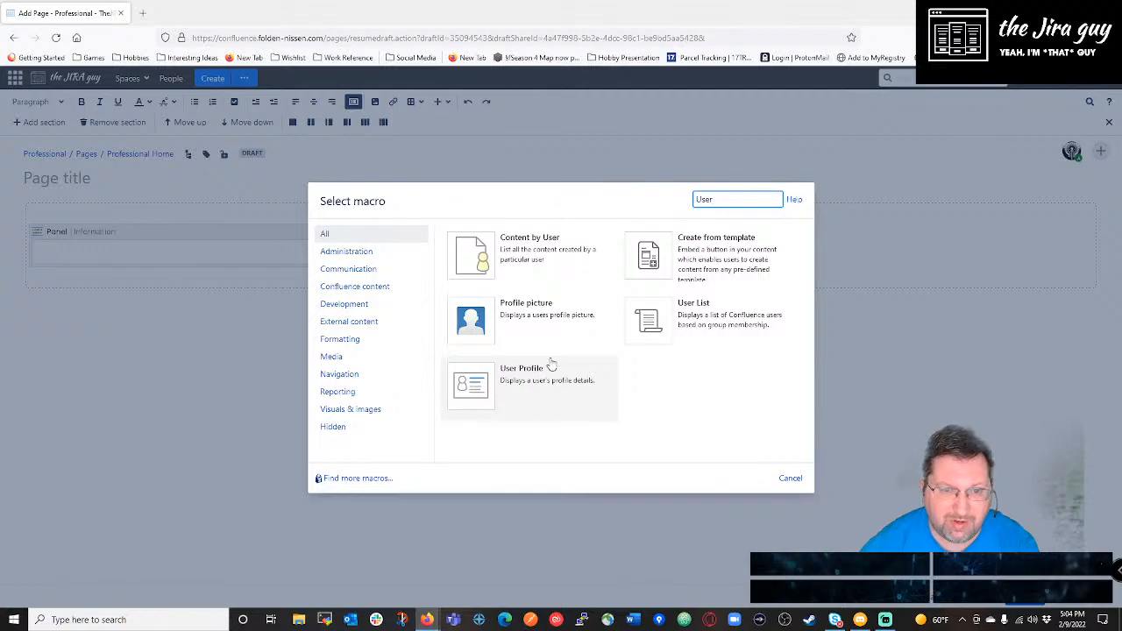
pyautogui.click(550, 316)
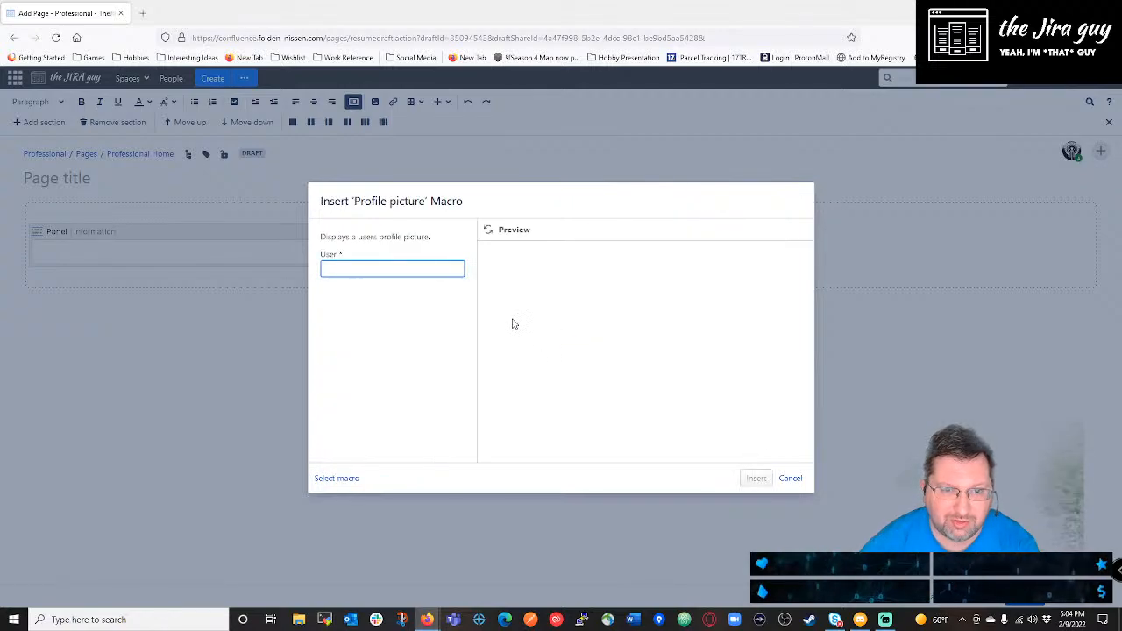
pyautogui.click(342, 478)
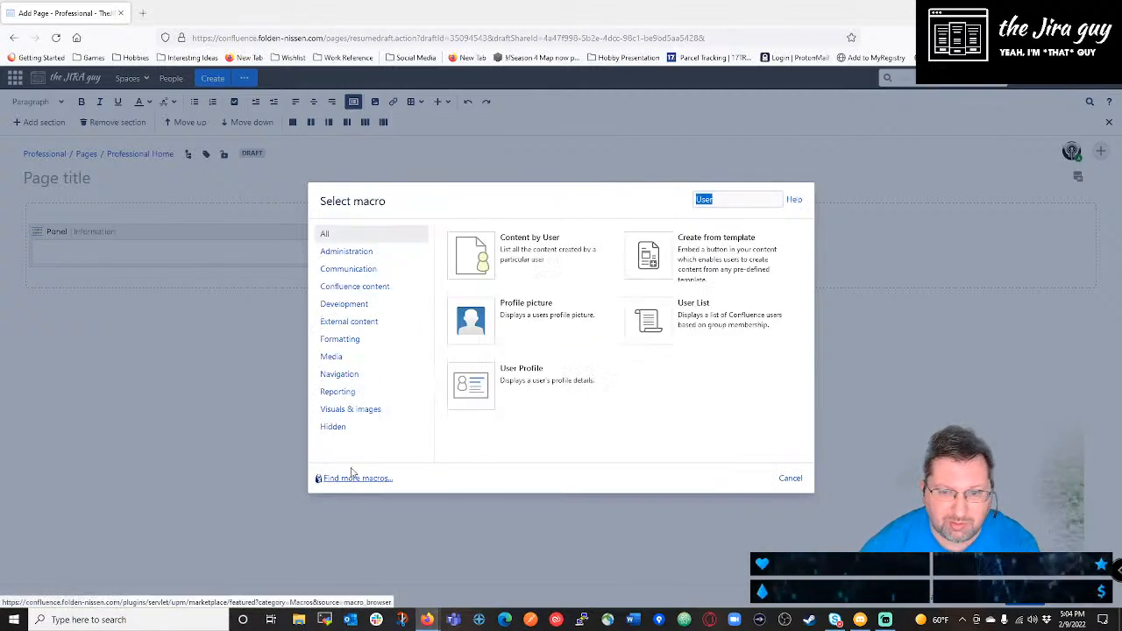
pyautogui.click(533, 375)
pyautogui.write('rnissen')
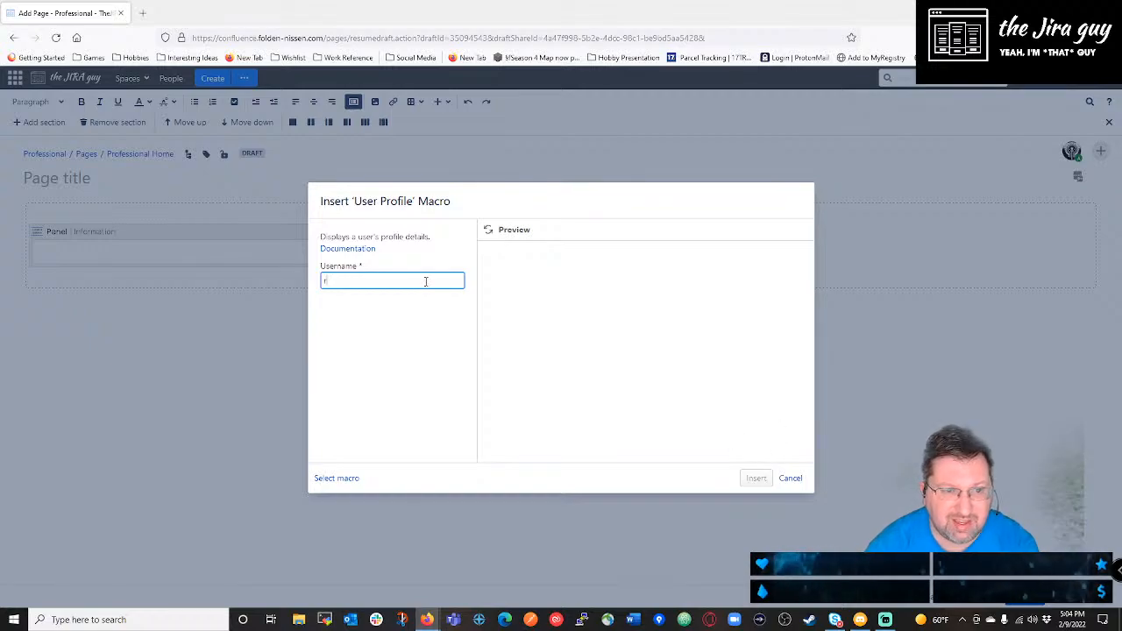
pyautogui.click(400, 299)
pyautogui.click(756, 478)
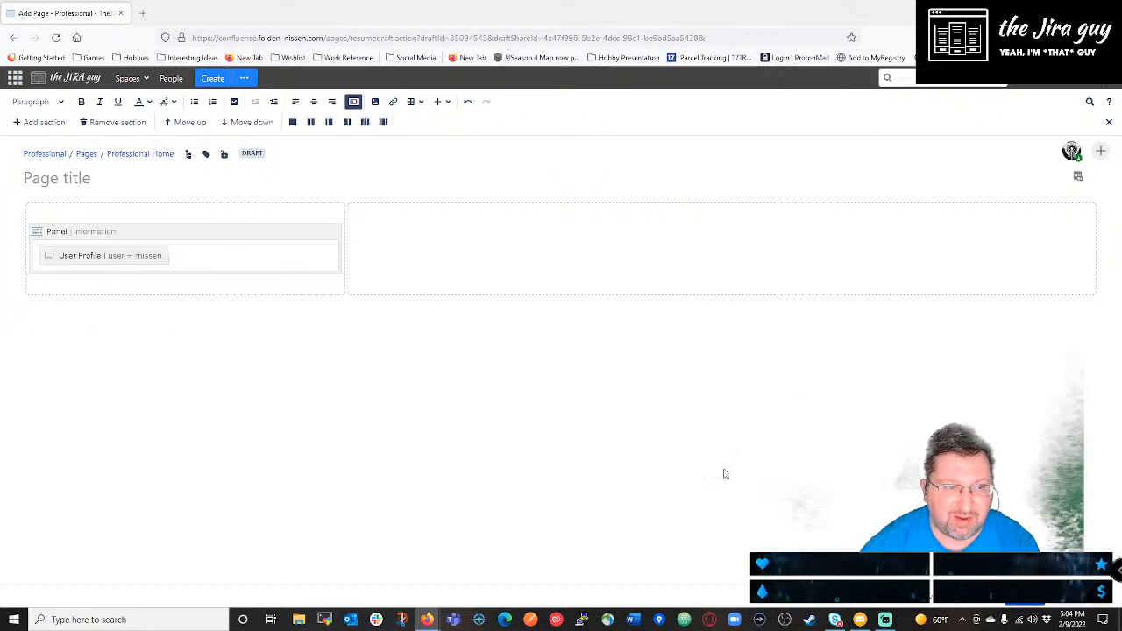
# Insert a Table of Contents macro with default settings below the User Profile macro, leaving an empty line between the two.
pyautogui.click(205, 260)
pyautogui.press('Return')
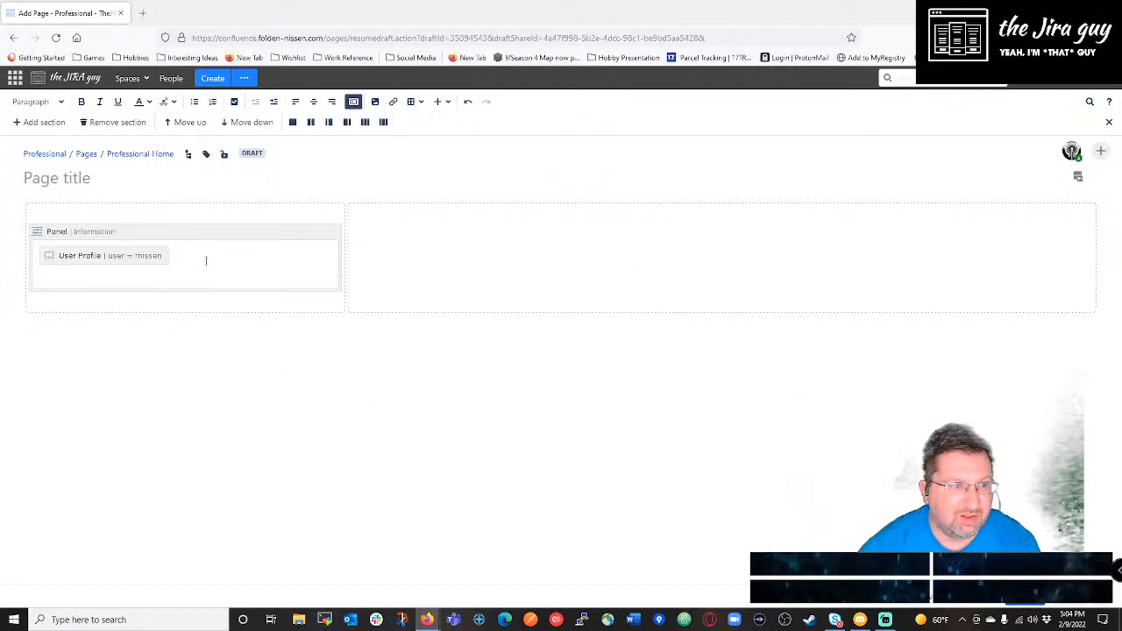
pyautogui.click(440, 102)
pyautogui.click(481, 324)
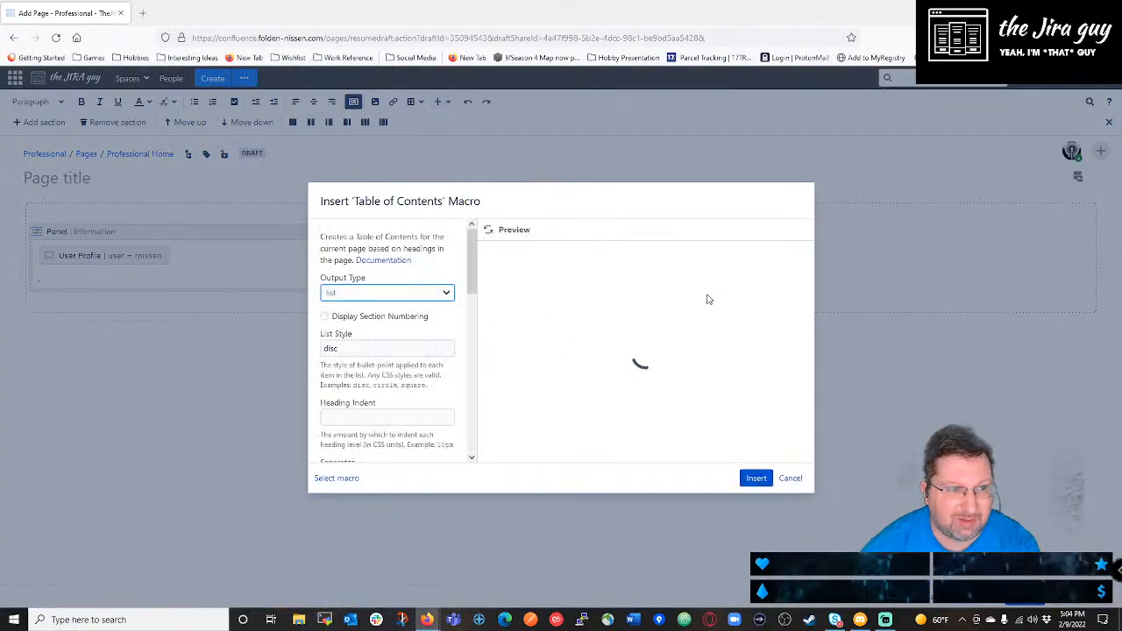
pyautogui.click(756, 478)
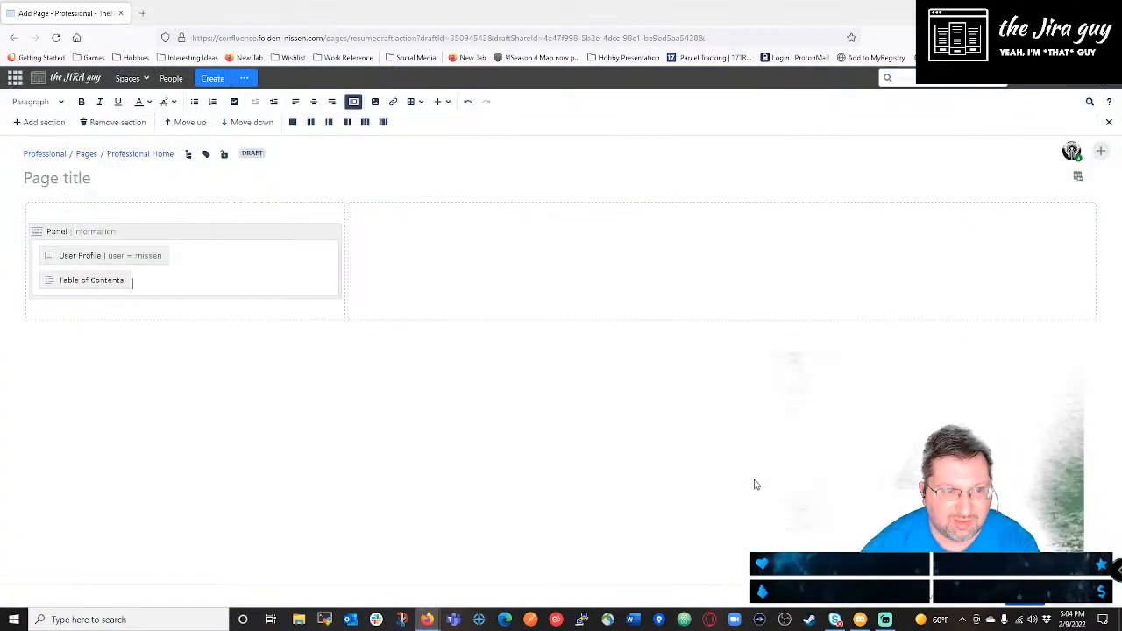
pyautogui.press('Return')
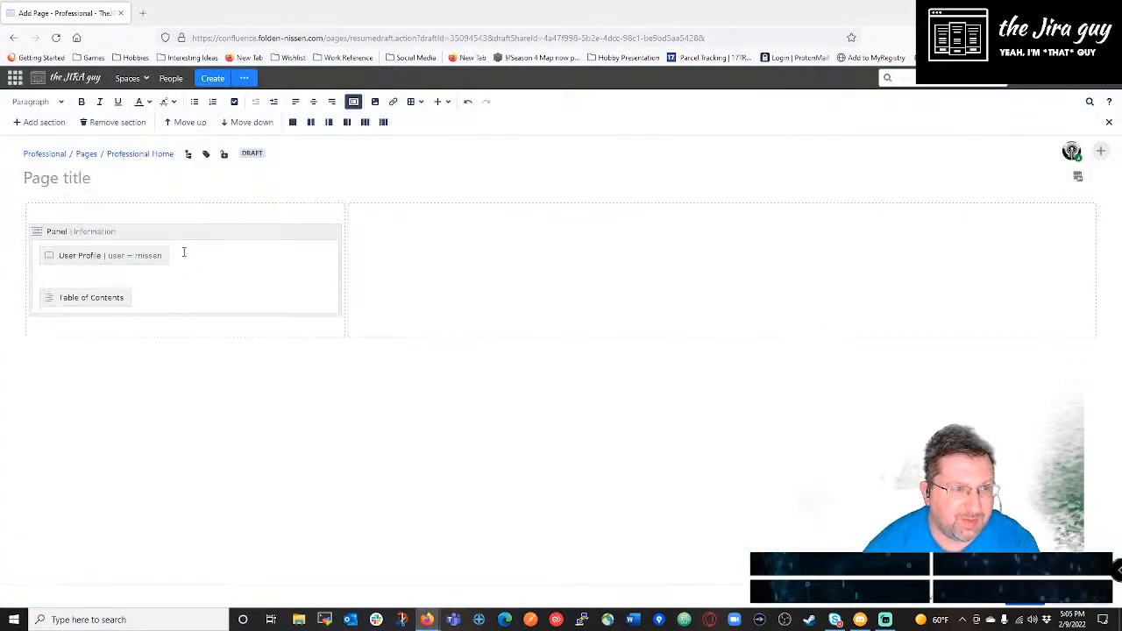
# Add the label "Author:" on its own line above the User Profile macro.
pyautogui.click(191, 251)
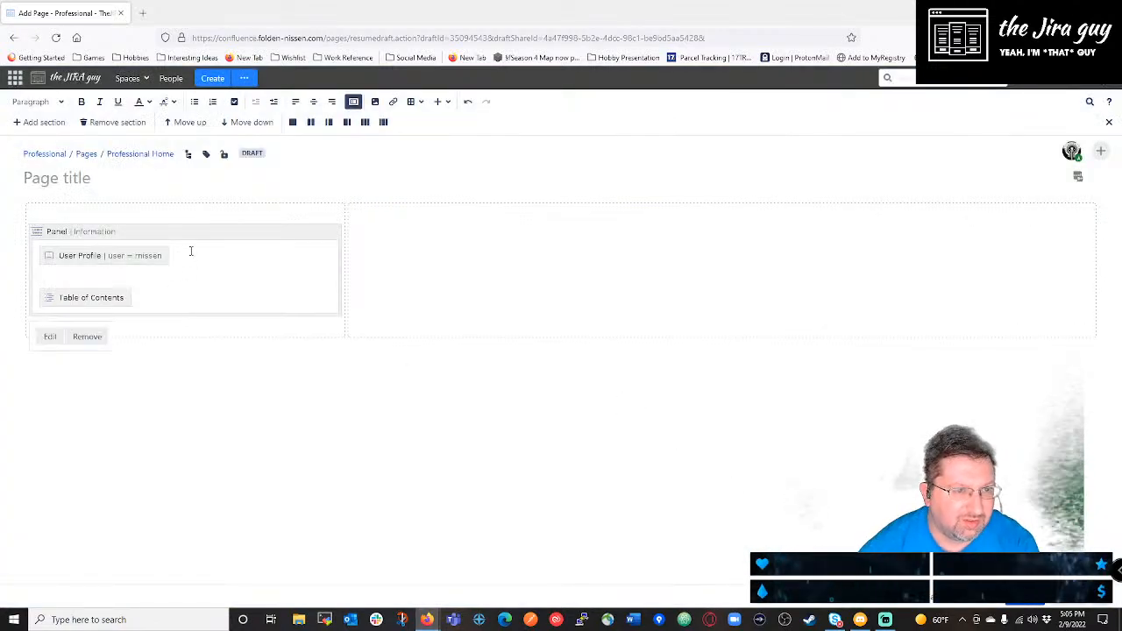
pyautogui.write('Auth')
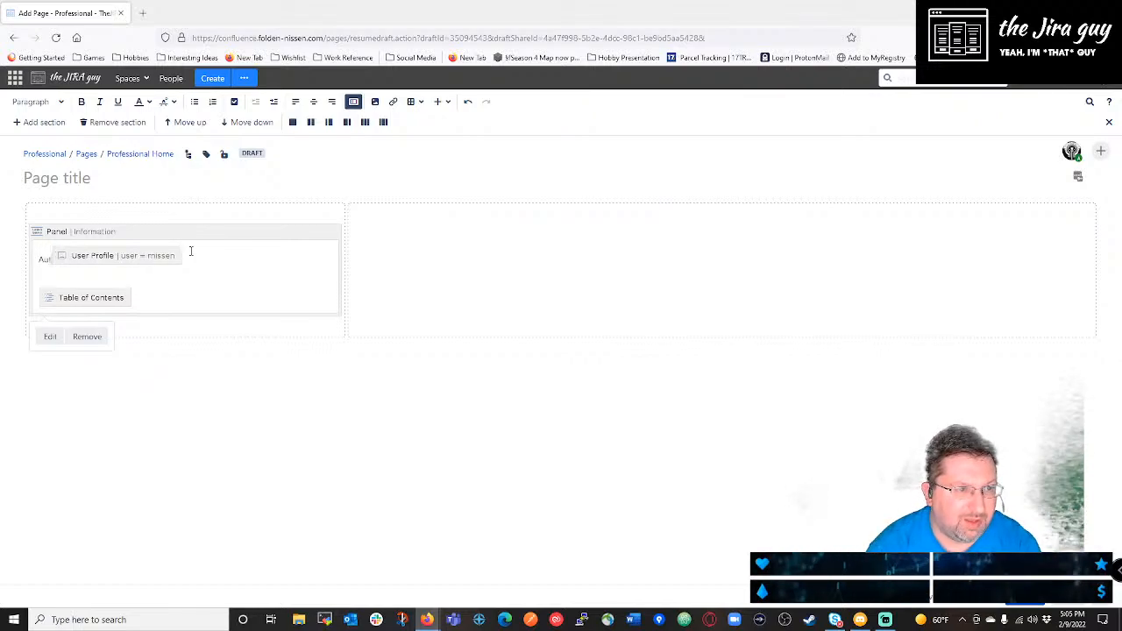
pyautogui.write('or:')
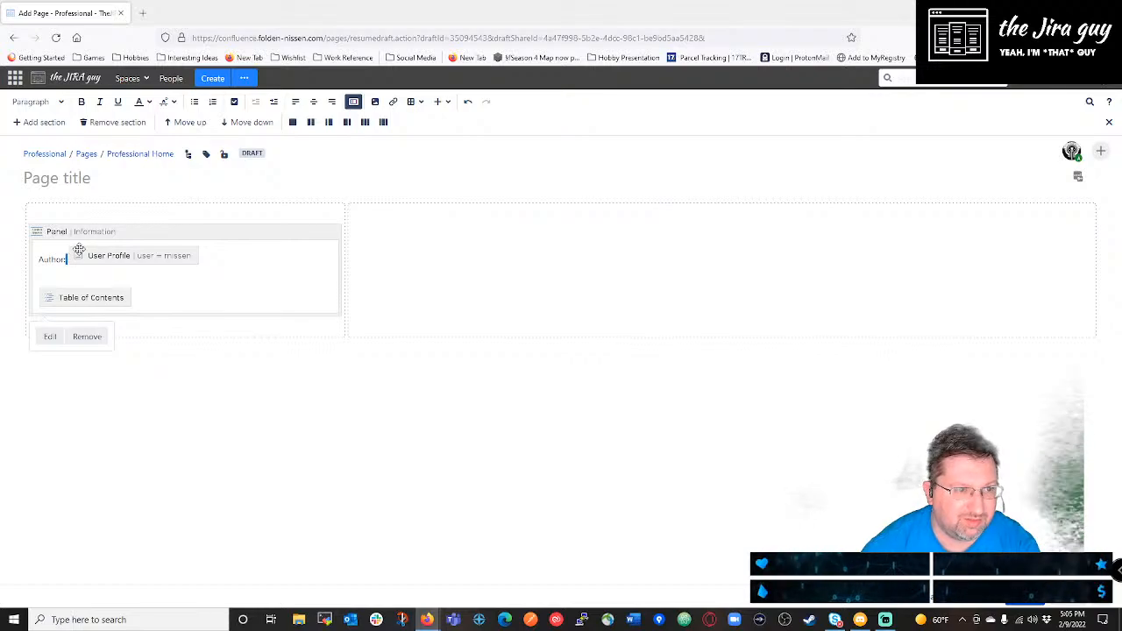
pyautogui.press('Return')
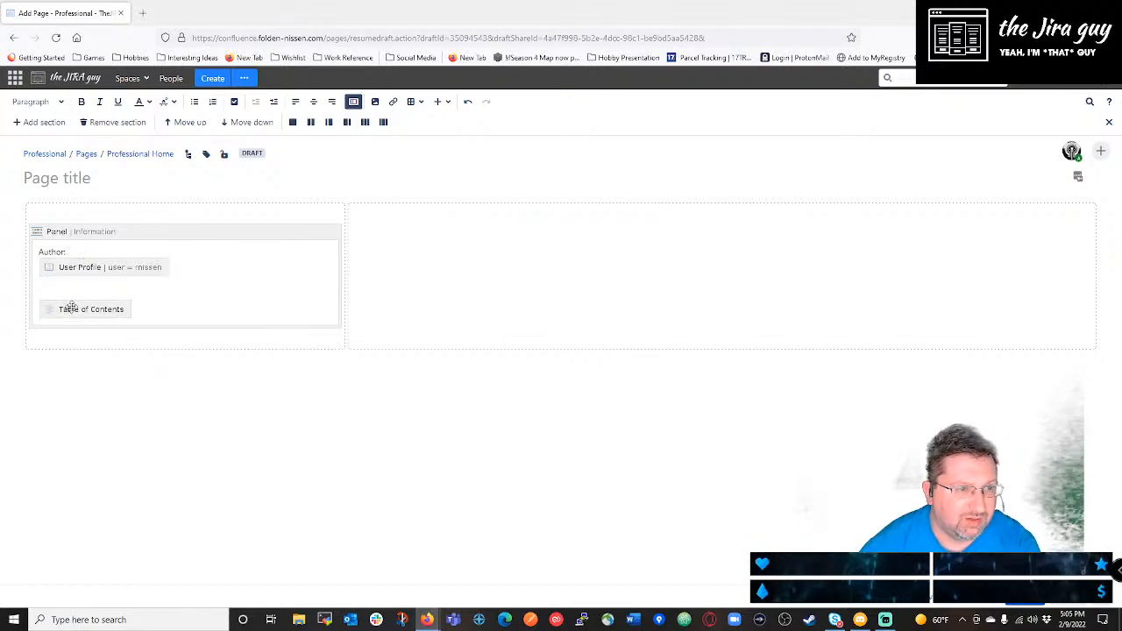
# Write "Who is this for: People who can read gibberish" on the empty line between the User Profile and Table of Contents macros.
pyautogui.click(72, 287)
pyautogui.write('Who is')
pyautogui.press('BackSpace')
pyautogui.press('BackSpace')
pyautogui.press('BackSpace')
pyautogui.press('BackSpace')
pyautogui.press('BackSpace')
pyautogui.press('BackSpace')
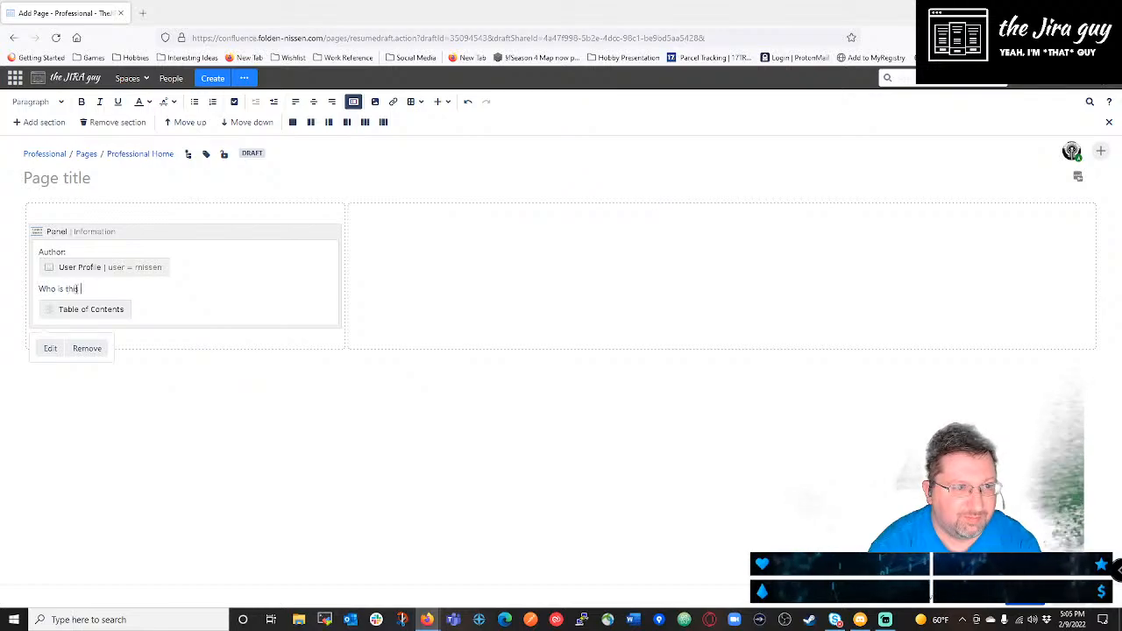
pyautogui.write('ho is this for: People who can read globerish')
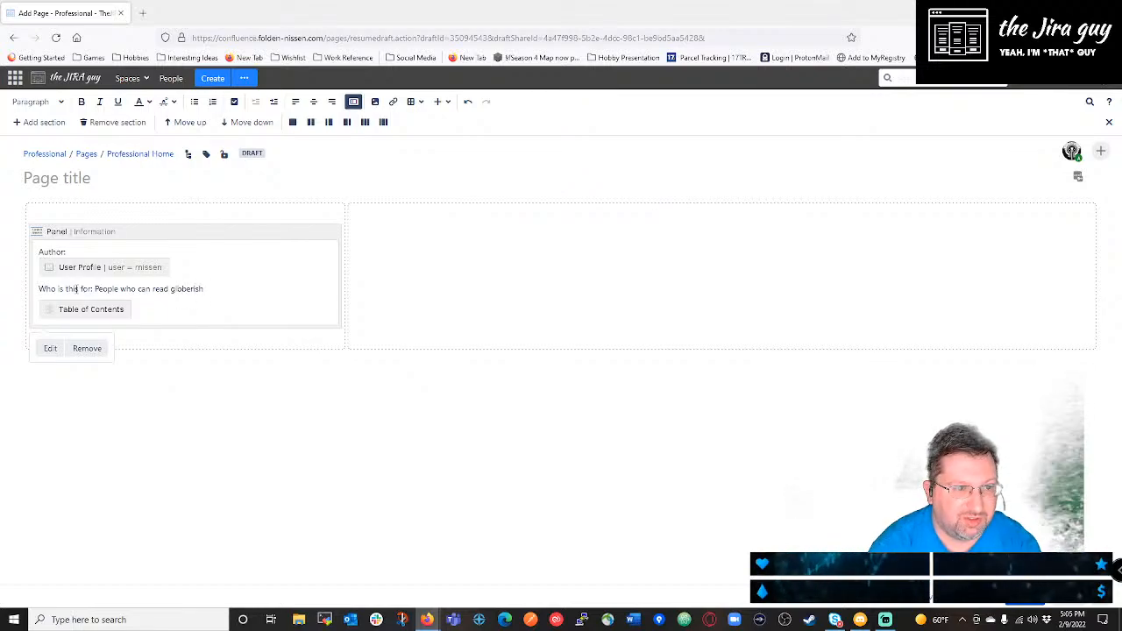
# Add the line "What is it for: Show them some Gibberish" above the Table of Contents macro.
pyautogui.press('Return')
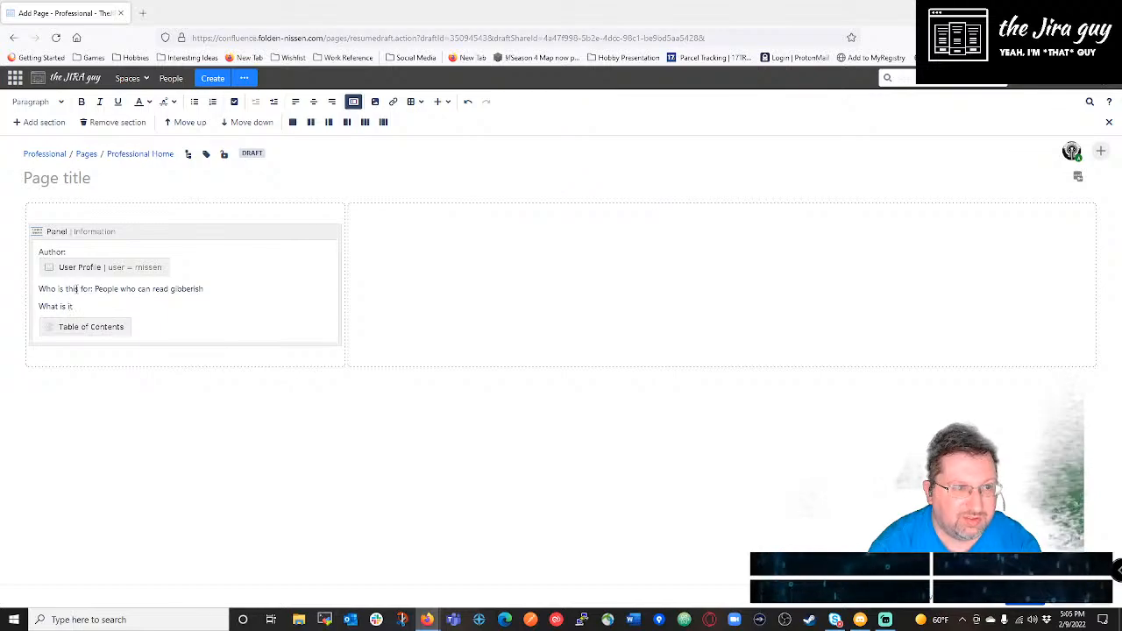
pyautogui.write('What is it for: Teach them to read')
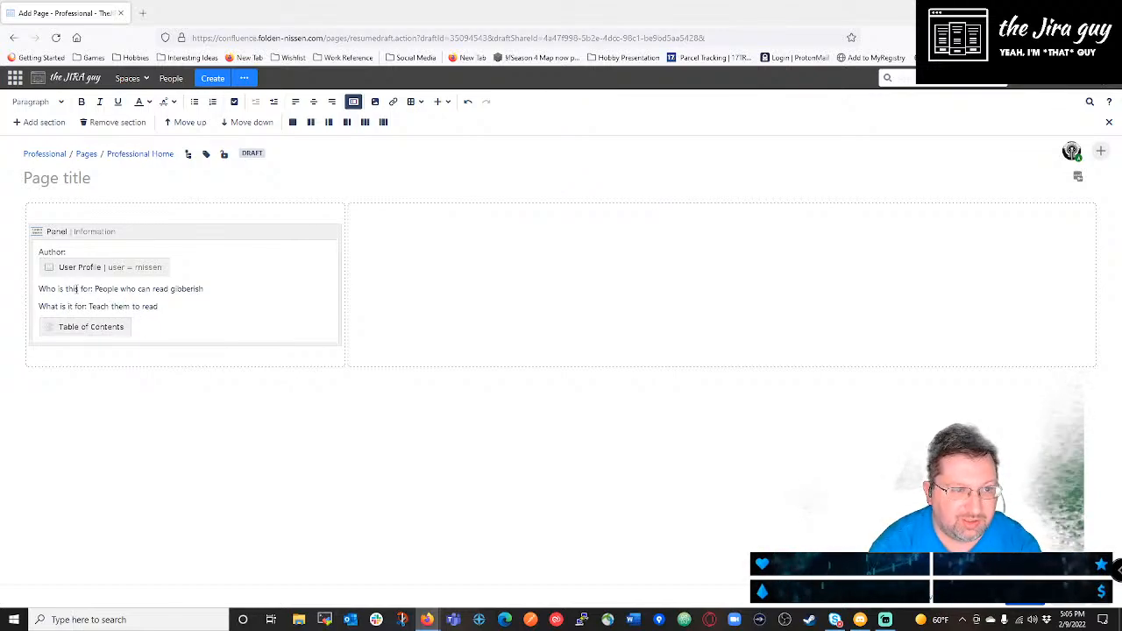
pyautogui.press('BackSpace')
pyautogui.press('BackSpace')
pyautogui.press('BackSpace')
pyautogui.press('BackSpace')
pyautogui.press('BackSpace')
pyautogui.press('BackSpace')
pyautogui.press('BackSpace')
pyautogui.press('BackSpace')
pyautogui.press('BackSpace')
pyautogui.press('BackSpace')
pyautogui.press('BackSpace')
pyautogui.press('BackSpace')
pyautogui.press('BackSpace')
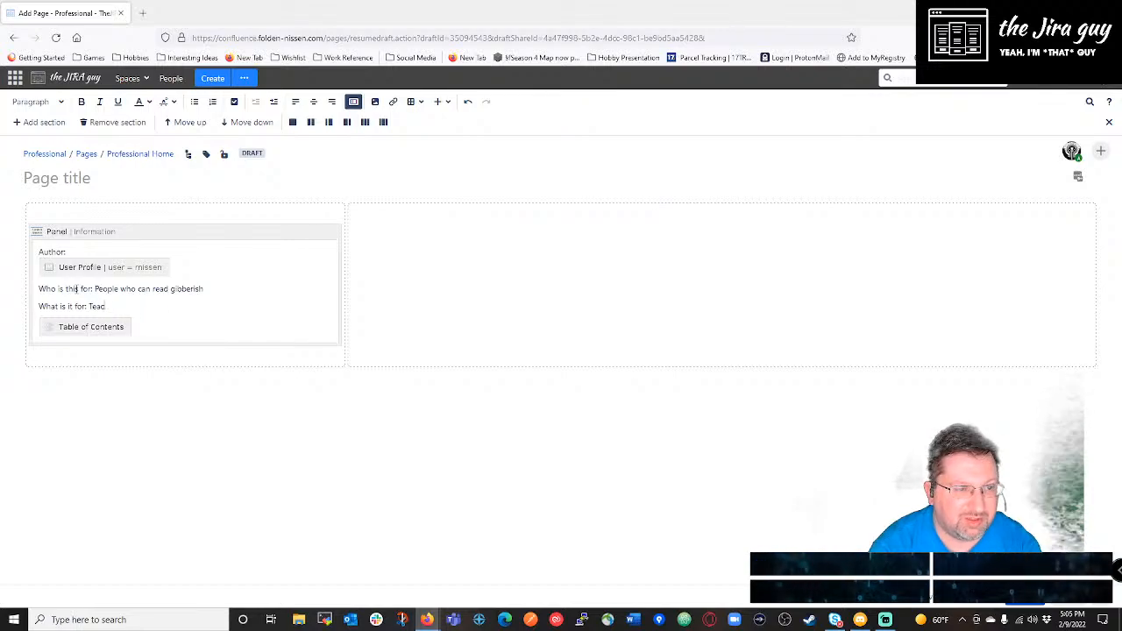
pyautogui.write('Show them')
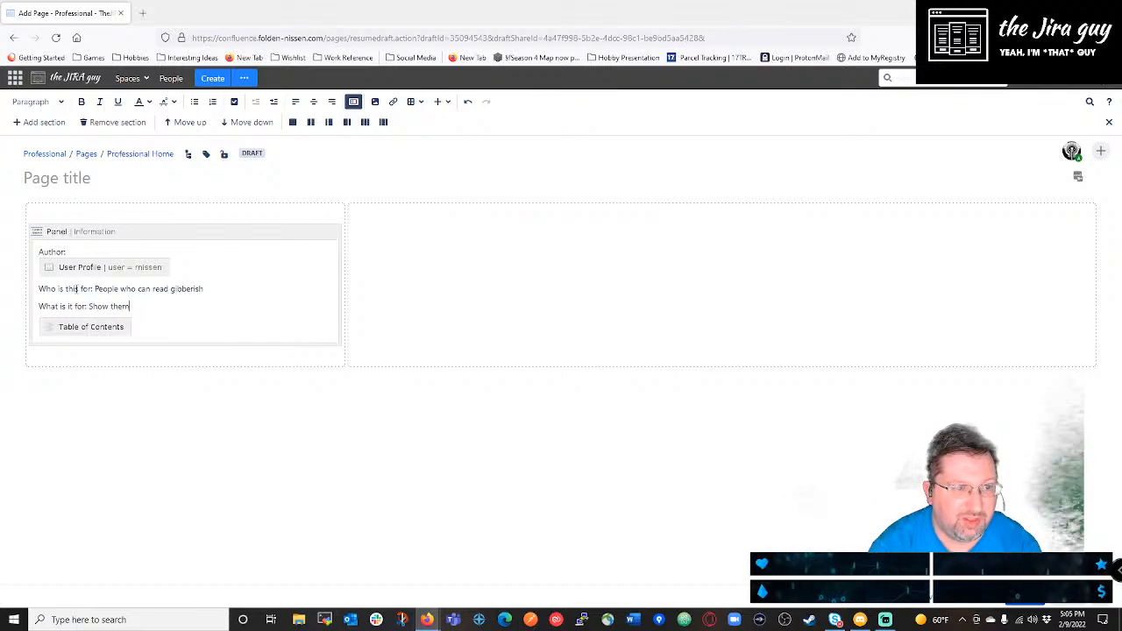
pyautogui.write(' some Gibberish')
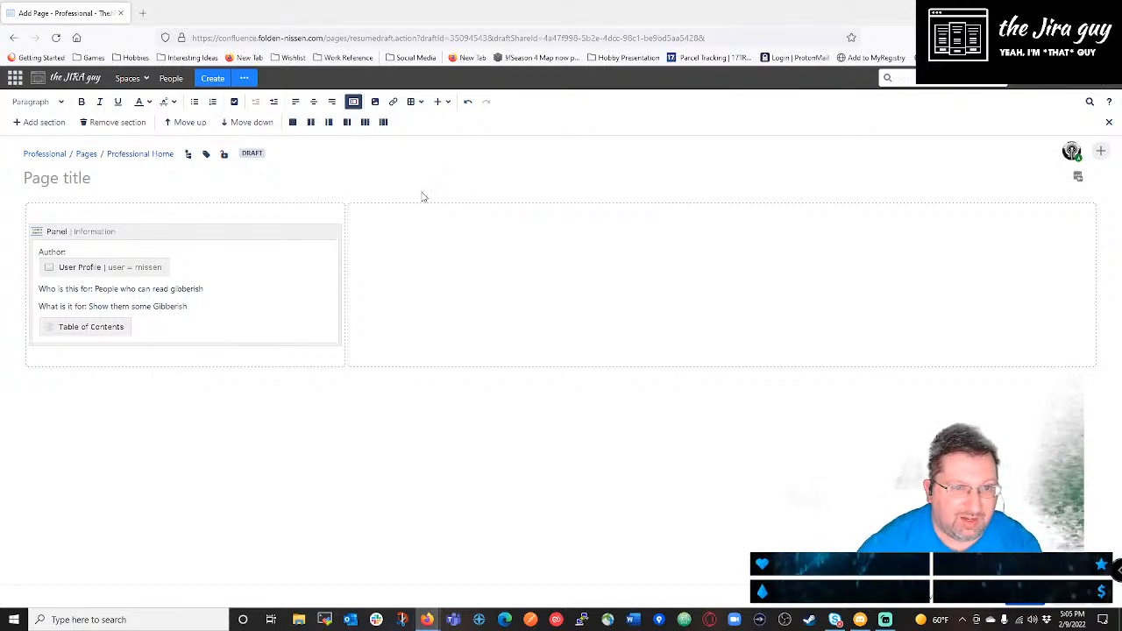
# Insert a Loremipsum macro with 2 paragraphs into the wide right column of the section.
pyautogui.click(404, 267)
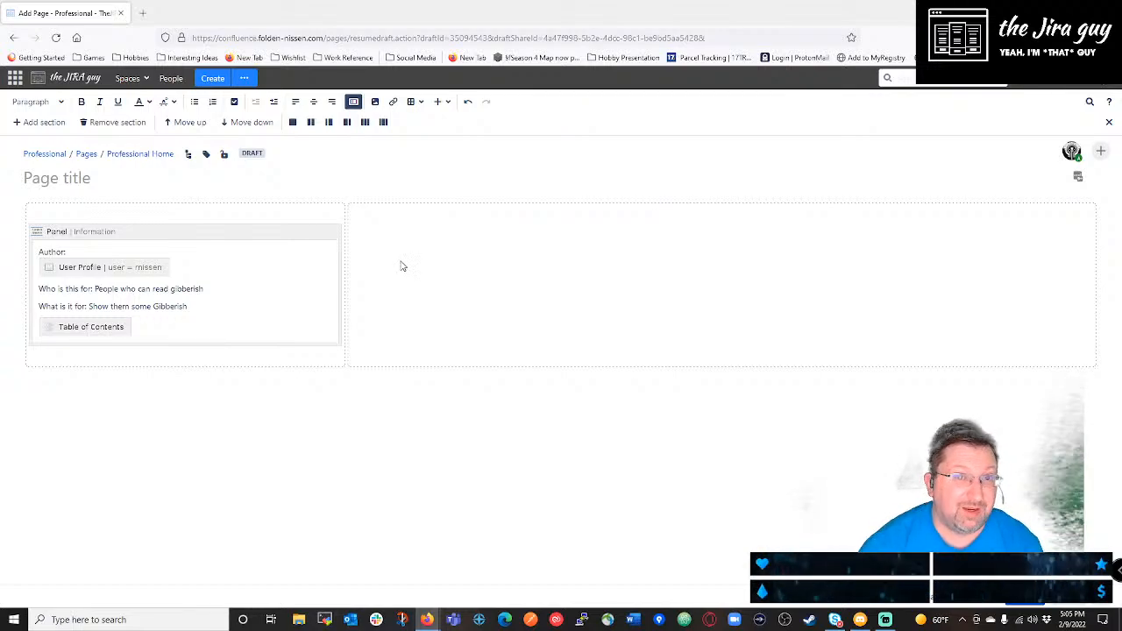
pyautogui.click(441, 102)
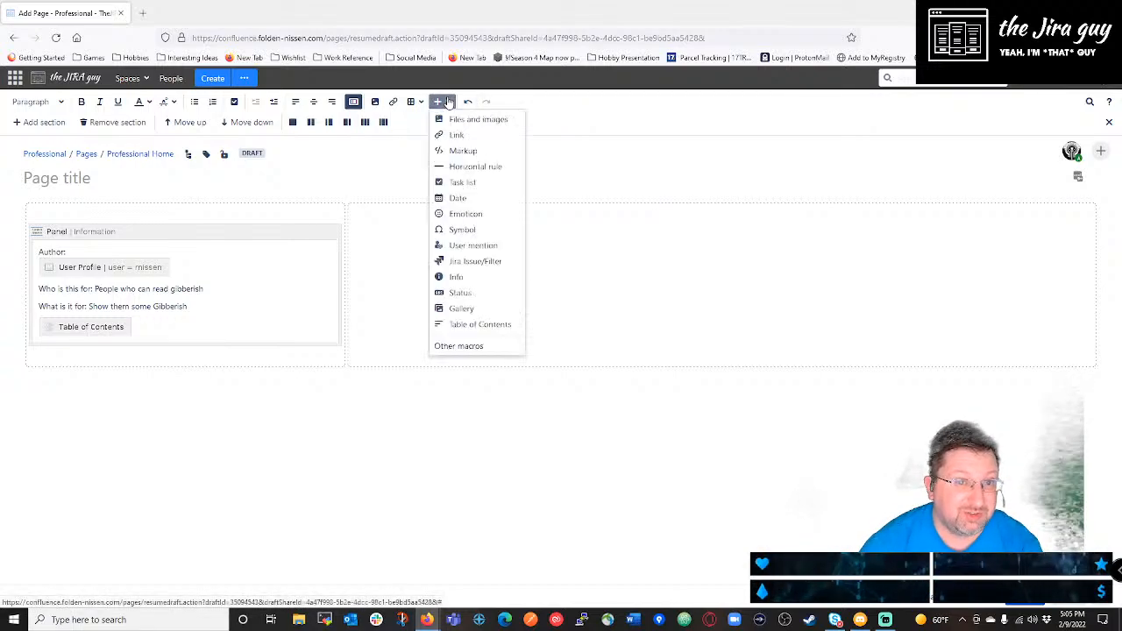
pyautogui.click(456, 346)
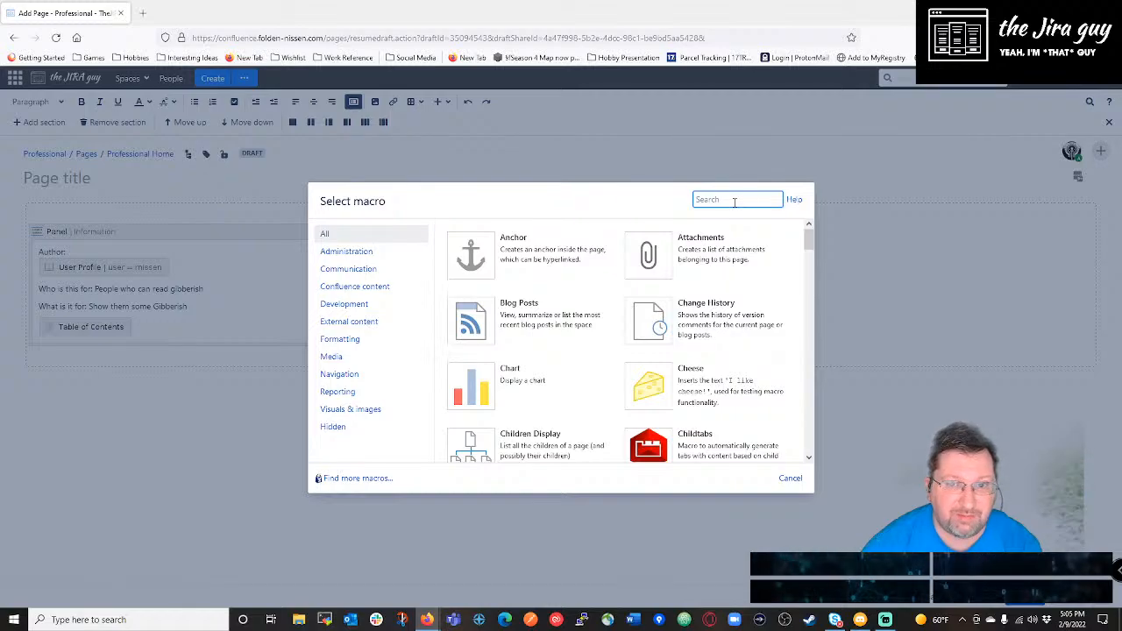
pyautogui.write('lor')
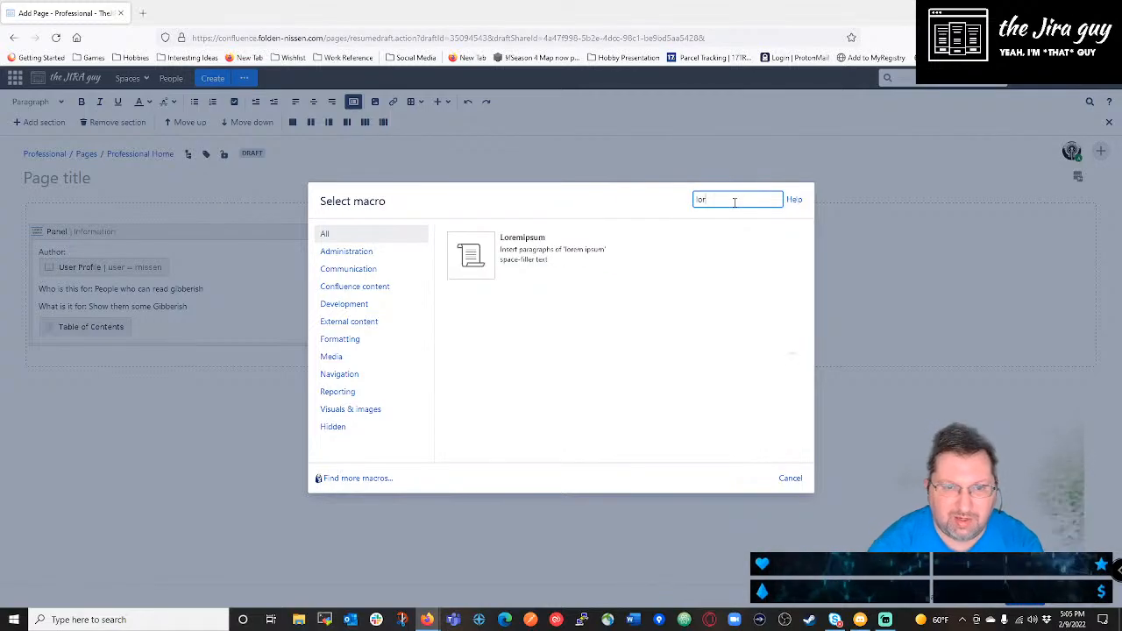
pyautogui.click(526, 254)
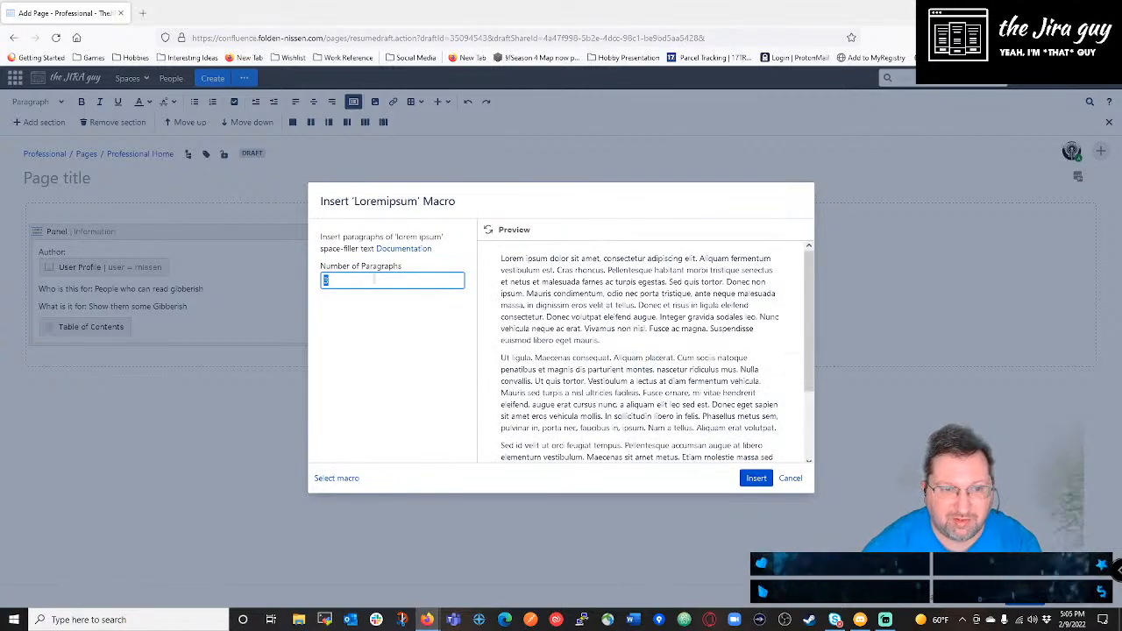
pyautogui.write('2')
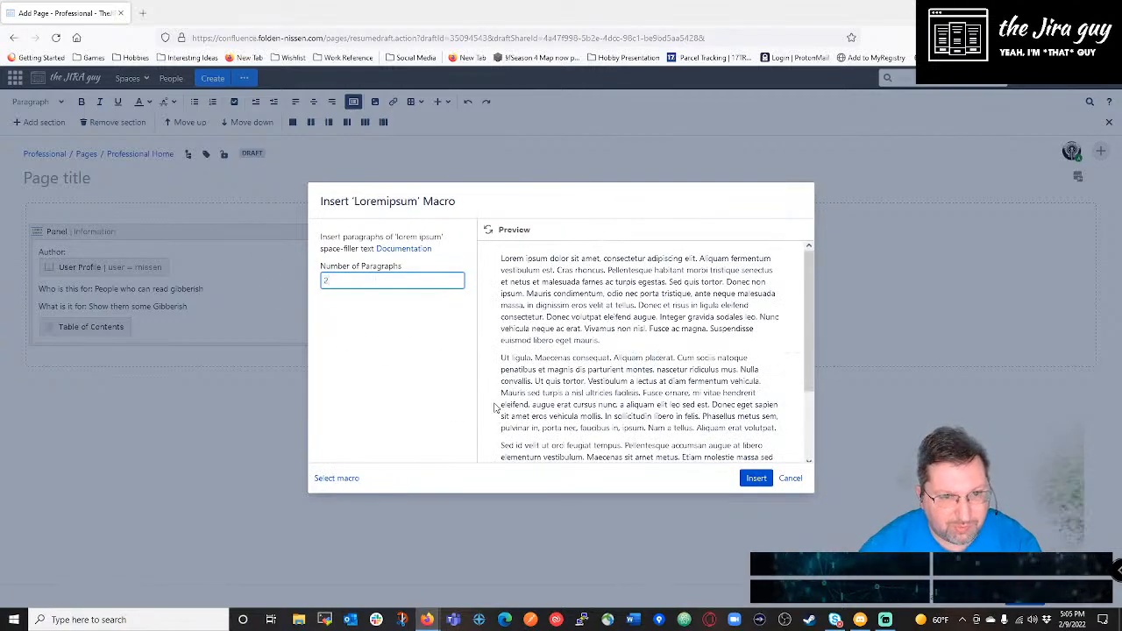
pyautogui.click(756, 478)
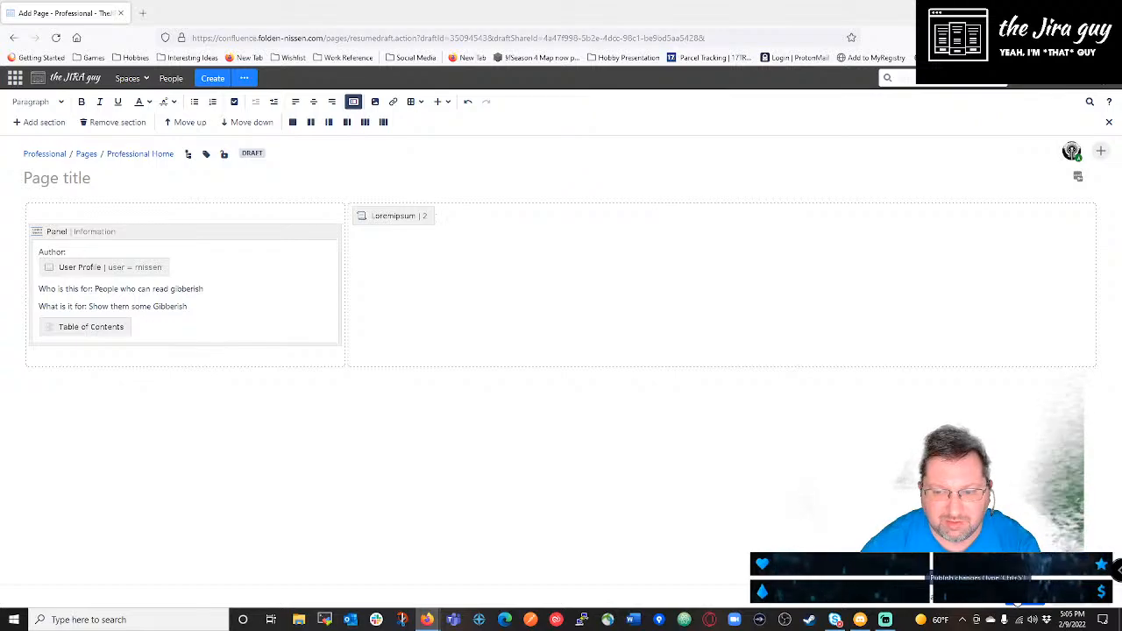
# Title the page "Gibberish Generator 2000XLT" and publish it.
pyautogui.click(1016, 603)
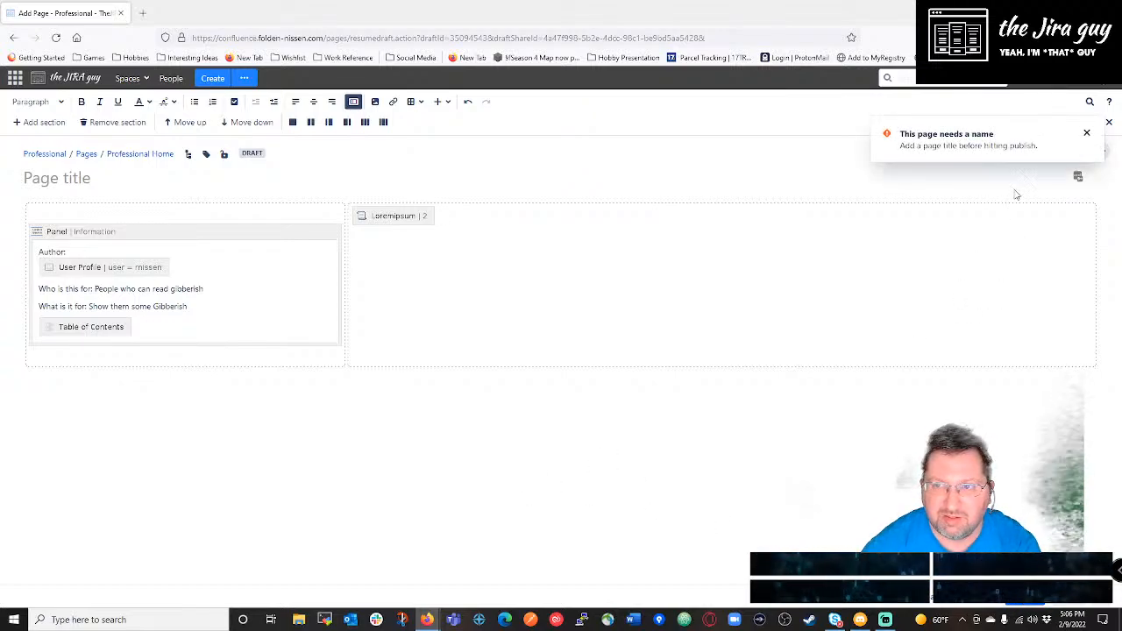
pyautogui.click(1086, 133)
pyautogui.click(84, 181)
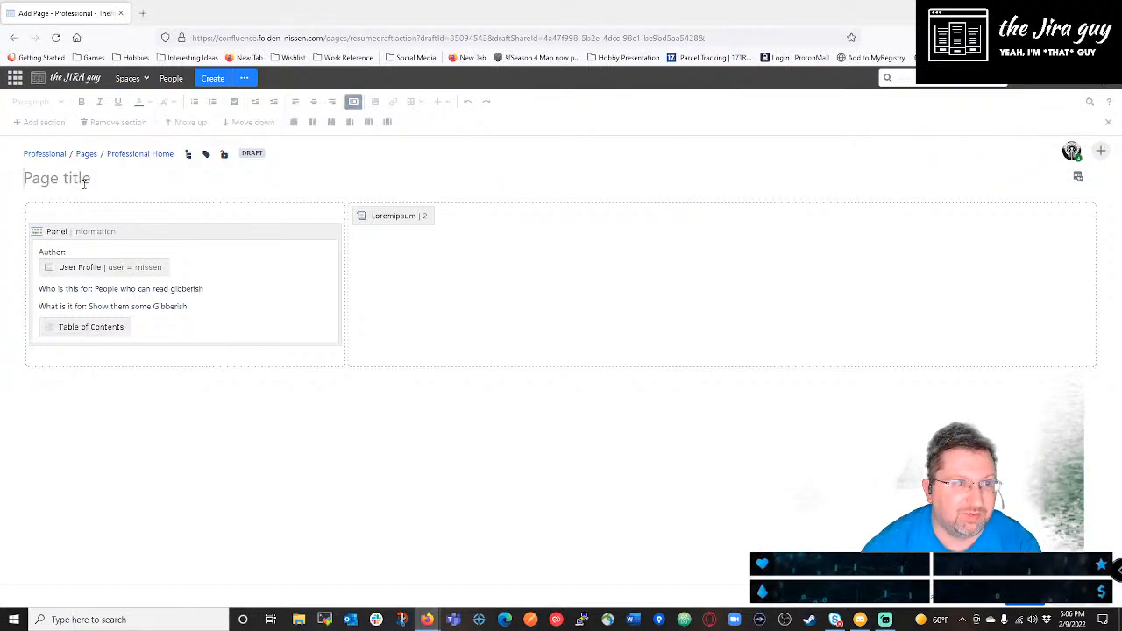
pyautogui.write('G')
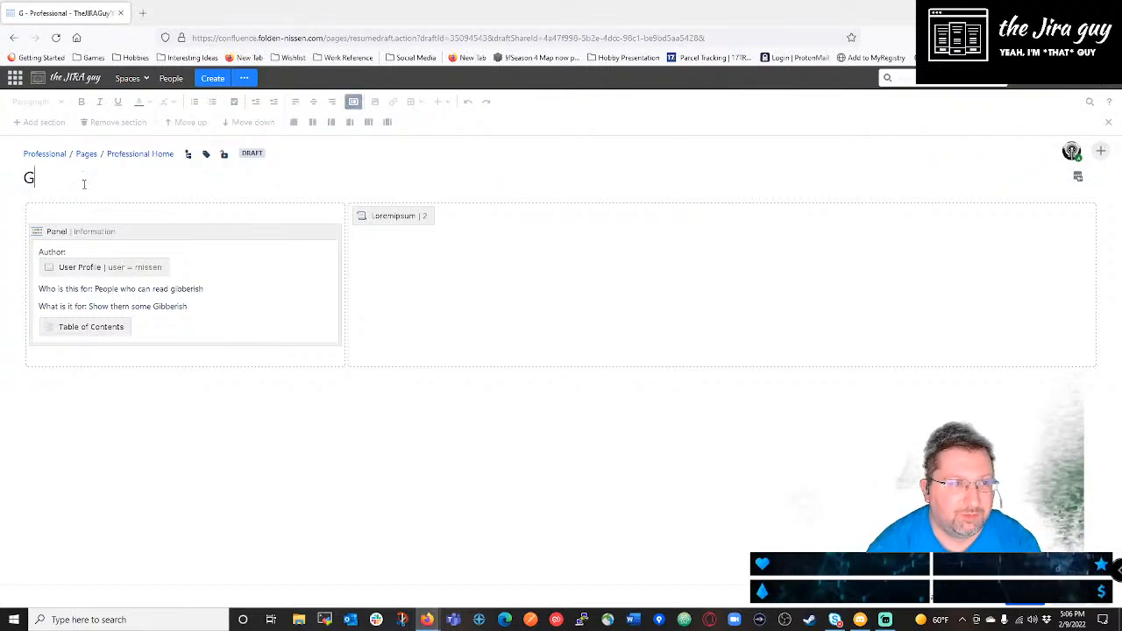
pyautogui.write('ibberish Gen')
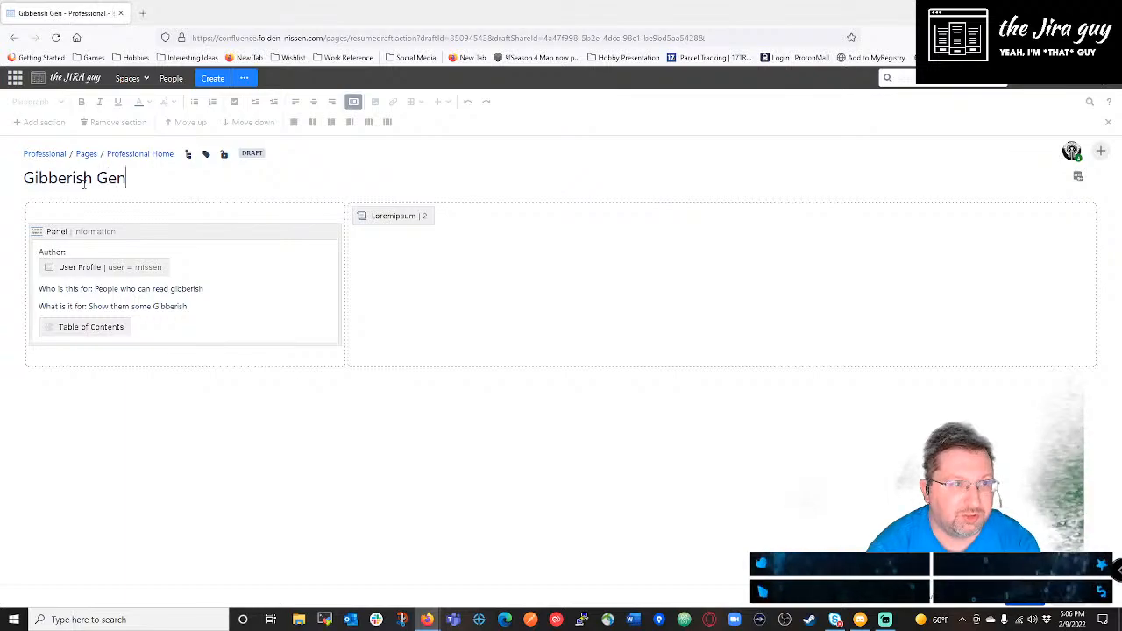
pyautogui.write('erator 2000')
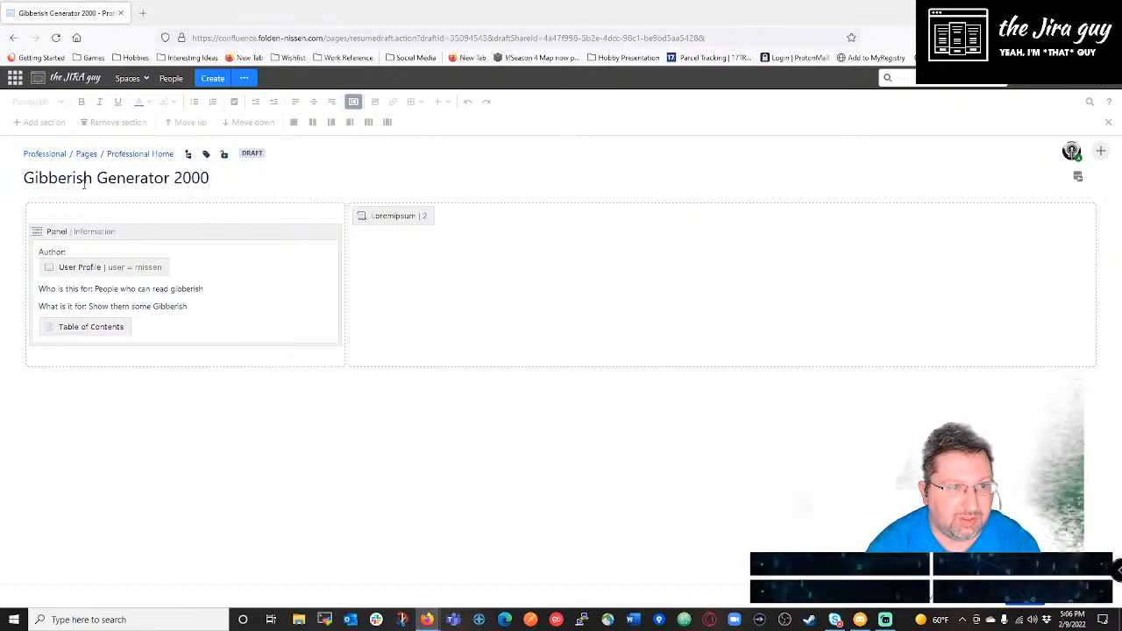
pyautogui.write('XLT')
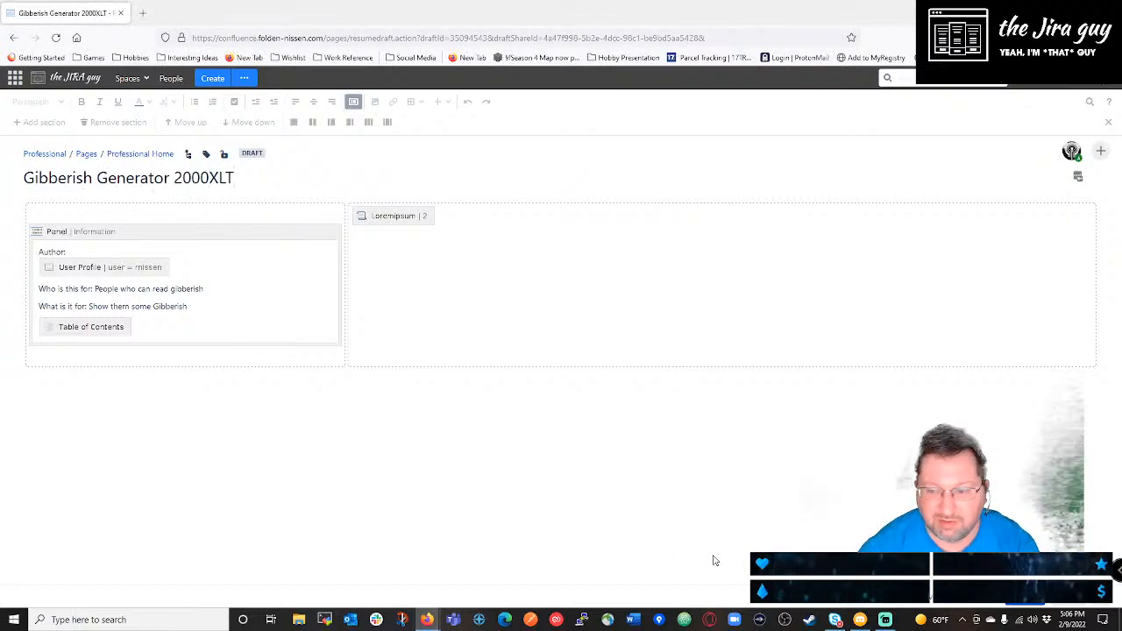
pyautogui.hotkey('ctrl', 's')
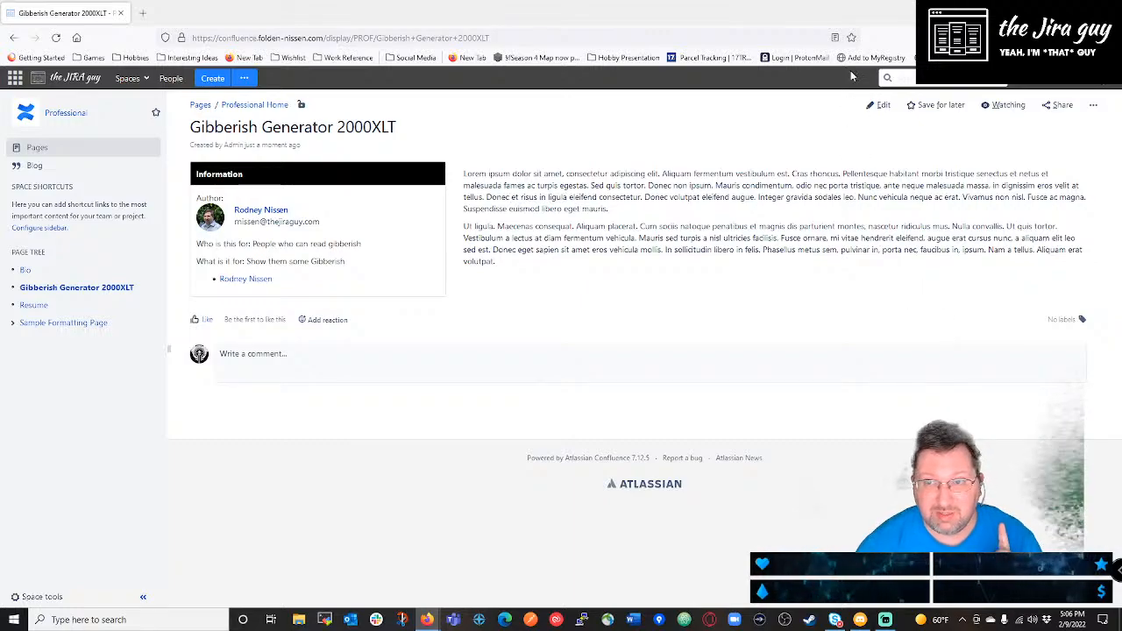
# Edit the page, set the Table of Contents macro's Maximum Heading Level to 5, and republish.
pyautogui.click(878, 105)
pyautogui.doubleClick(111, 308)
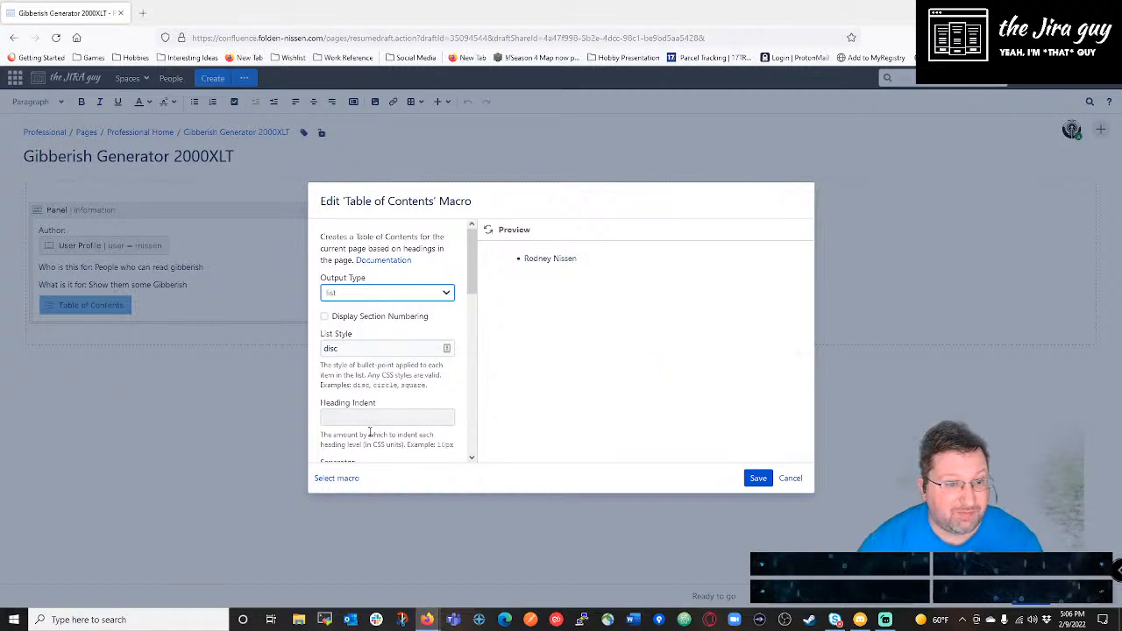
pyautogui.scroll(-3, 369, 431)
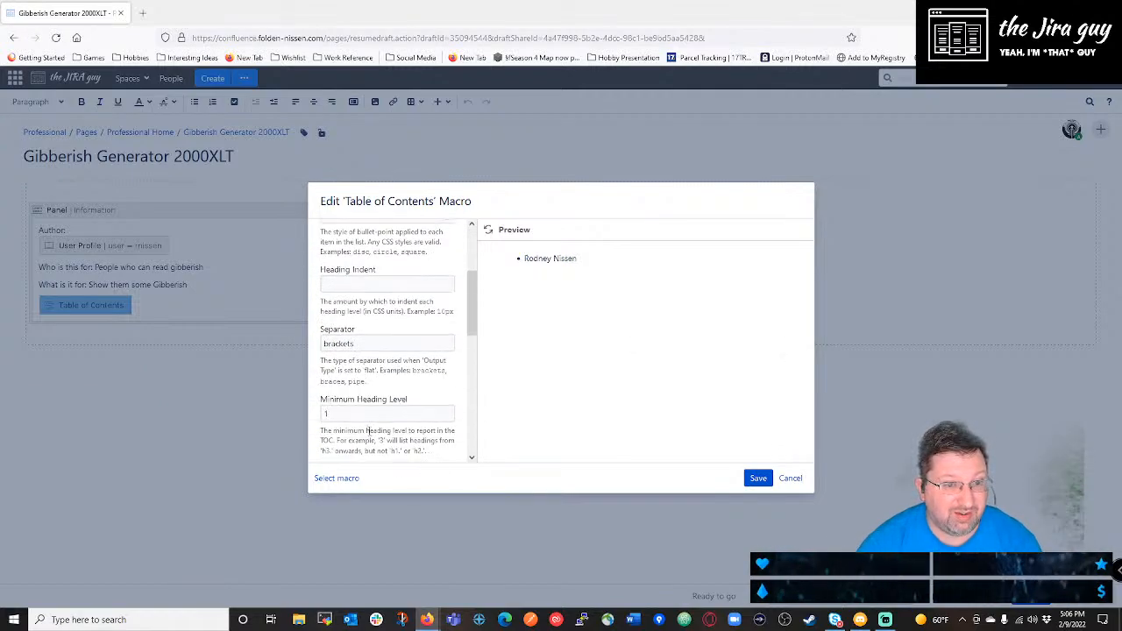
pyautogui.scroll(-2, 368, 432)
pyautogui.doubleClick(341, 411)
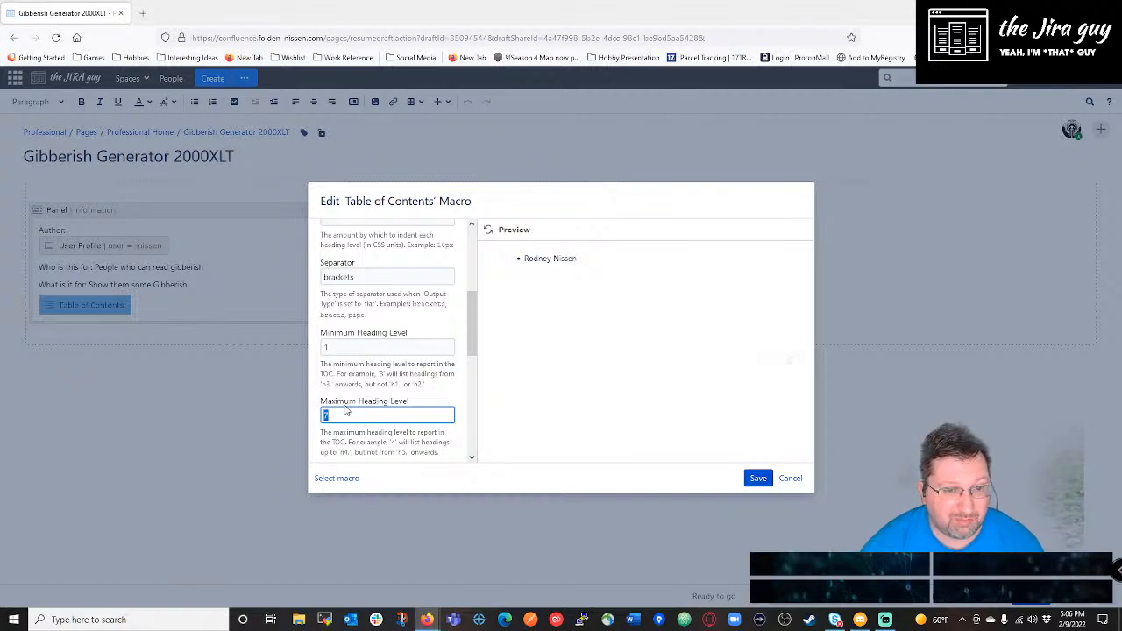
pyautogui.scroll(-3, 443, 406)
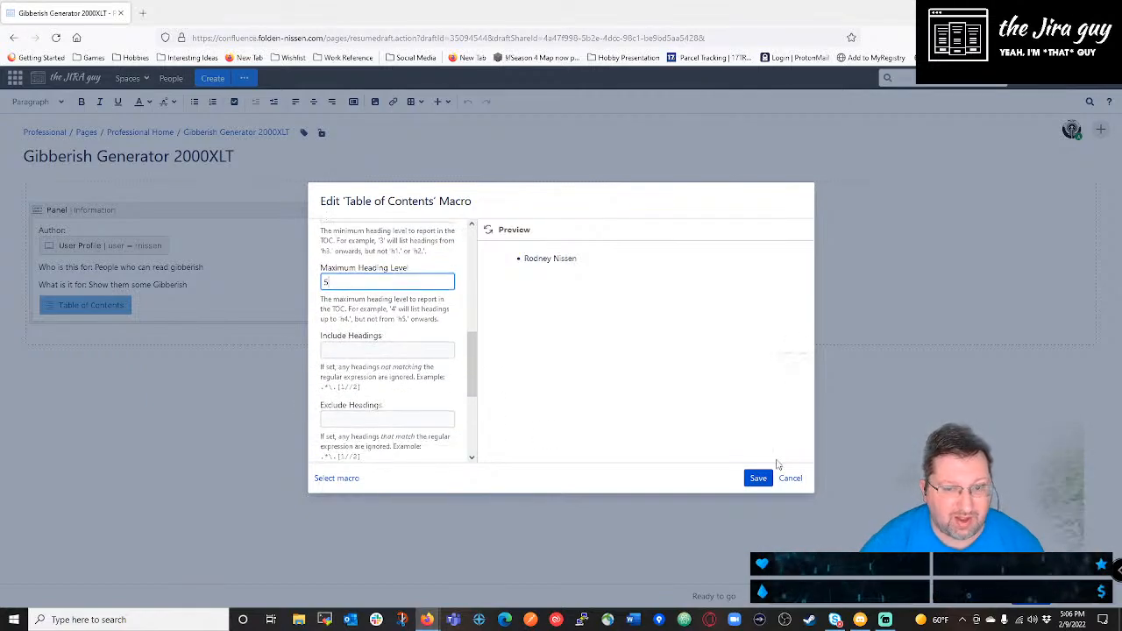
pyautogui.click(758, 478)
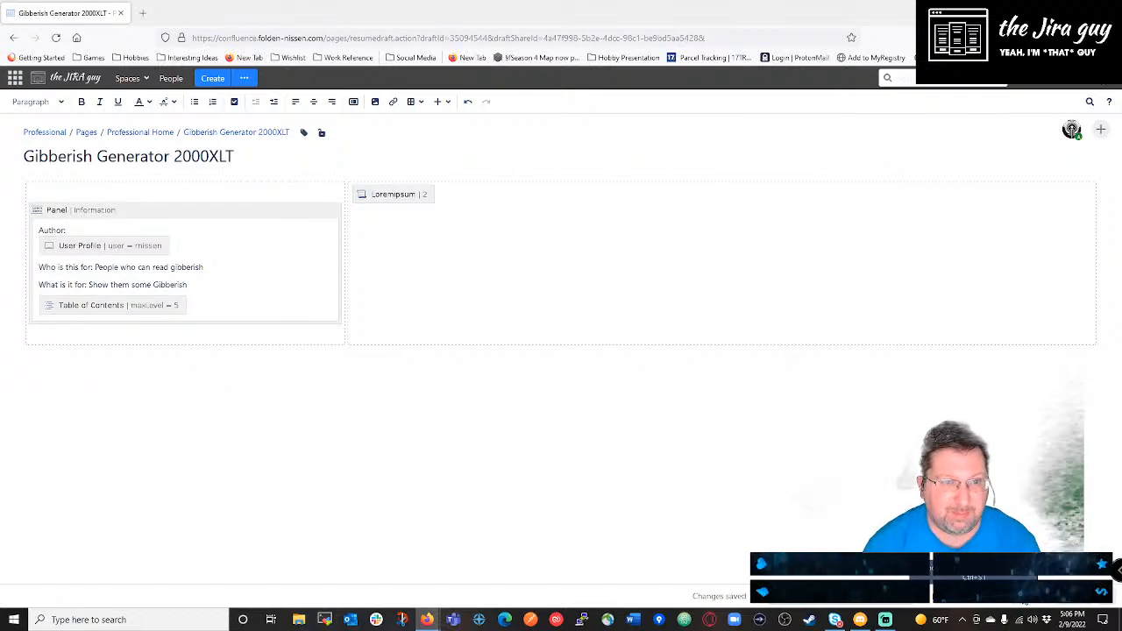
pyautogui.click(1023, 599)
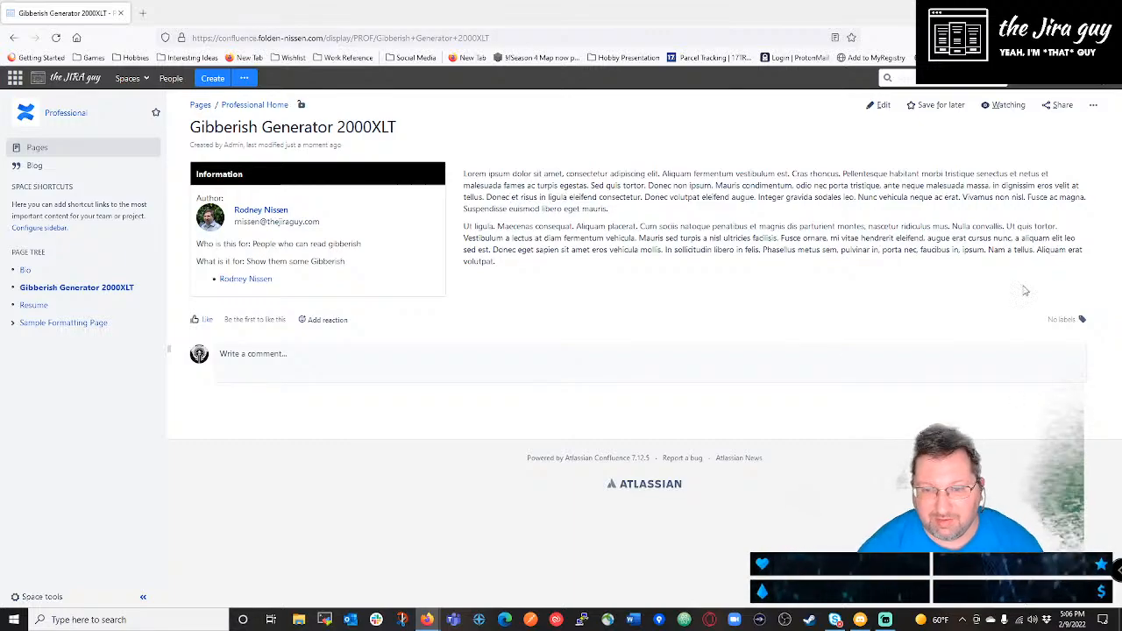
# Reopen the page for editing and set the Table of Contents macro's Maximum Heading Level to 3.
pyautogui.click(882, 105)
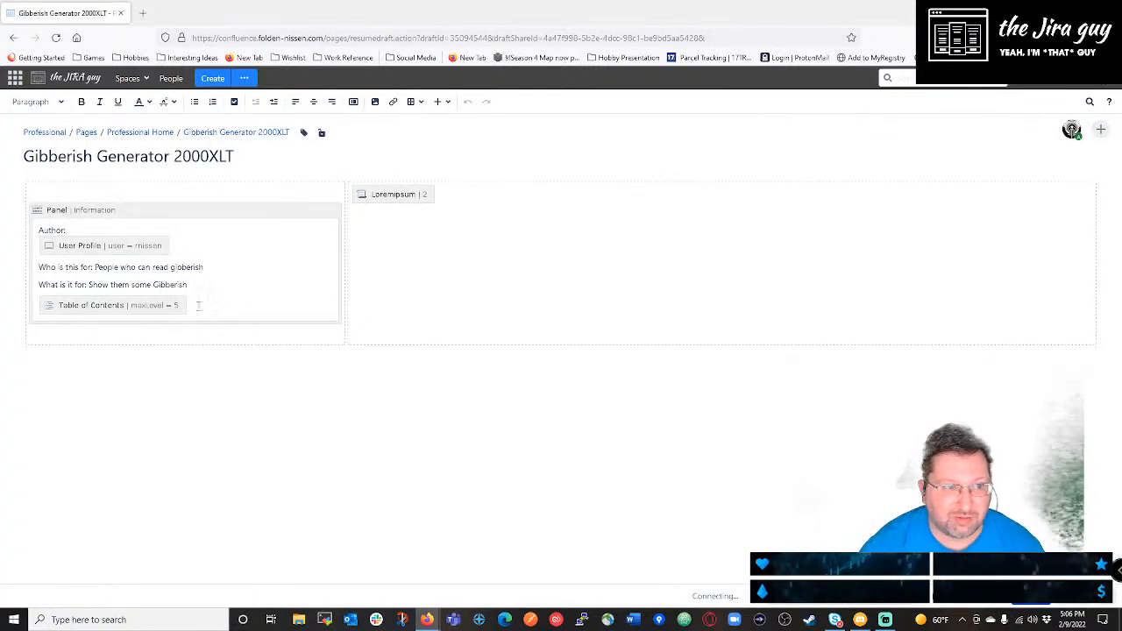
pyautogui.doubleClick(99, 303)
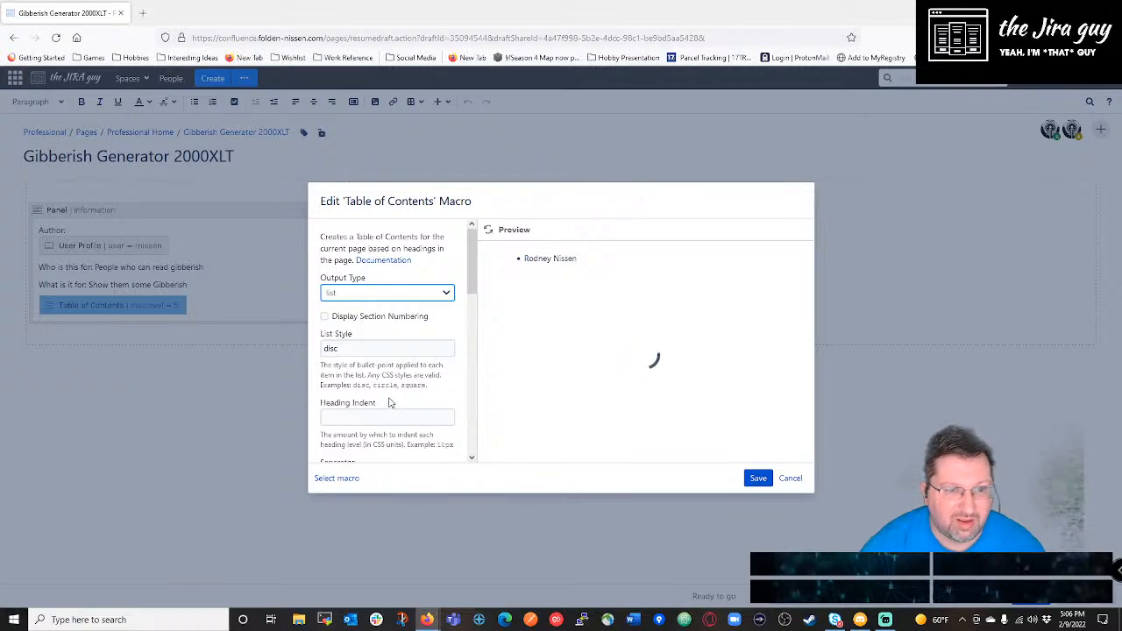
pyautogui.scroll(-6, 390, 402)
pyautogui.scroll(3, 391, 401)
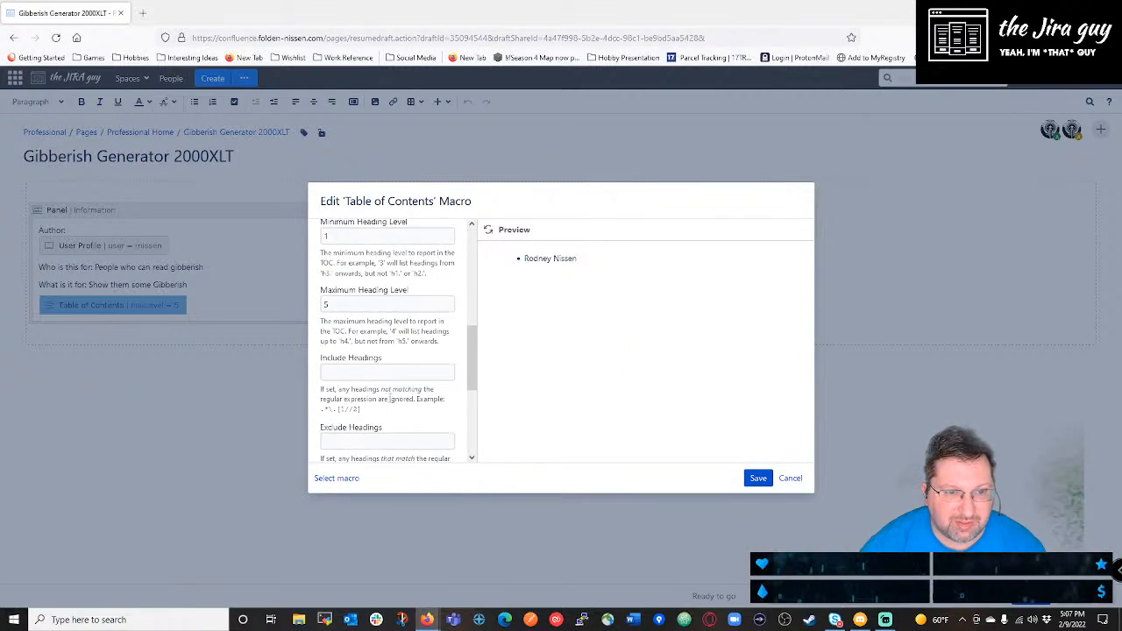
pyautogui.scroll(3, 390, 399)
pyautogui.scroll(-2, 351, 369)
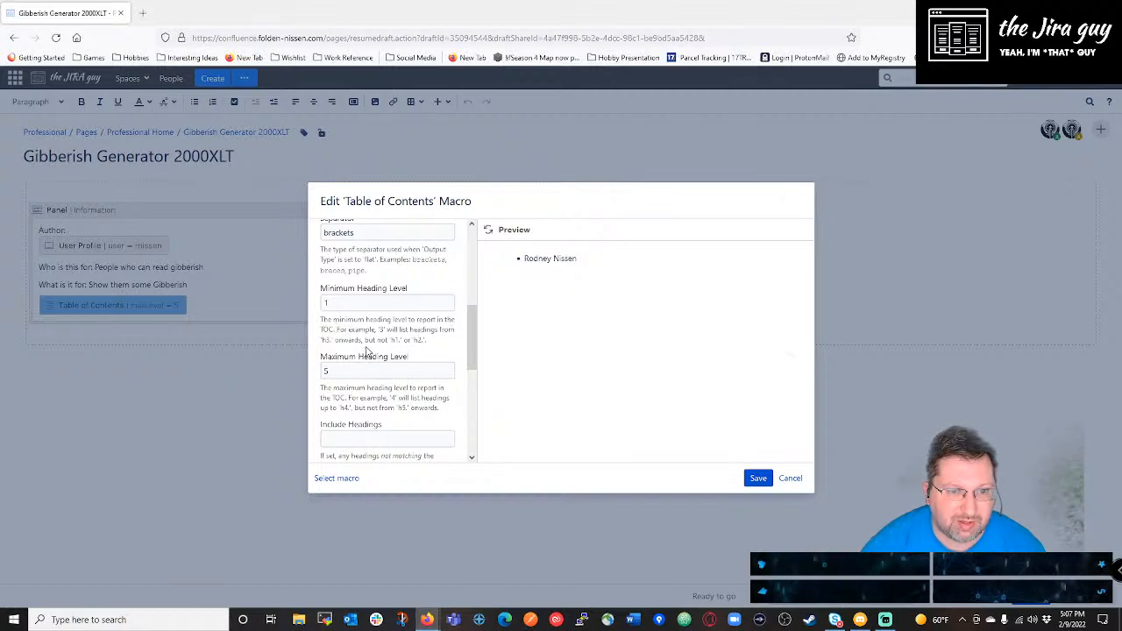
pyautogui.scroll(-1, 409, 361)
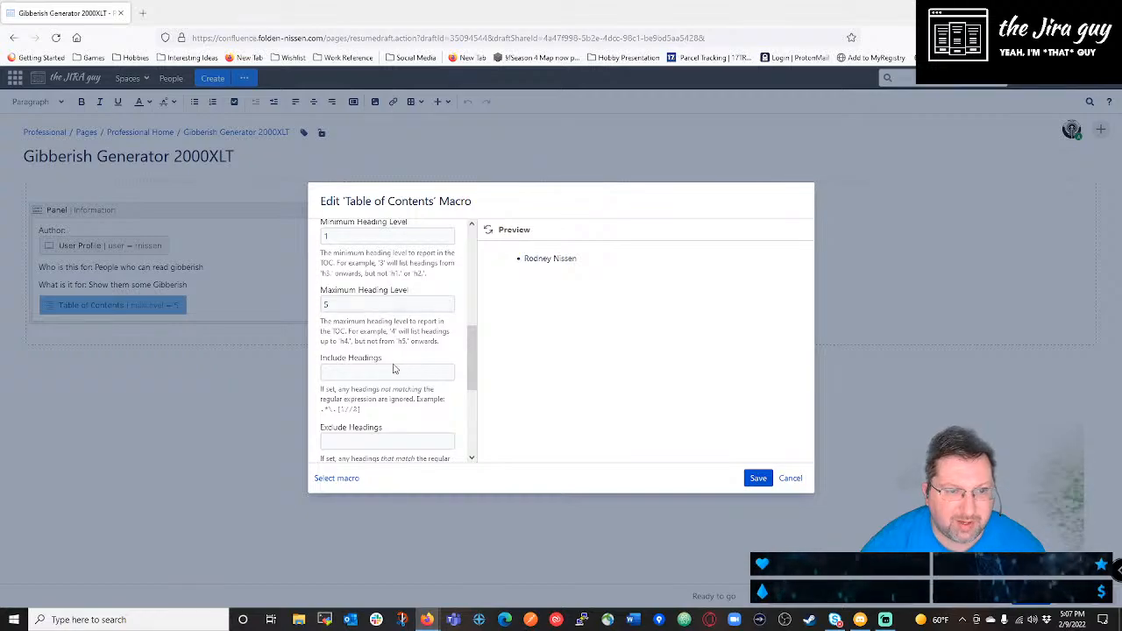
pyautogui.doubleClick(368, 304)
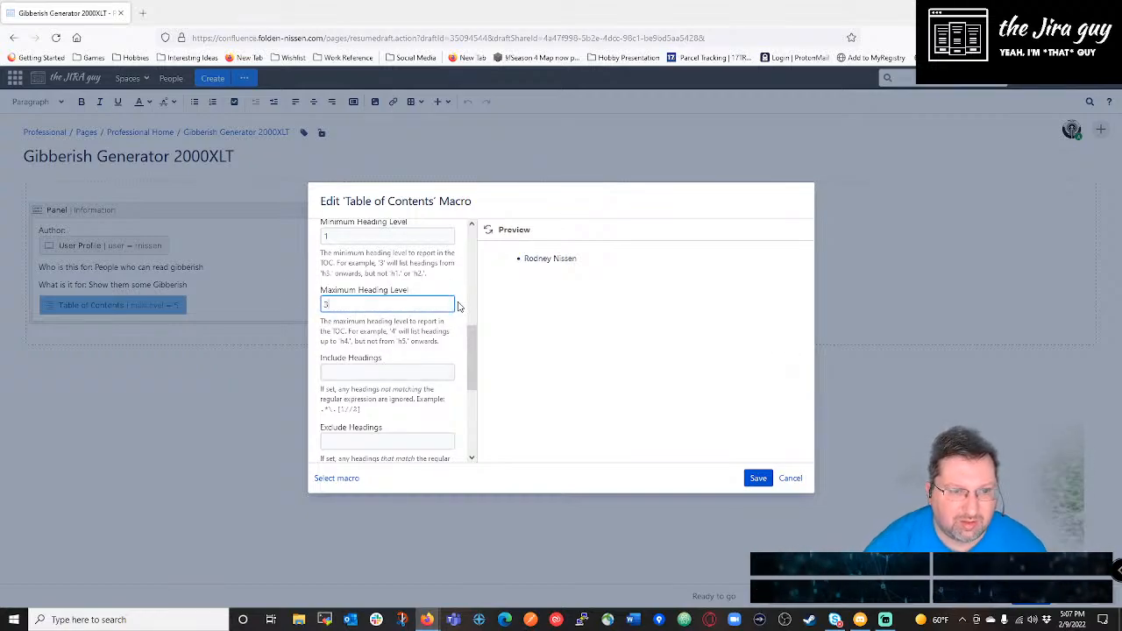
pyautogui.click(757, 479)
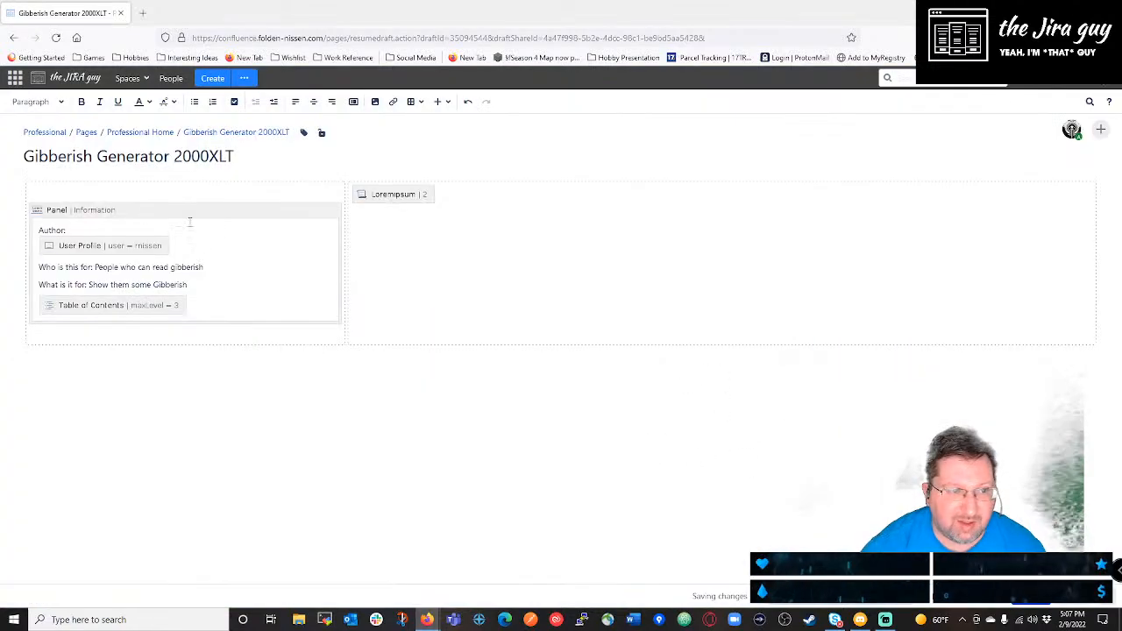
# Apply the Paragraph style to the User Profile macro and republish the page.
pyautogui.click(68, 243)
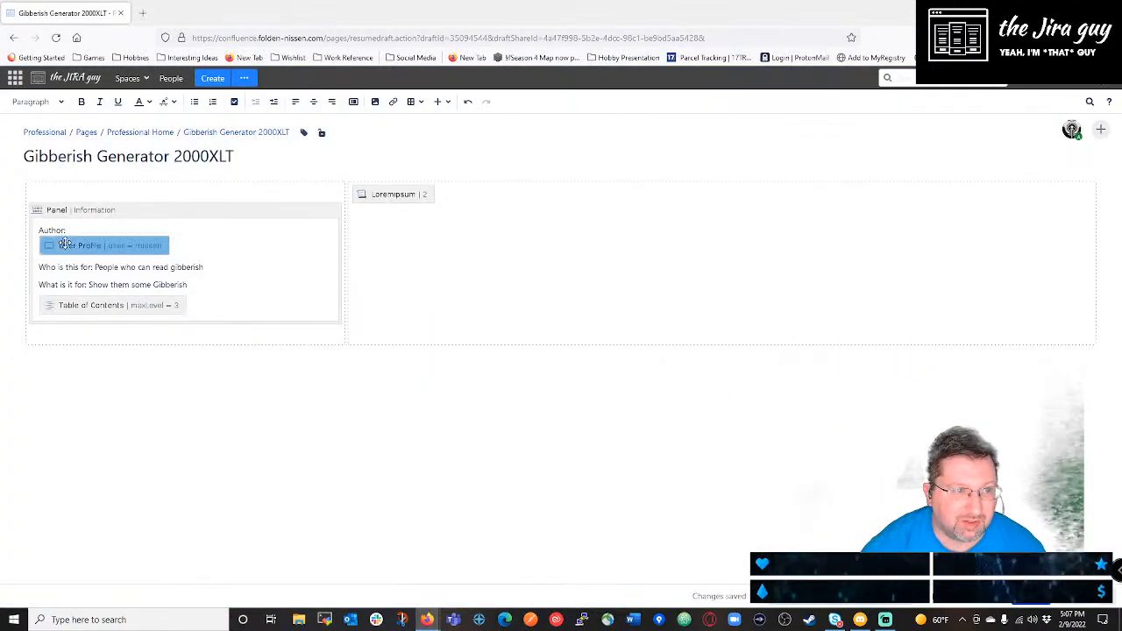
pyautogui.click(44, 103)
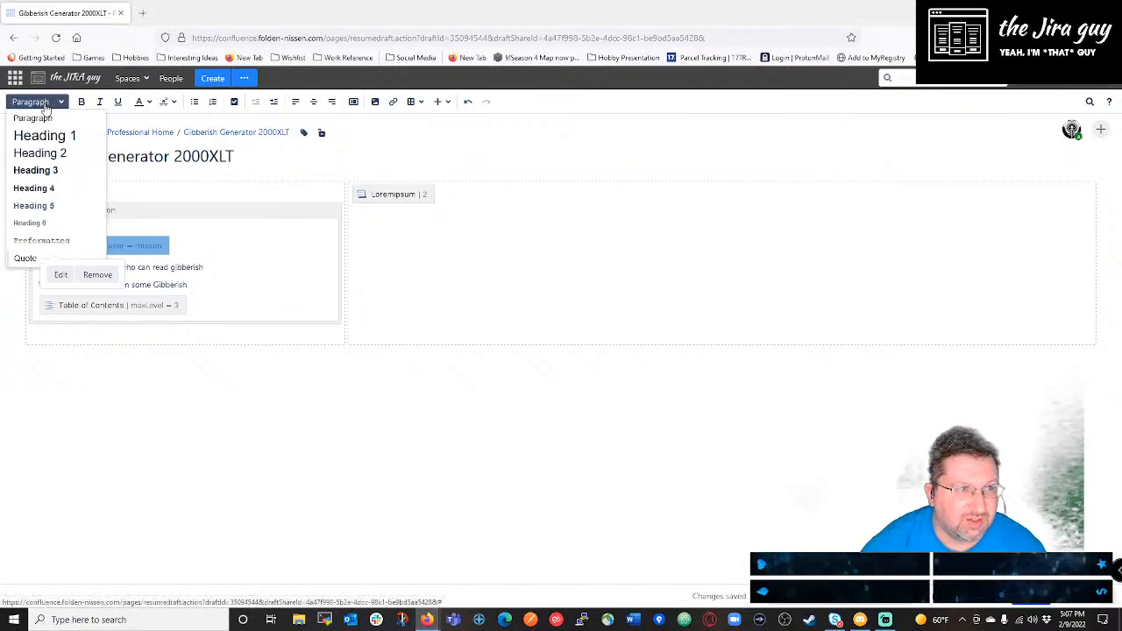
pyautogui.click(38, 115)
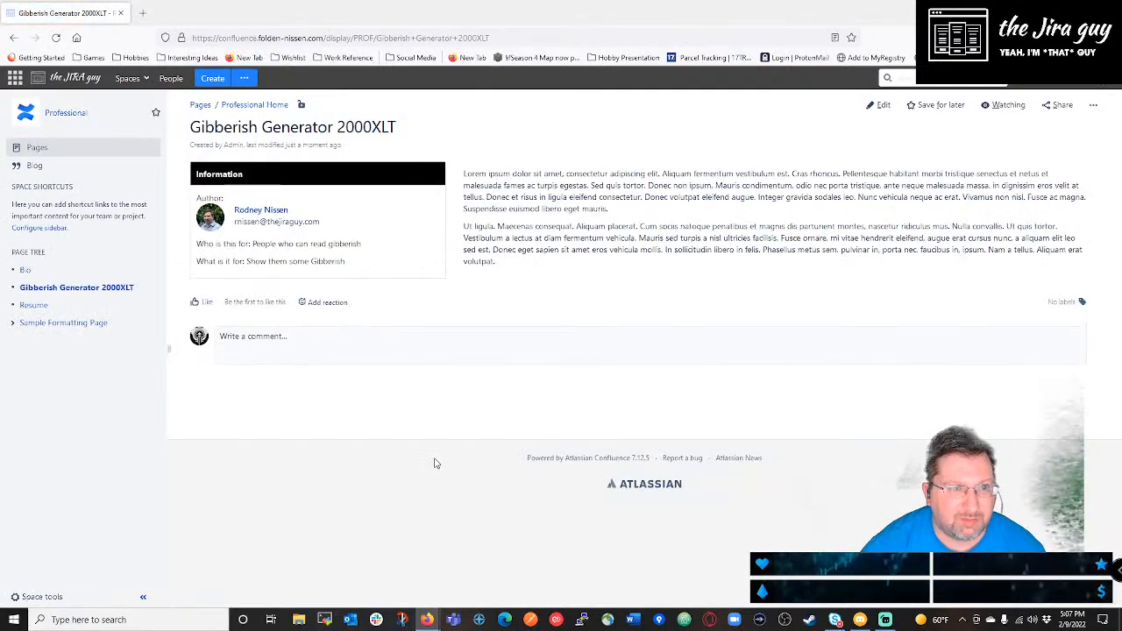
# Edit the page again and add a single-column section below the two-column section.
pyautogui.click(879, 105)
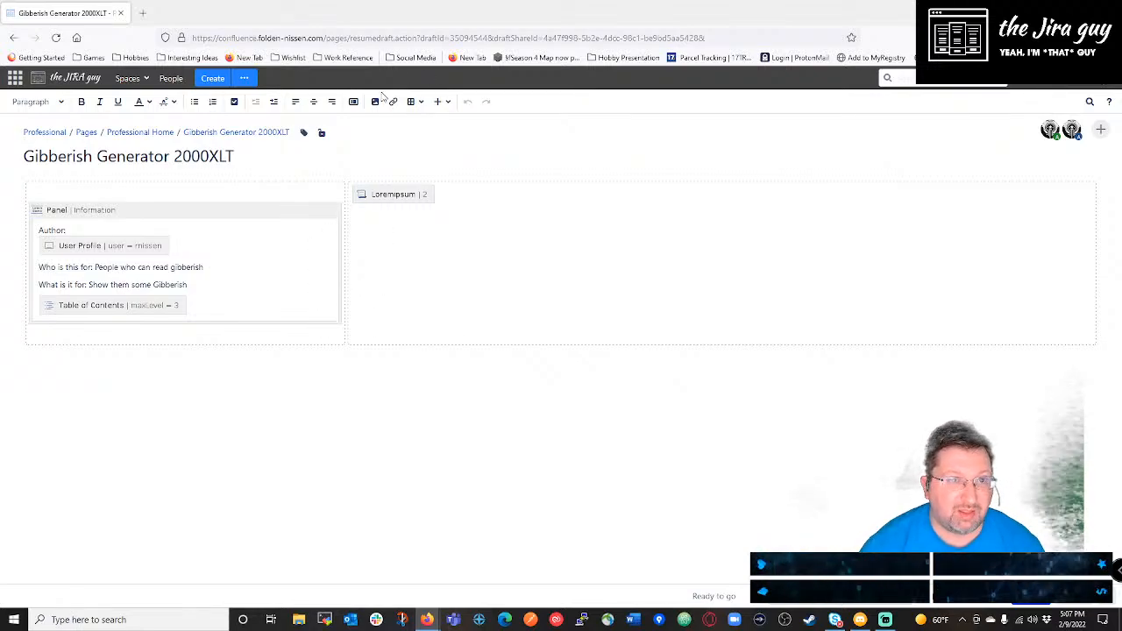
pyautogui.click(353, 101)
pyautogui.click(30, 123)
pyautogui.click(292, 123)
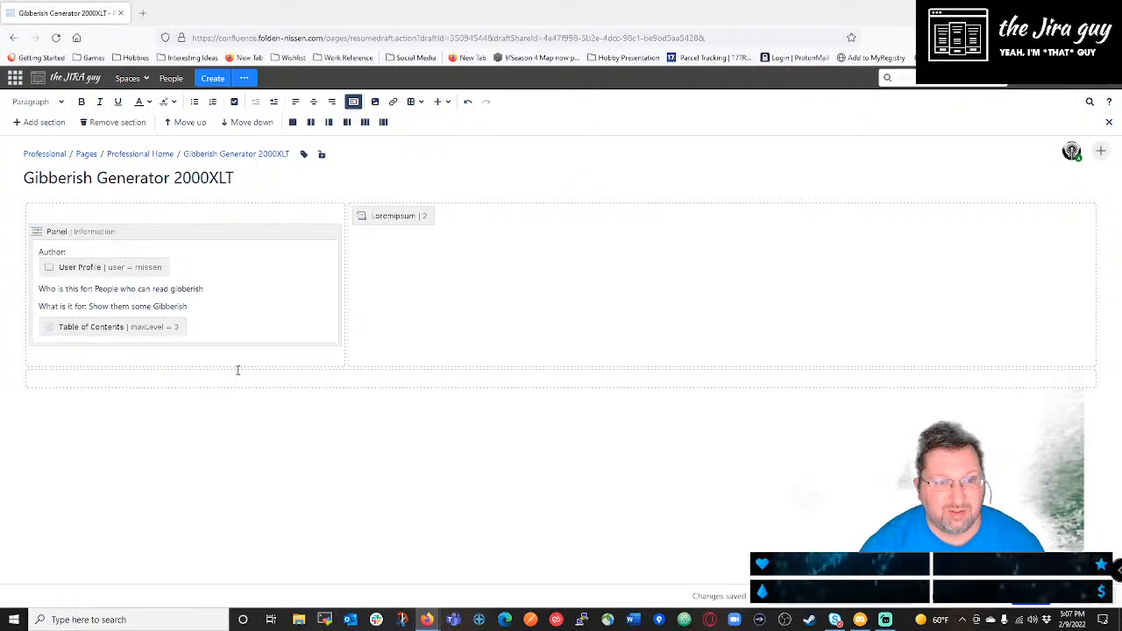
pyautogui.click(441, 104)
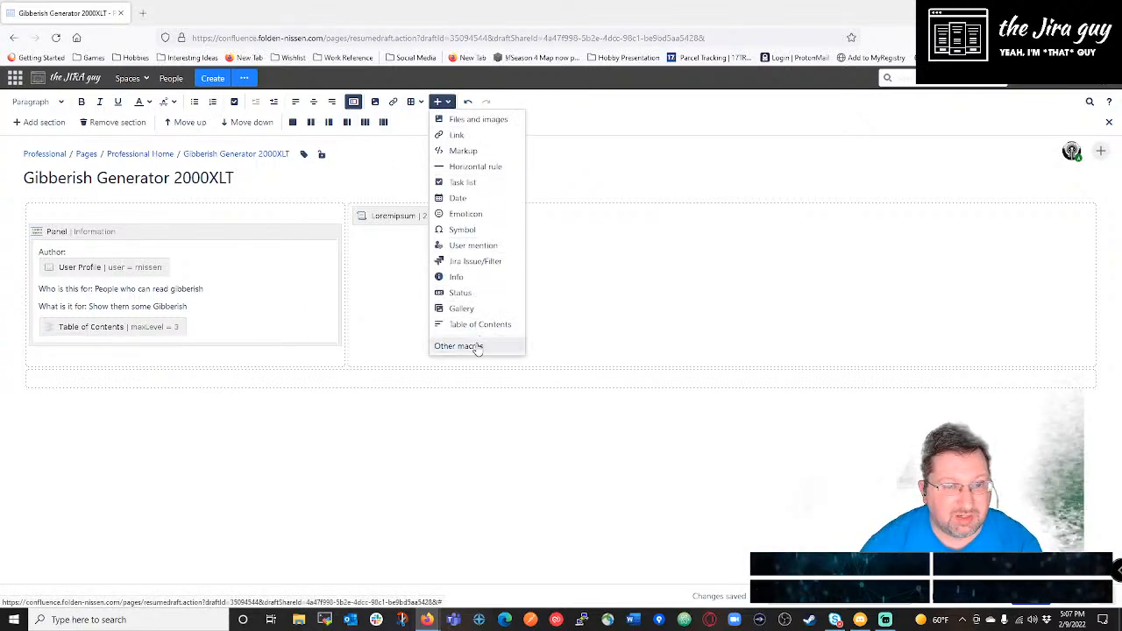
pyautogui.click(275, 383)
pyautogui.click(52, 124)
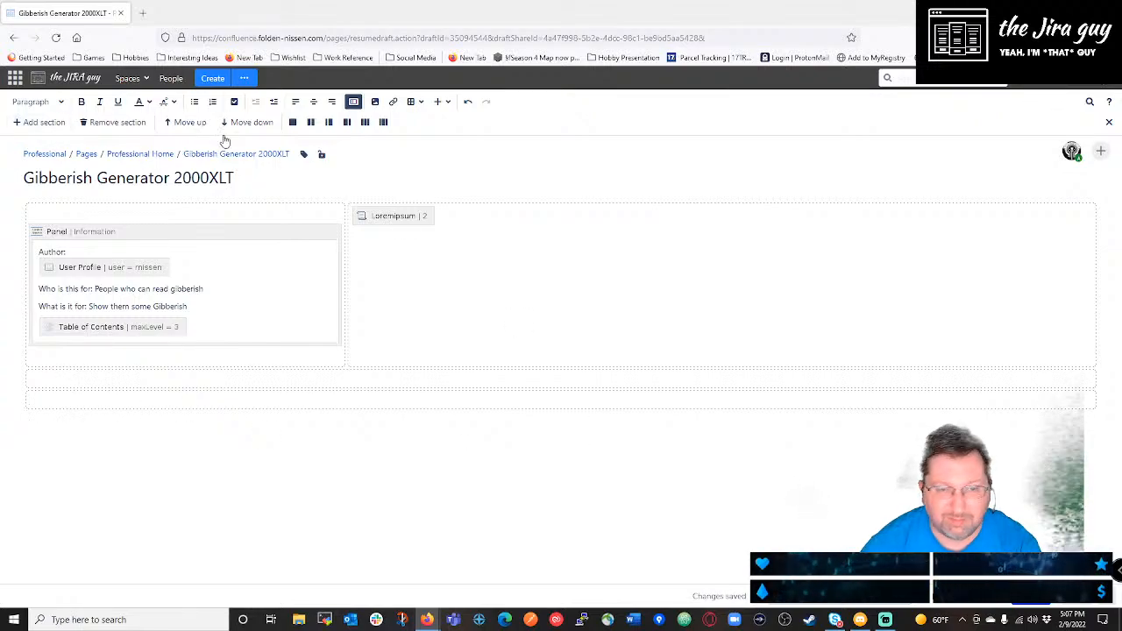
pyautogui.click(101, 122)
# Add the Heading 1 text "First Section of Gibberish" in the new single-column section.
pyautogui.click(55, 102)
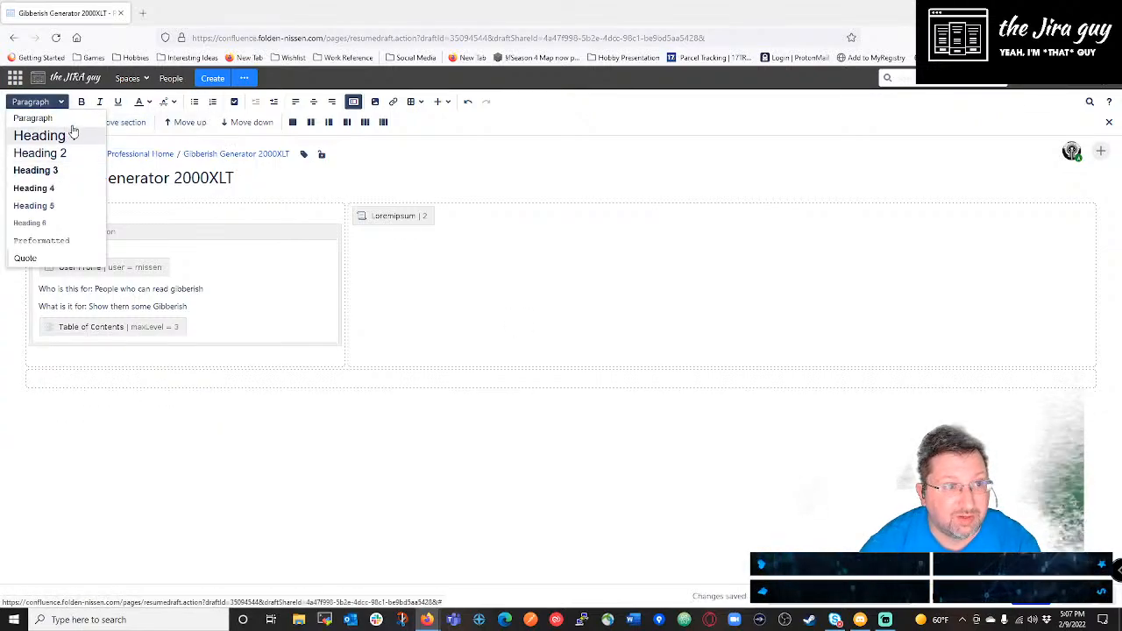
pyautogui.click(52, 136)
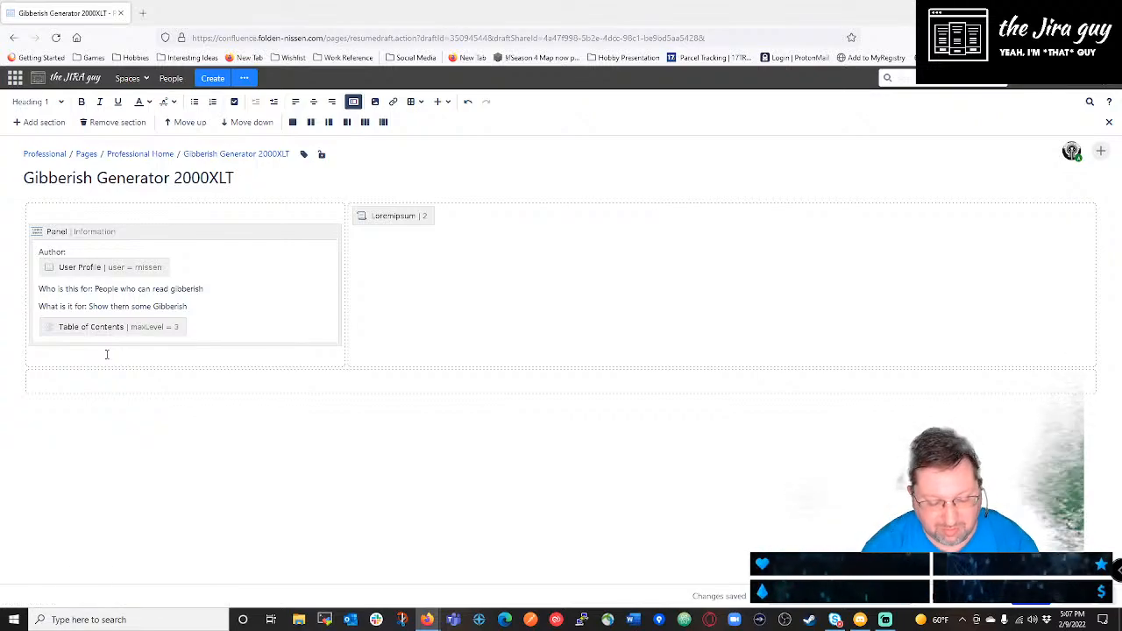
pyautogui.write('First Section of Gibberish')
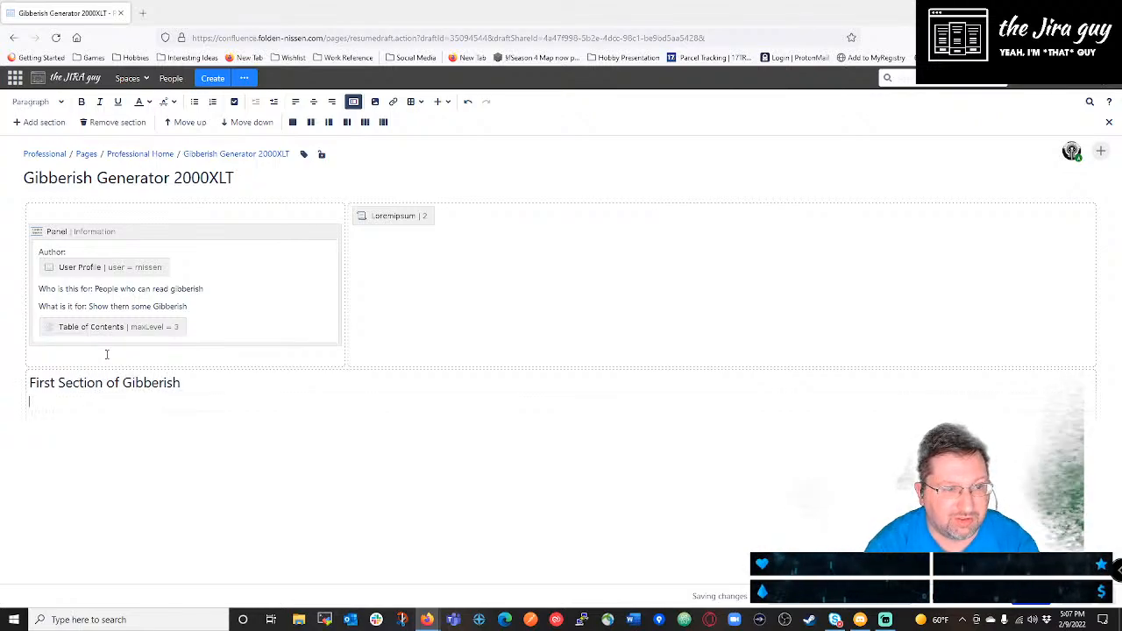
# Insert a Loremipsum macro with 3 paragraphs beneath the "First Section of Gibberish" heading.
pyautogui.click(438, 101)
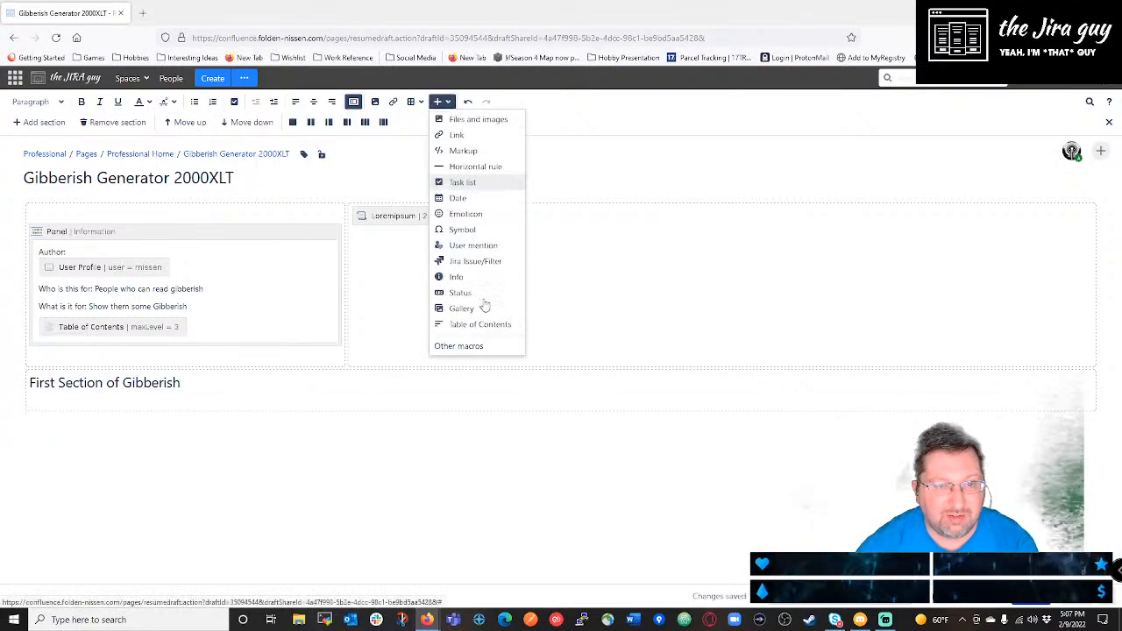
pyautogui.click(463, 346)
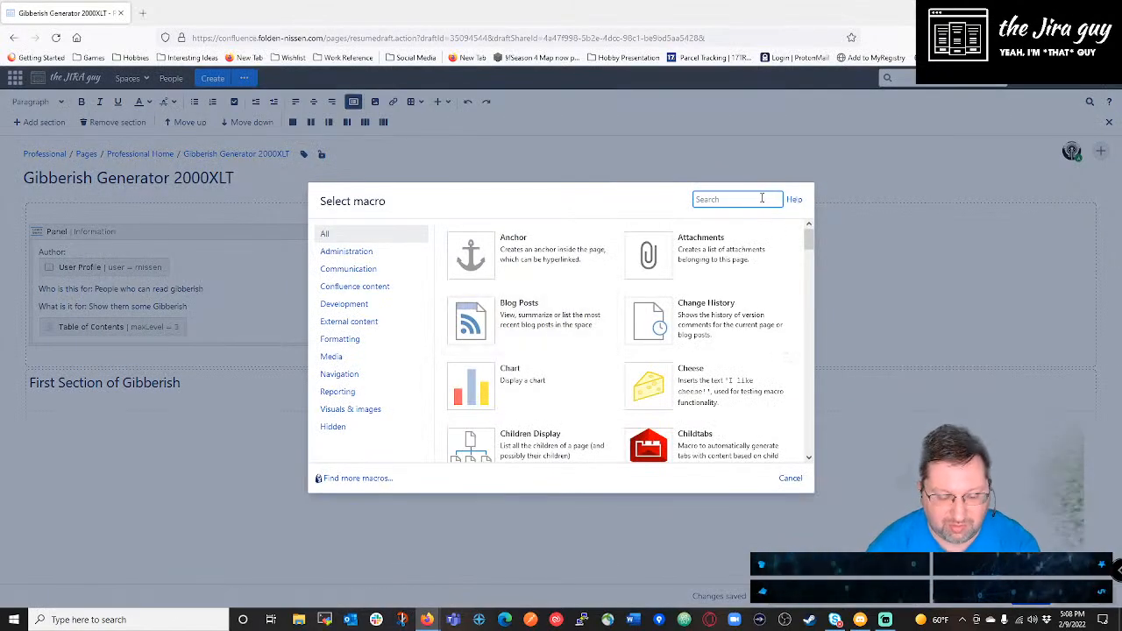
pyautogui.write('c')
pyautogui.press('BackSpace')
pyautogui.write('lor')
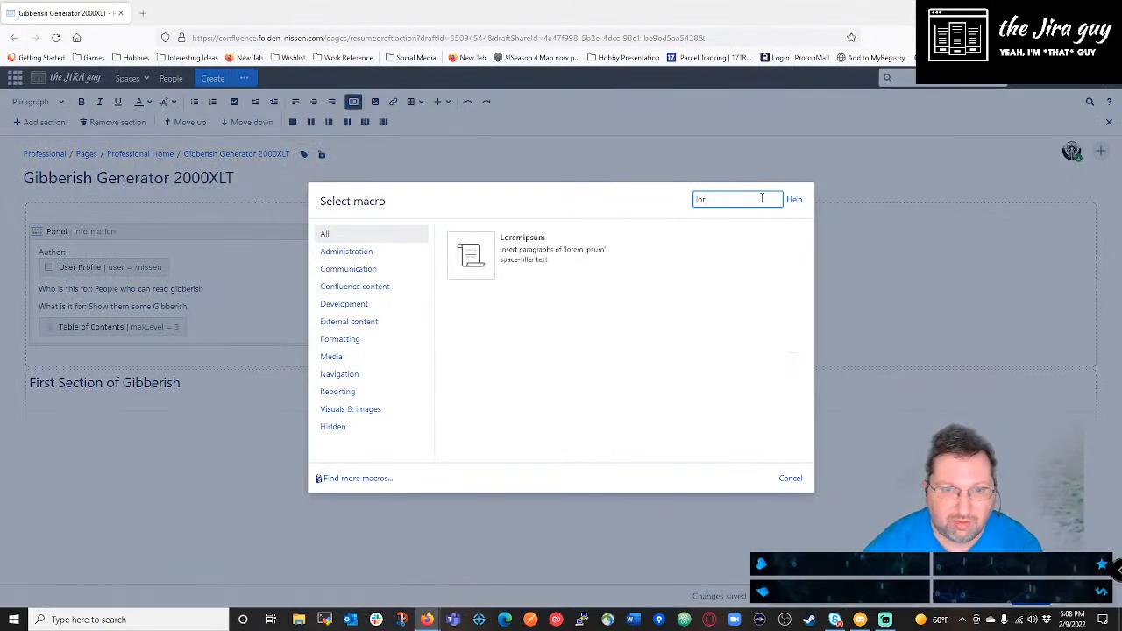
pyautogui.click(588, 255)
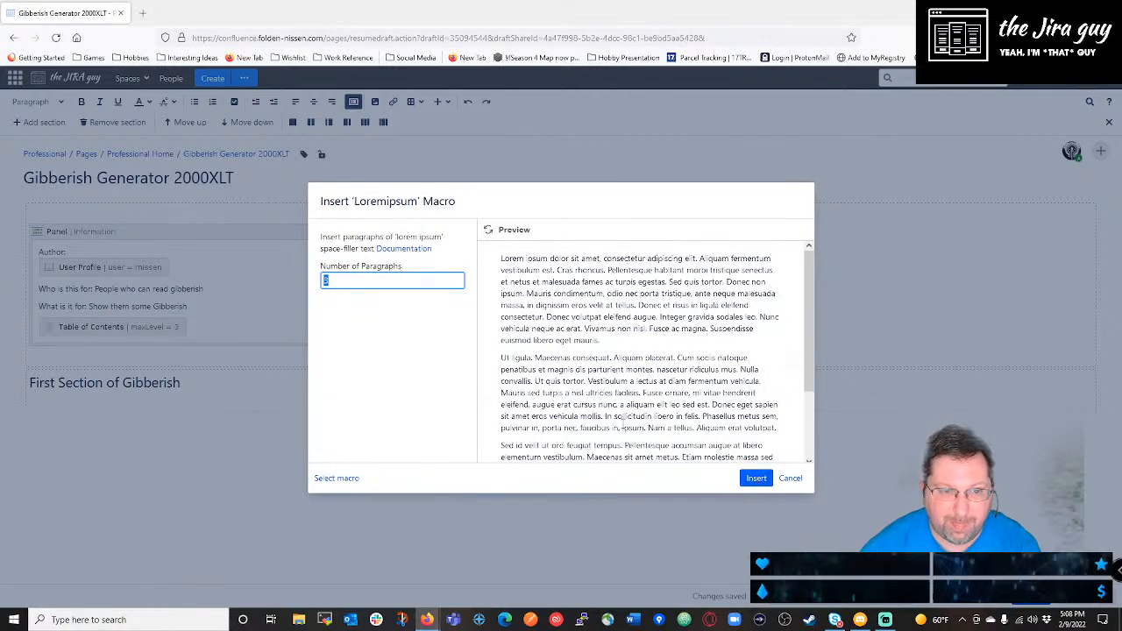
pyautogui.click(756, 479)
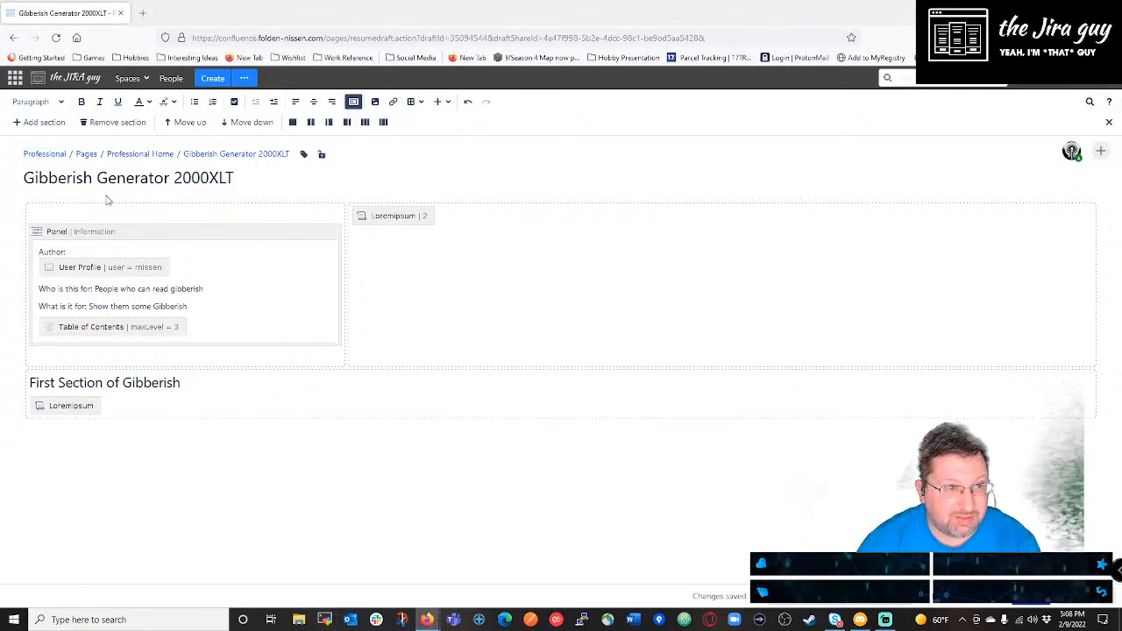
# Add a section with a wide left and narrow right column below "First Section of Gibberish" and open the file and image insertion dialog.
pyautogui.click(52, 122)
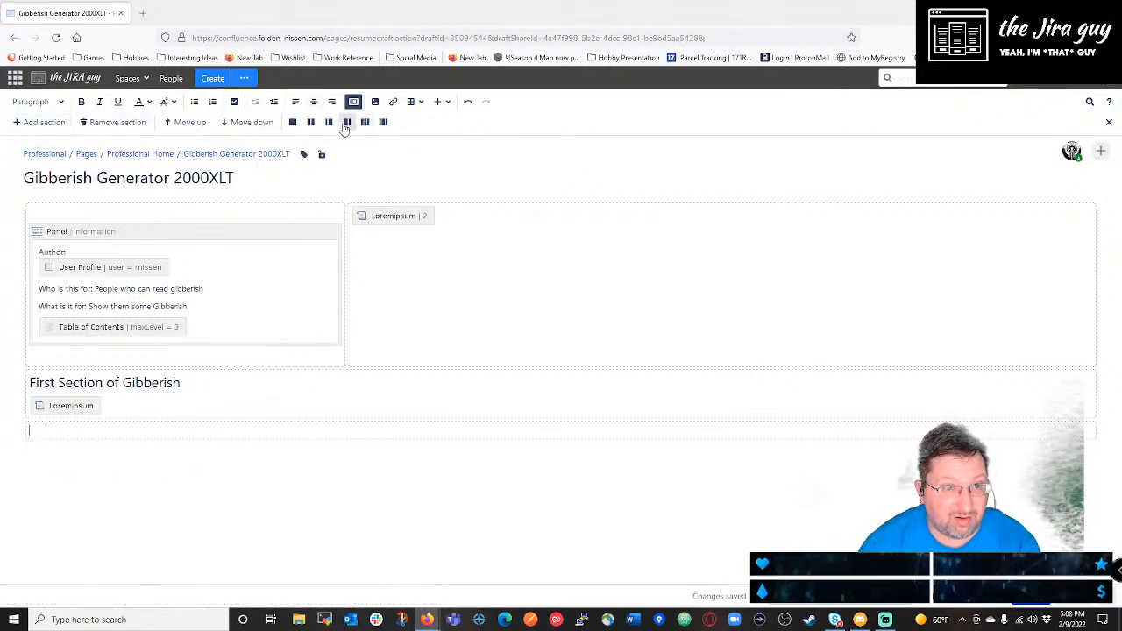
pyautogui.click(346, 123)
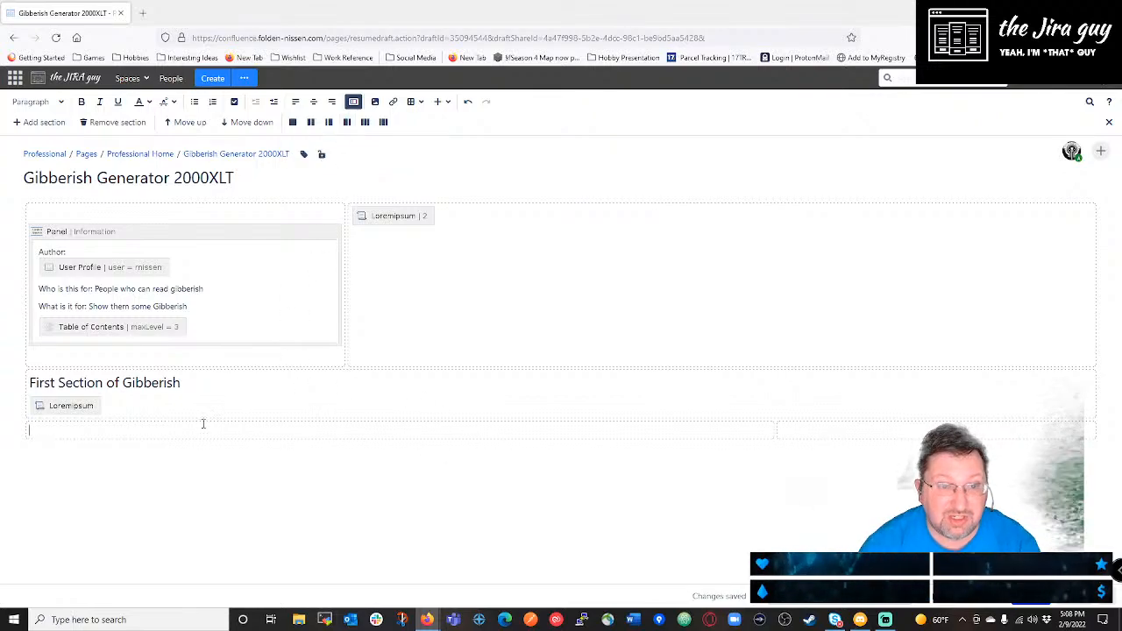
pyautogui.click(375, 100)
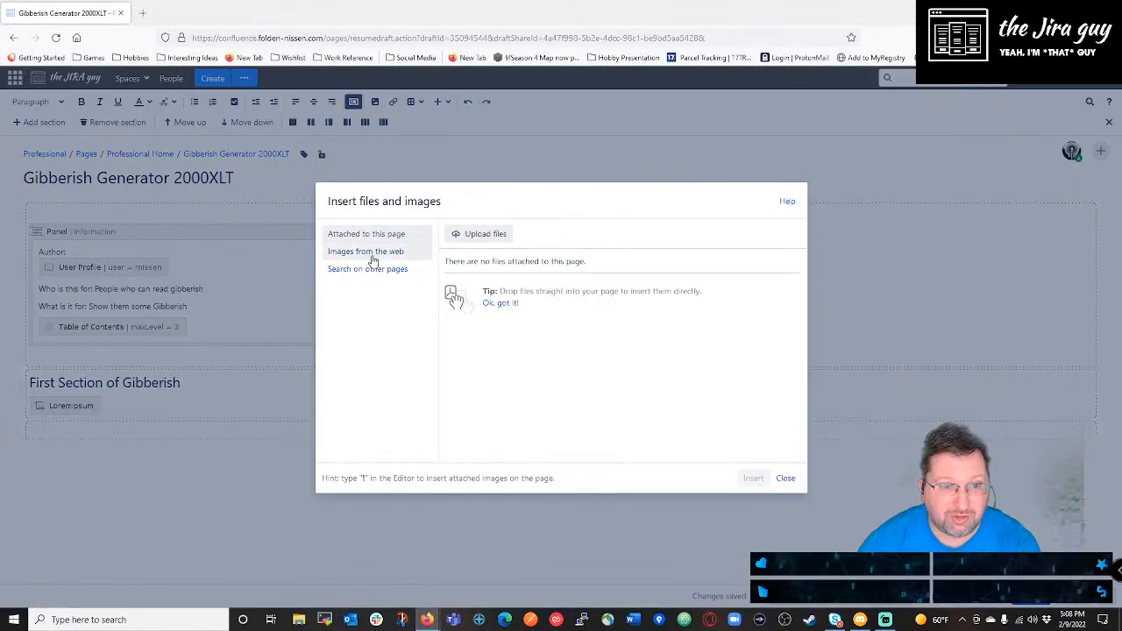
# Open giphy.com in a new browser tab.
pyautogui.click(142, 12)
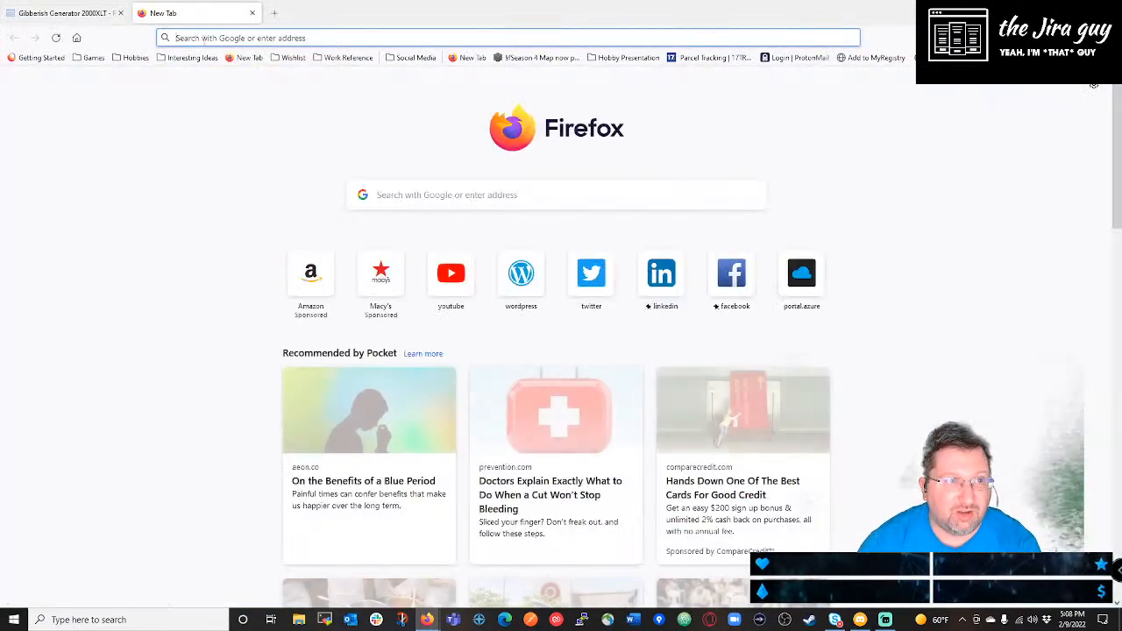
pyautogui.click(200, 38)
pyautogui.write('gi')
pyautogui.press('Return')
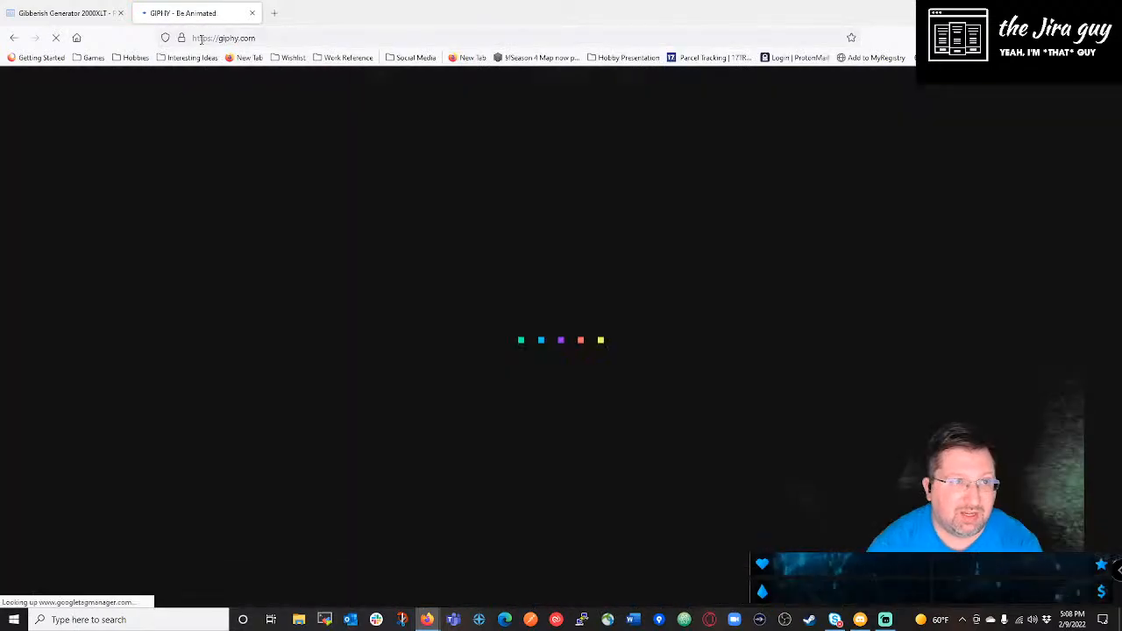
# Browse the GIPHY home page and copy the link of the Maya Angelou clip.
pyautogui.scroll(-1, 518, 394)
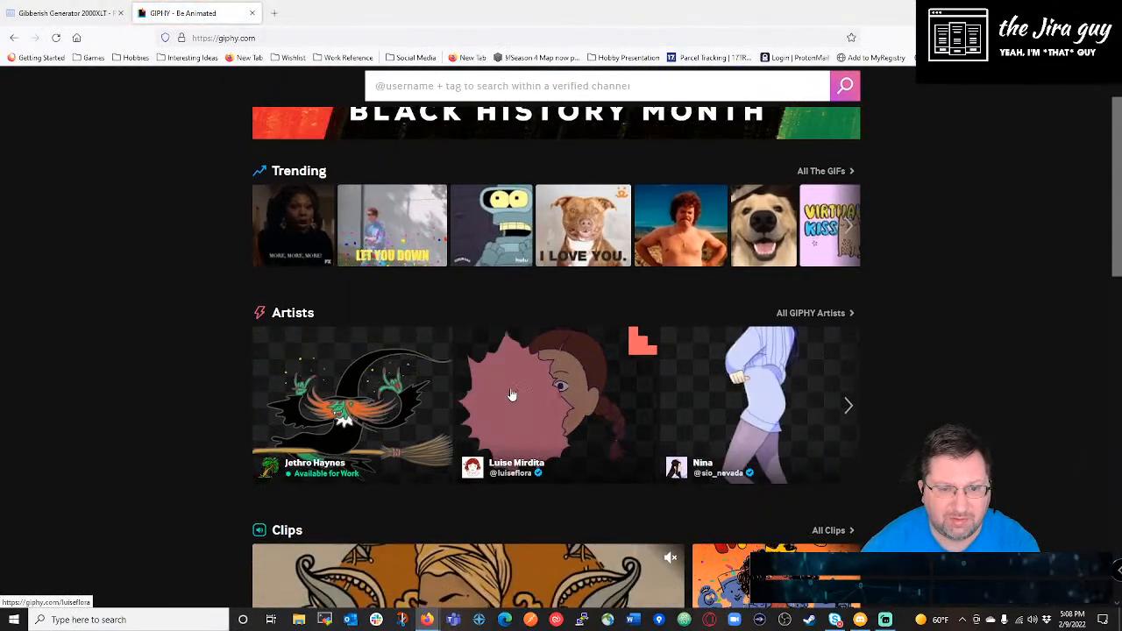
pyautogui.scroll(-4, 627, 426)
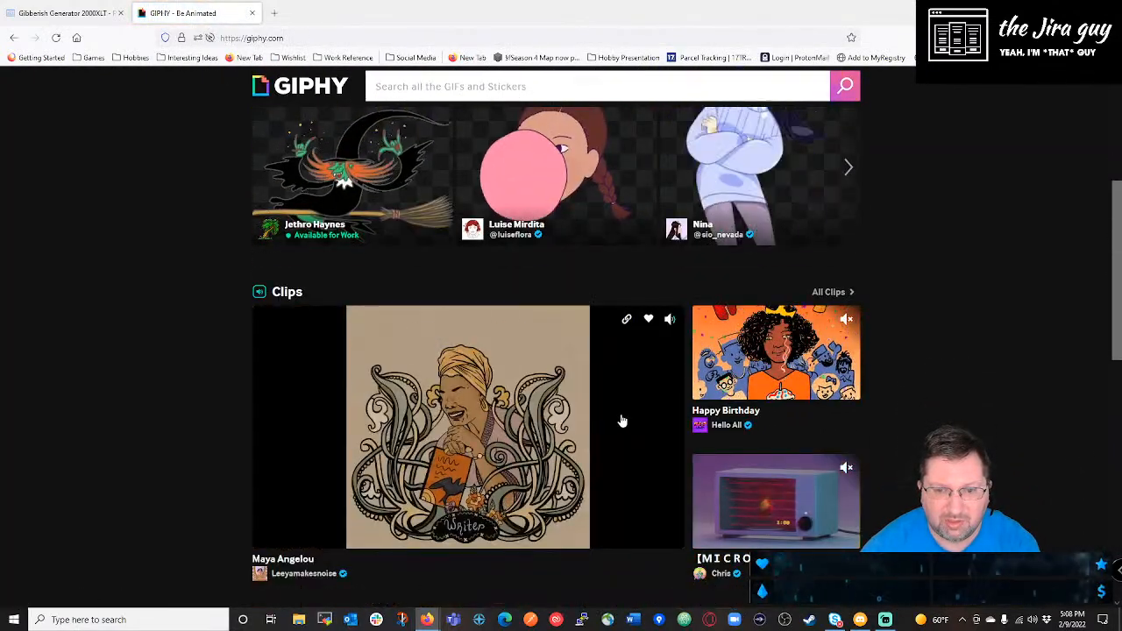
pyautogui.scroll(-2, 623, 419)
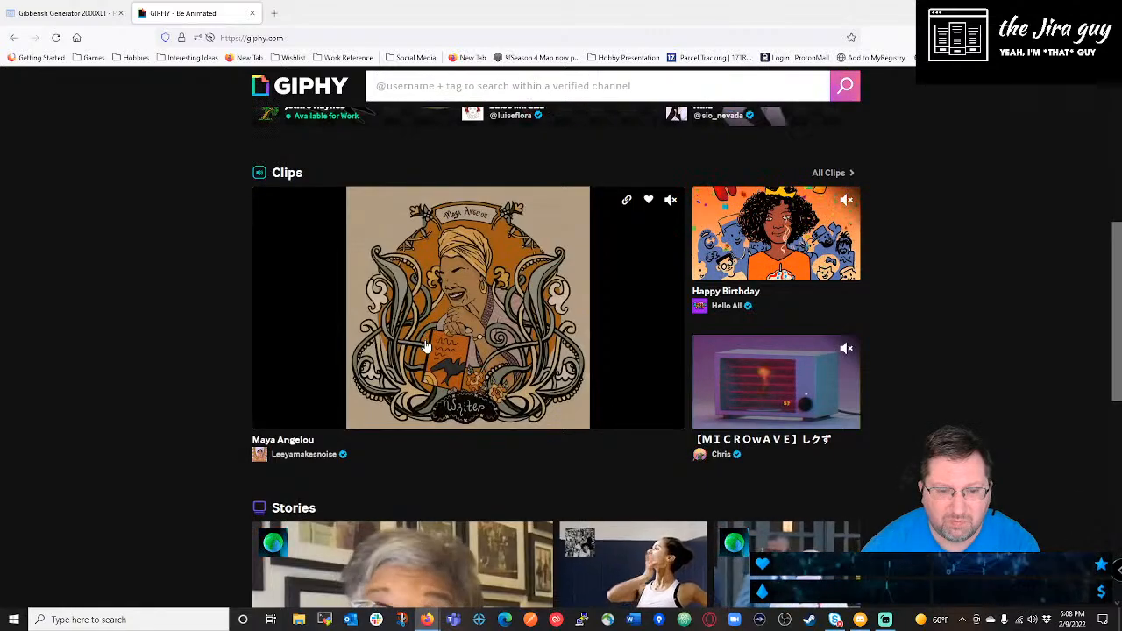
pyautogui.scroll(-5, 498, 423)
pyautogui.scroll(-5, 497, 423)
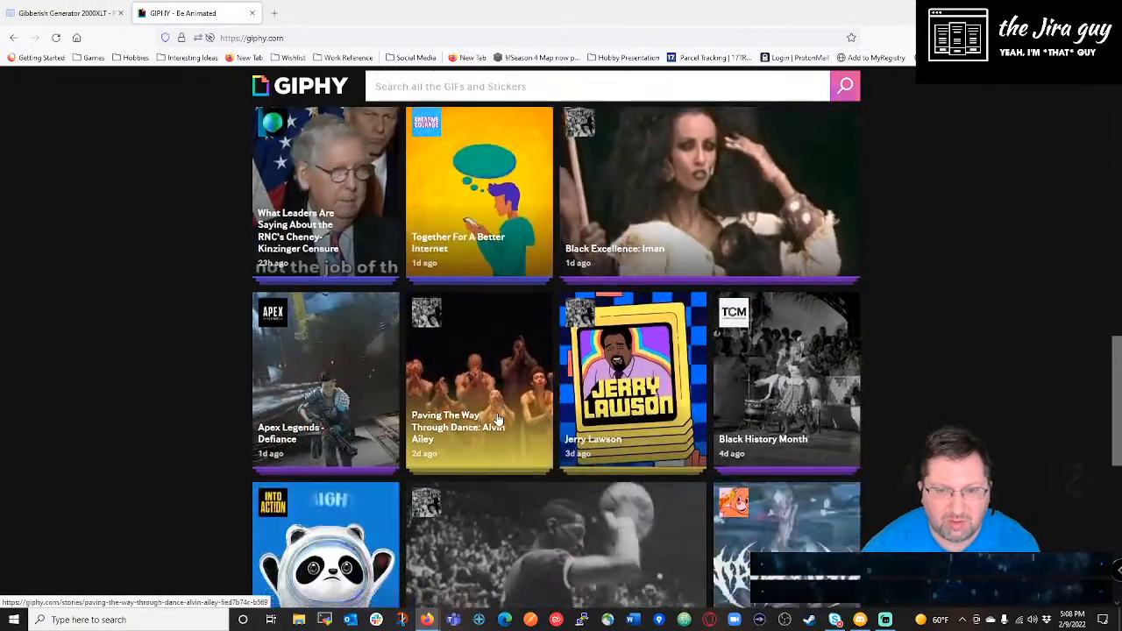
pyautogui.scroll(5, 491, 401)
pyautogui.scroll(7, 489, 397)
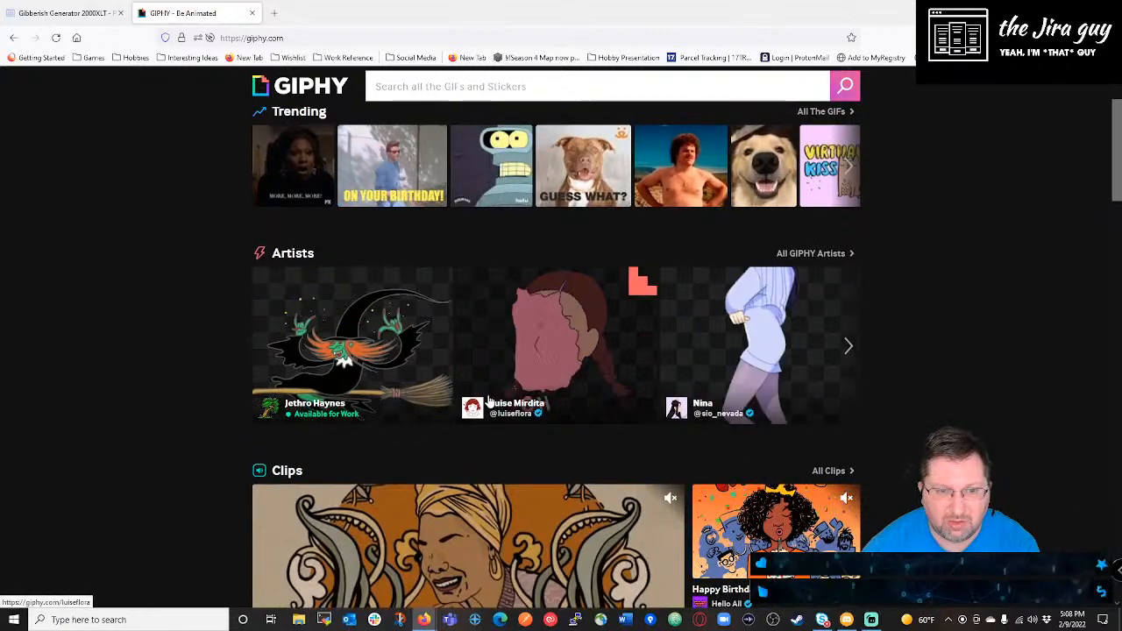
pyautogui.scroll(-3, 491, 399)
pyautogui.click(626, 200)
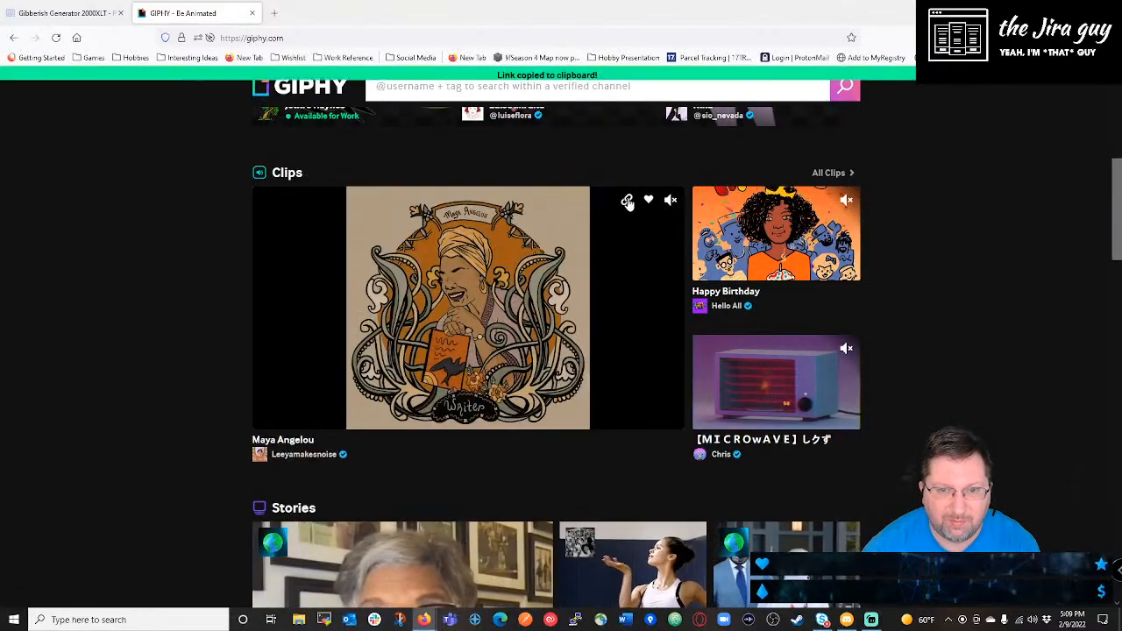
# Return to the Confluence page and try to preview the copied clip link as an image from the web.
pyautogui.hotkey('ctrl', 'shift', 'Tab')
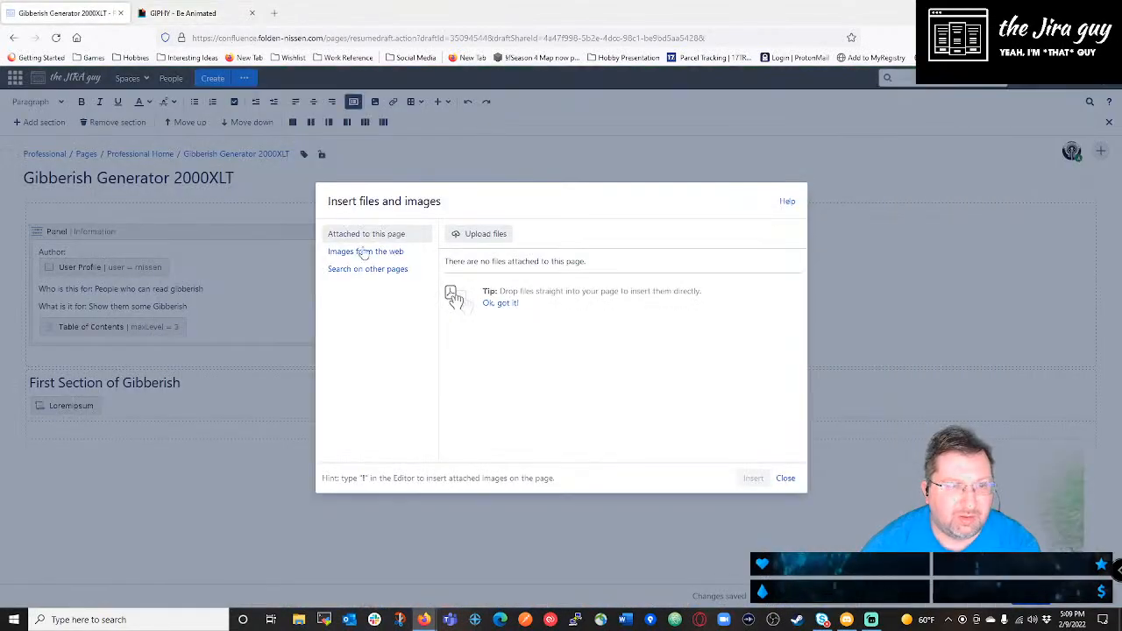
pyautogui.click(366, 251)
pyautogui.hotkey('ctrl', 'v')
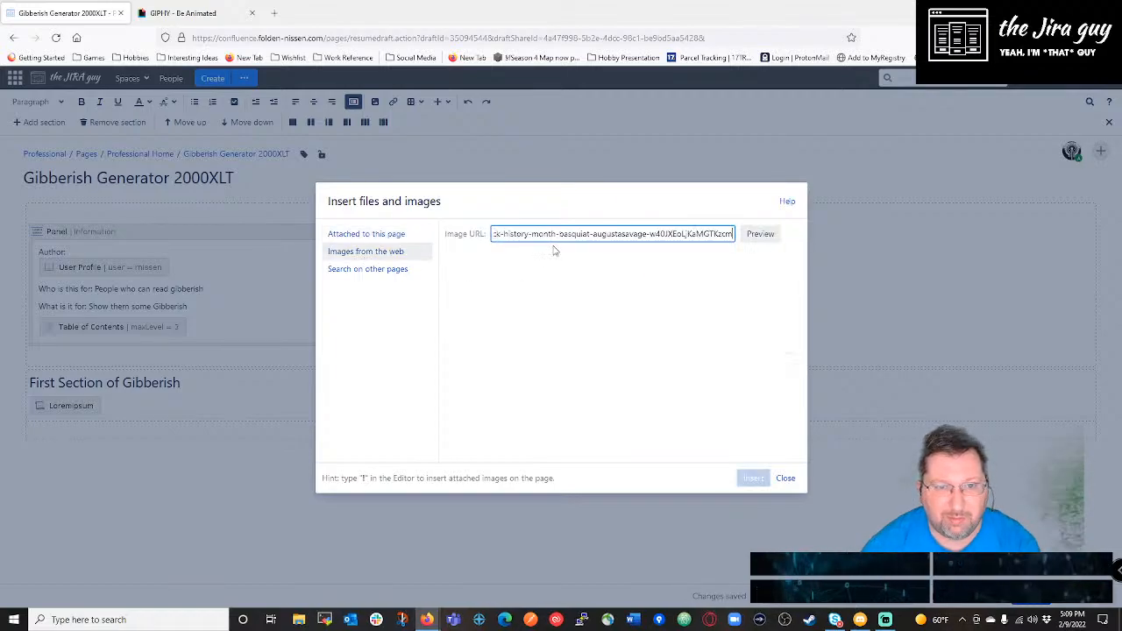
pyautogui.click(759, 237)
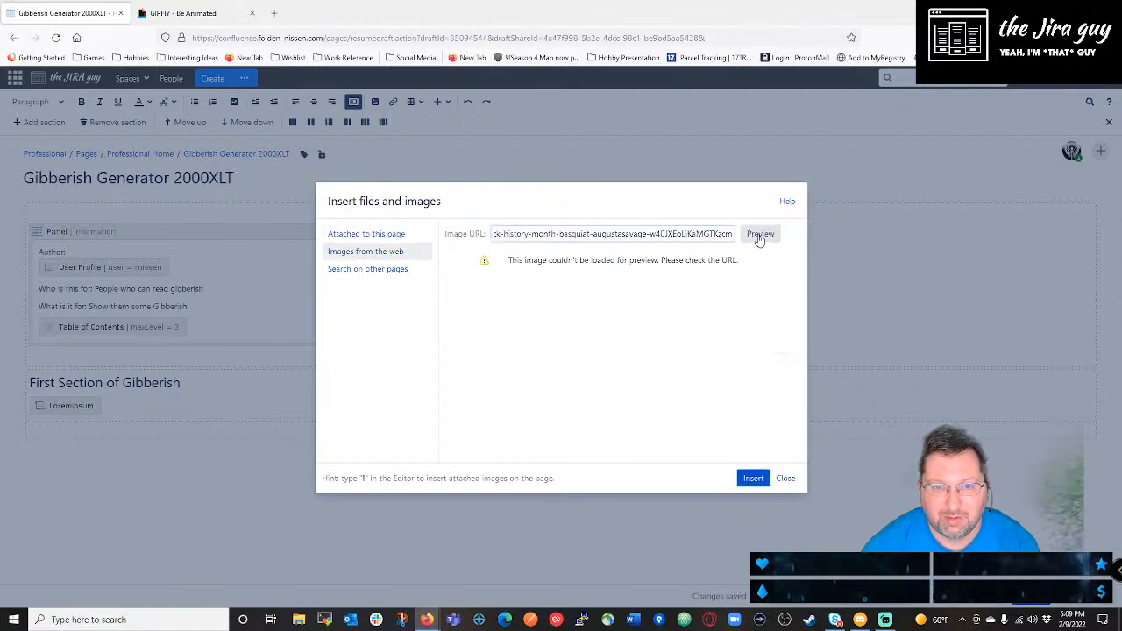
# Switch back to GIPHY, open the Maya Angelou clip's own page and display its embed code.
pyautogui.click(181, 13)
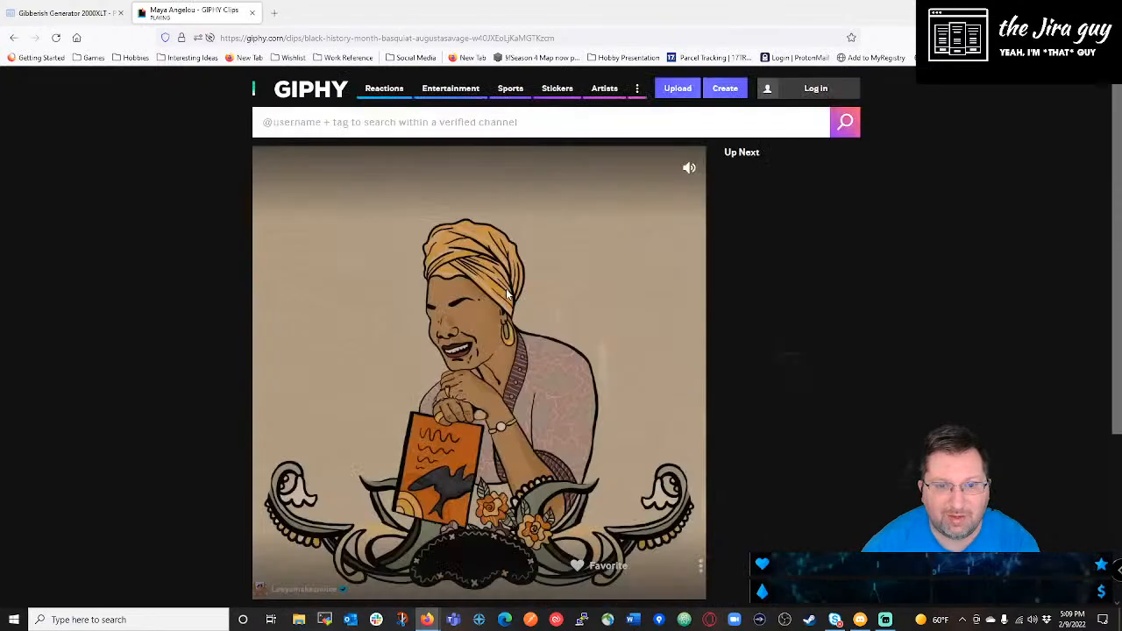
pyautogui.scroll(-3, 578, 427)
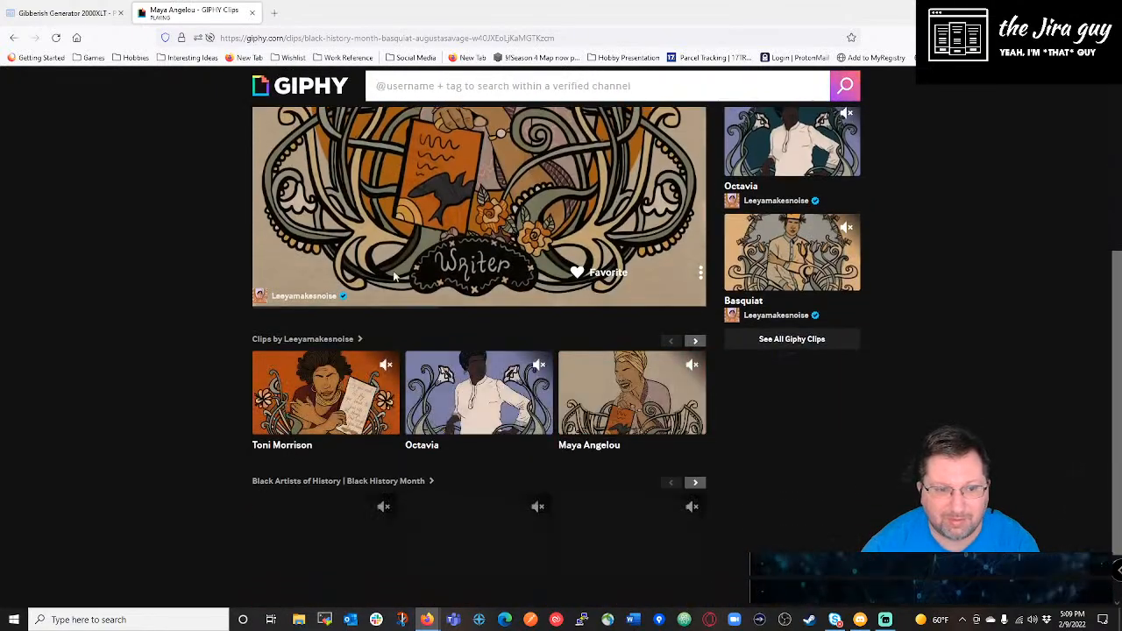
pyautogui.click(700, 273)
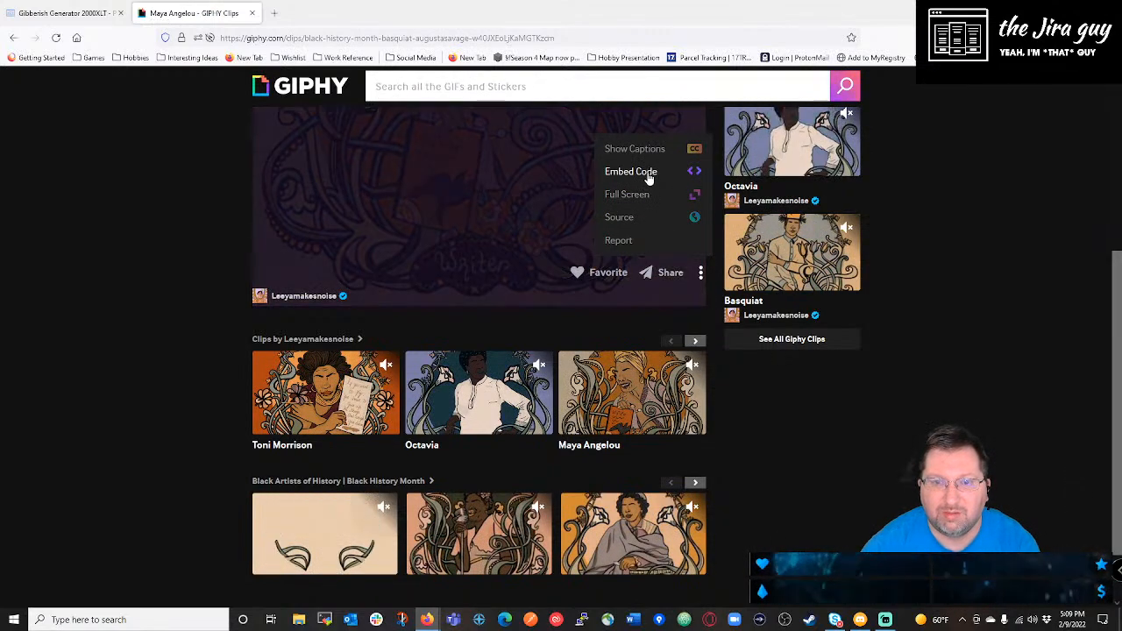
pyautogui.click(631, 171)
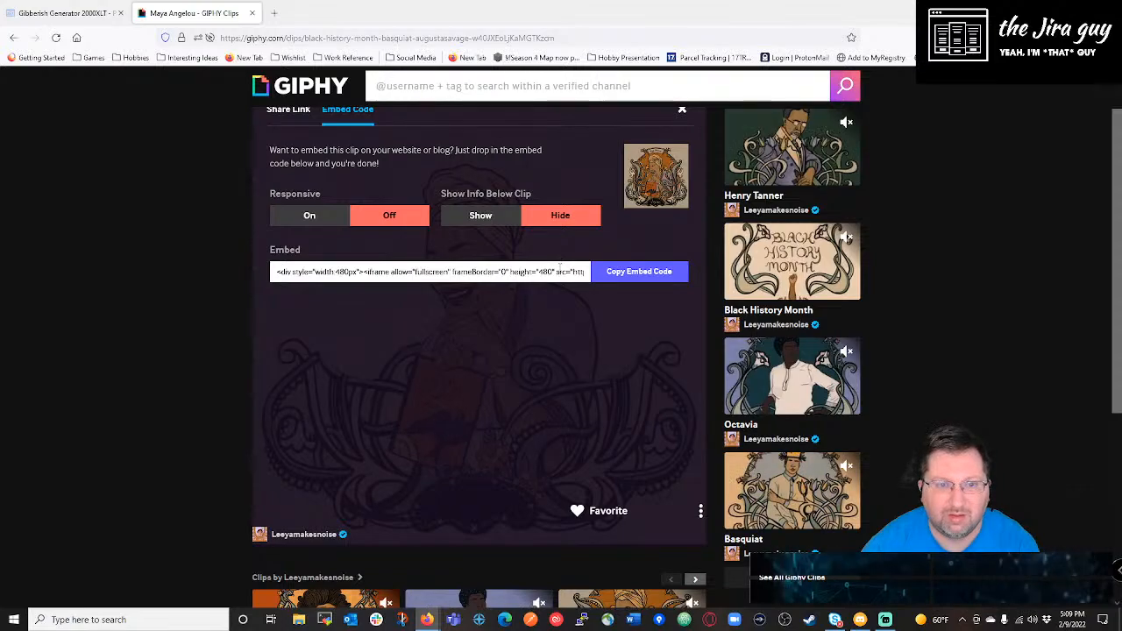
pyautogui.scroll(-1, 659, 421)
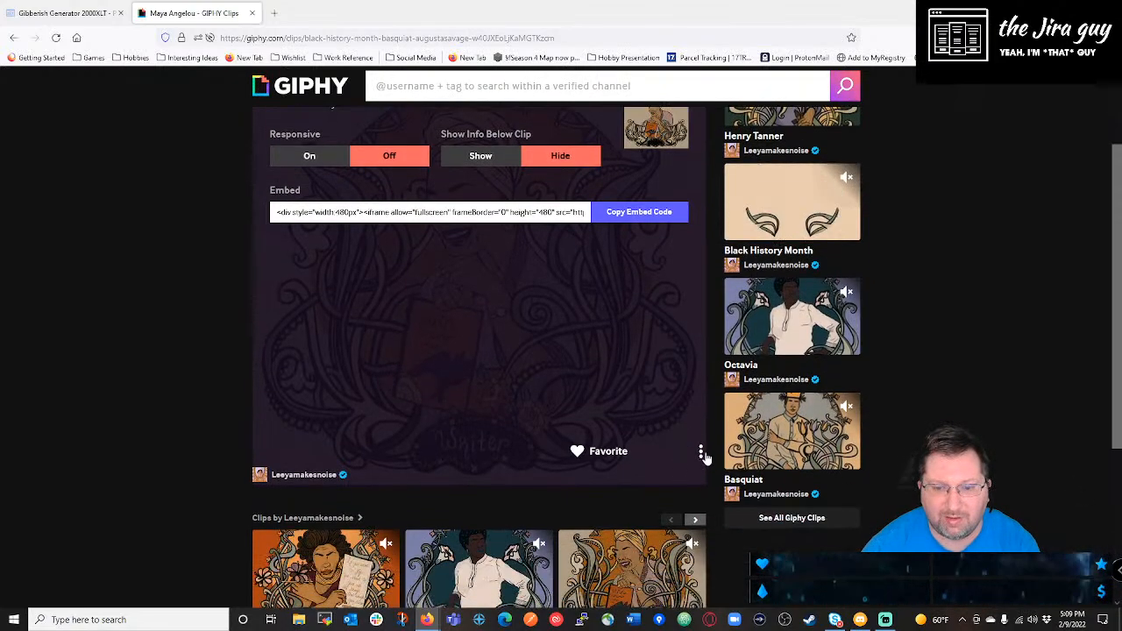
# Check the clip's source website and its full-screen view, returning to the clip page after each.
pyautogui.click(703, 452)
pyautogui.click(659, 396)
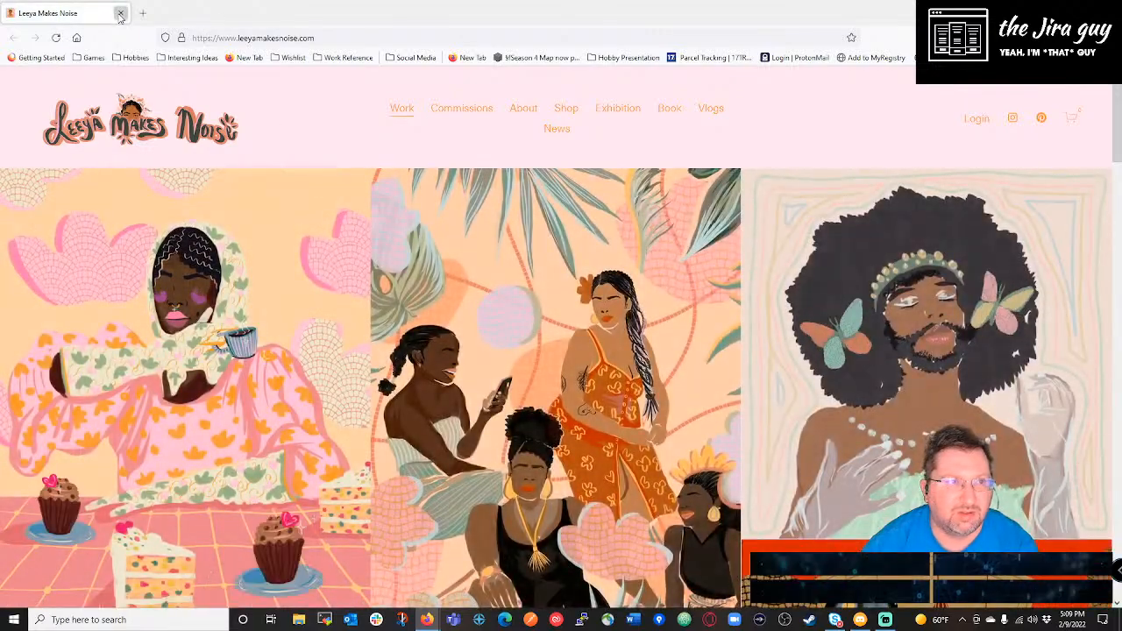
pyautogui.click(120, 12)
pyautogui.click(700, 451)
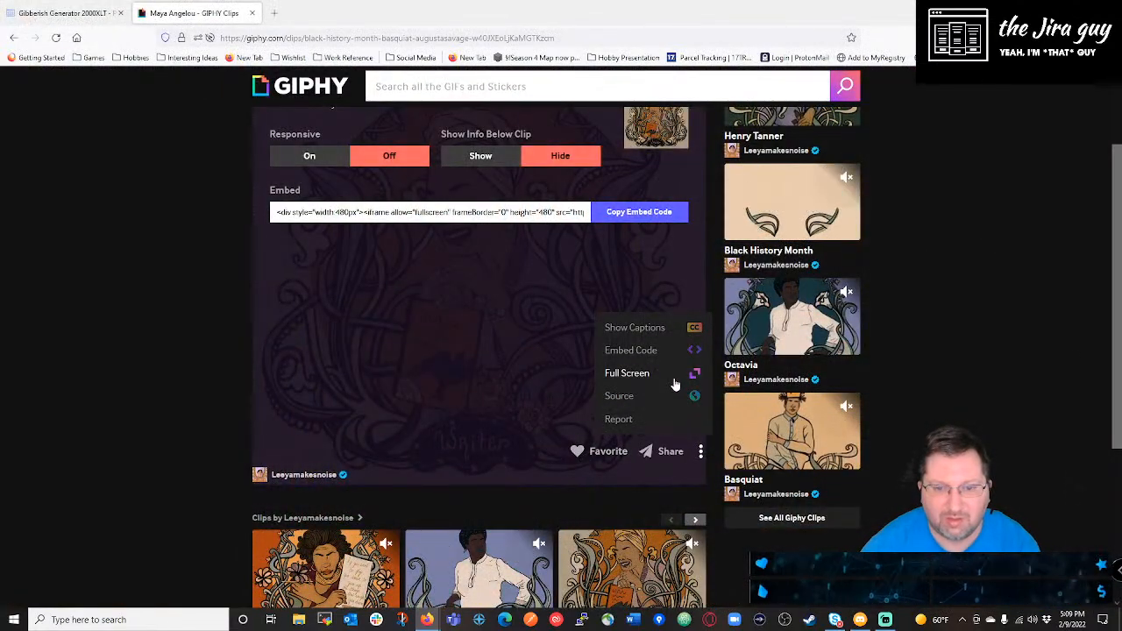
pyautogui.click(675, 384)
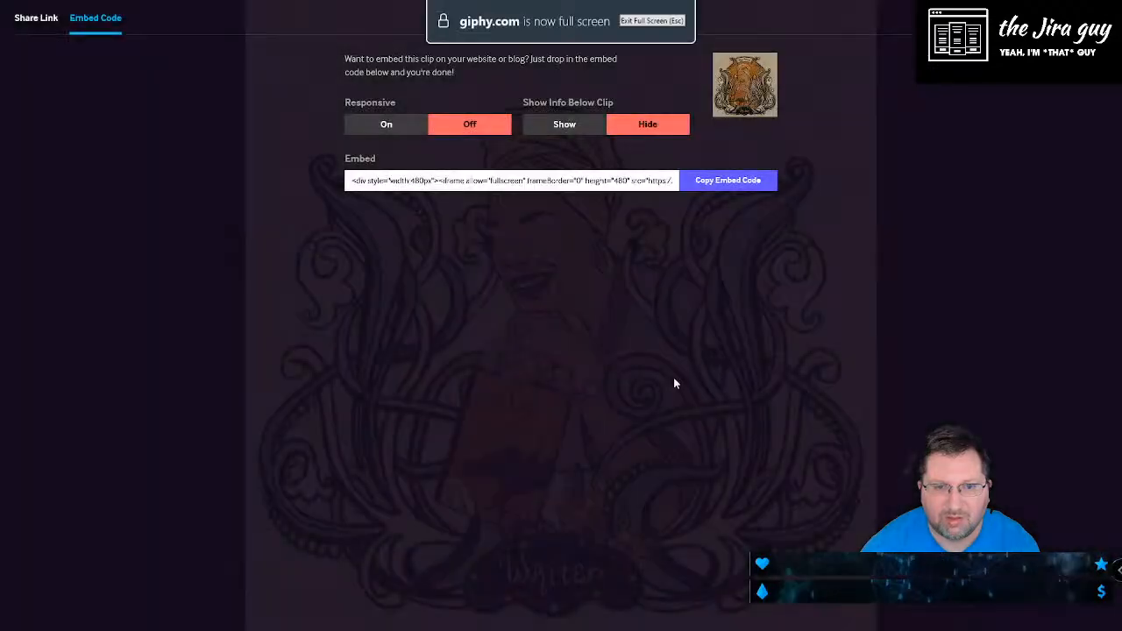
pyautogui.press('Escape')
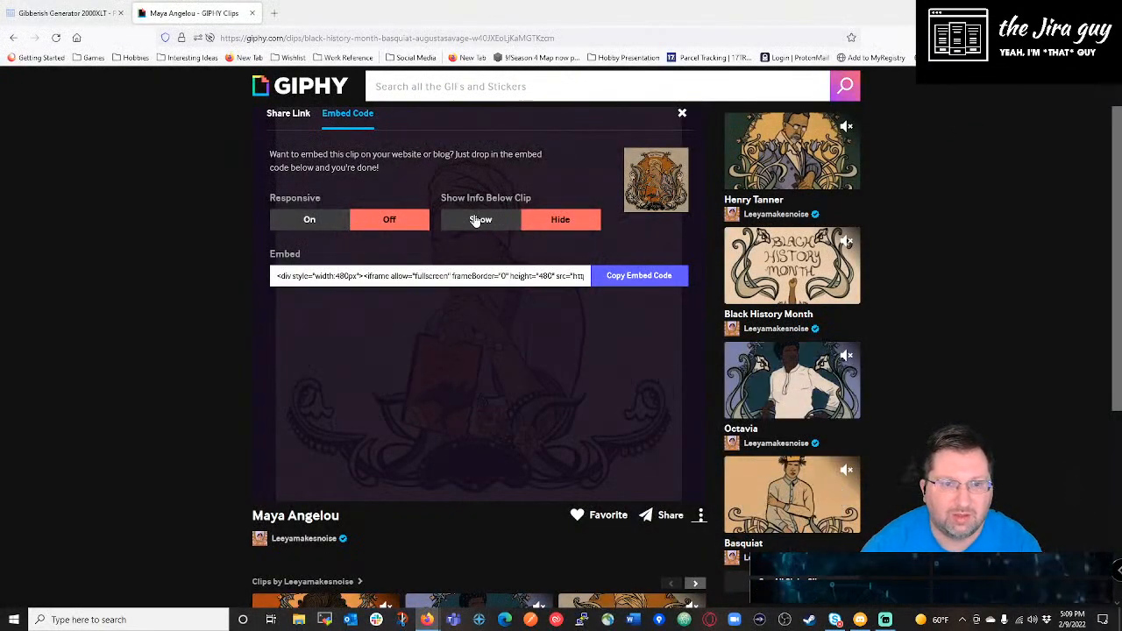
# Copy the clip's embed code, select part of the video address inside it and check the clip's other options.
pyautogui.click(639, 276)
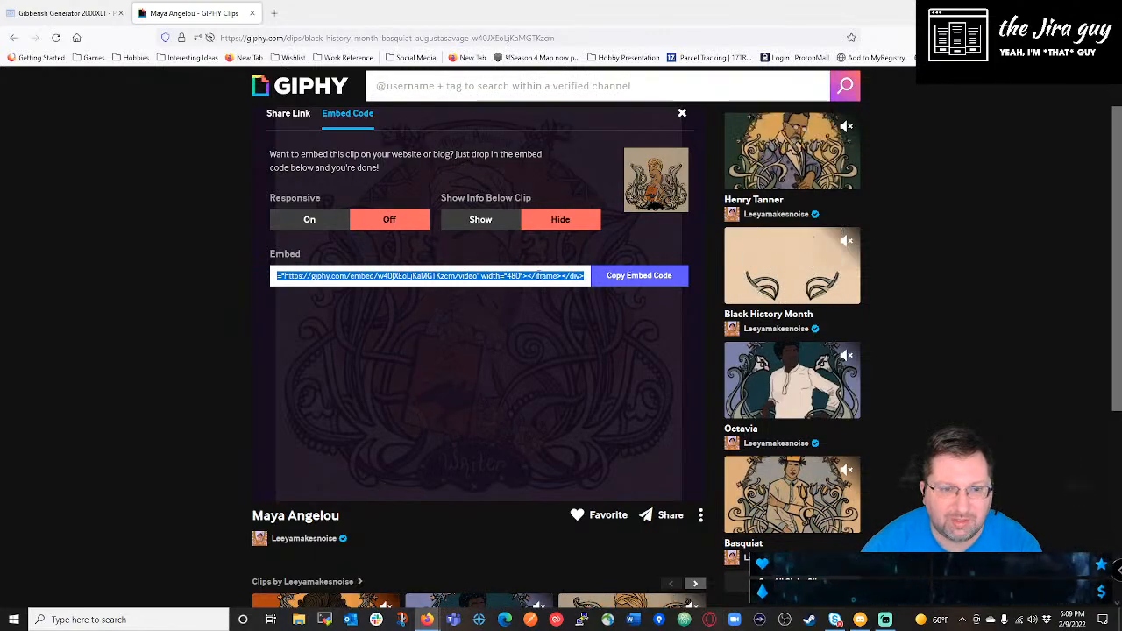
pyautogui.click(536, 275)
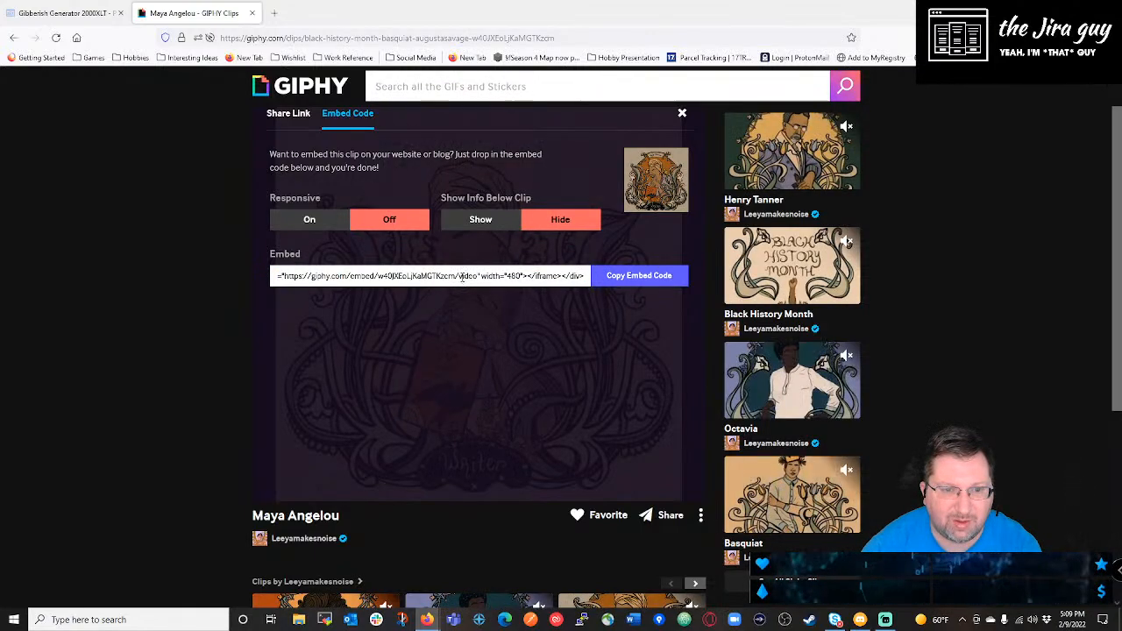
pyautogui.moveTo(302, 276); pyautogui.dragTo(463, 275)
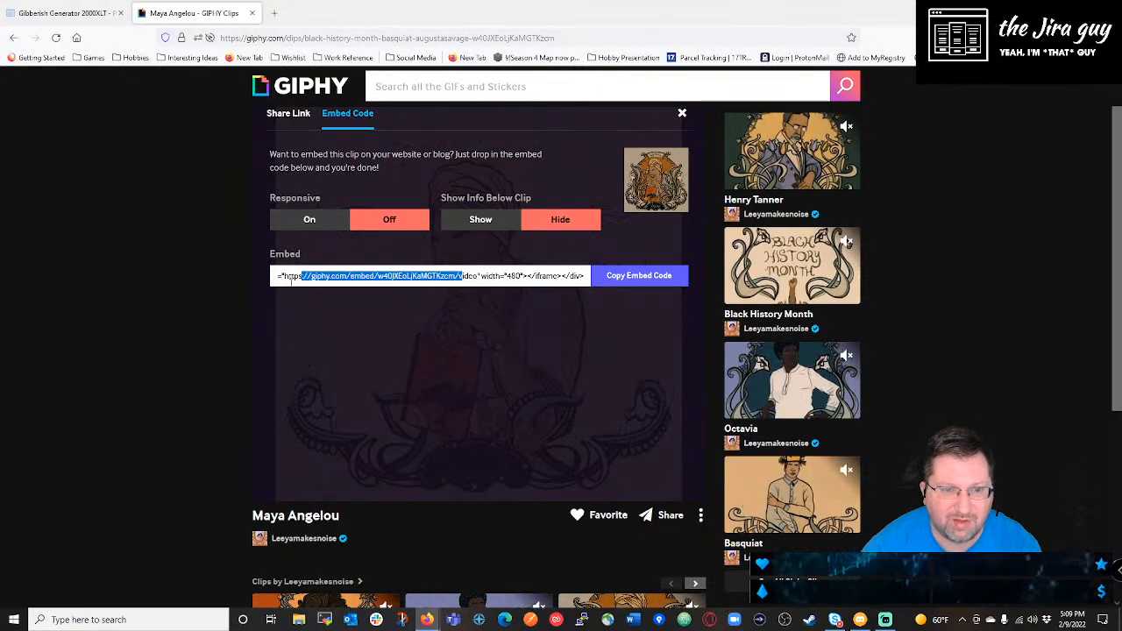
pyautogui.click(702, 514)
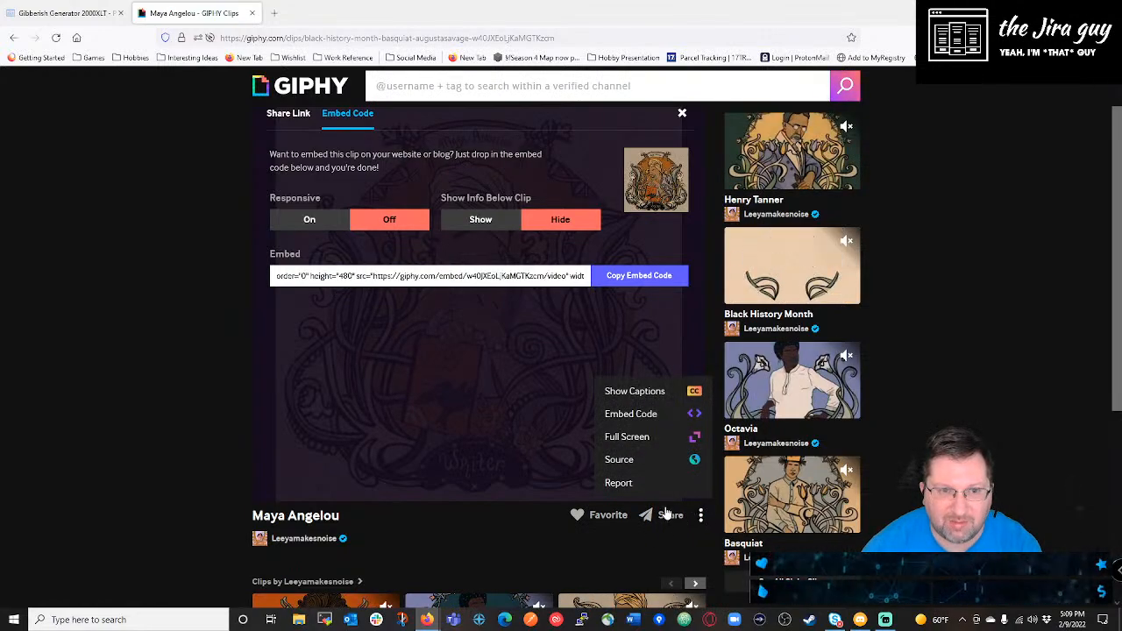
pyautogui.scroll(-3, 520, 487)
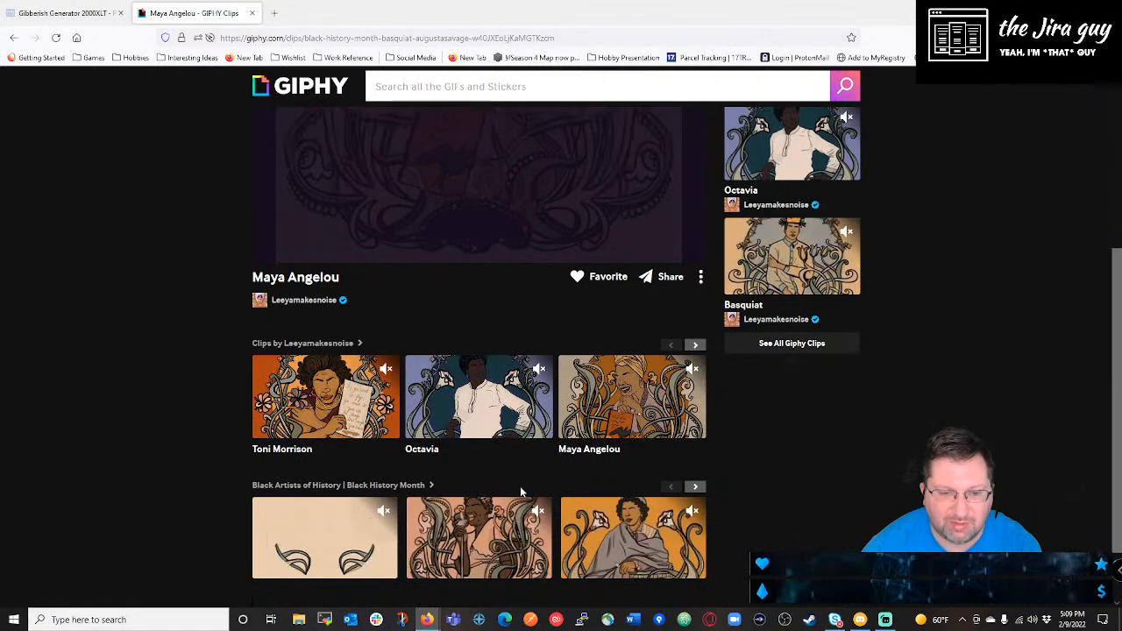
pyautogui.scroll(3, 520, 492)
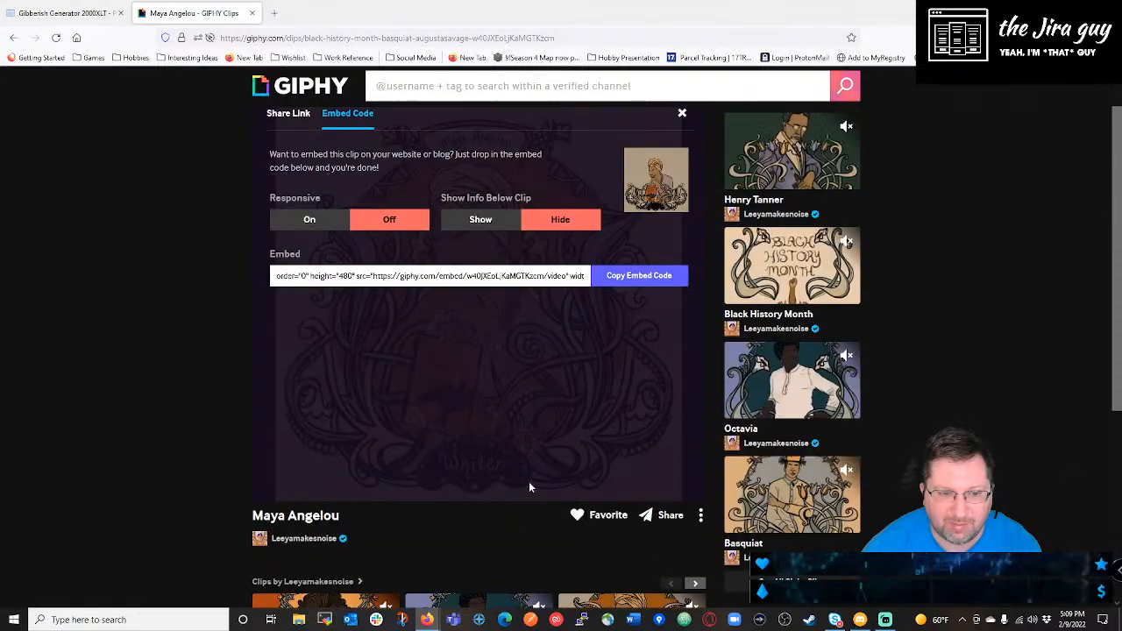
# Copy the Maya Angelou clip's link from its sharing options and return to the Confluence image dialog.
pyautogui.click(676, 515)
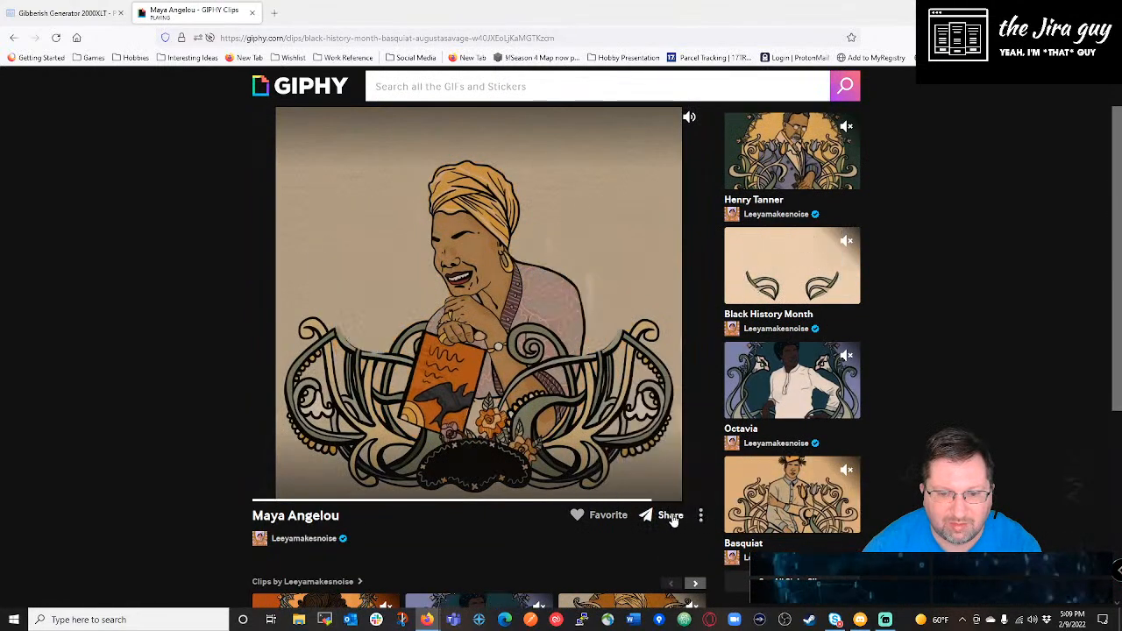
pyautogui.click(664, 517)
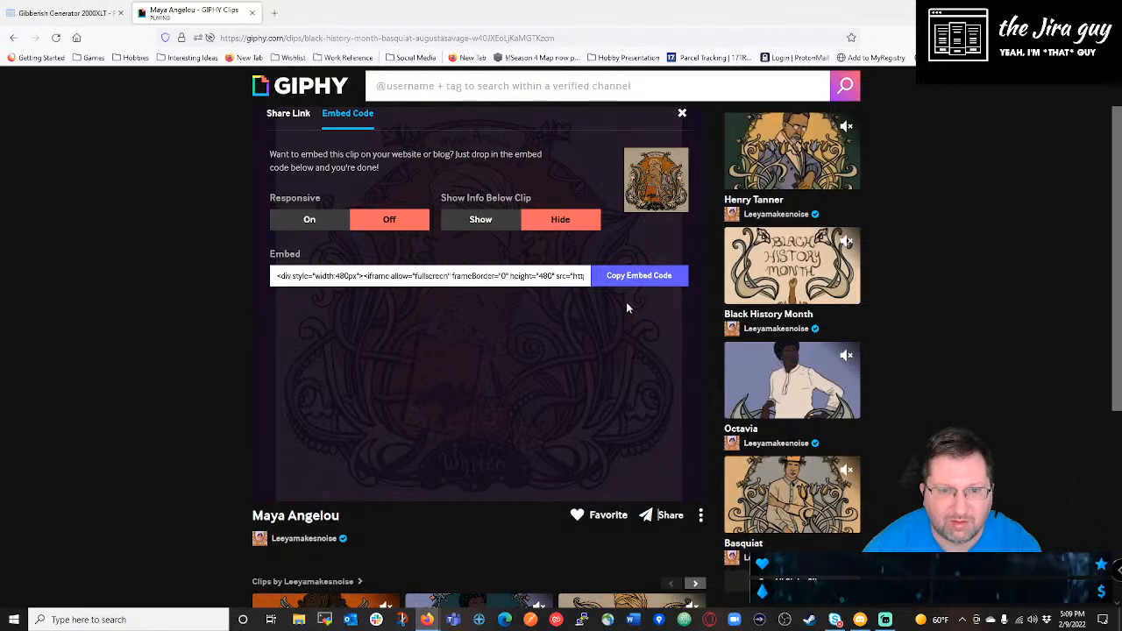
pyautogui.scroll(1, 526, 211)
pyautogui.click(288, 164)
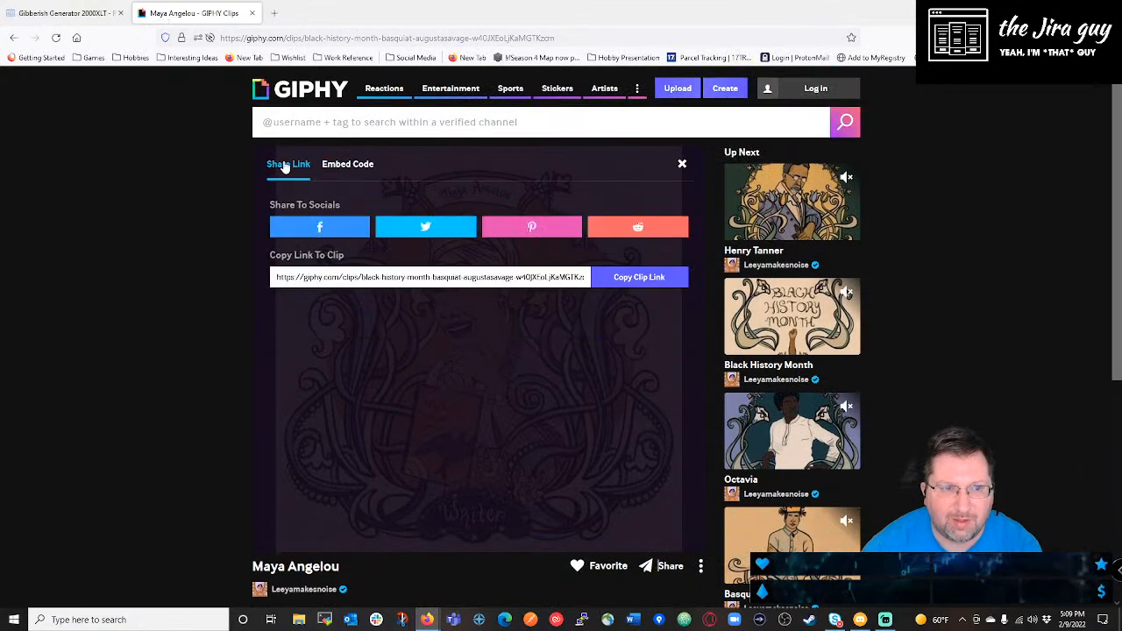
pyautogui.click(628, 279)
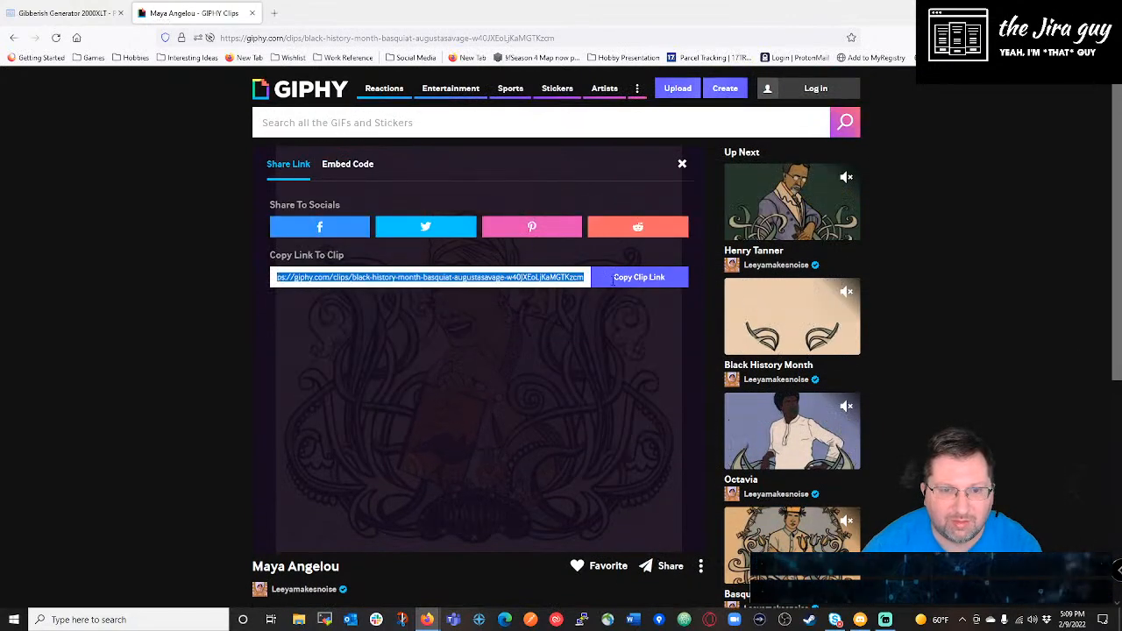
pyautogui.click(374, 278)
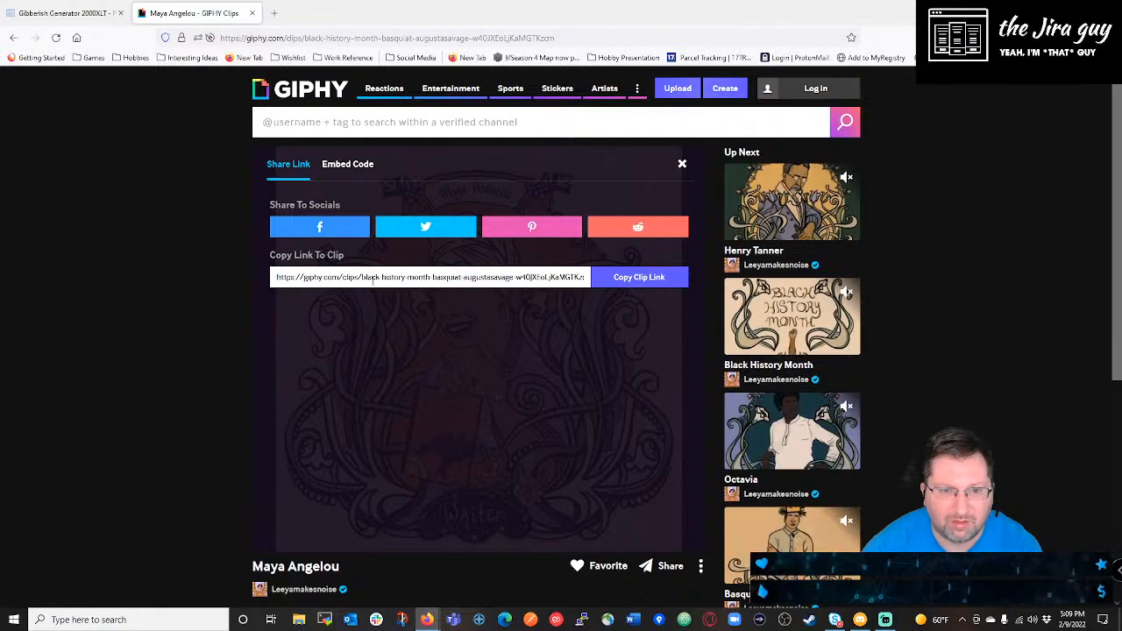
pyautogui.hotkey('ctrl', 'a')
pyautogui.click(93, 12)
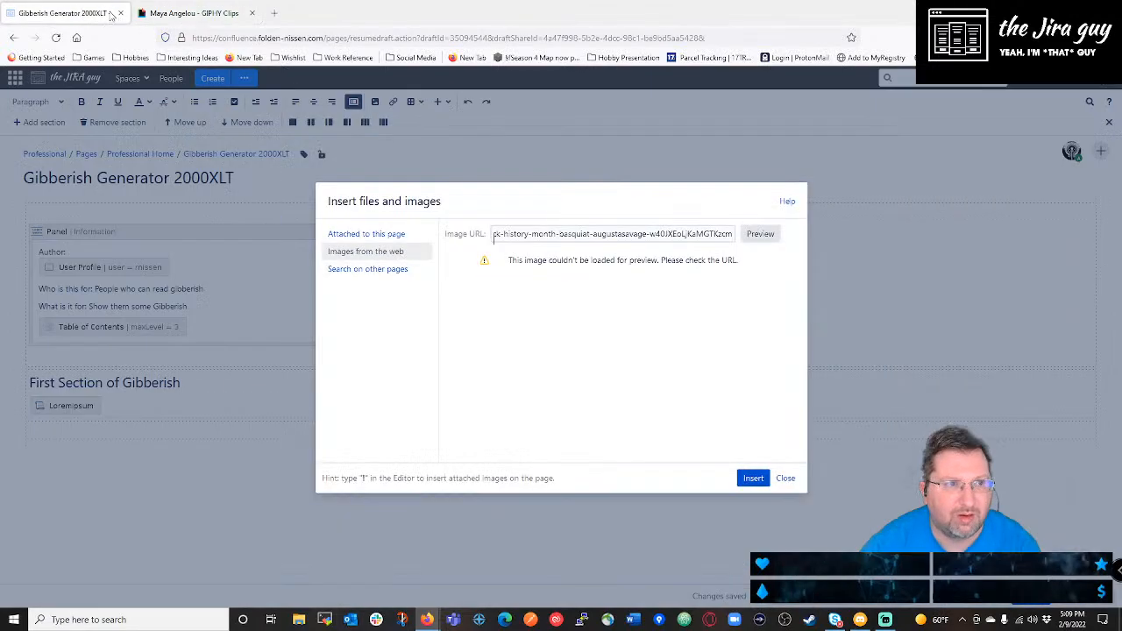
# Try to preview the Maya Angelou clip link as an image from the web.
pyautogui.click(556, 233)
pyautogui.click(761, 234)
# Switch back to GIPHY, go to its home page and open the trending Futurama GIF by HULU.
pyautogui.click(191, 13)
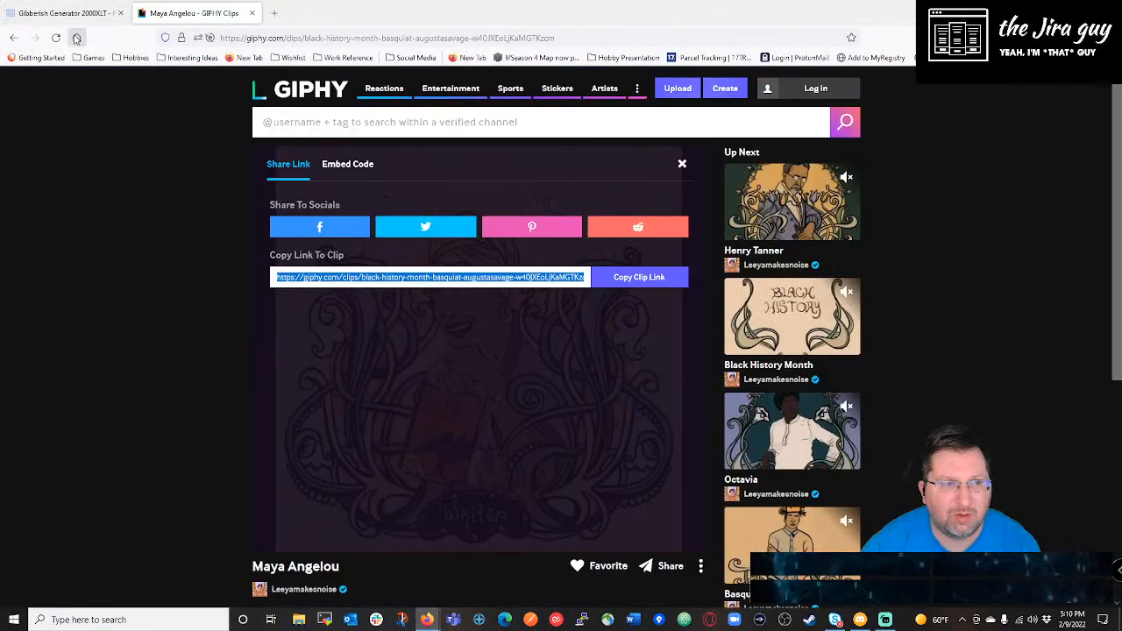
pyautogui.click(307, 91)
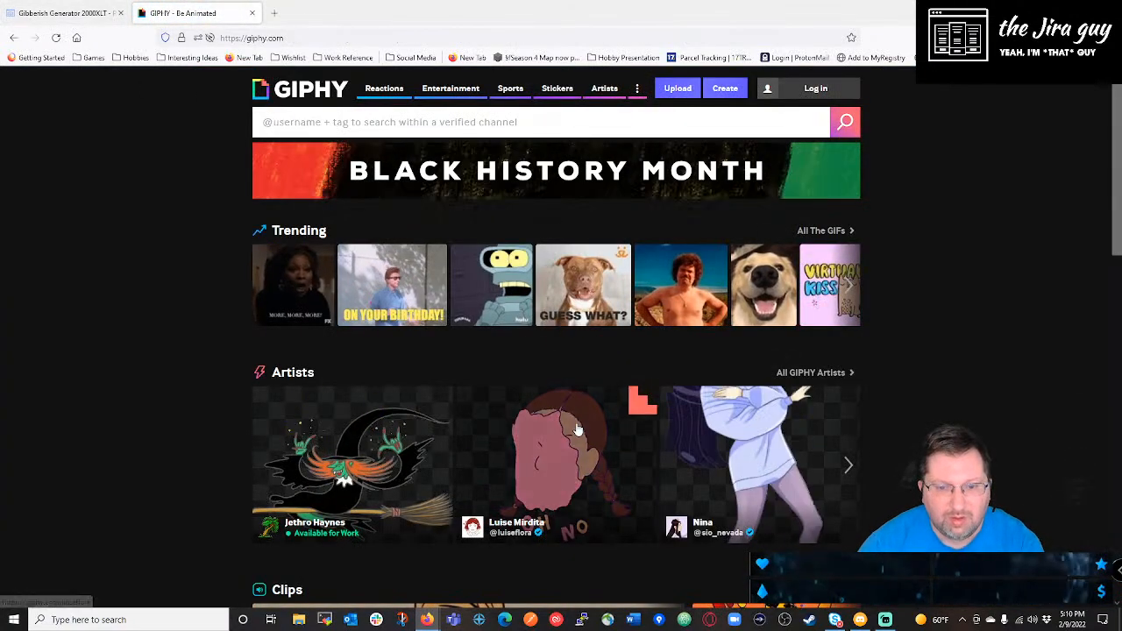
pyautogui.scroll(-2, 418, 444)
pyautogui.scroll(2, 417, 444)
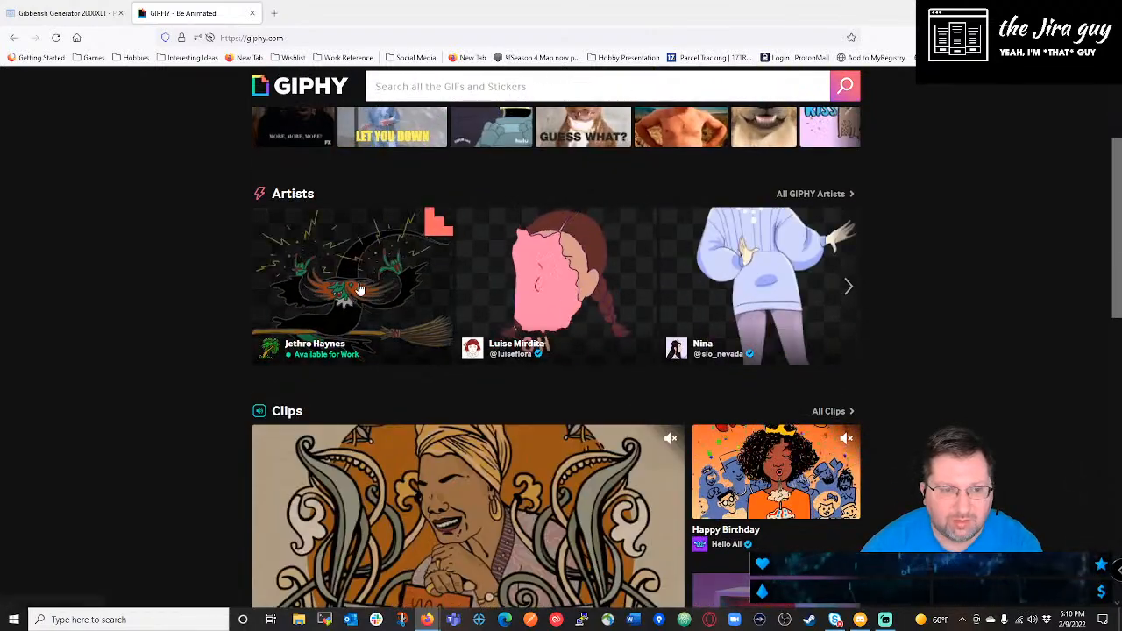
pyautogui.click(491, 282)
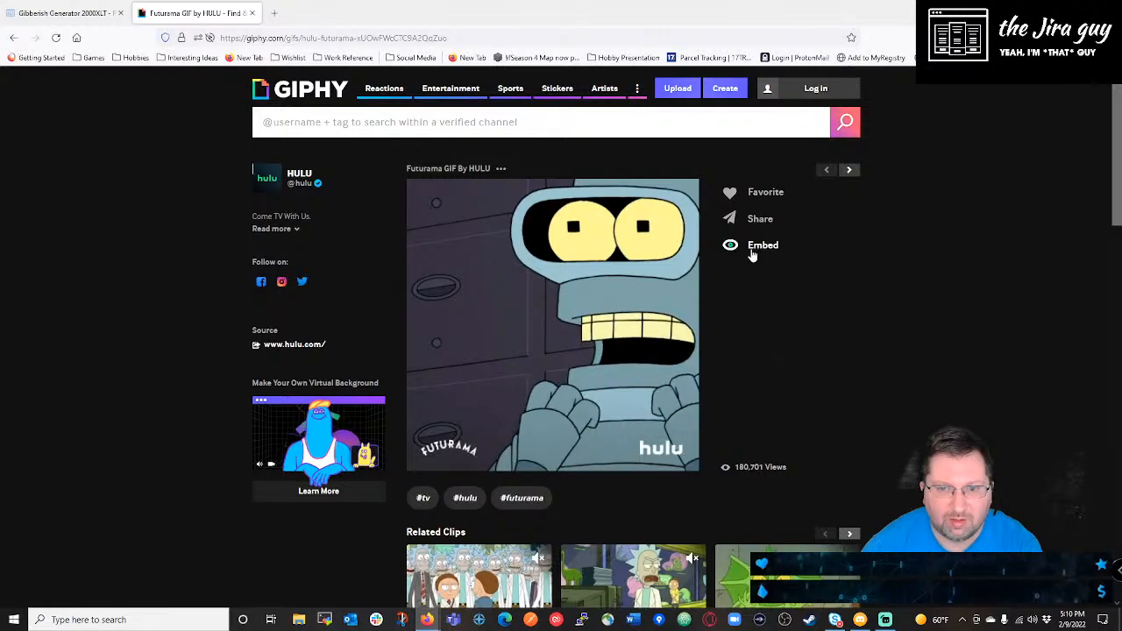
# Check the Futurama GIF's embed code, and copy the GIF link from its sharing options.
pyautogui.click(756, 248)
pyautogui.moveTo(473, 341); pyautogui.dragTo(589, 340)
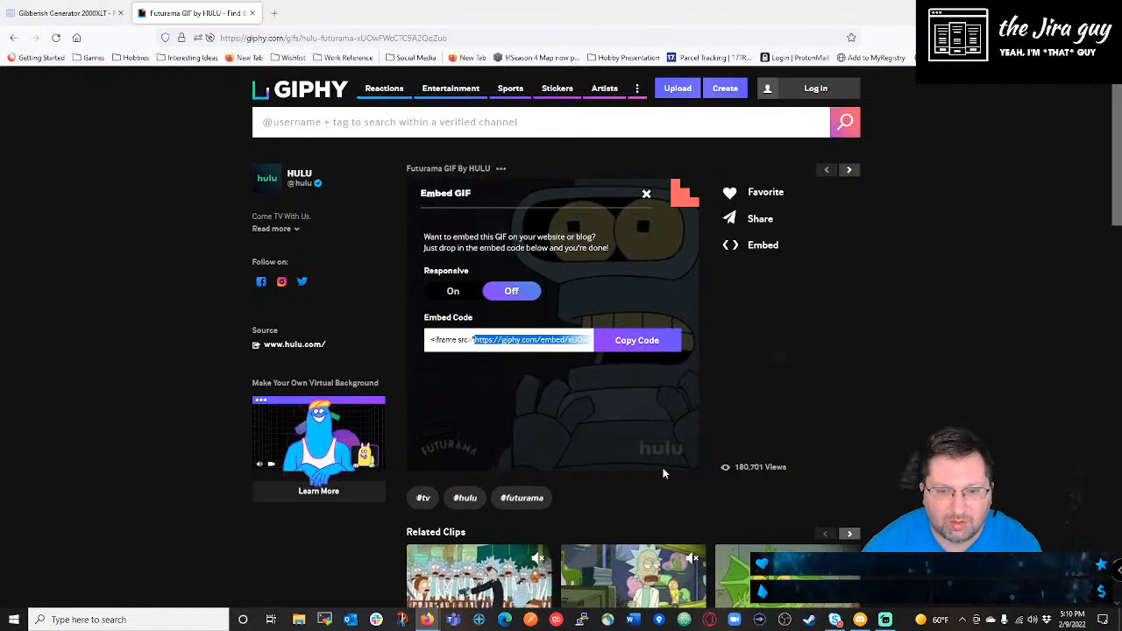
pyautogui.click(760, 221)
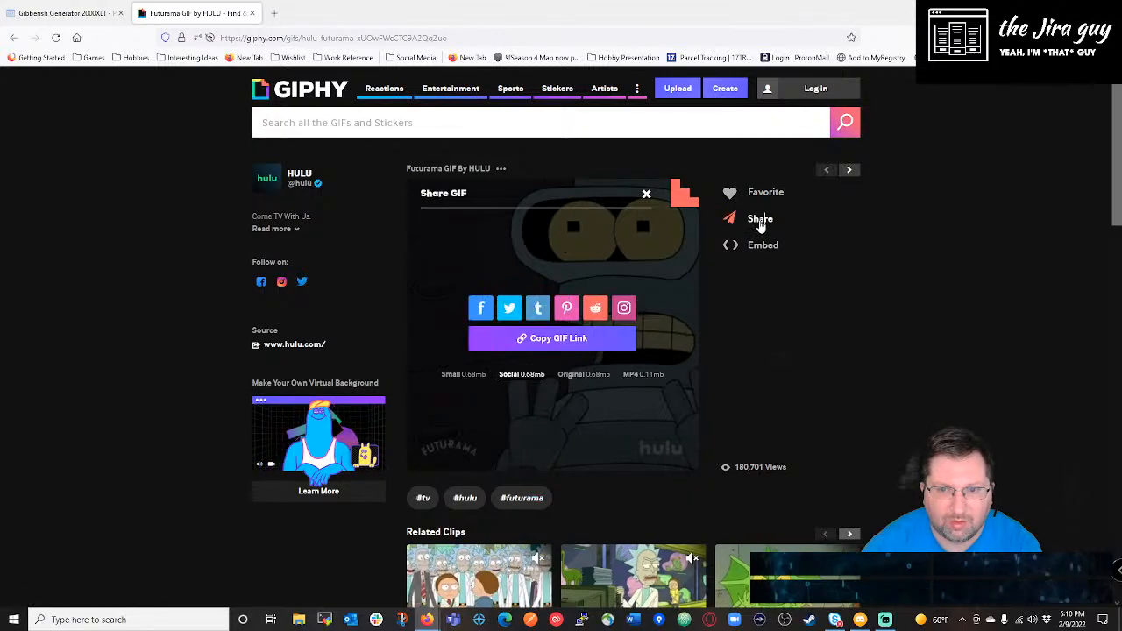
pyautogui.click(599, 345)
# Return to Confluence, insert the web image from the copied Futurama GIF link and center it in its column.
pyautogui.click(79, 13)
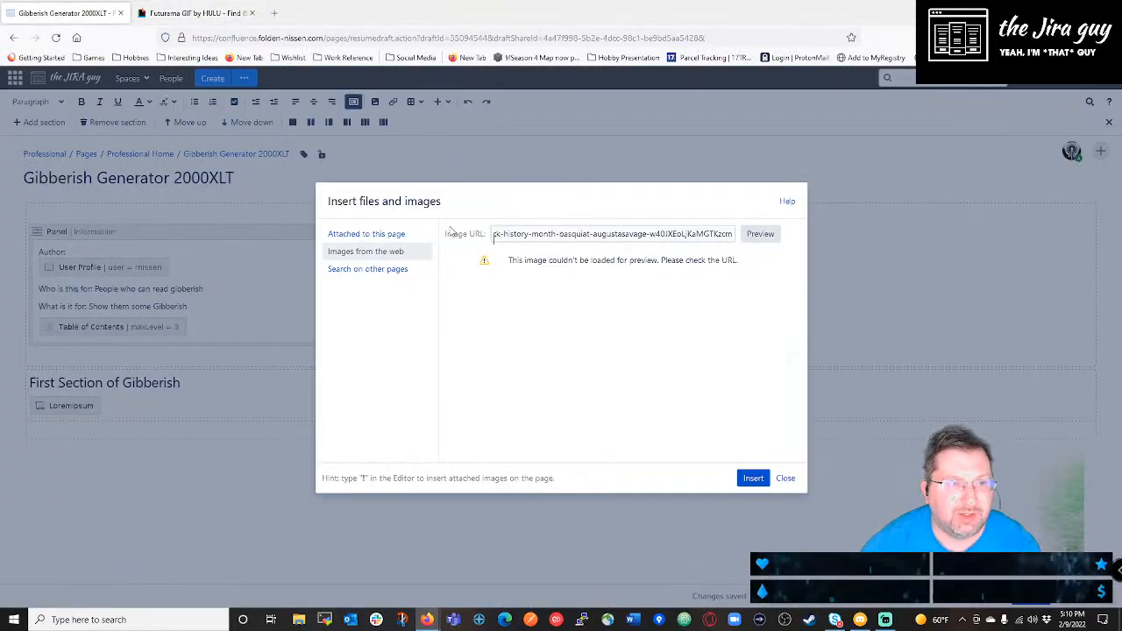
pyautogui.click(574, 234)
pyautogui.hotkey('ctrl', 'a')
pyautogui.hotkey('ctrl', 'v')
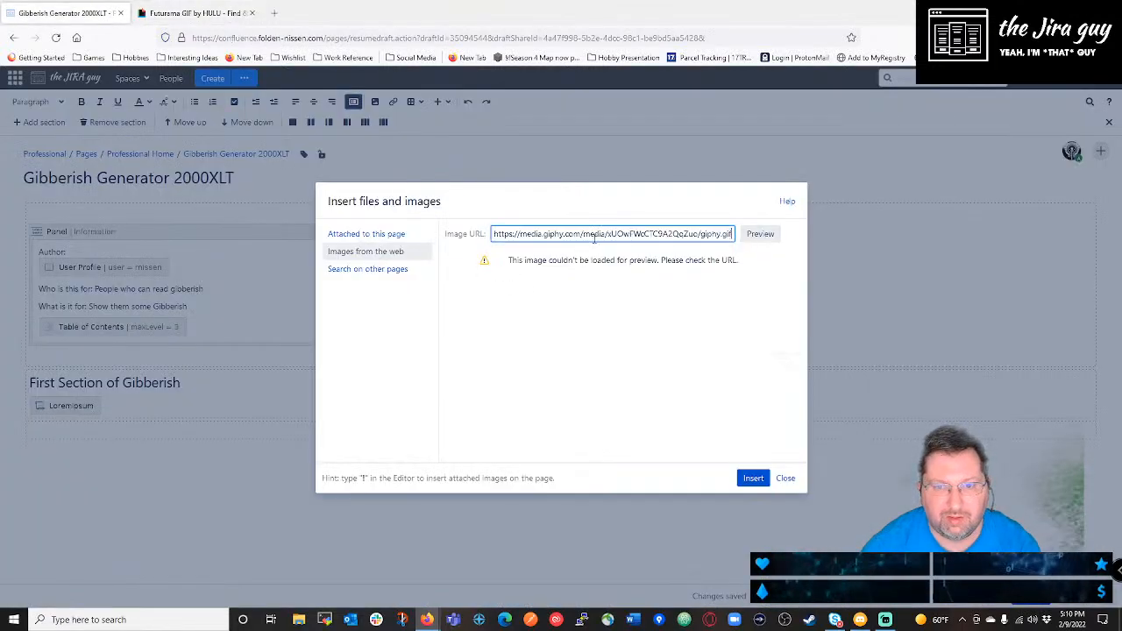
pyautogui.click(764, 239)
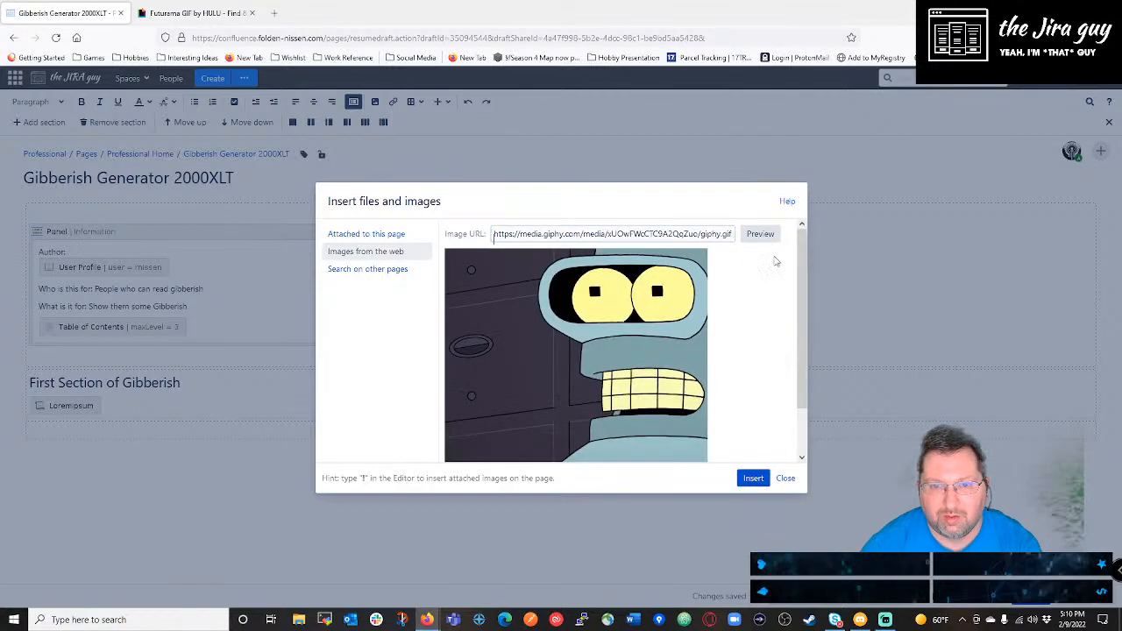
pyautogui.click(753, 478)
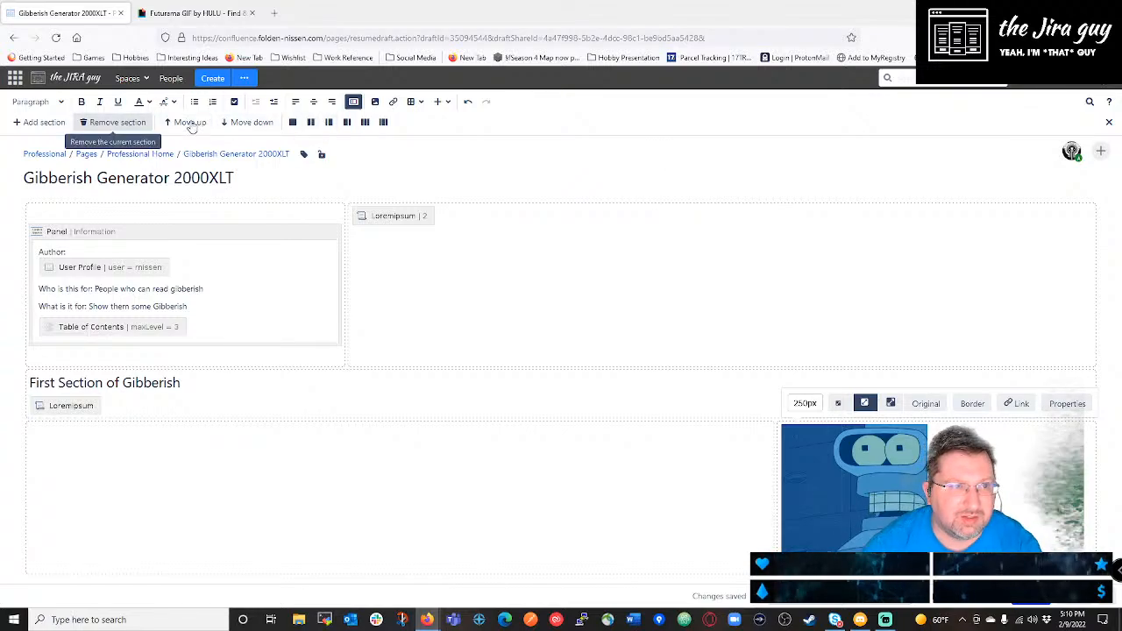
pyautogui.click(313, 101)
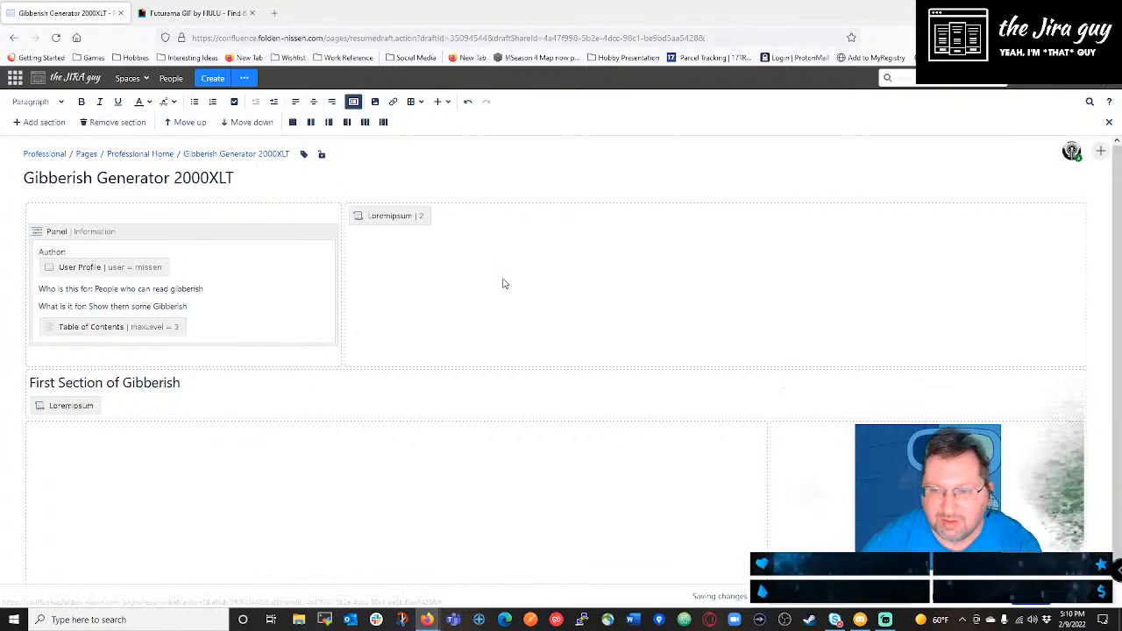
# Insert a Loremipsum macro with 2 paragraphs in the wide column beside the Futurama image.
pyautogui.click(439, 451)
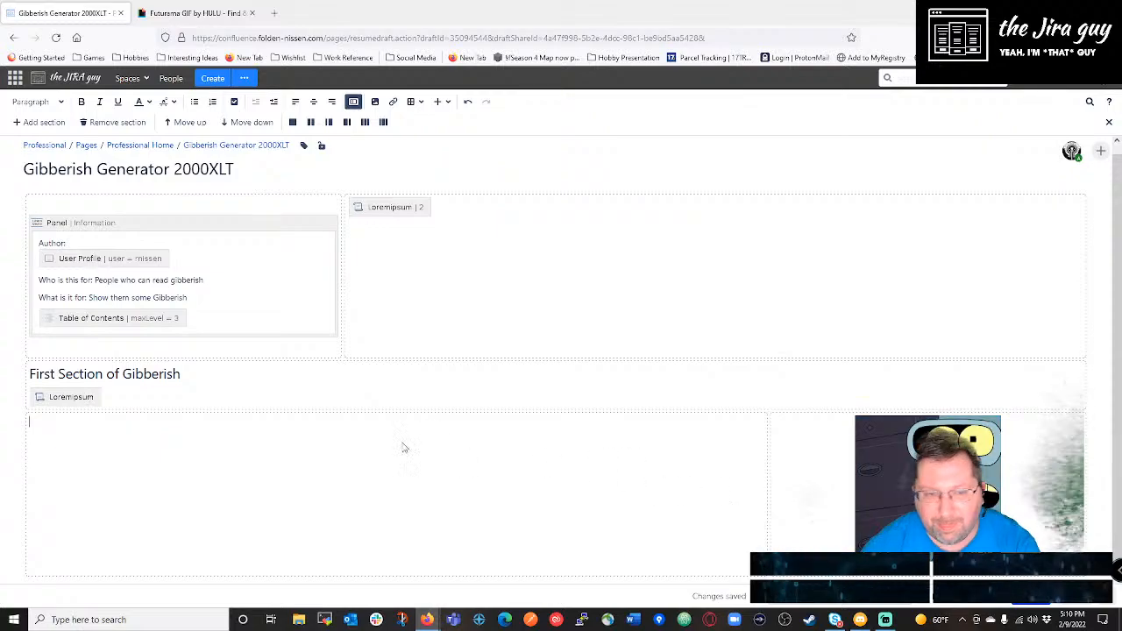
pyautogui.click(443, 101)
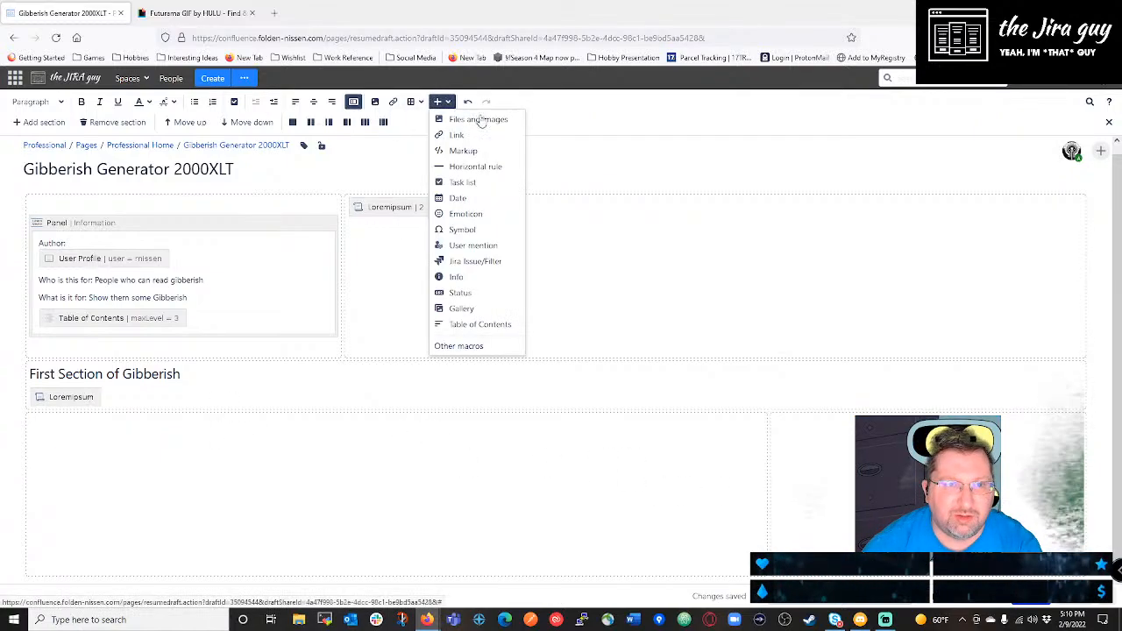
pyautogui.click(466, 346)
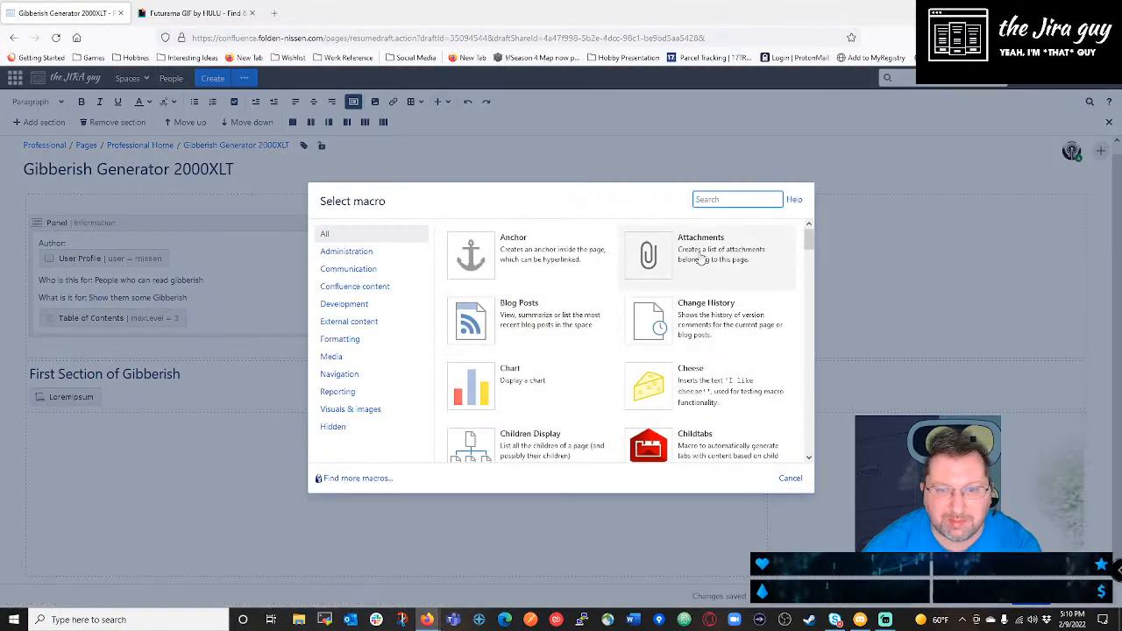
pyautogui.write('lor')
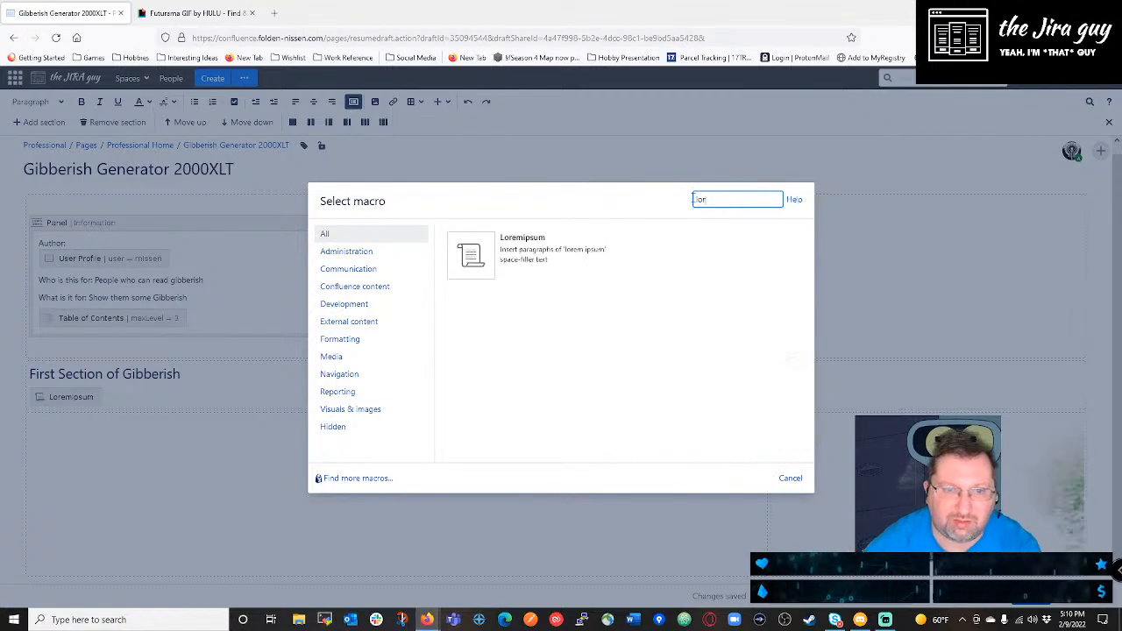
pyautogui.click(526, 250)
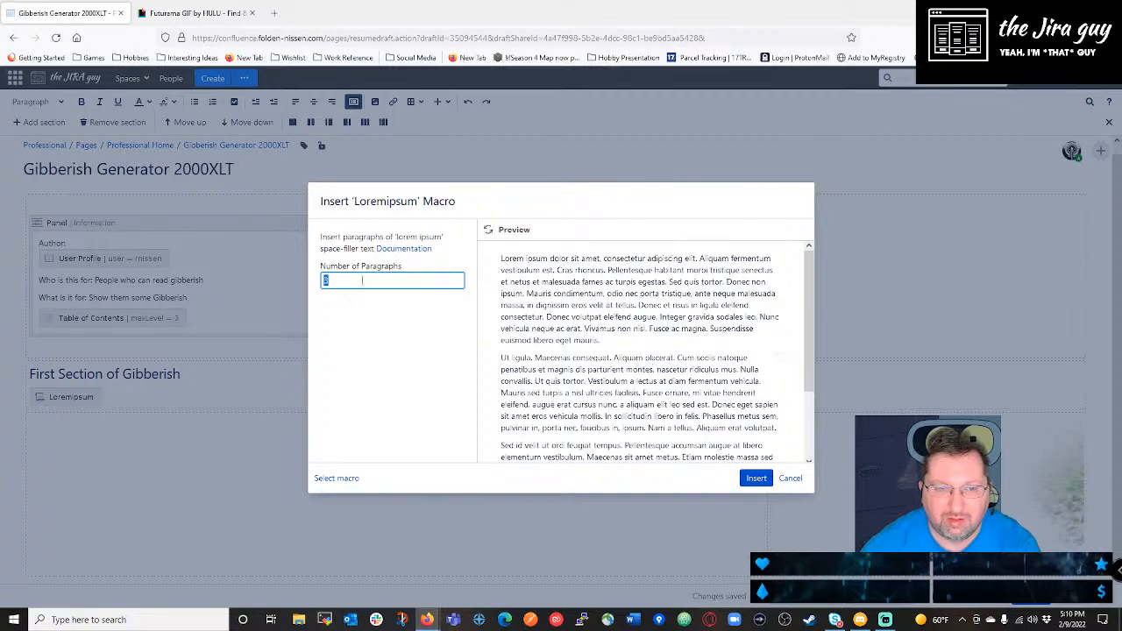
pyautogui.click(752, 482)
# Publish the page and review how the filler text and the Futurama image are laid out.
pyautogui.click(991, 591)
pyautogui.scroll(-3, 527, 369)
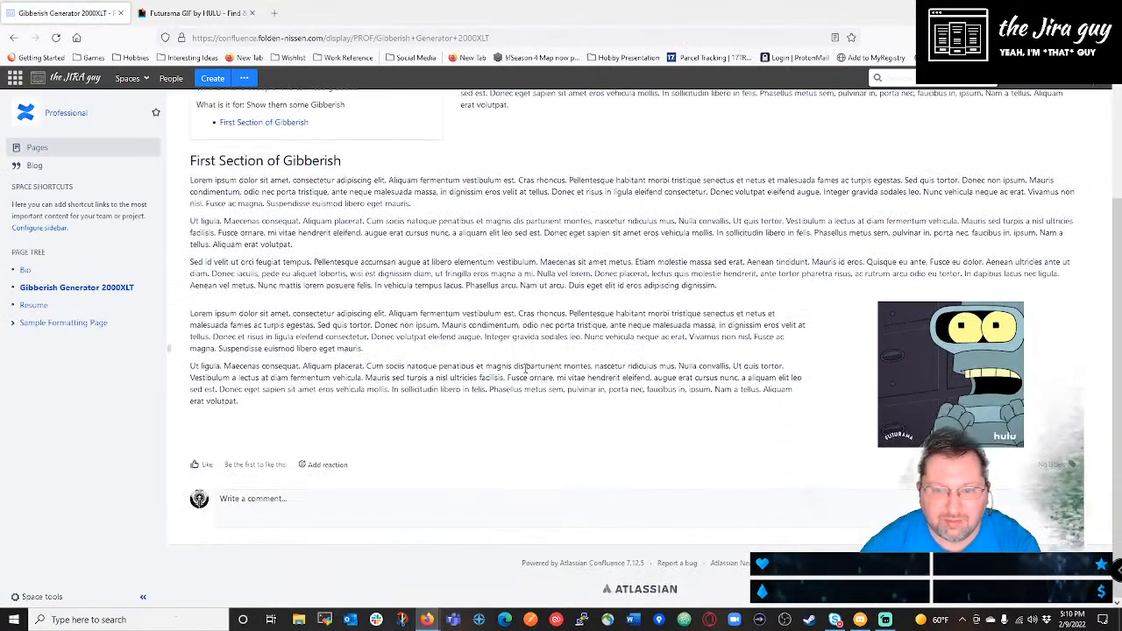
pyautogui.scroll(2, 518, 369)
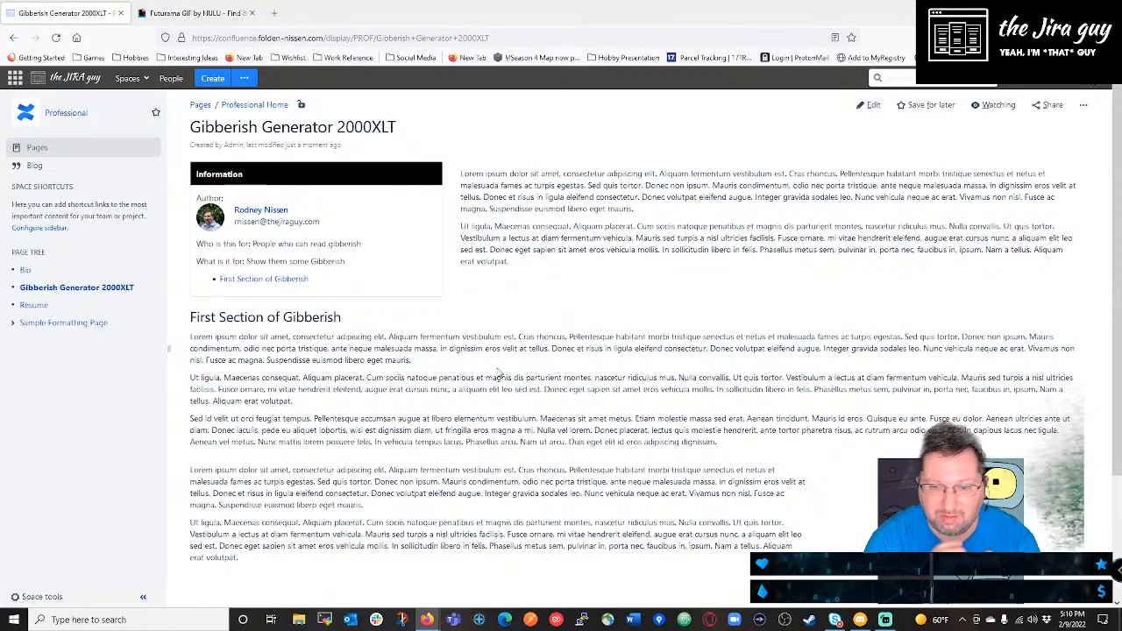
pyautogui.scroll(-2, 563, 363)
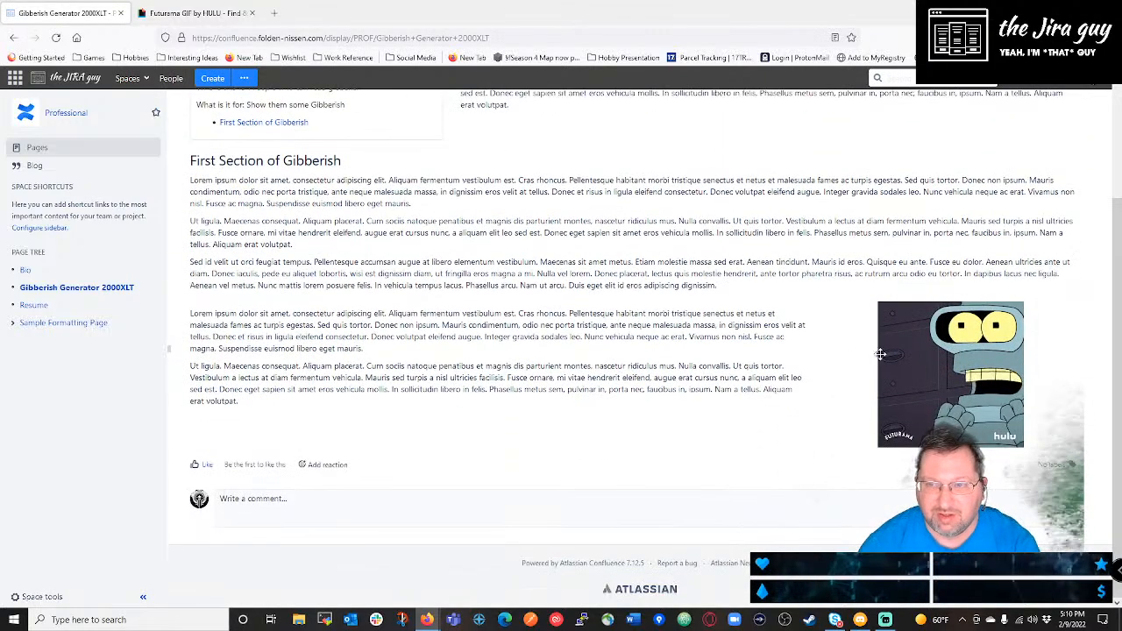
pyautogui.scroll(2, 877, 354)
# Reopen the page for editing and set the Loremipsum macro beside the image to 1 paragraph.
pyautogui.click(875, 105)
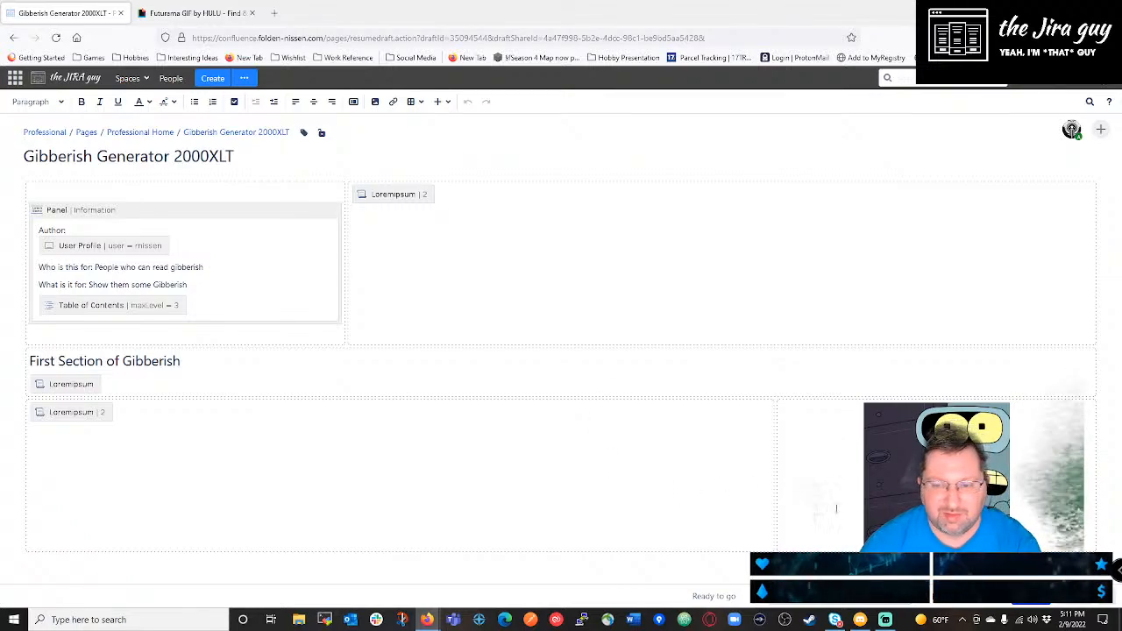
pyautogui.doubleClick(101, 406)
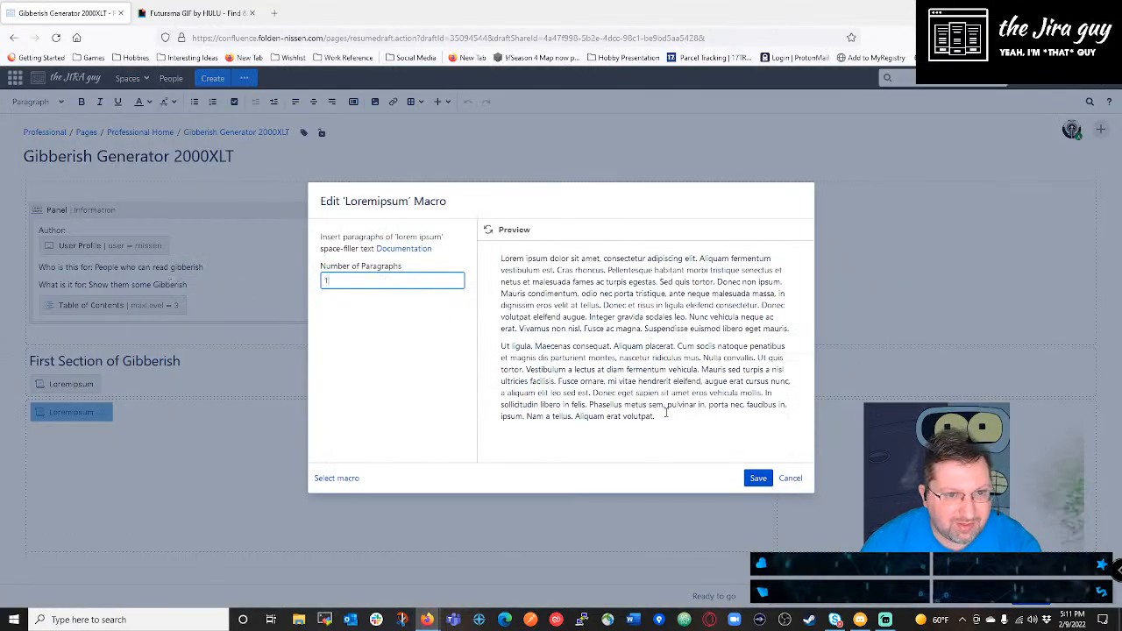
pyautogui.click(758, 478)
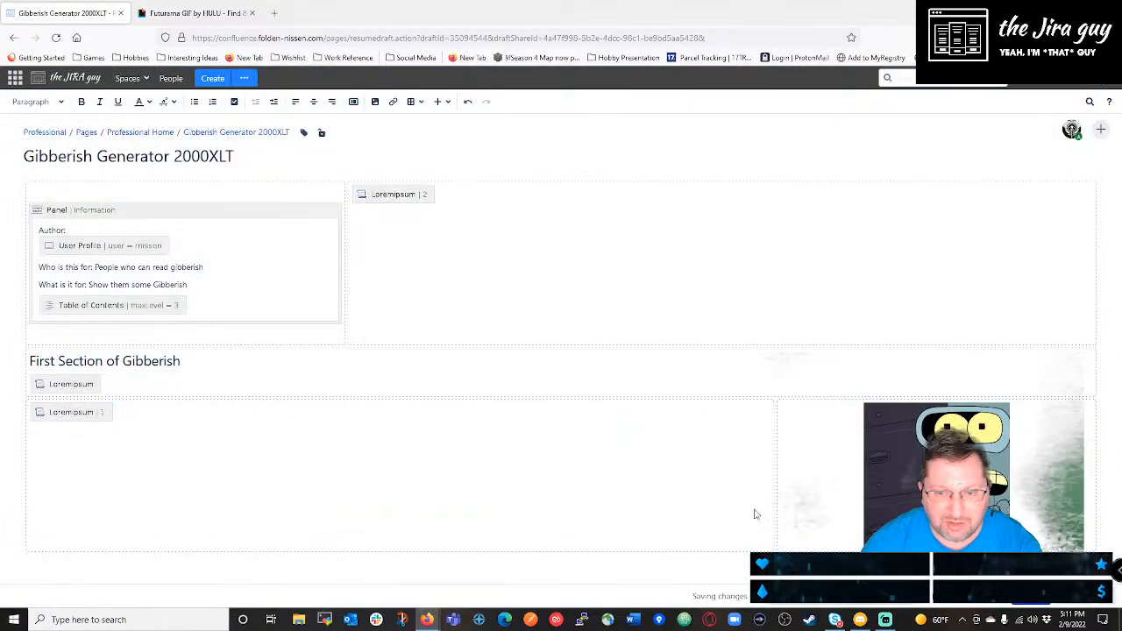
# Show the page layout tools and add a new section below the one with the Futurama image.
pyautogui.click(42, 104)
pyautogui.click(353, 102)
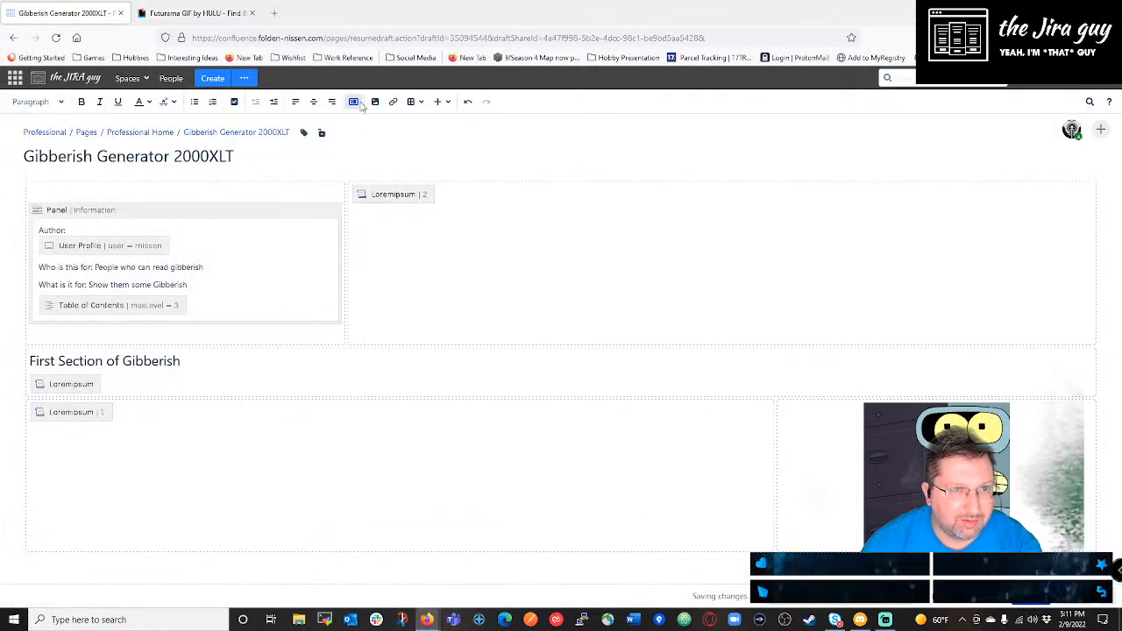
pyautogui.click(35, 123)
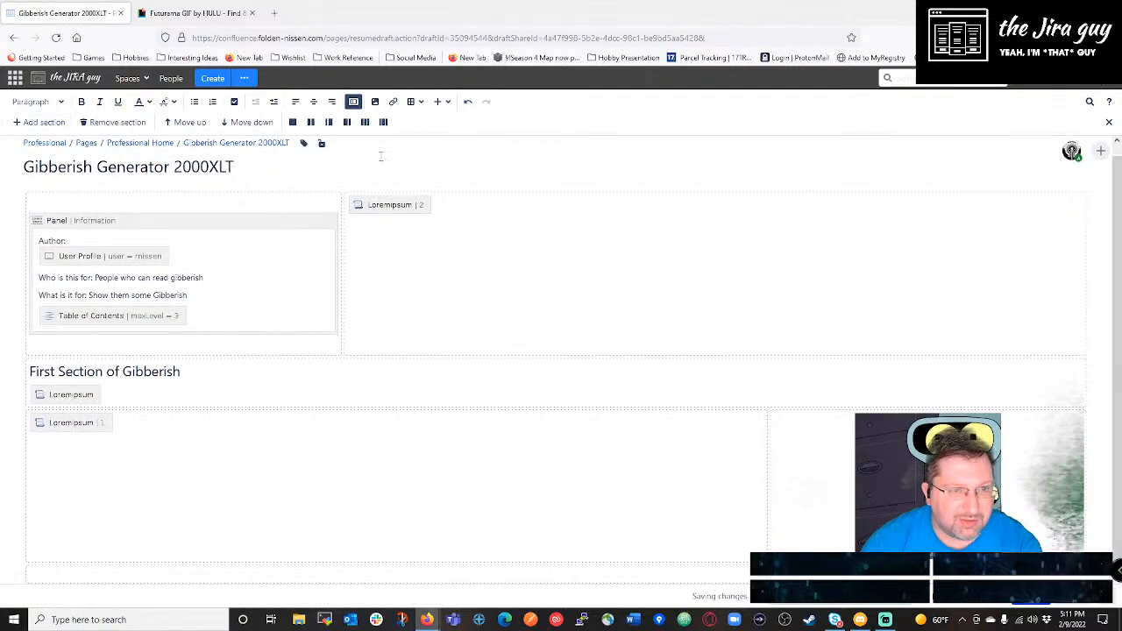
# Enter "Second Section of Gibberish" in the new section and format it as Heading 1.
pyautogui.click(440, 102)
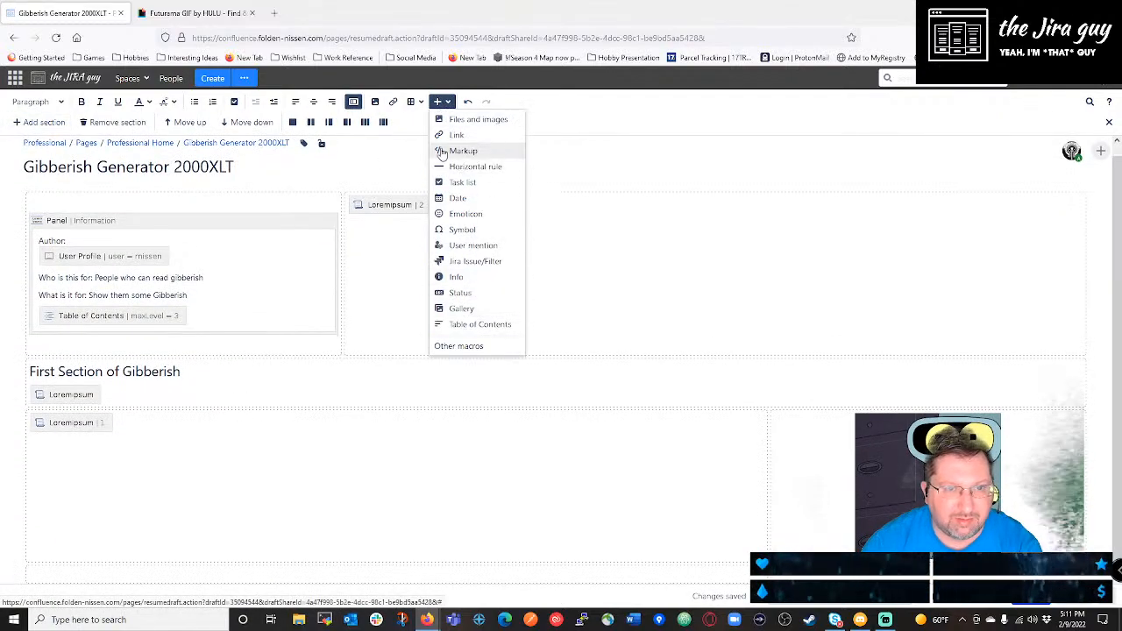
pyautogui.click(34, 102)
pyautogui.click(35, 133)
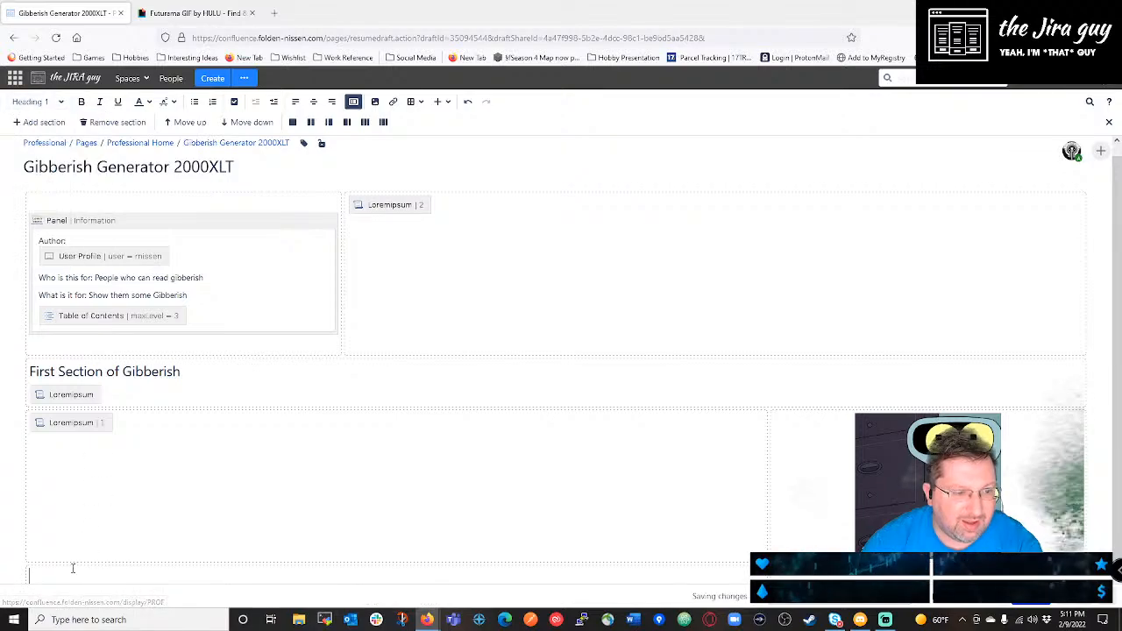
pyautogui.write('H')
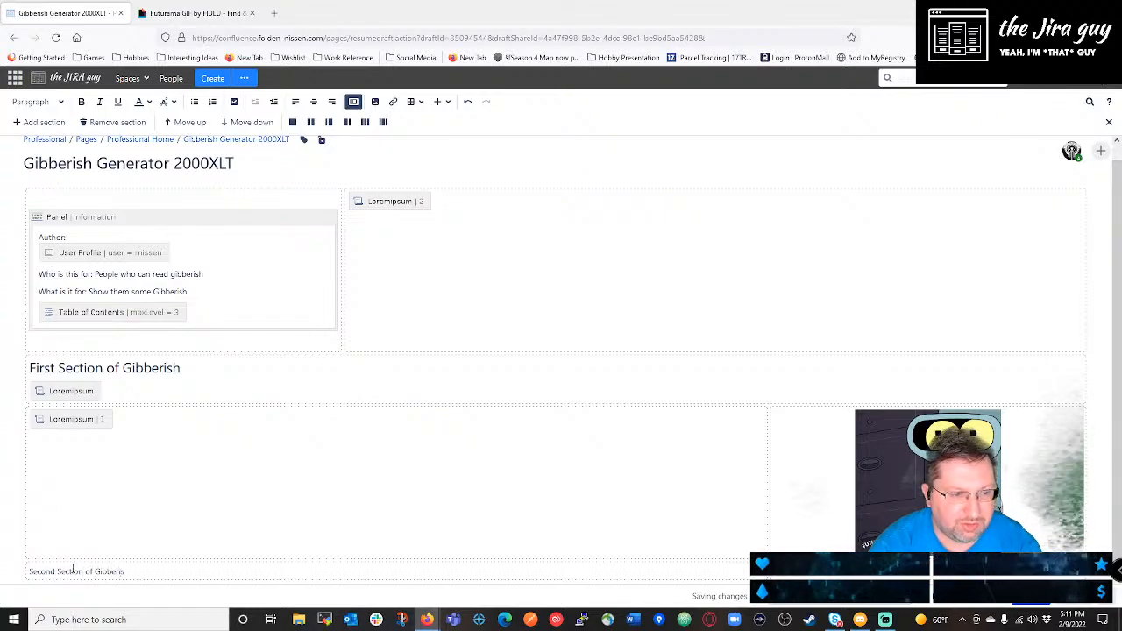
pyautogui.write('h')
pyautogui.press('Return')
pyautogui.click(64, 544)
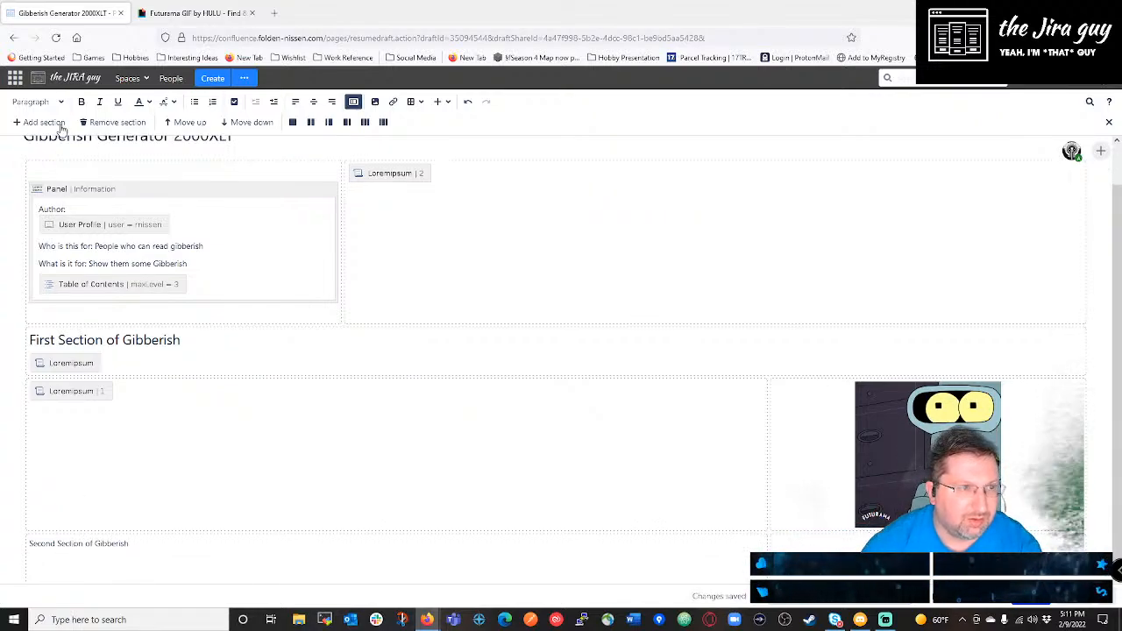
pyautogui.click(35, 101)
pyautogui.click(44, 135)
# Insert a Loremipsum macro with the default number of paragraphs under the Second Section of Gibberish heading, and publish the page for review.
pyautogui.click(78, 565)
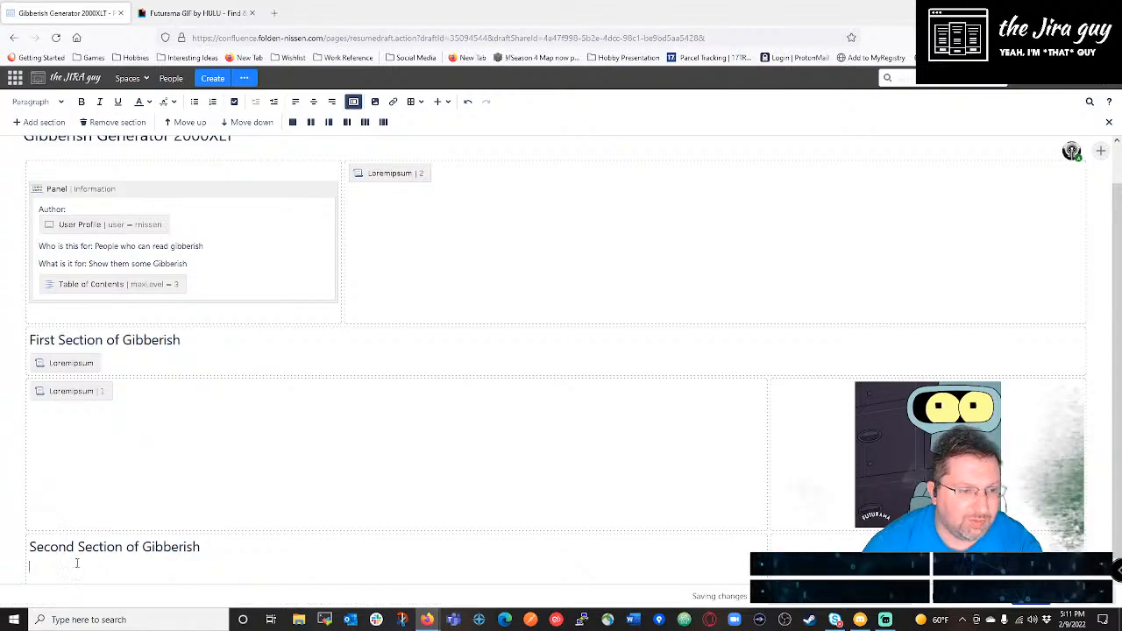
pyautogui.click(439, 102)
pyautogui.click(484, 343)
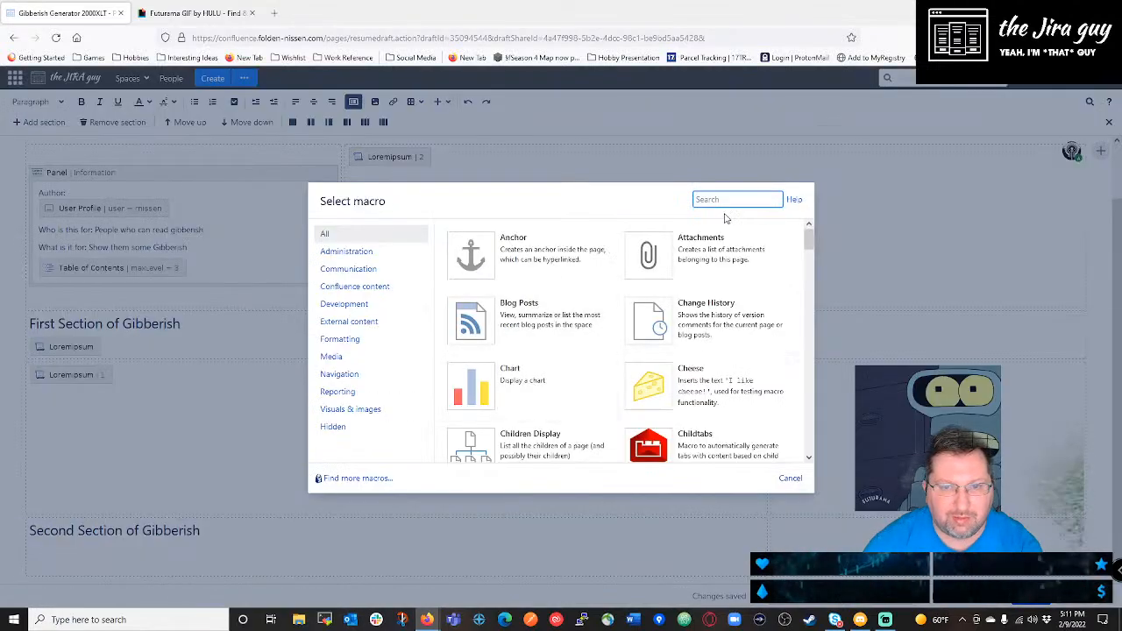
pyautogui.write('lor')
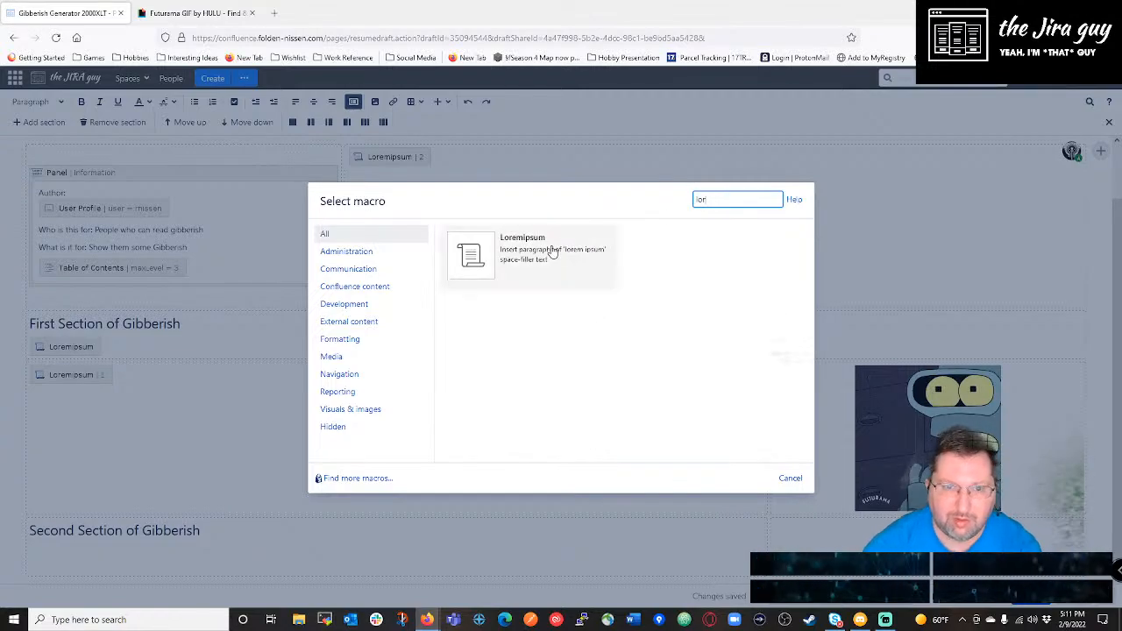
pyautogui.click(491, 255)
pyautogui.click(755, 479)
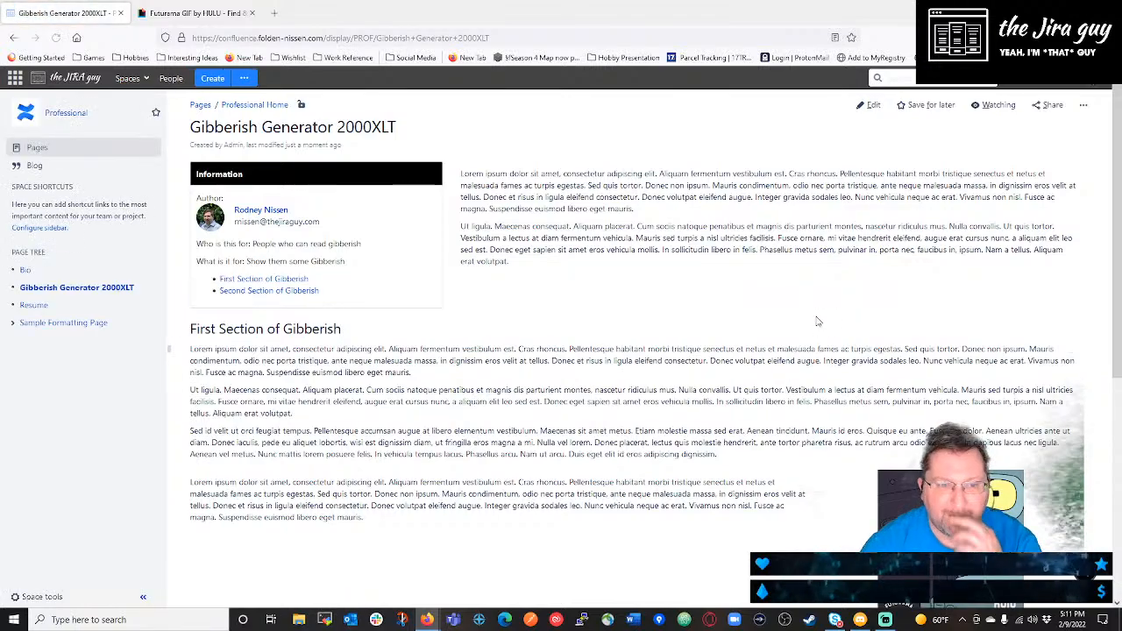
pyautogui.scroll(-3, 659, 368)
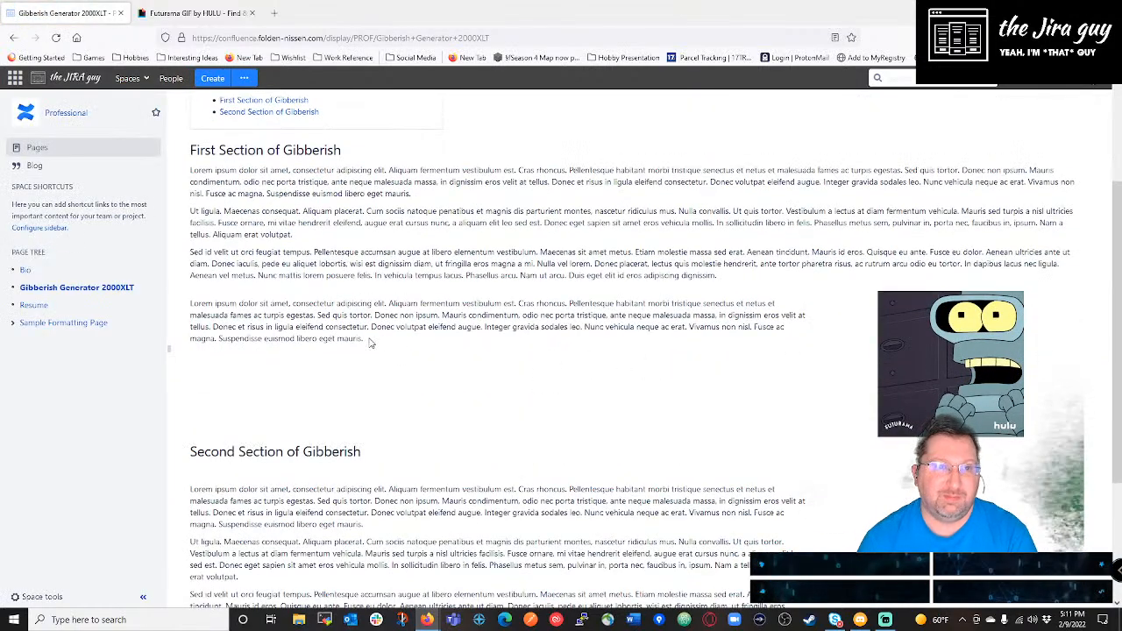
pyautogui.scroll(3, 371, 340)
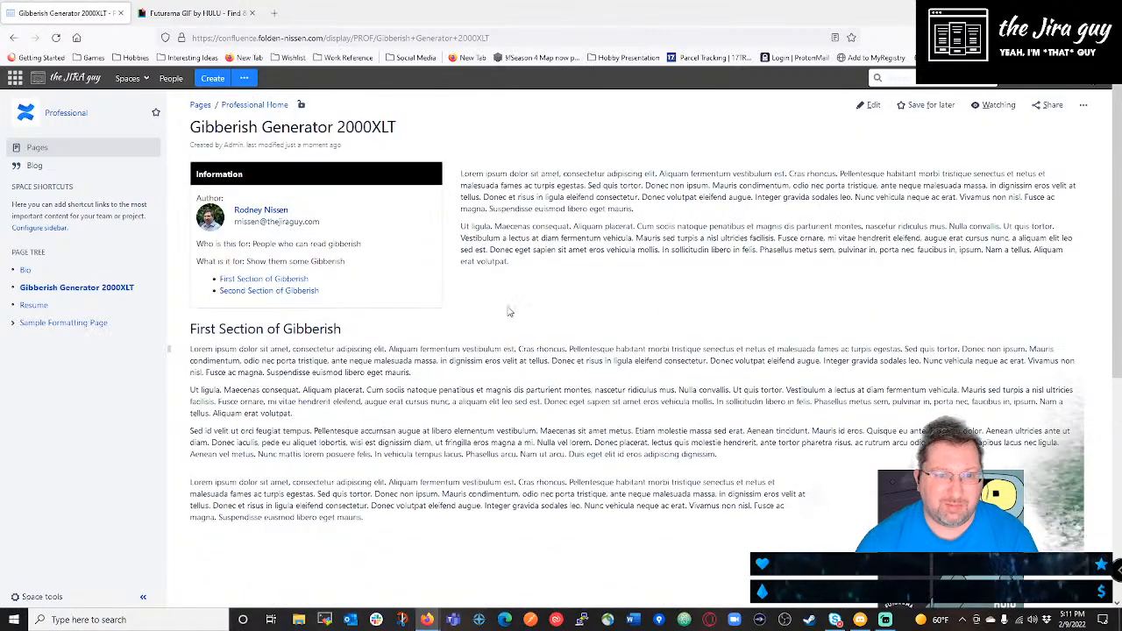
pyautogui.scroll(-2, 480, 303)
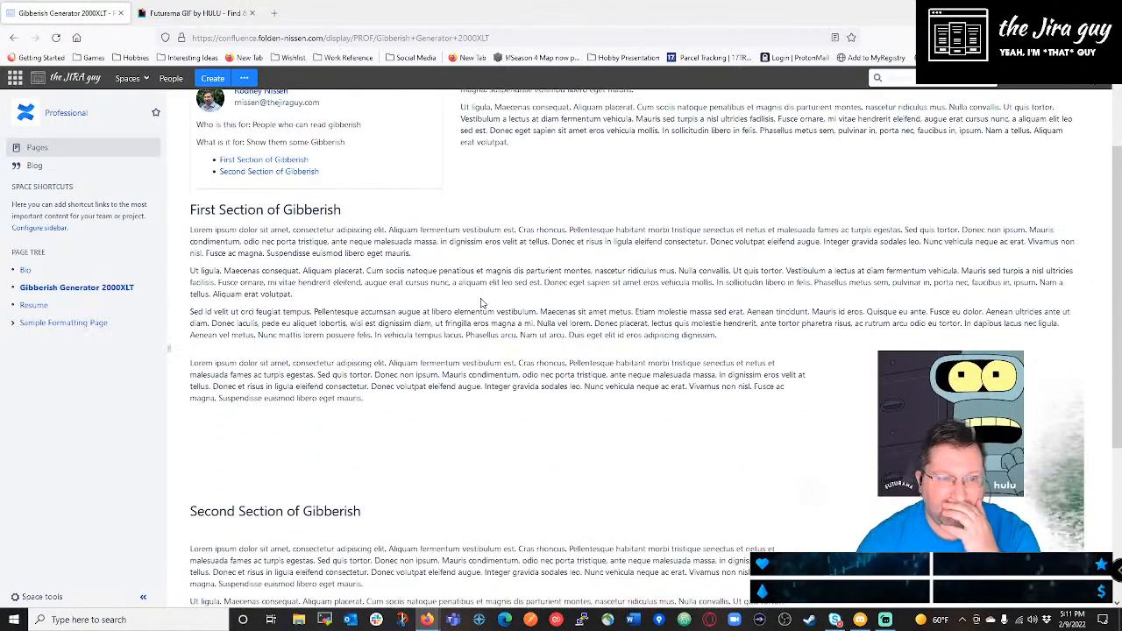
# Reopen the page for editing and move the Second Section of Gibberish heading below the Loremipsum macro beside the Futurama image.
pyautogui.scroll(-3, 482, 301)
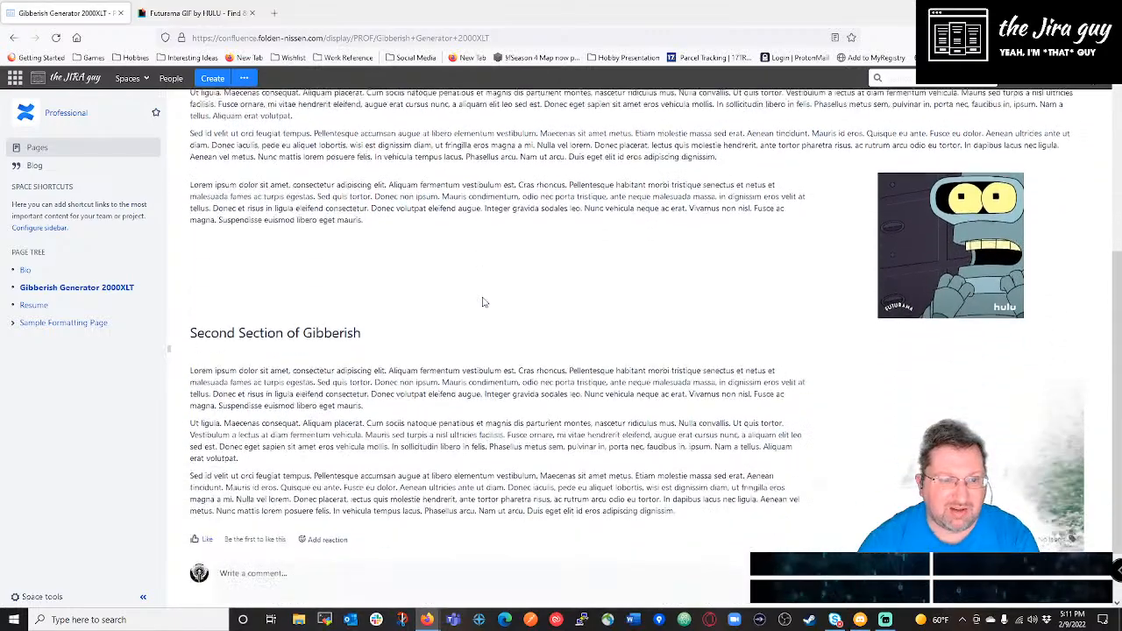
pyautogui.scroll(3, 482, 301)
pyautogui.scroll(1, 484, 304)
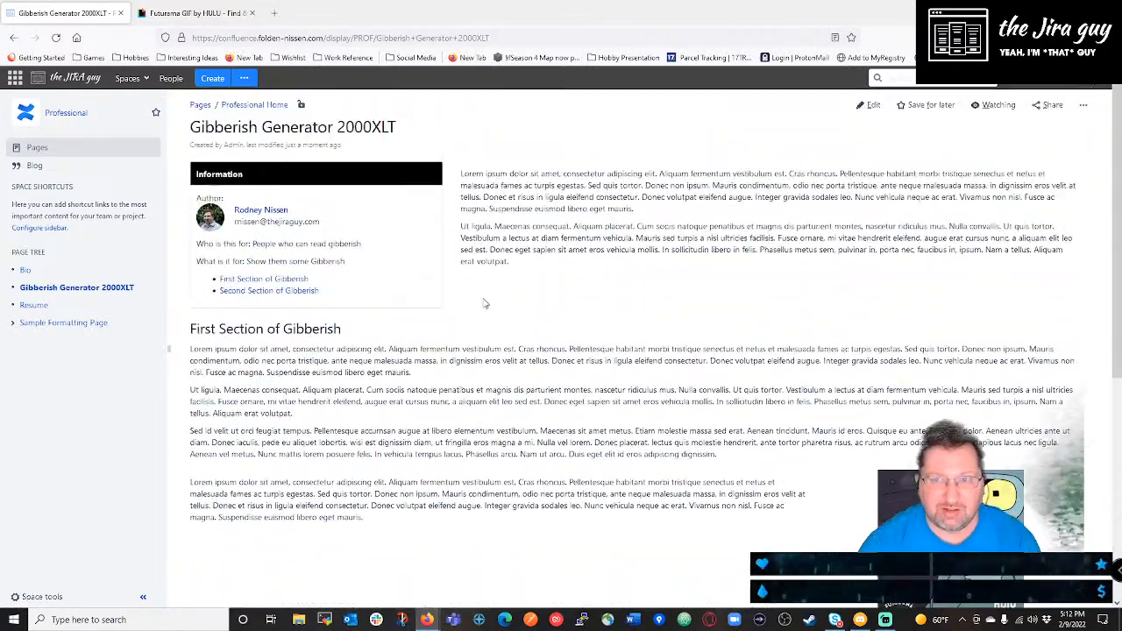
pyautogui.scroll(-2, 487, 301)
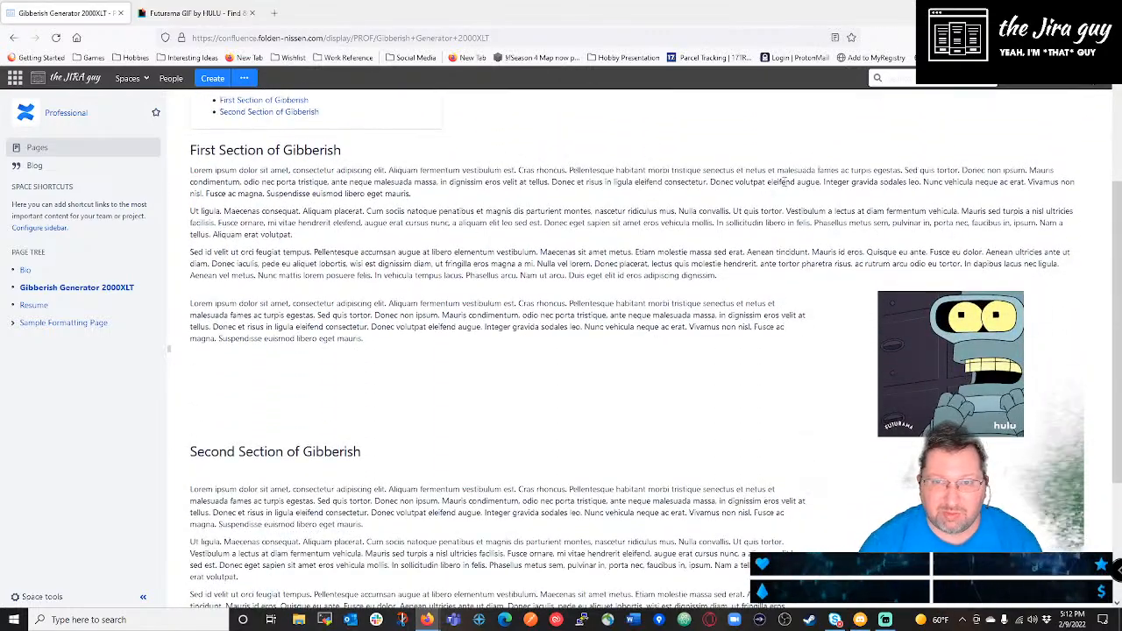
pyautogui.scroll(2, 789, 175)
pyautogui.click(863, 109)
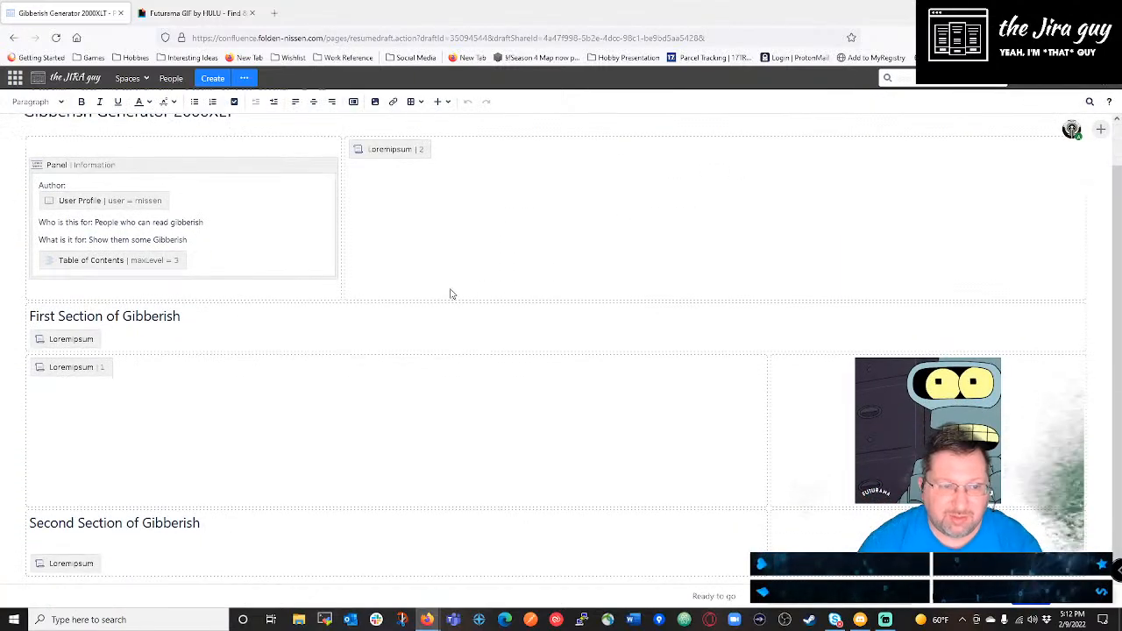
pyautogui.moveTo(205, 523); pyautogui.dragTo(8, 531)
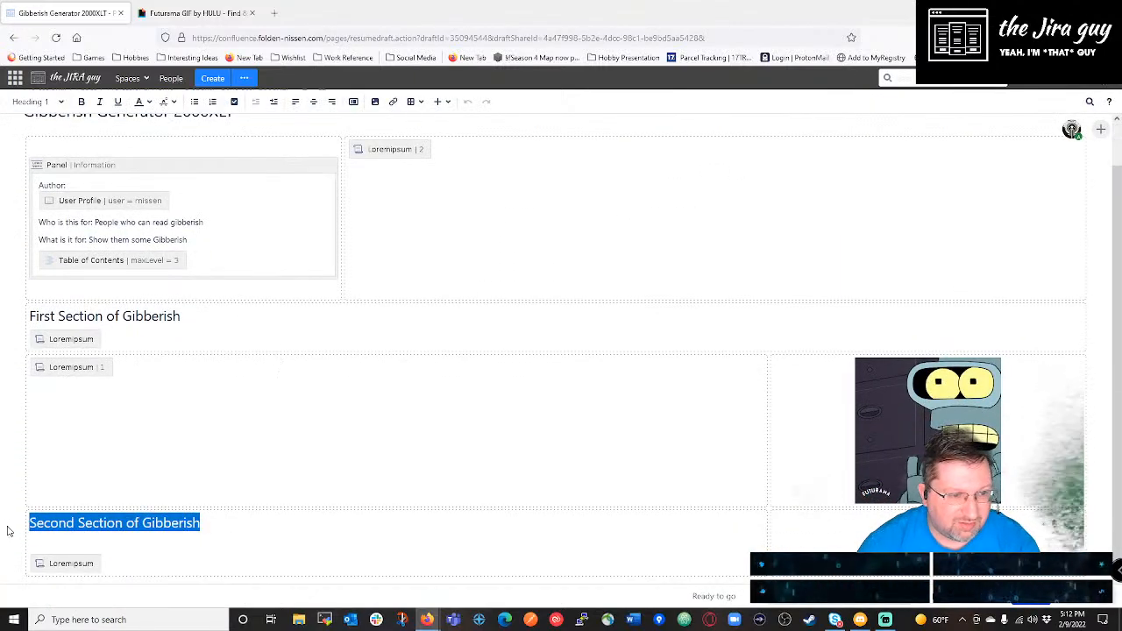
pyautogui.hotkey('ctrl', 'x')
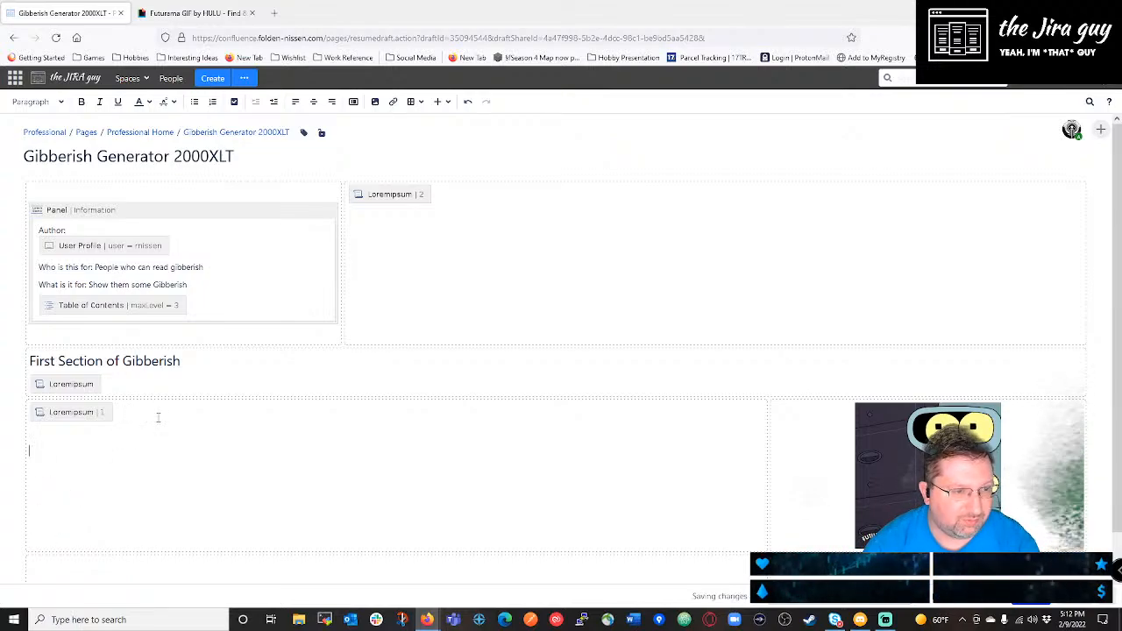
pyautogui.hotkey('ctrl', 'v')
pyautogui.press('Return')
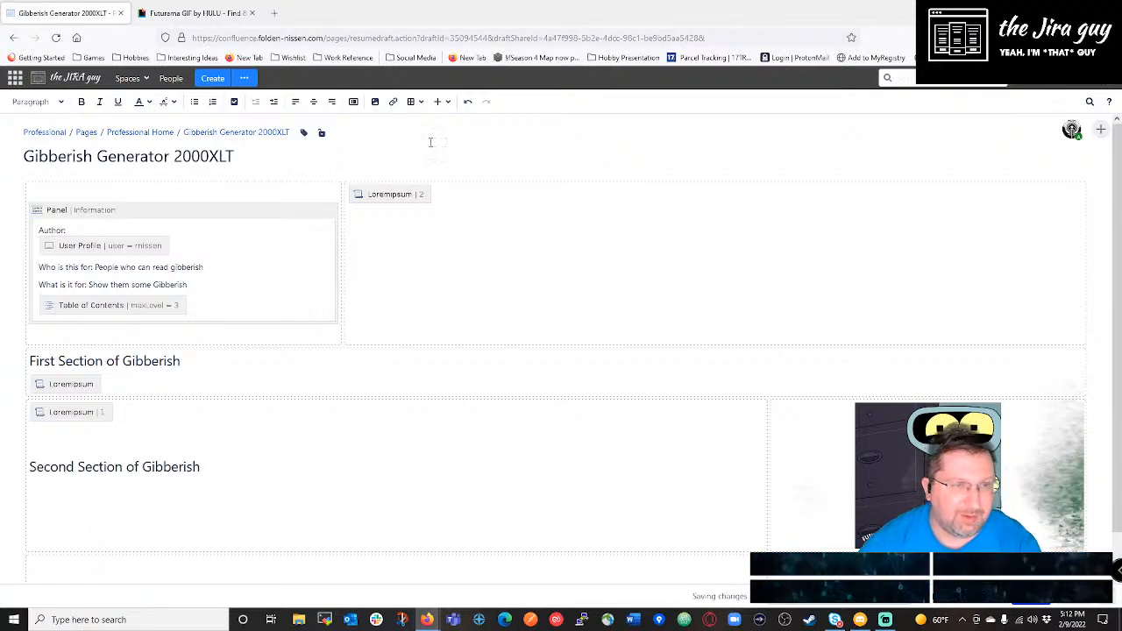
# Insert a Loremipsum macro with 1 paragraph under the Second Section of Gibberish heading and publish the page.
pyautogui.click(437, 102)
pyautogui.click(442, 346)
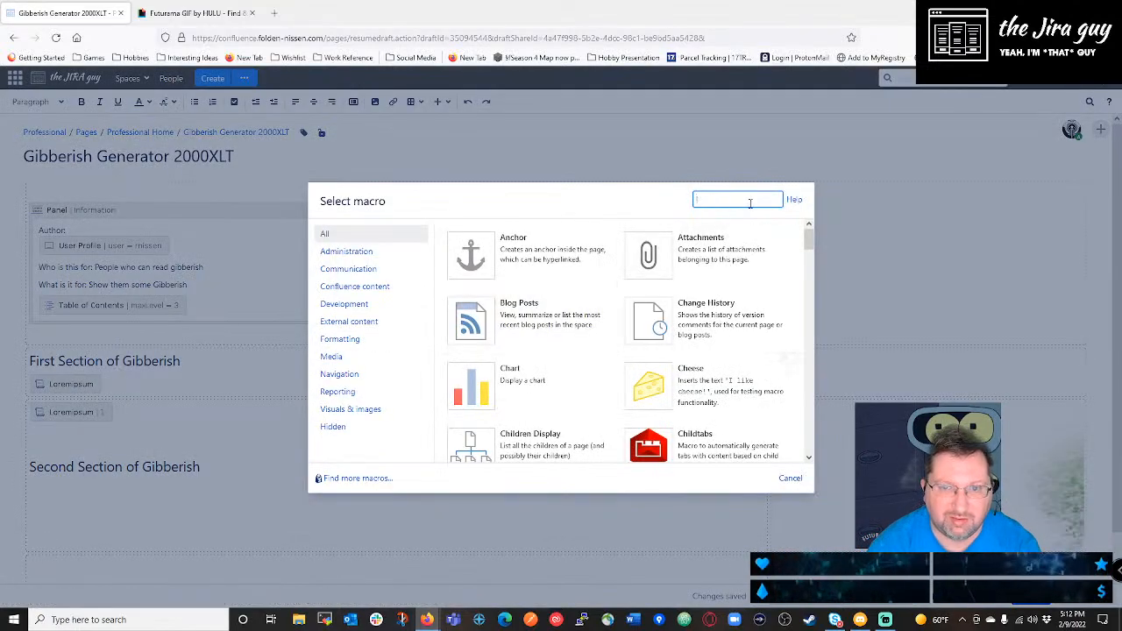
pyautogui.write('lorem')
pyautogui.click(561, 250)
pyautogui.write('2')
pyautogui.click(756, 478)
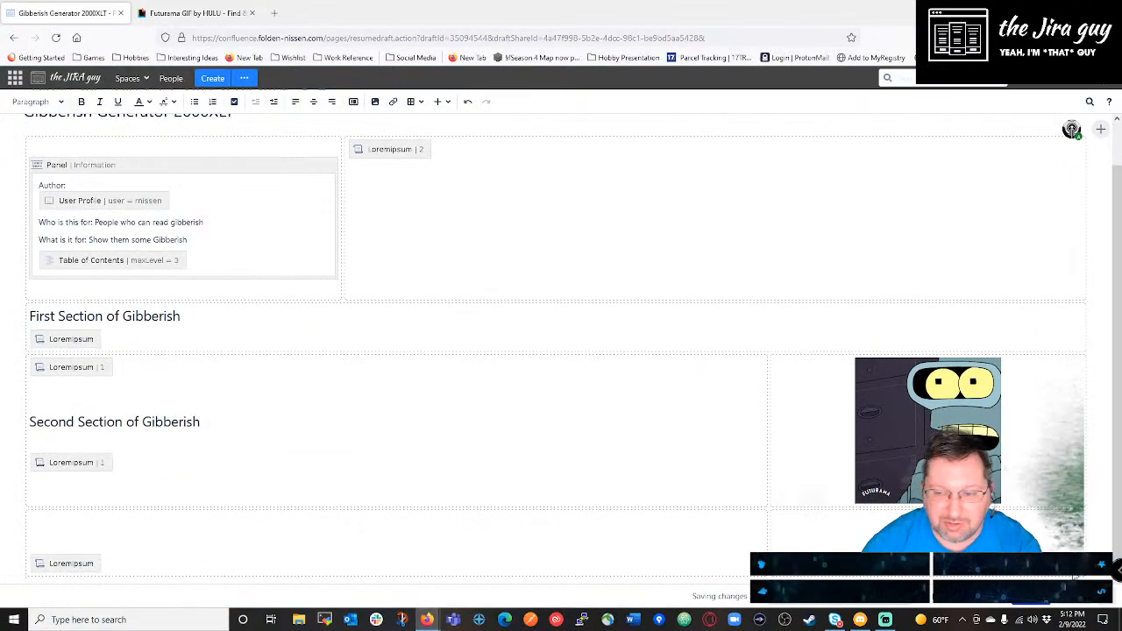
pyautogui.click(974, 596)
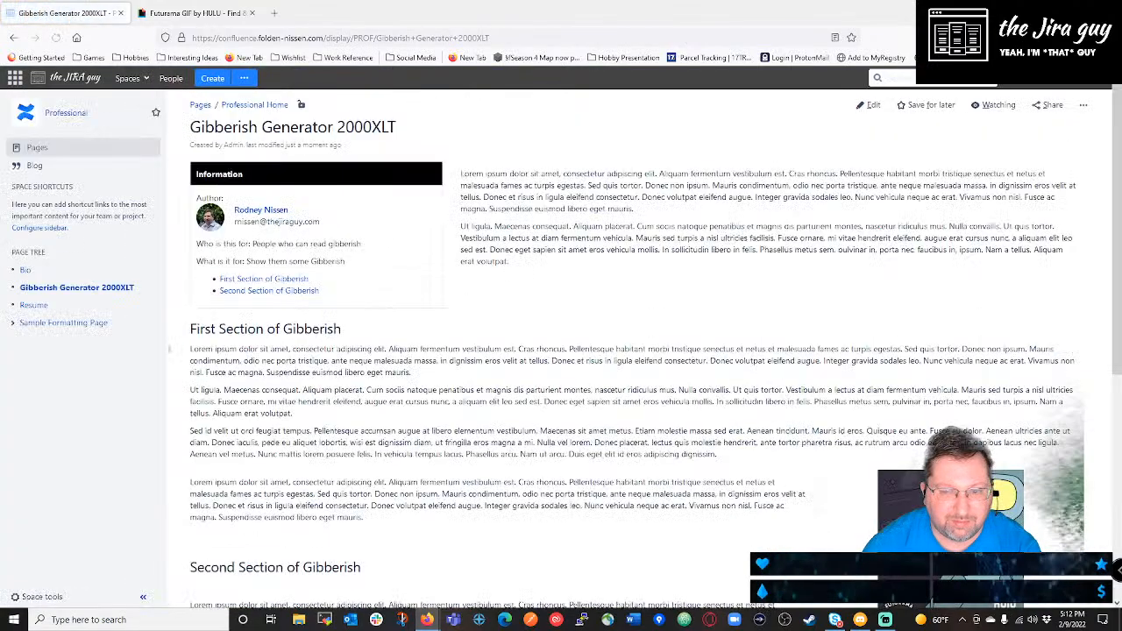
# Reopen the page for editing, change the bottom section to a single-column layout, and publish the page again.
pyautogui.scroll(-5, 640, 350)
pyautogui.scroll(1, 640, 350)
pyautogui.scroll(1, 561, 351)
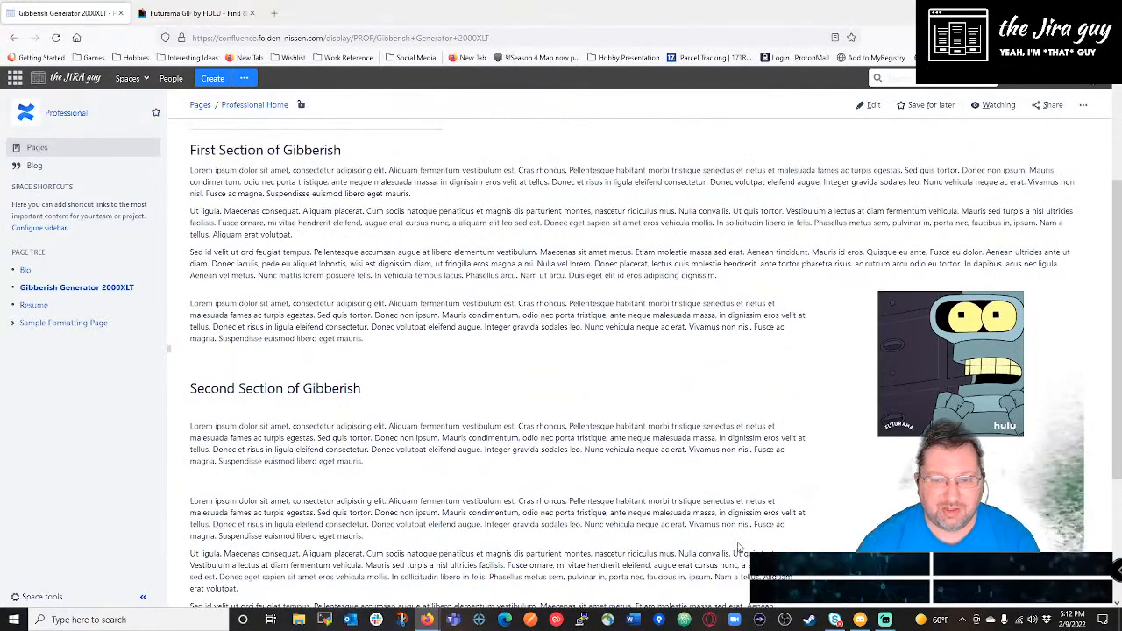
pyautogui.scroll(-4, 780, 509)
pyautogui.scroll(3, 877, 351)
pyautogui.scroll(2, 889, 330)
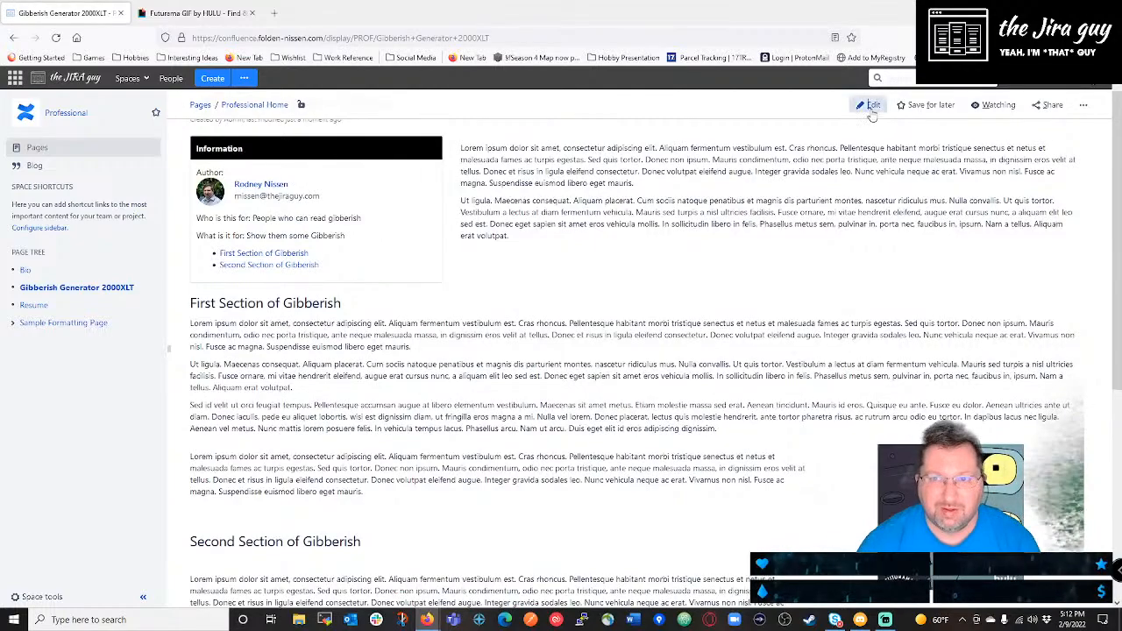
pyautogui.click(869, 105)
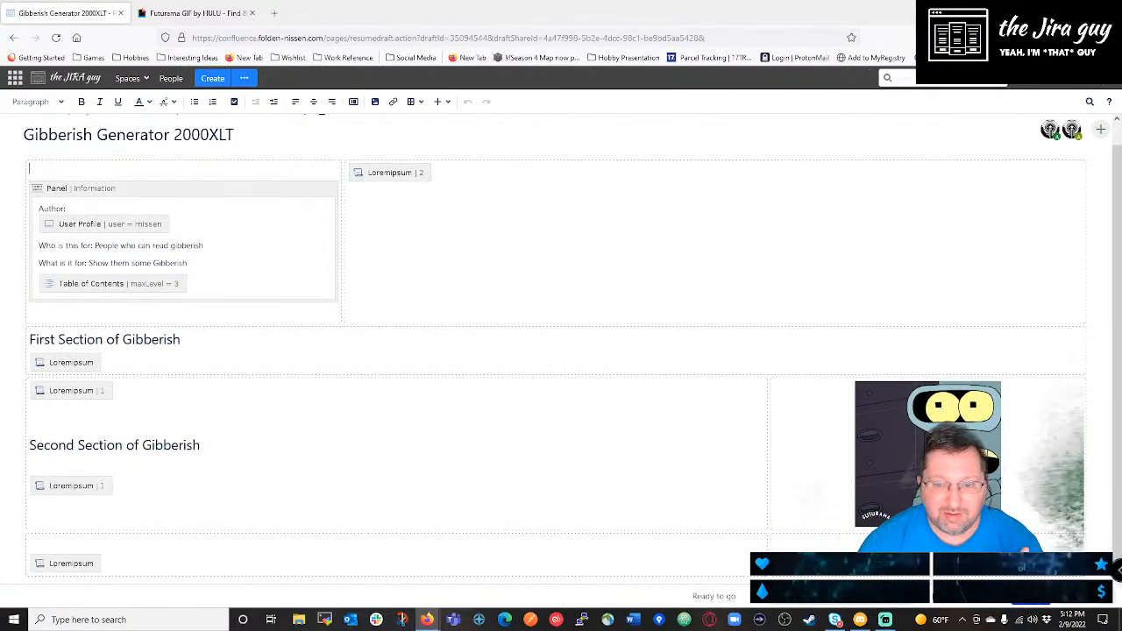
pyautogui.click(354, 101)
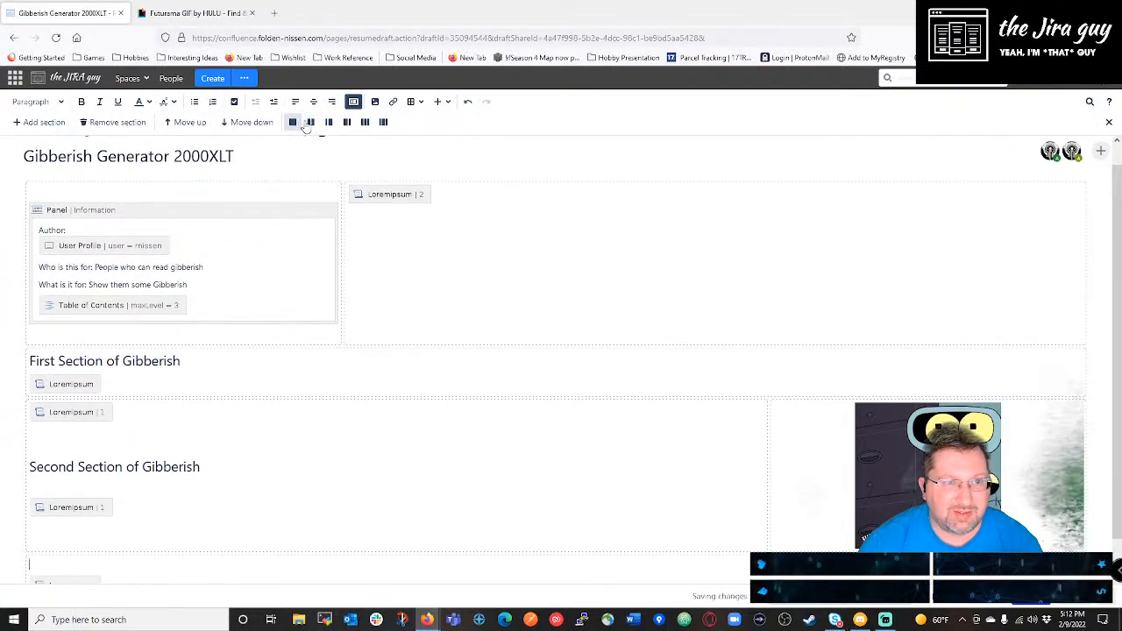
pyautogui.click(974, 596)
# Examine the published page's layout, from the information panel down to the filler text in the full-width bottom section.
pyautogui.scroll(-3, 624, 436)
pyautogui.scroll(-2, 625, 436)
pyautogui.scroll(3, 621, 438)
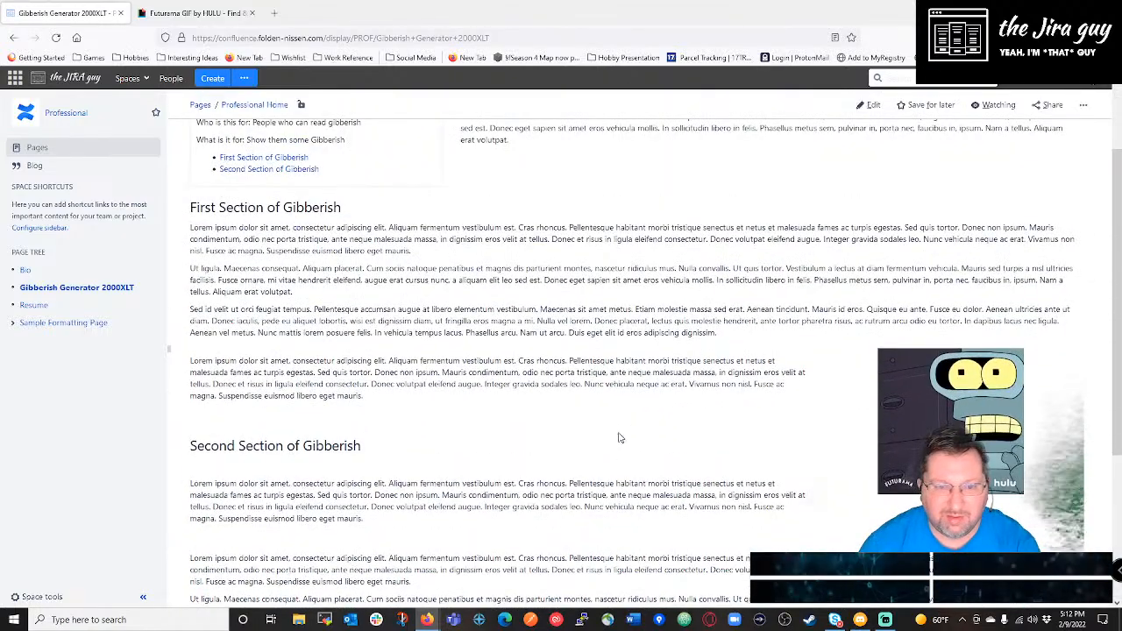
pyautogui.scroll(-3, 614, 438)
pyautogui.scroll(2, 842, 368)
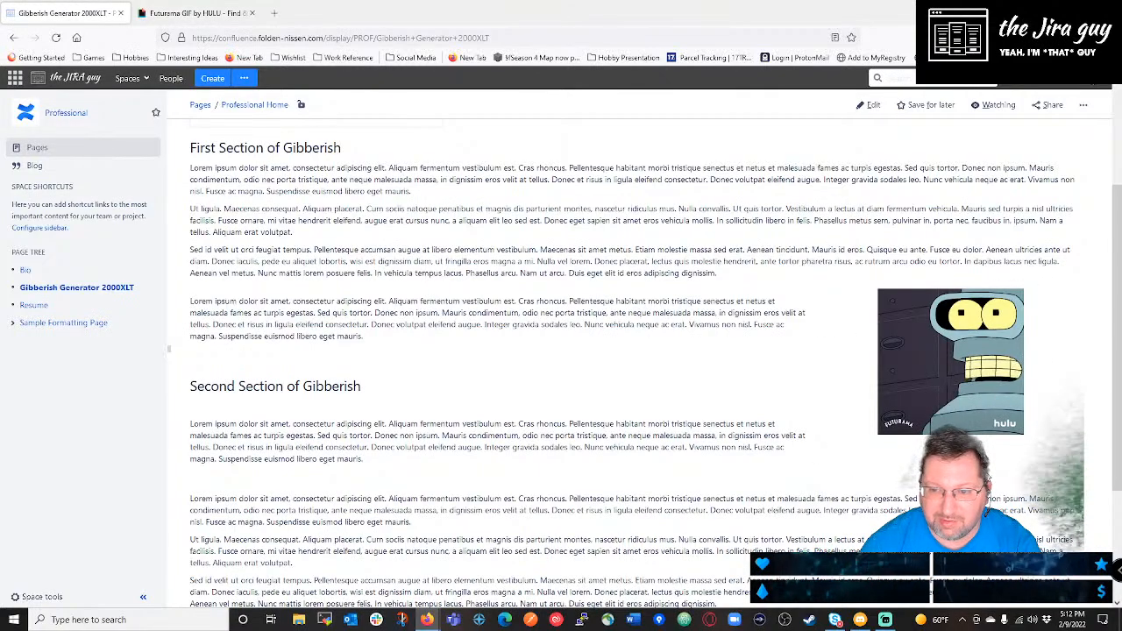
pyautogui.scroll(2, 488, 392)
pyautogui.scroll(-2, 489, 391)
pyautogui.scroll(3, 488, 389)
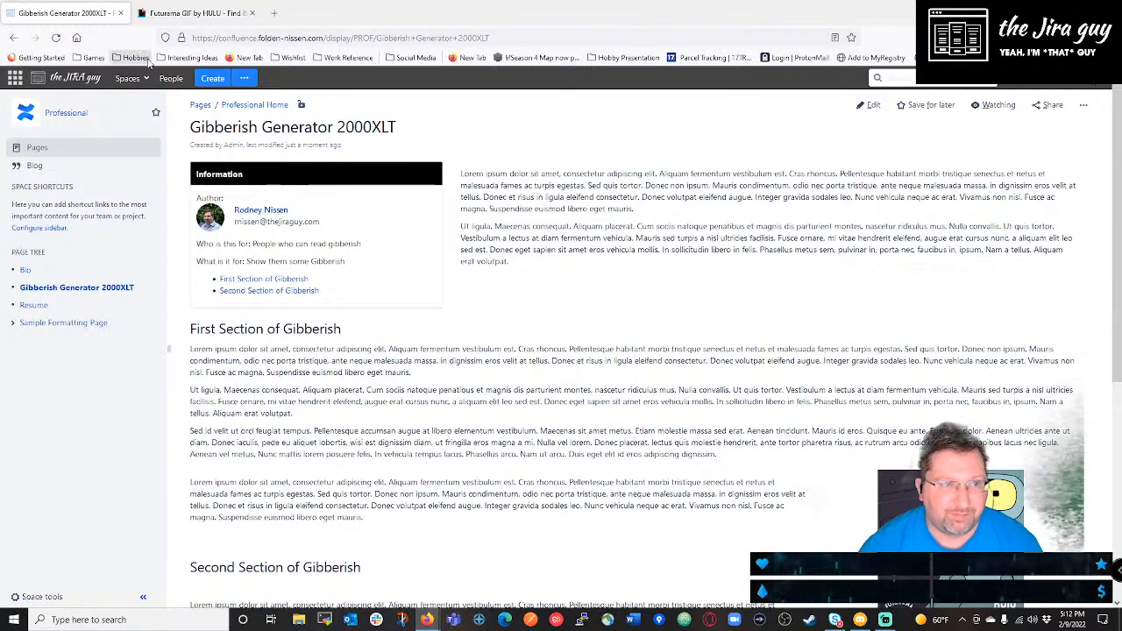
# Open the Bio page in the editor to examine its sections, panels and macros, and republish it without edits.
pyautogui.click(142, 80)
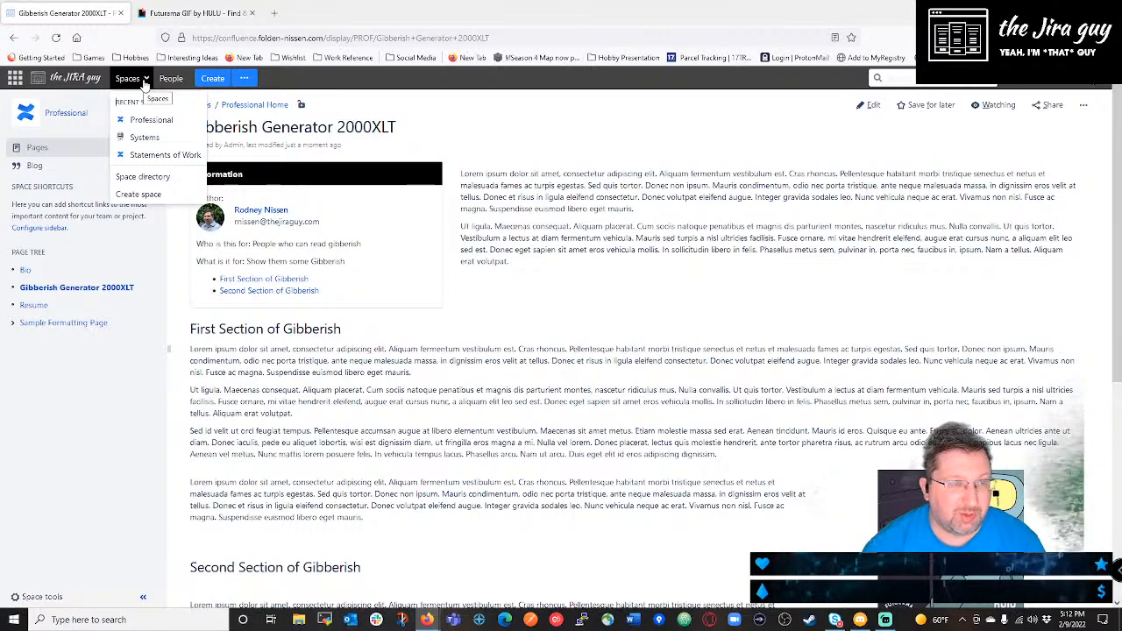
pyautogui.click(96, 377)
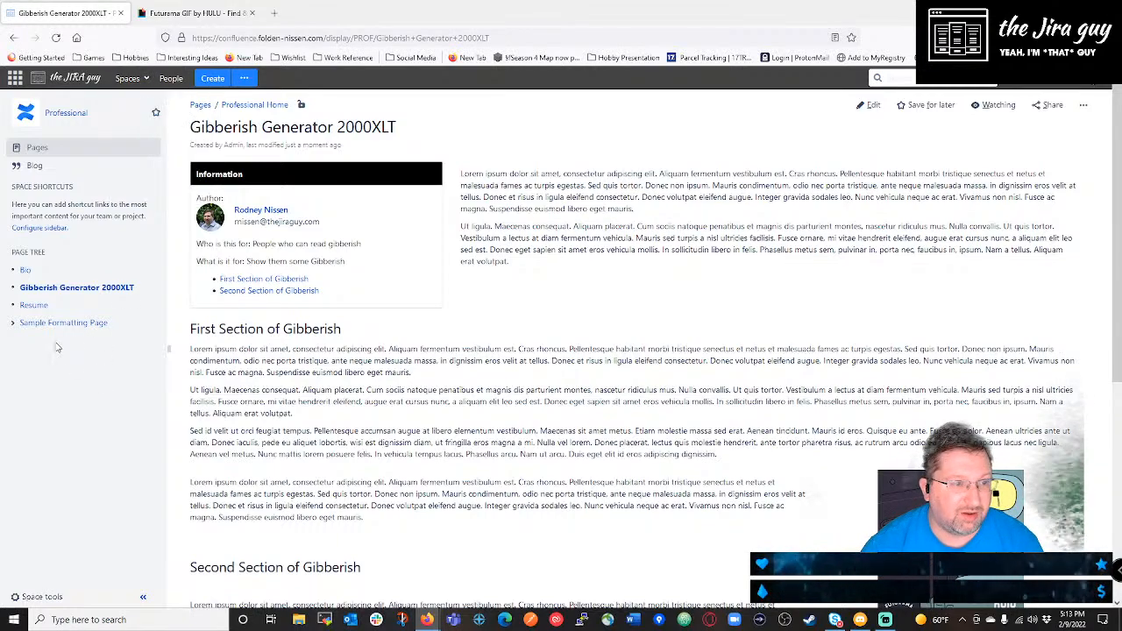
pyautogui.click(26, 272)
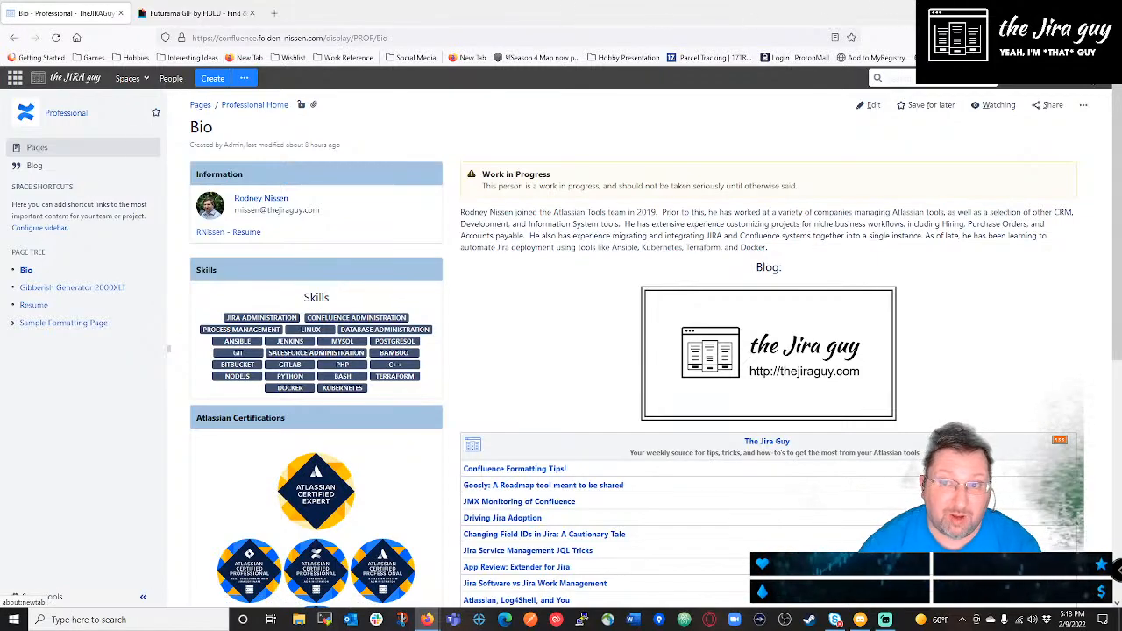
pyautogui.click(872, 105)
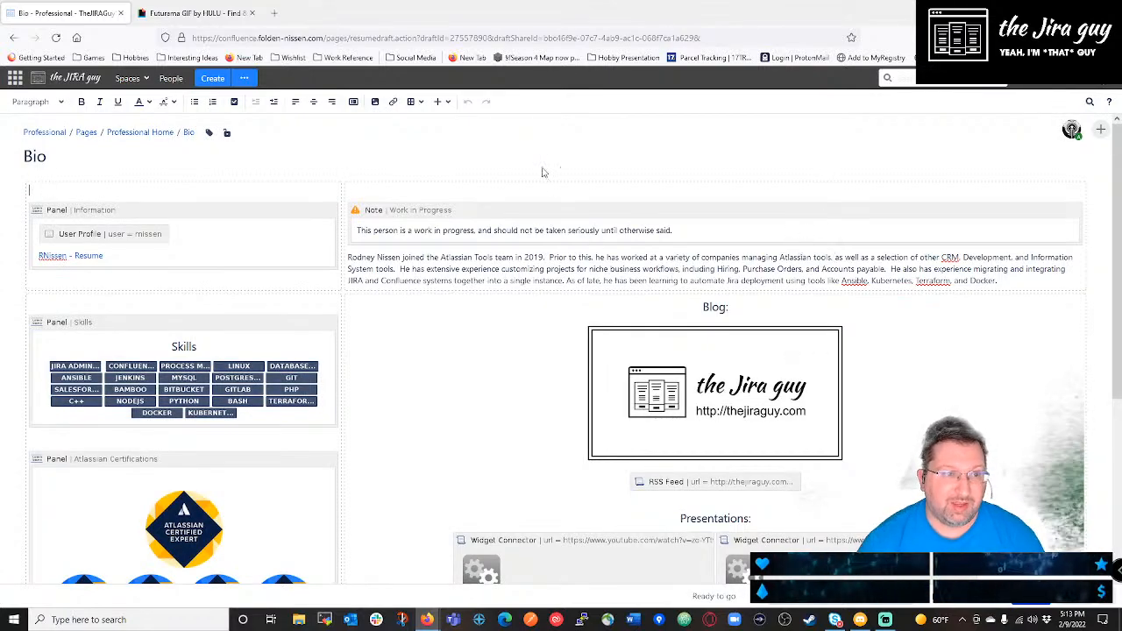
pyautogui.click(219, 211)
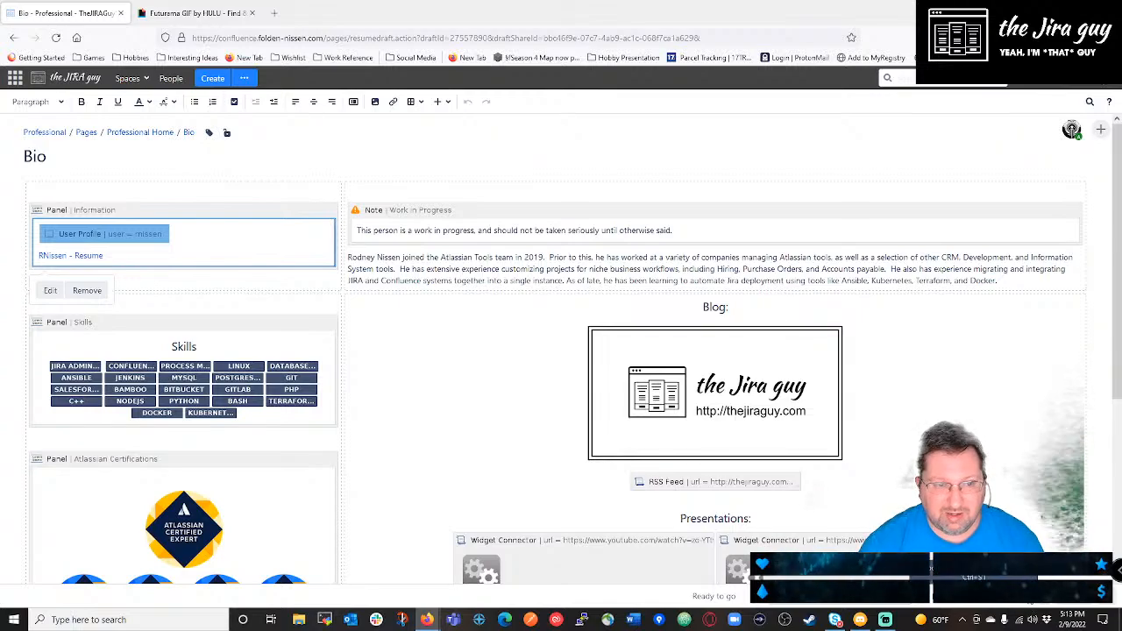
pyautogui.click(975, 596)
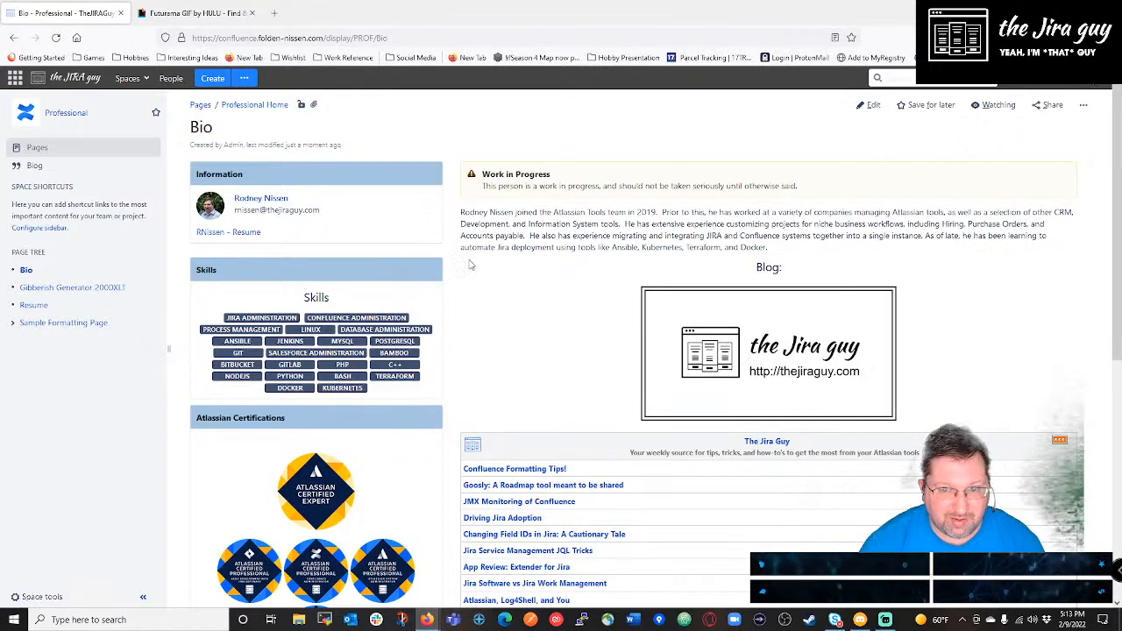
# Switch to Snip & Sketch and capture a rectangular snip of the published Bio page.
pyautogui.moveTo(760, 267); pyautogui.dragTo(494, 359)
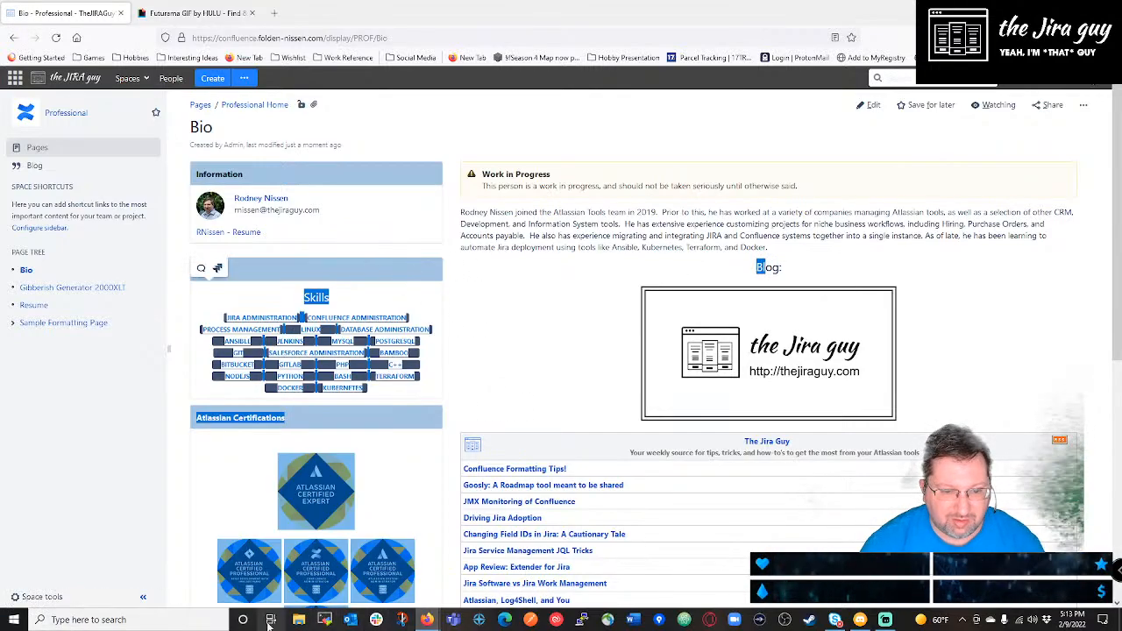
pyautogui.click(401, 620)
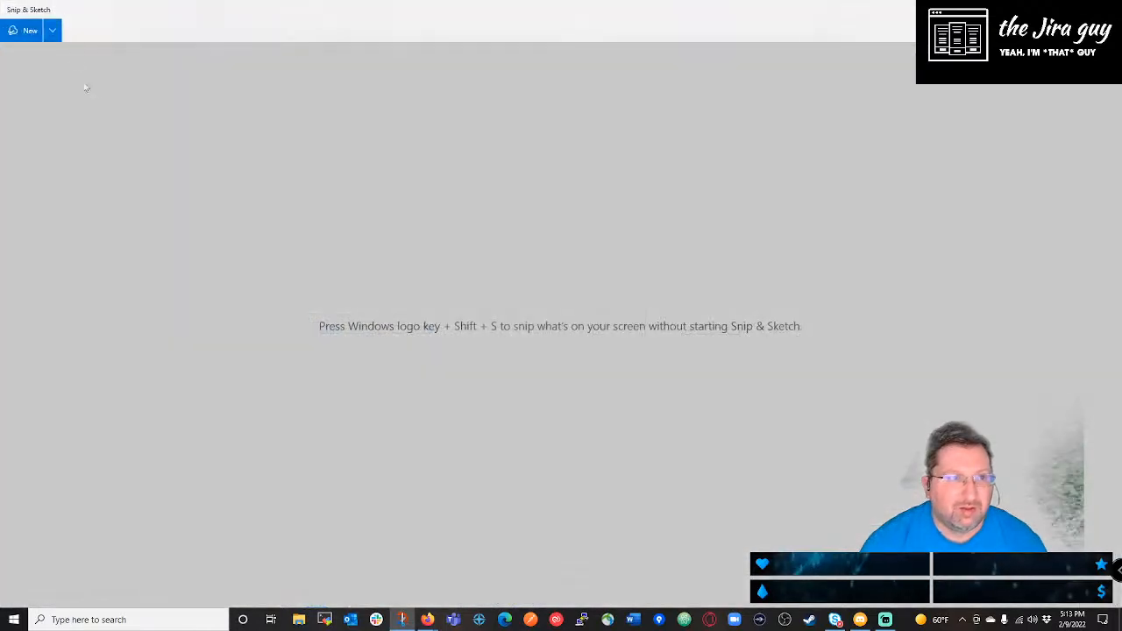
pyautogui.click(20, 33)
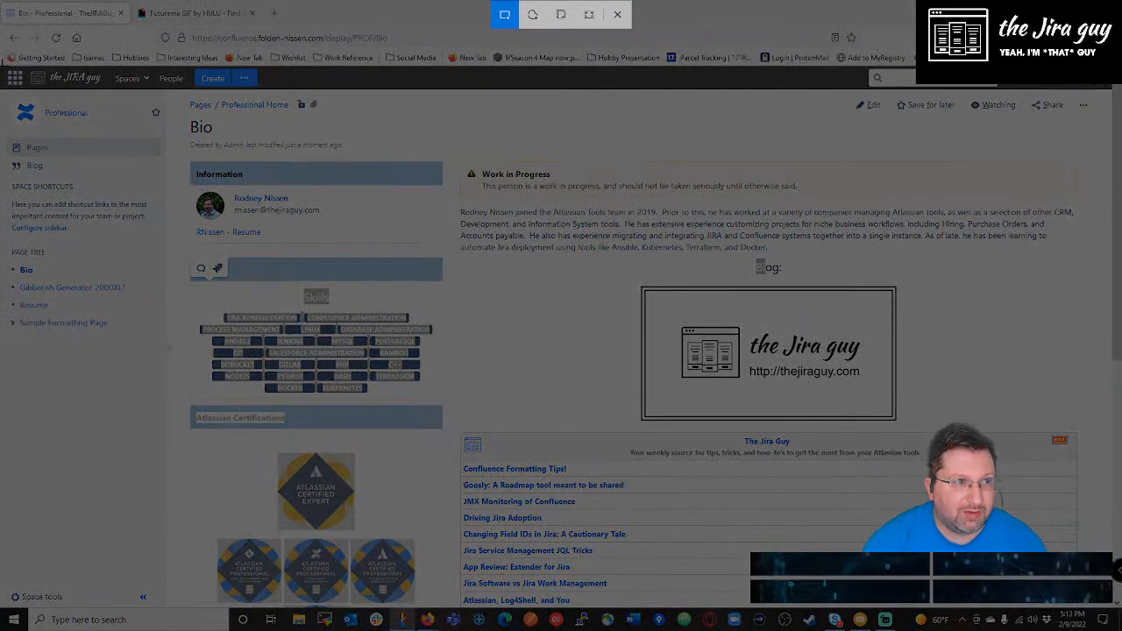
pyautogui.moveTo(2, 65)
pyautogui.mouseDown()
pyautogui.moveTo(1075, 511)
pyautogui.moveTo(1113, 547)
pyautogui.moveTo(1105, 582)
pyautogui.mouseUp()
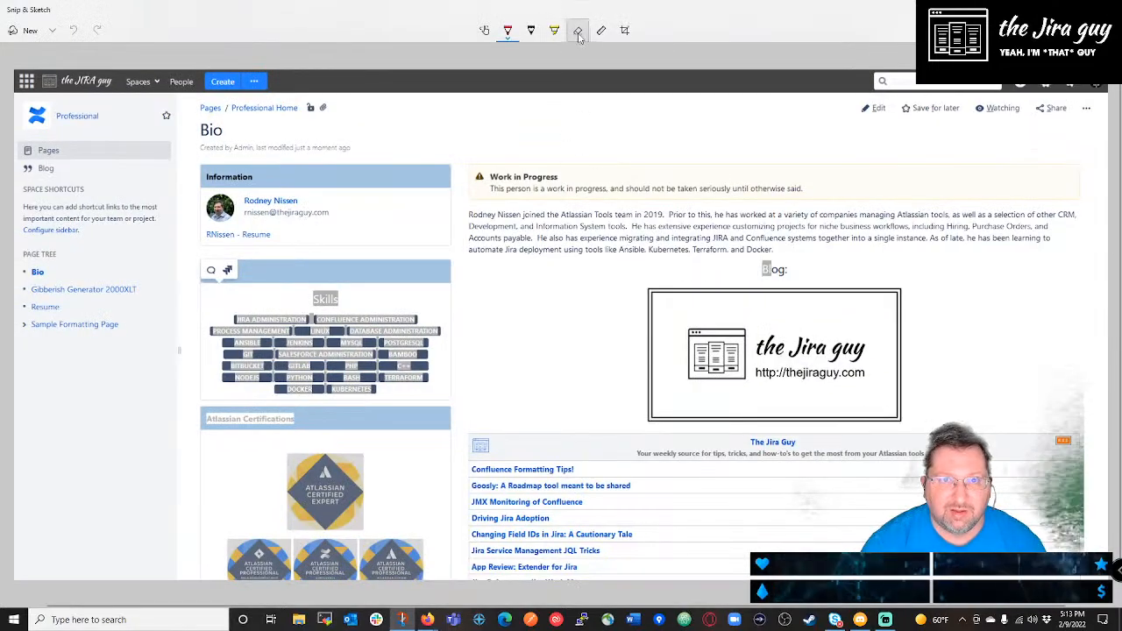
# Lay the ruler horizontally across the Atlassian Certifications header in the snip, and close Snip & Sketch to return to the Bio page.
pyautogui.click(601, 30)
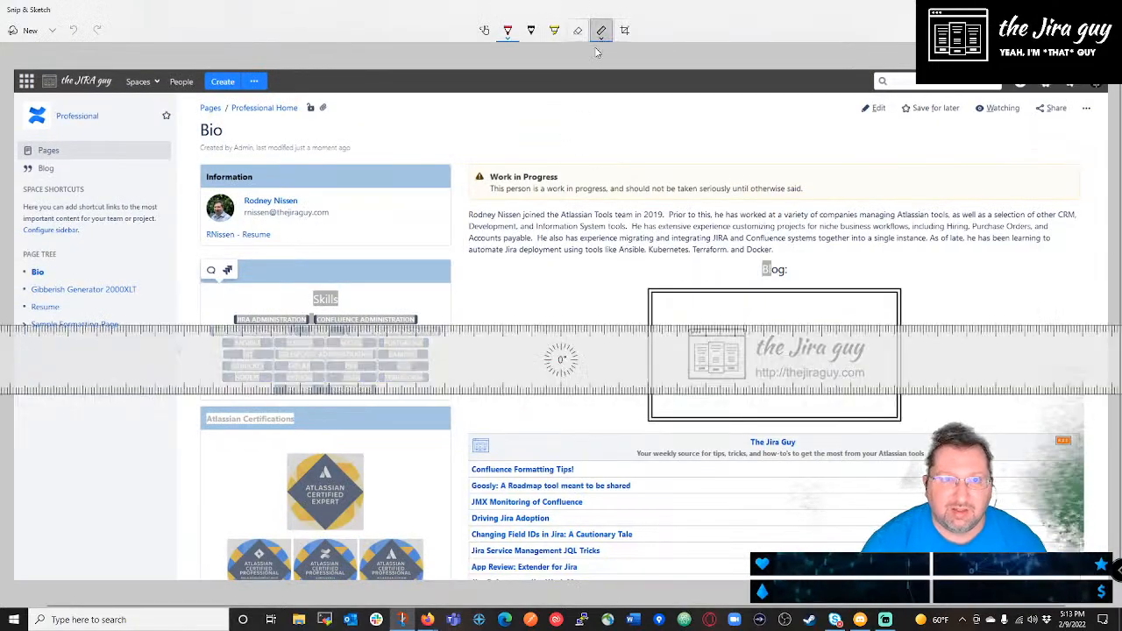
pyautogui.moveTo(558, 363)
pyautogui.mouseDown()
pyautogui.moveTo(562, 285)
pyautogui.moveTo(563, 420)
pyautogui.mouseUp()
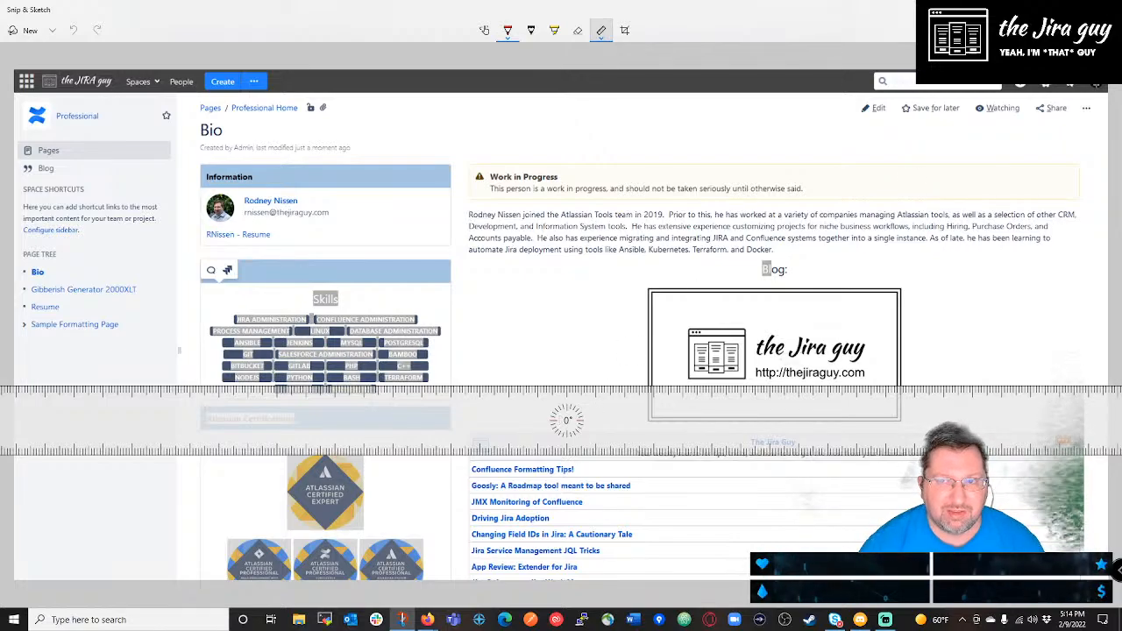
pyautogui.click(1108, 10)
pyautogui.click(512, 285)
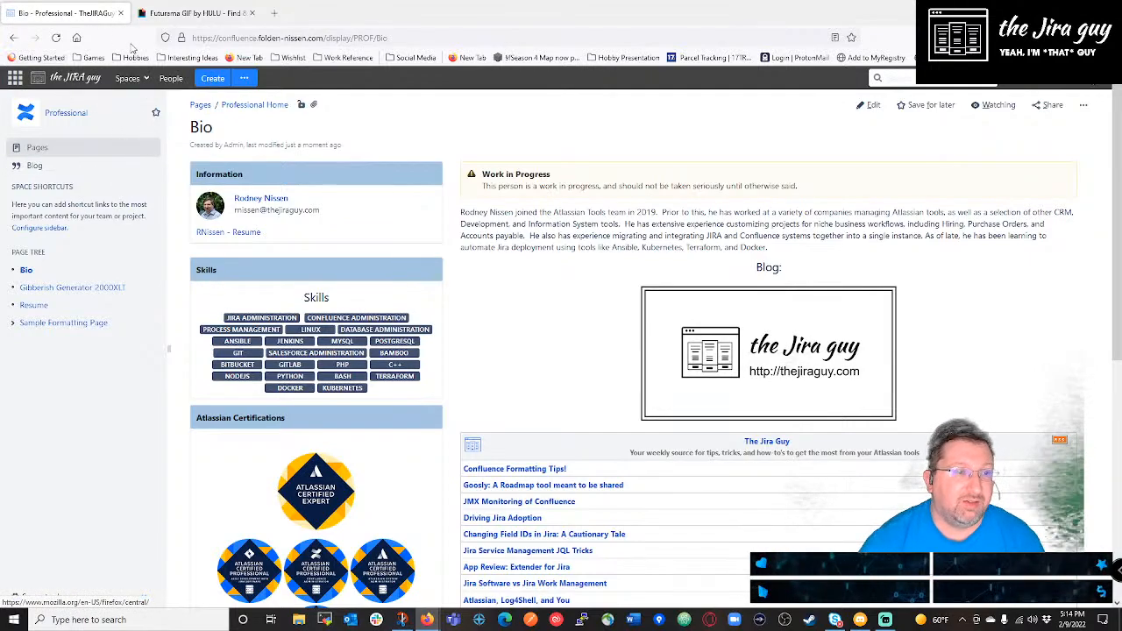
# Open the Gibberish Generator 2000XLT page from the Professional space for editing.
pyautogui.click(145, 79)
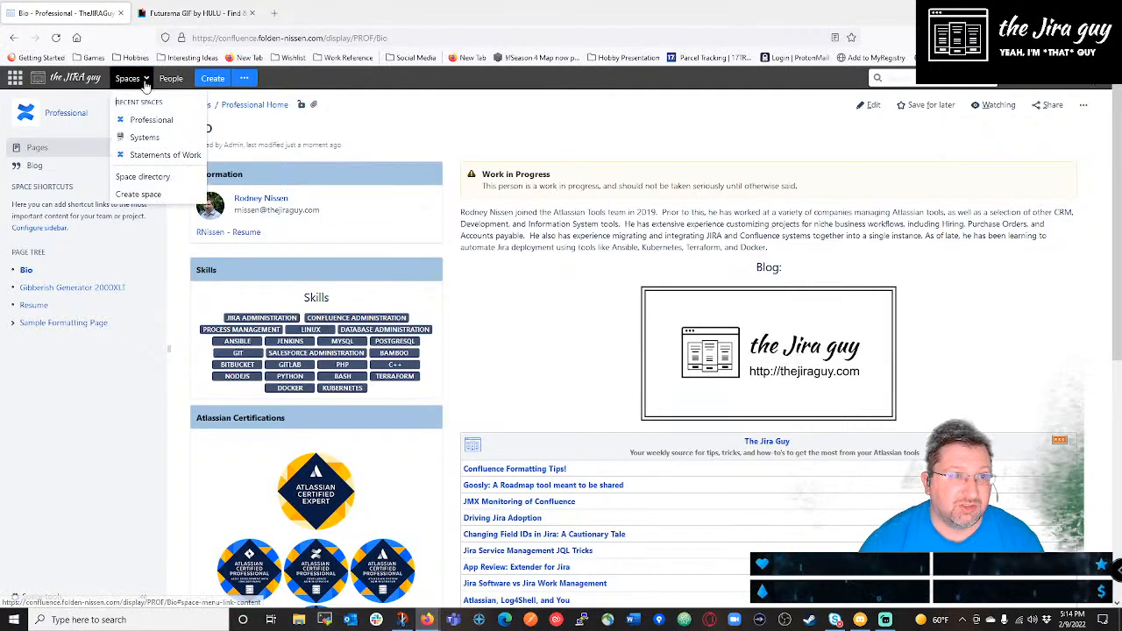
pyautogui.click(149, 121)
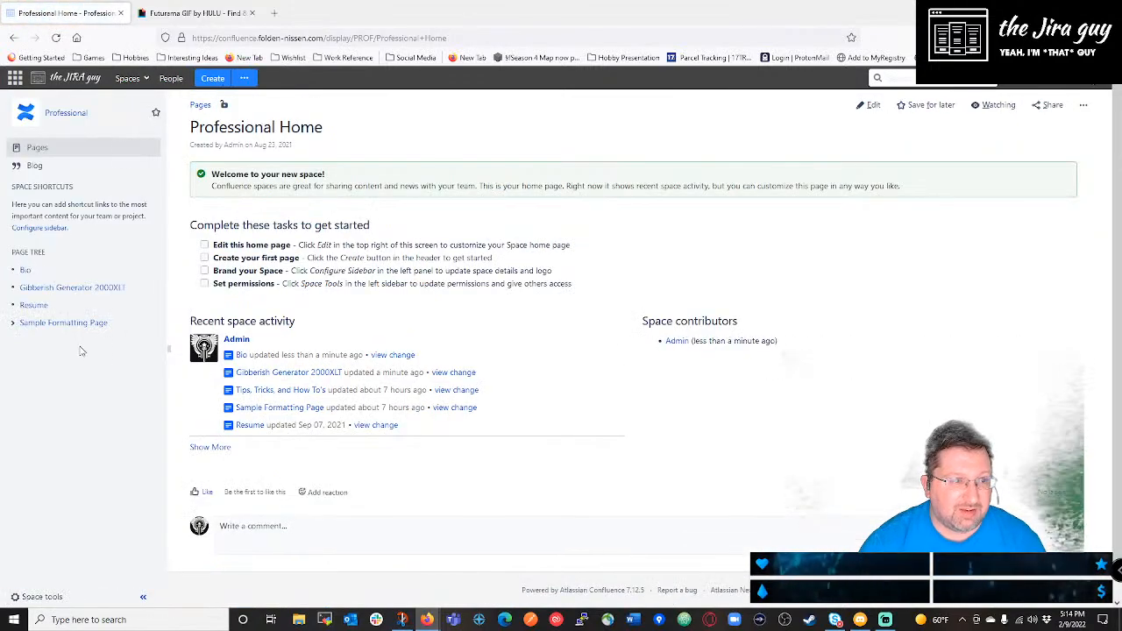
pyautogui.click(78, 290)
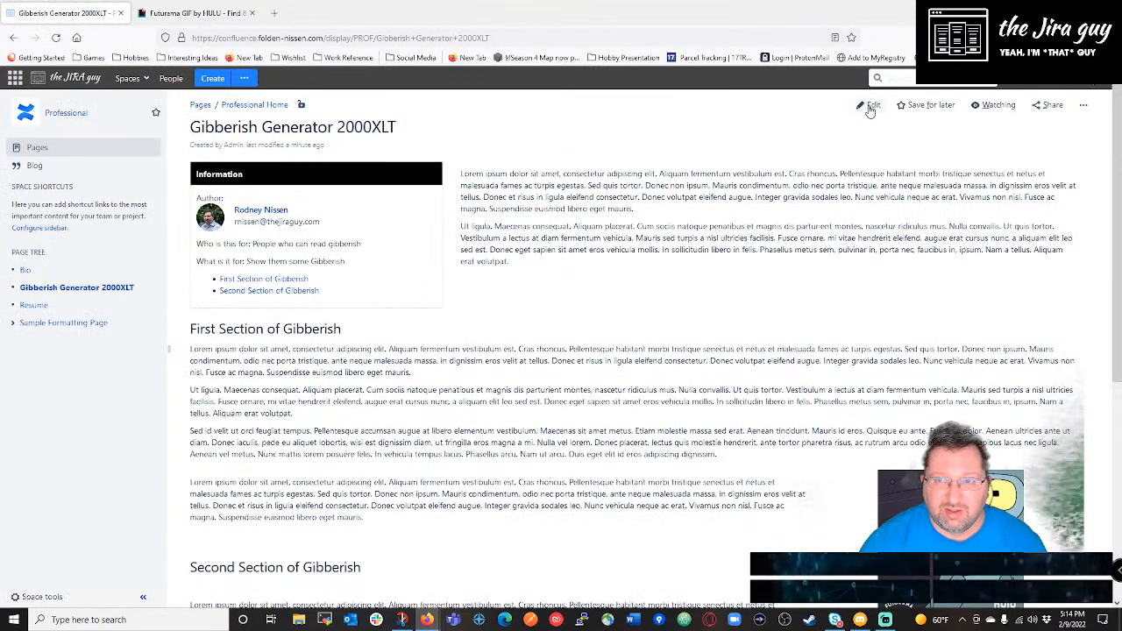
pyautogui.click(868, 106)
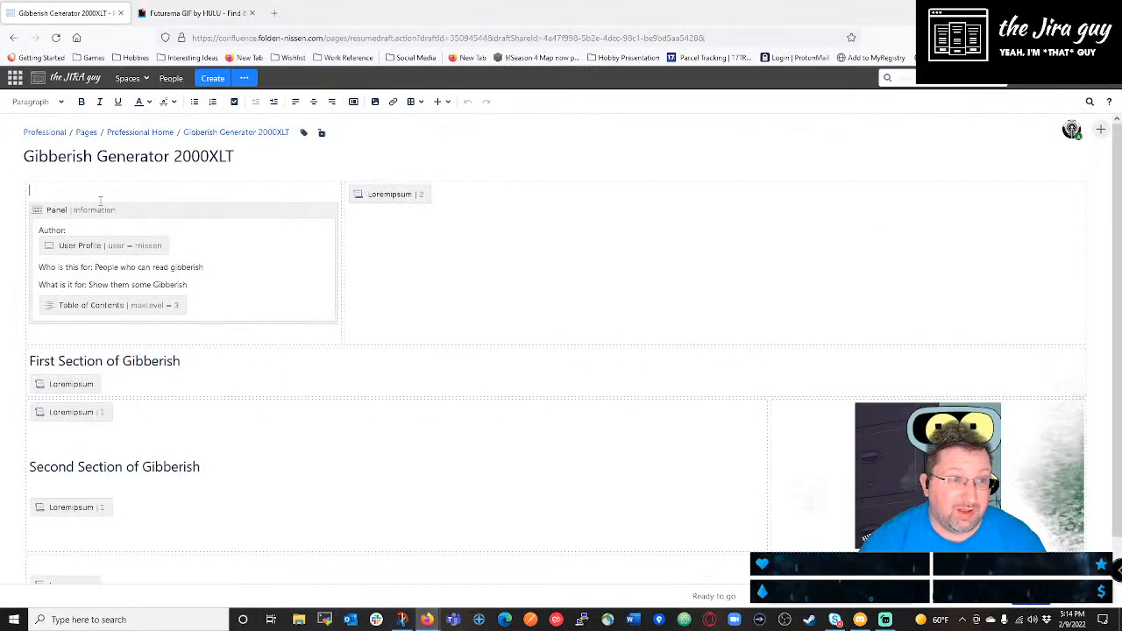
# Examine the Information panel's contents and the neighbouring Loremipsum macro, and return to the published page without editing.
pyautogui.moveTo(95, 185); pyautogui.dragTo(279, 307)
pyautogui.hotkey('ctrl', 'c')
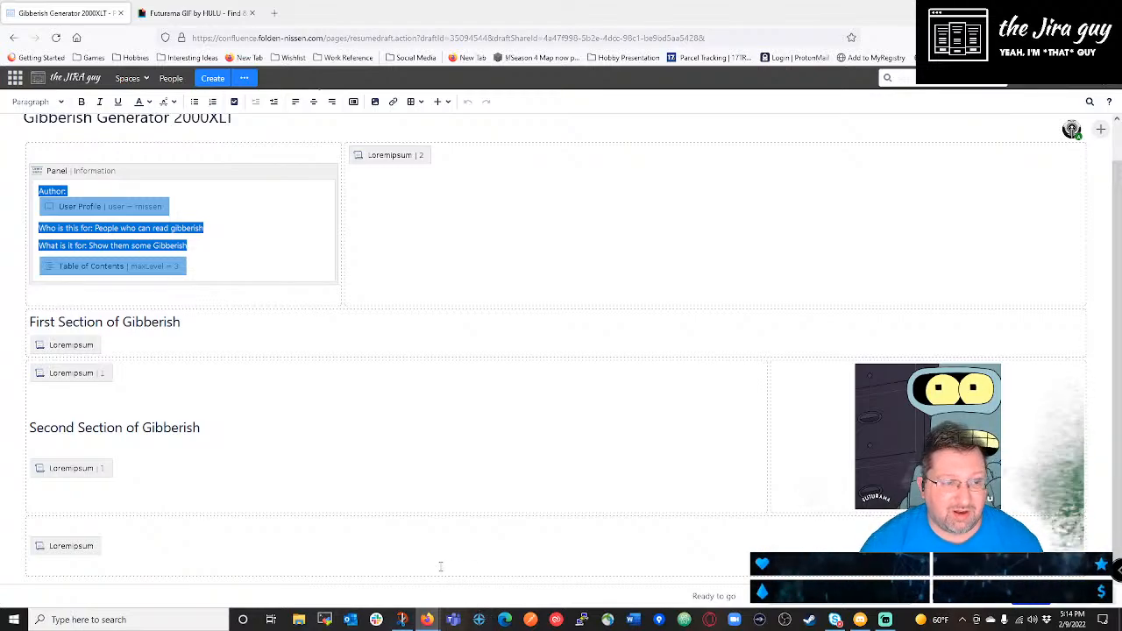
pyautogui.scroll(1, 391, 427)
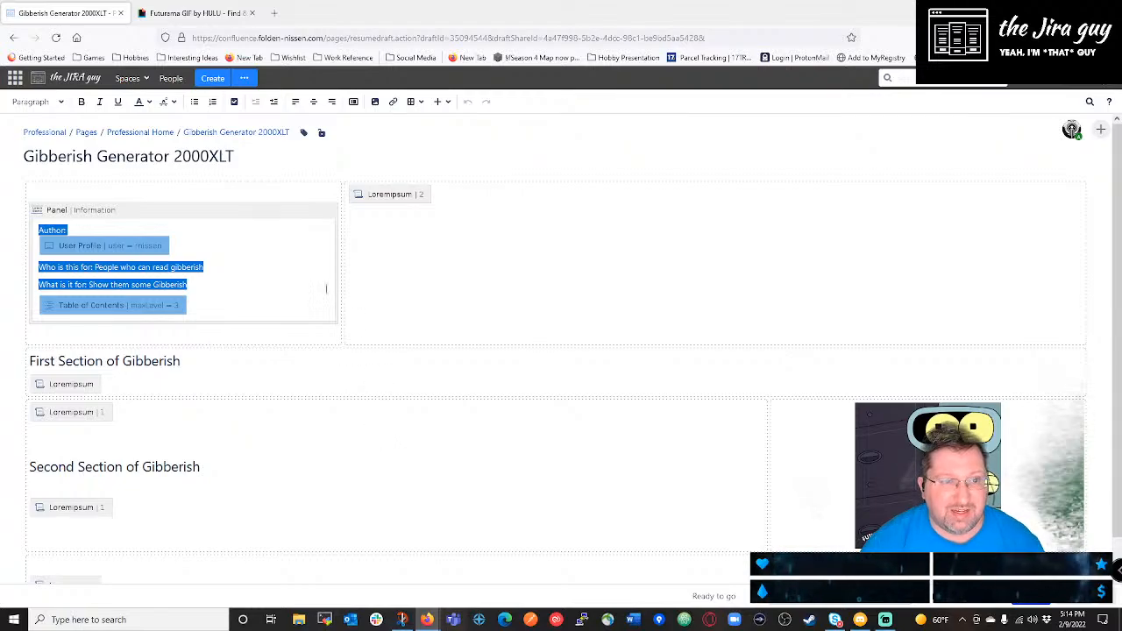
pyautogui.click(364, 194)
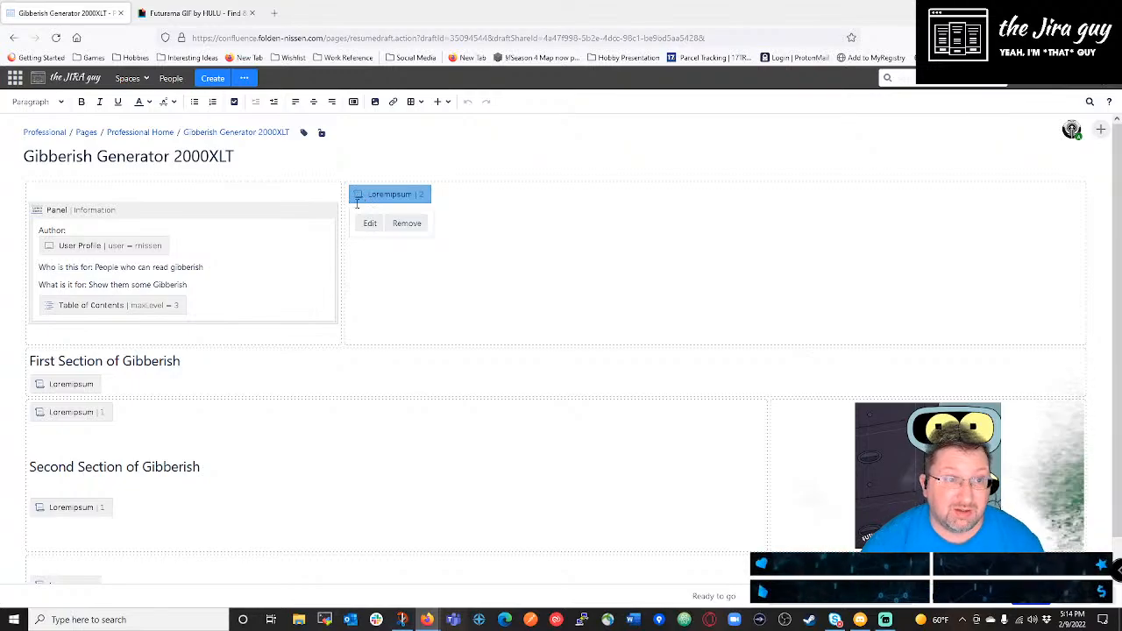
pyautogui.click(161, 215)
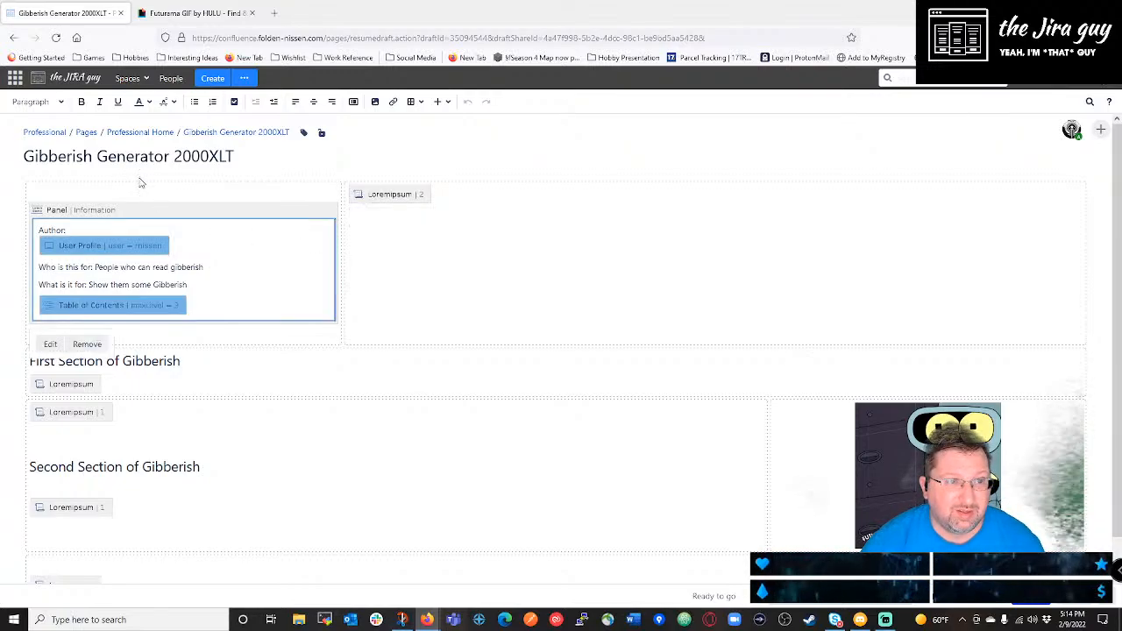
pyautogui.moveTo(37, 230); pyautogui.dragTo(439, 343)
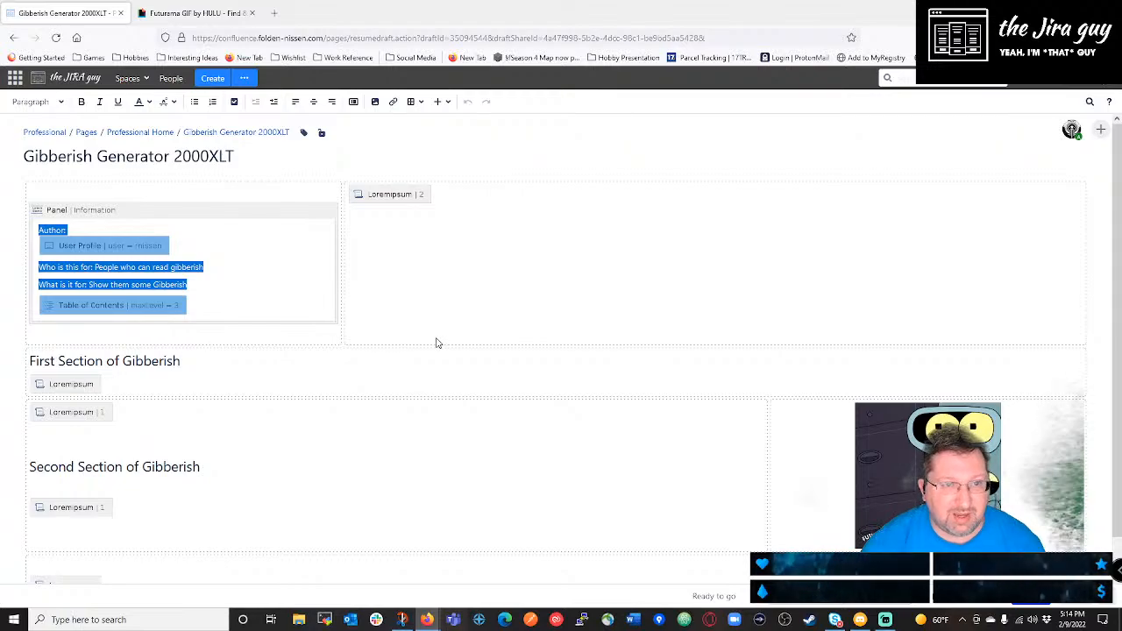
pyautogui.click(363, 277)
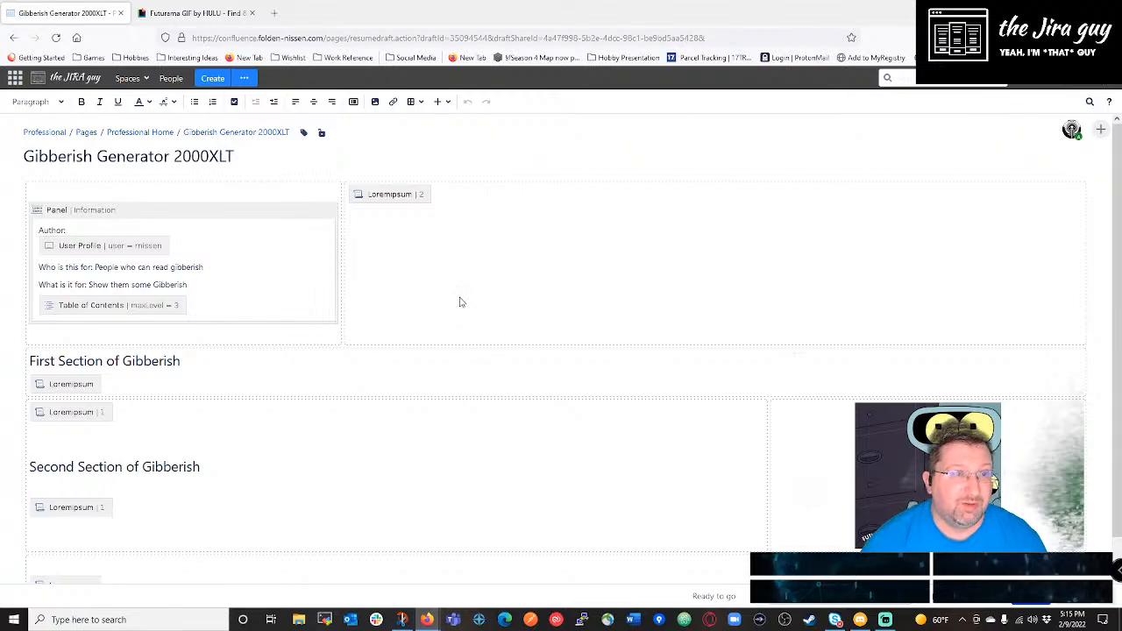
pyautogui.click(18, 37)
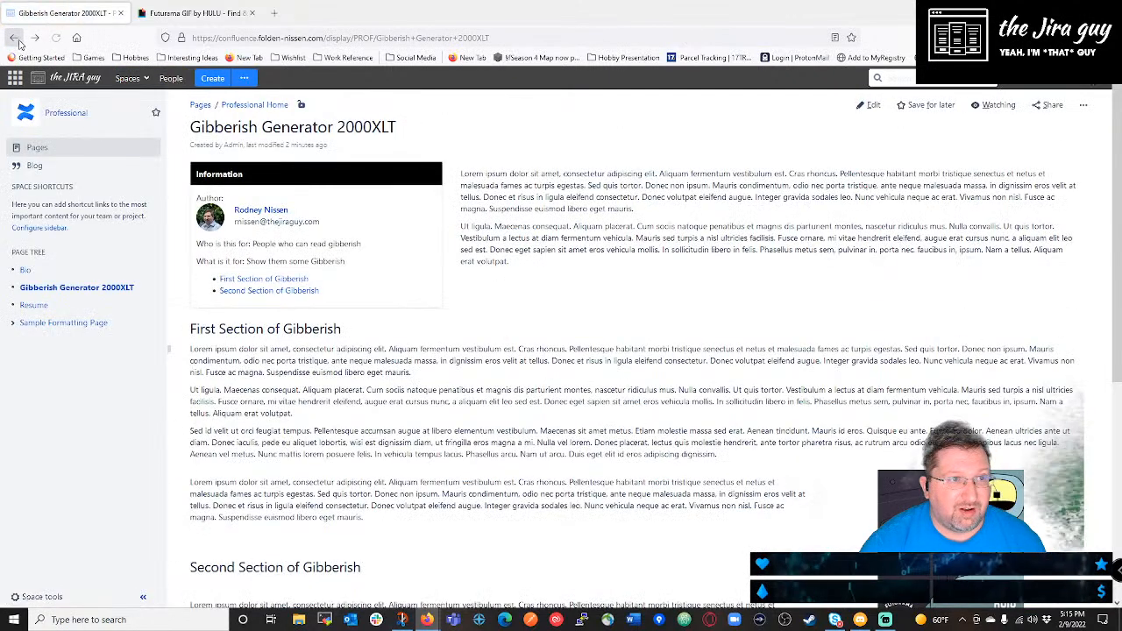
# Create a new page titled Gibberish Generator 3000XLT and place the cursor in its empty body.
pyautogui.click(213, 78)
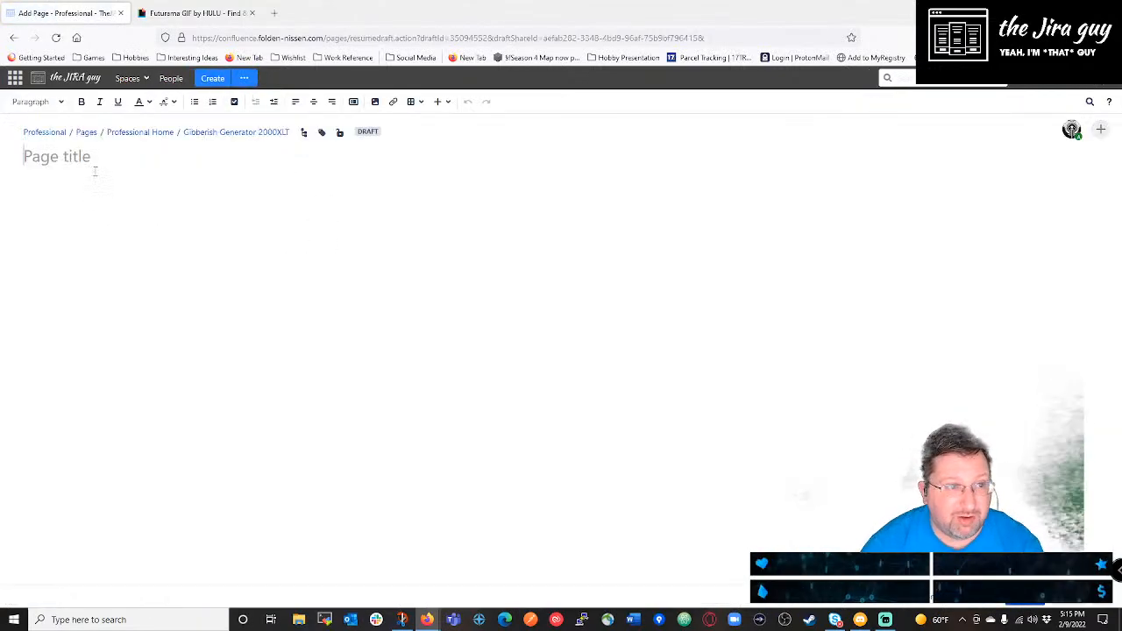
pyautogui.click(91, 156)
pyautogui.write('Gibb')
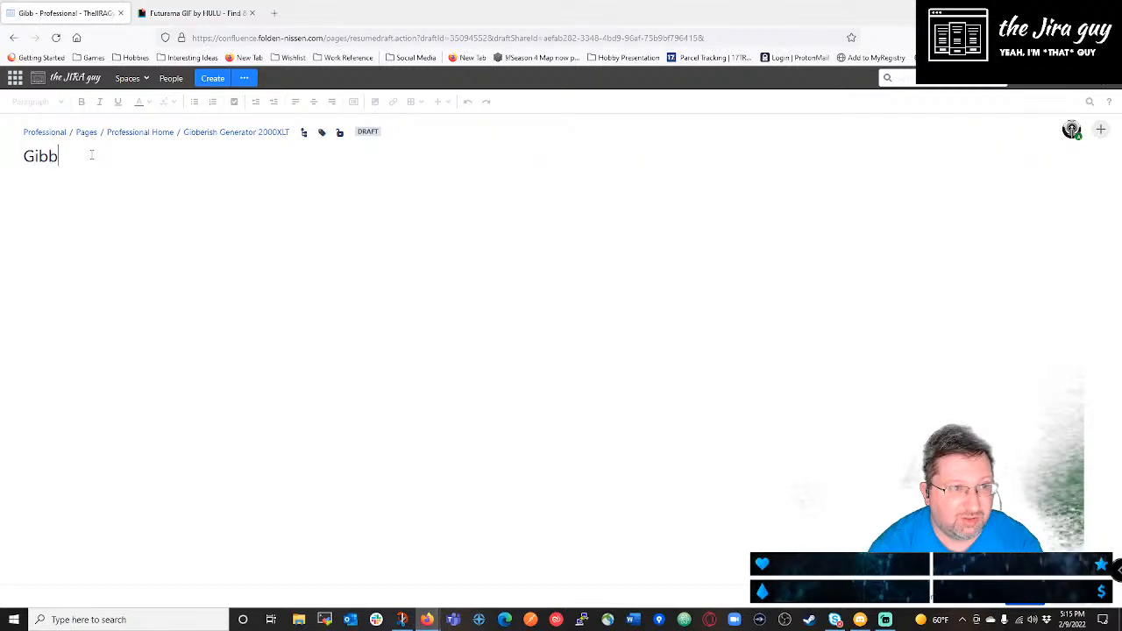
pyautogui.write('erish G')
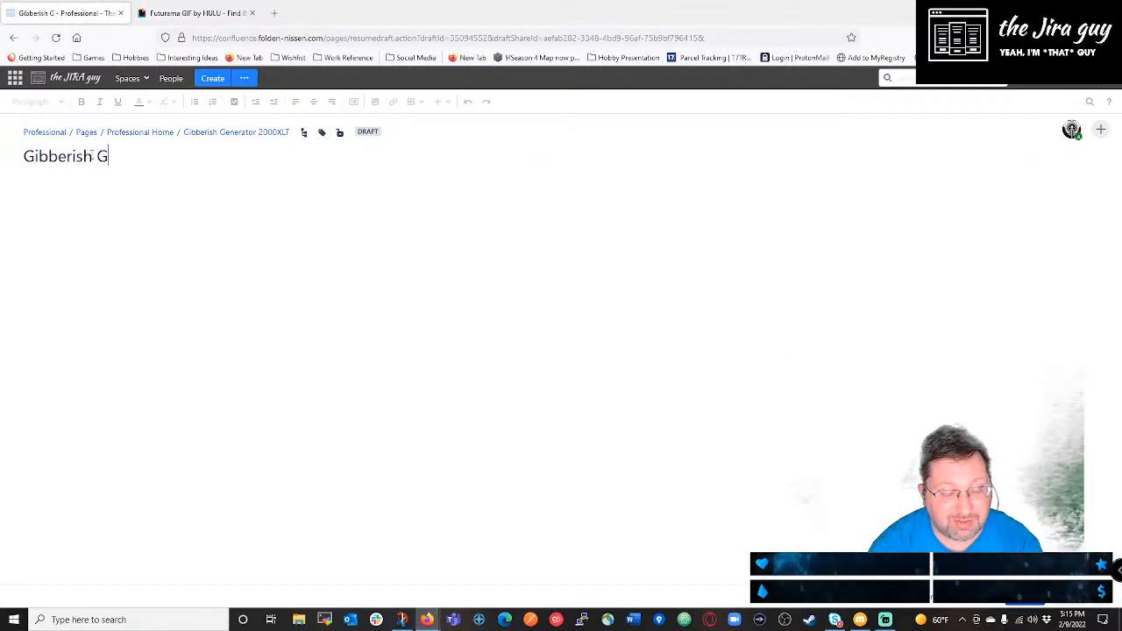
pyautogui.write('enerator 3000XLT')
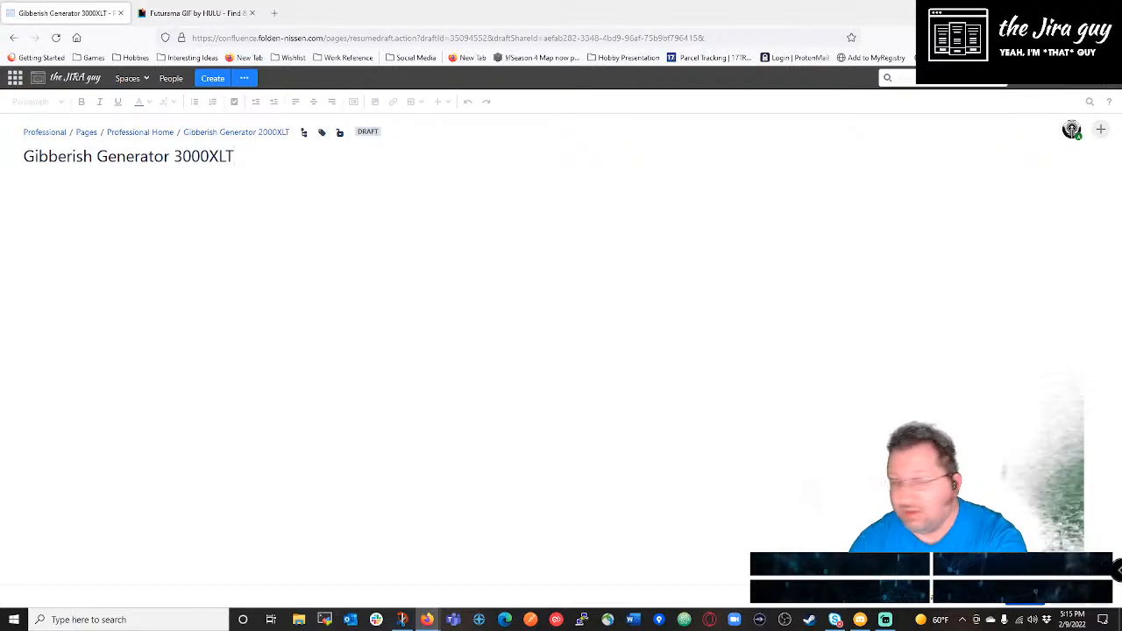
pyautogui.press('super')
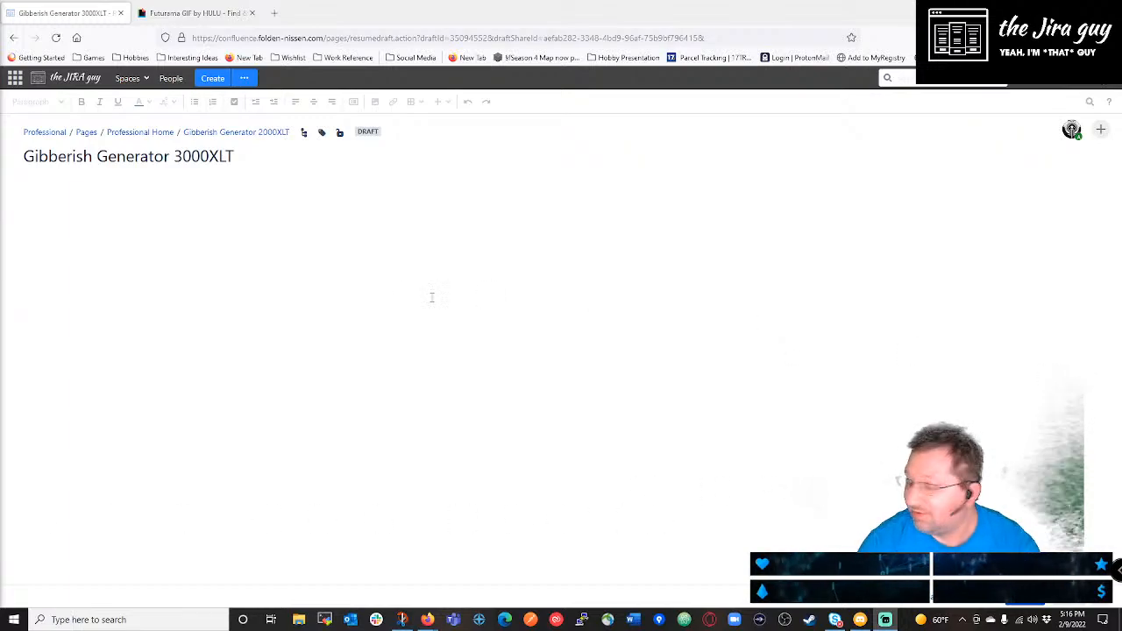
pyautogui.click(208, 193)
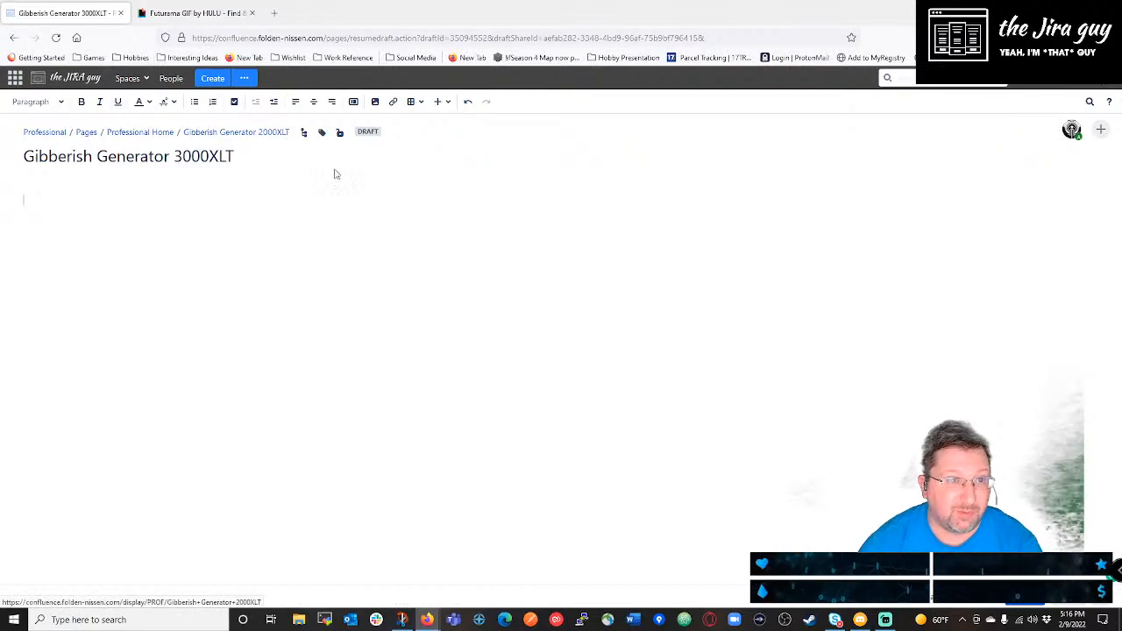
pyautogui.click(353, 101)
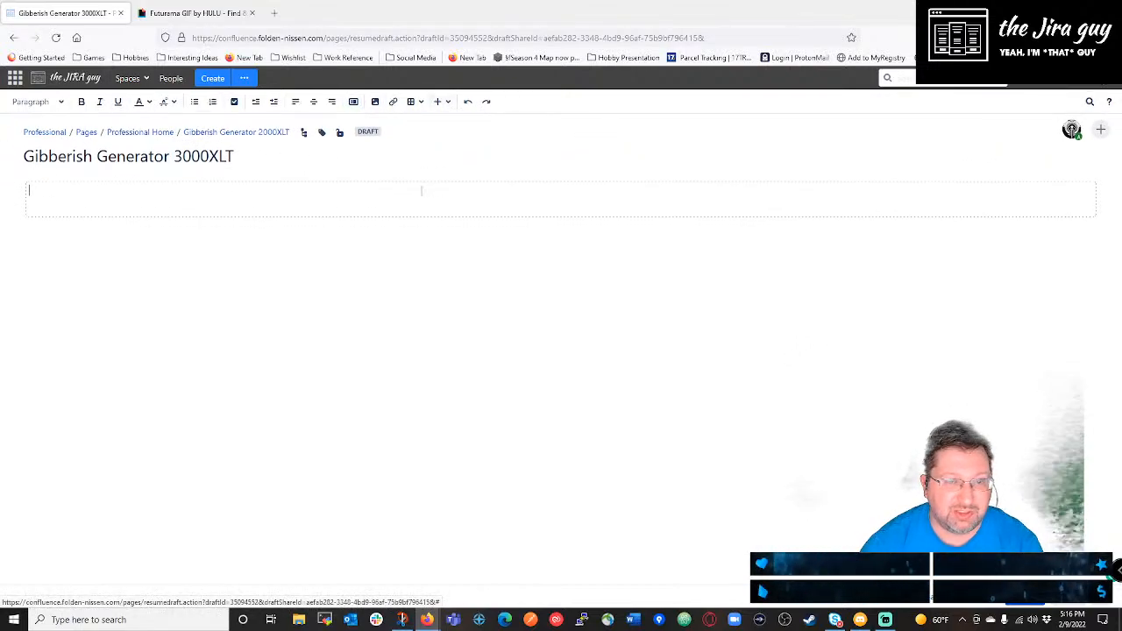
pyautogui.click(354, 102)
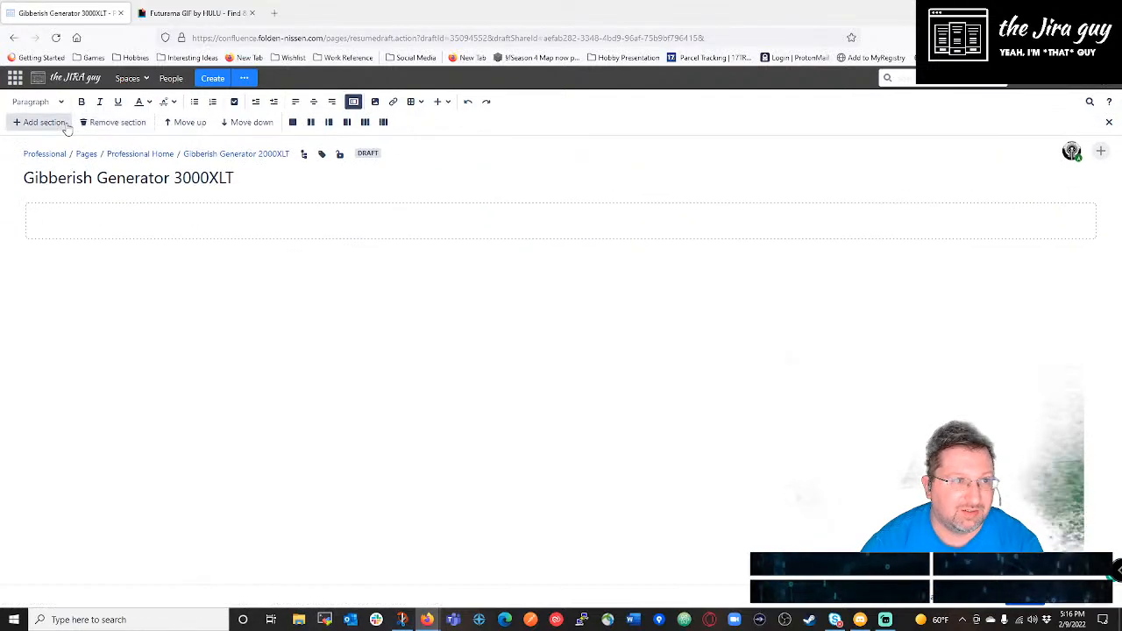
pyautogui.click(105, 121)
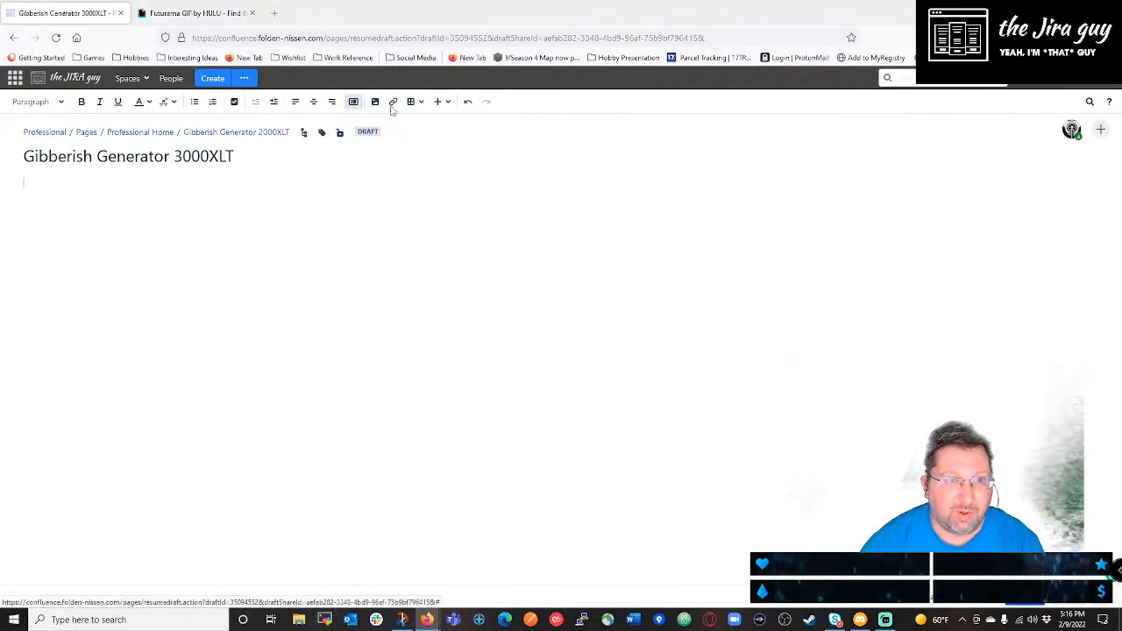
# Insert a Section macro without a border into the page body.
pyautogui.click(439, 102)
pyautogui.click(465, 347)
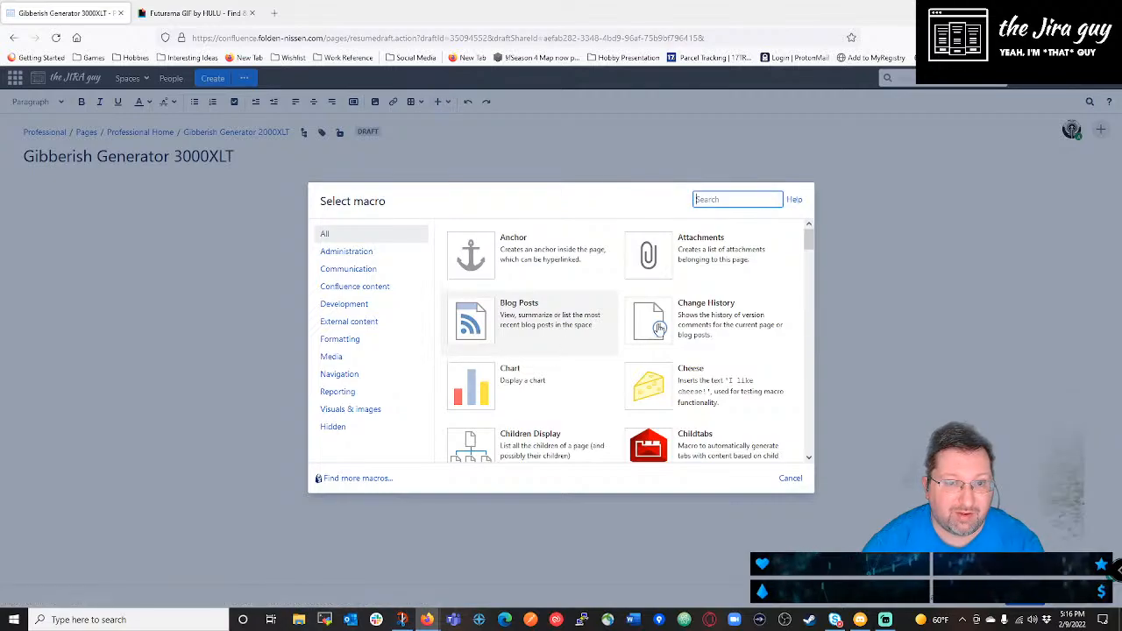
pyautogui.write('sec')
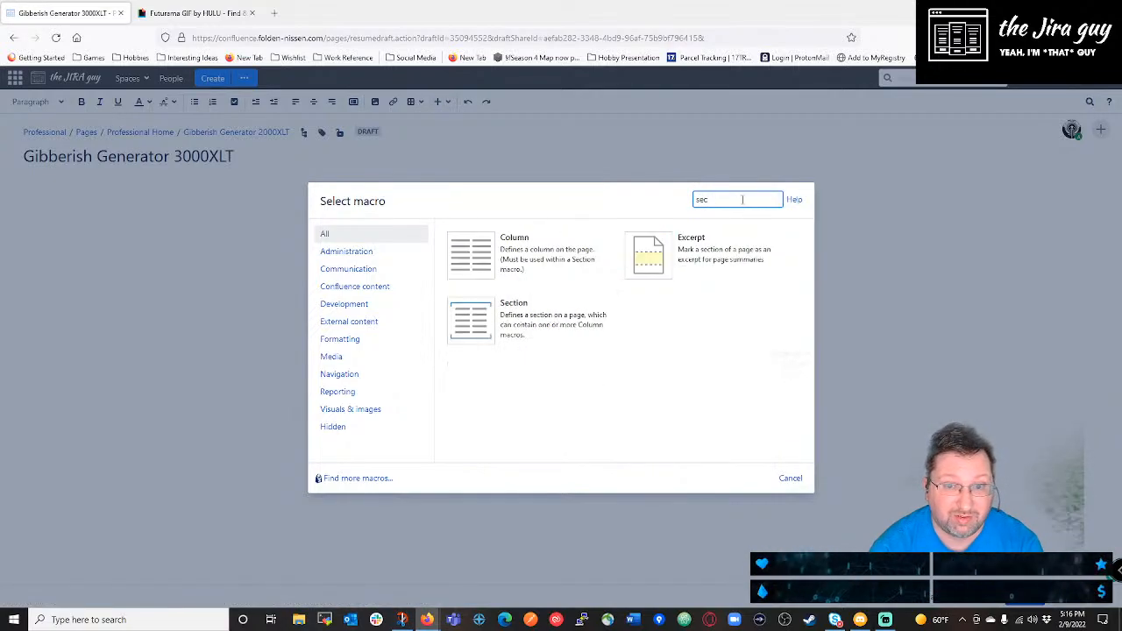
pyautogui.click(529, 327)
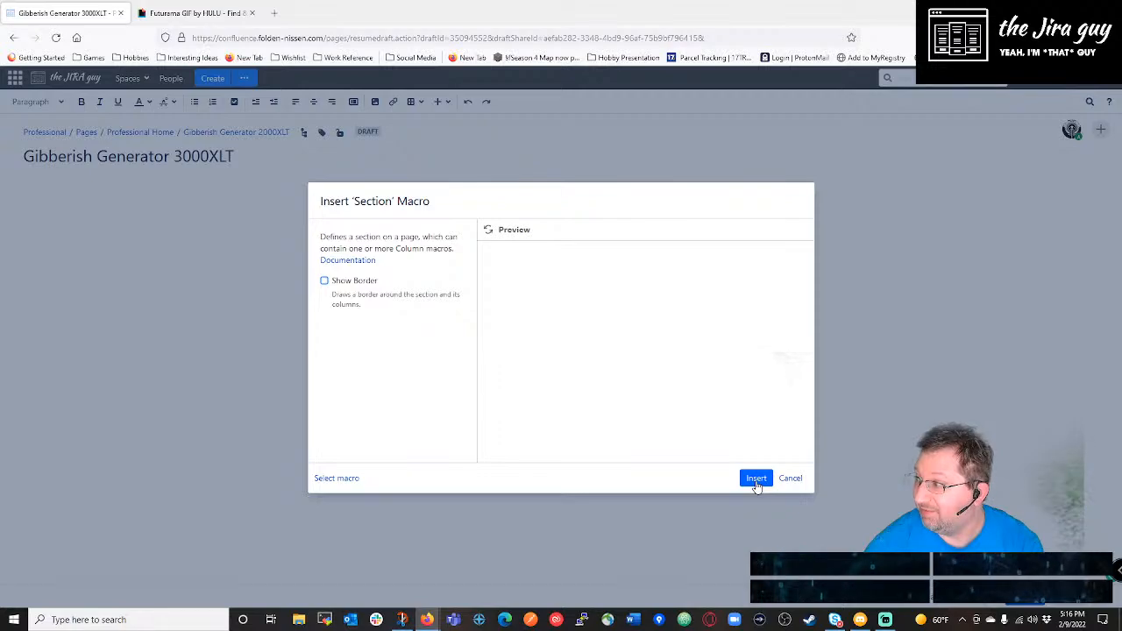
pyautogui.click(756, 479)
# Duplicate the Section macro twice below the original and move the nested copy out so three separate sections are stacked.
pyautogui.click(102, 223)
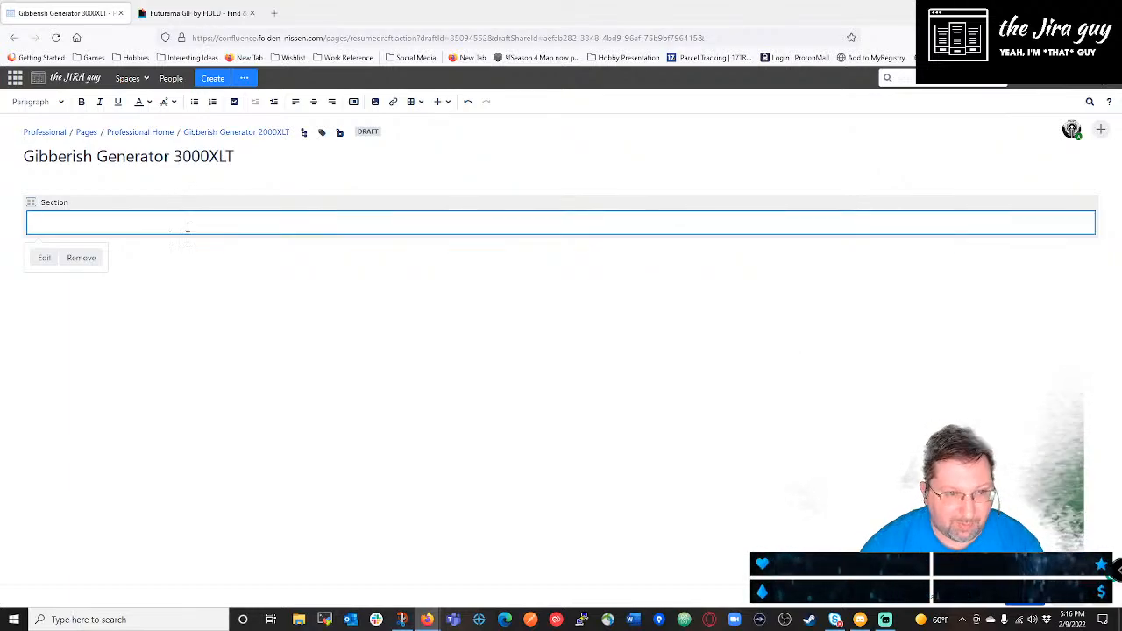
pyautogui.click(198, 260)
pyautogui.hotkey('ctrl', 'v')
pyautogui.hotkey('ctrl', 'v')
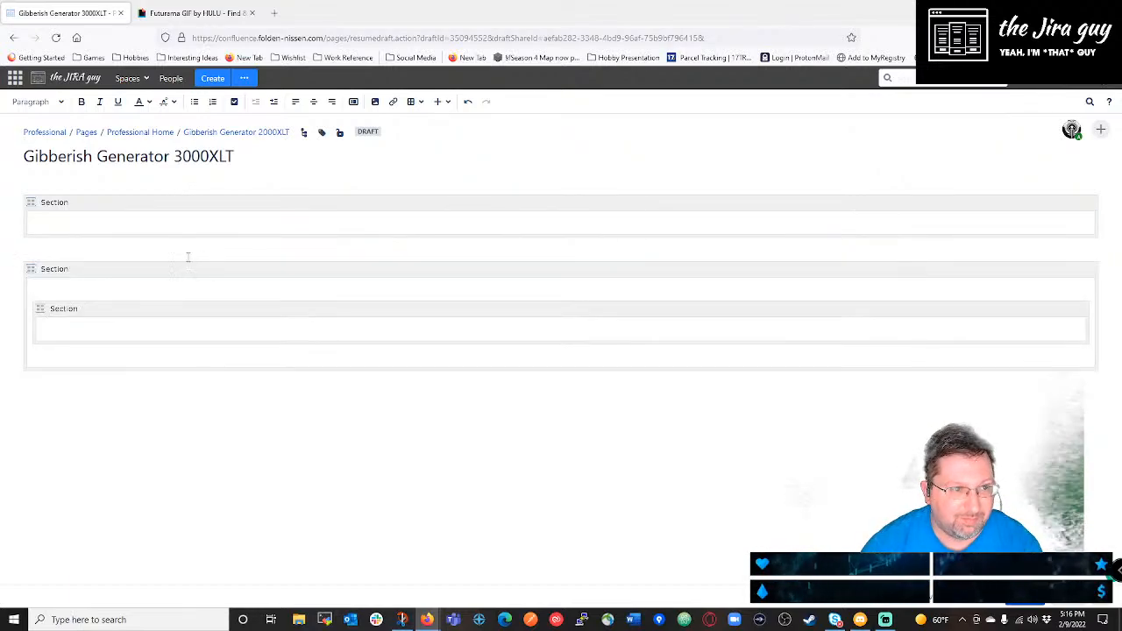
pyautogui.moveTo(146, 300); pyautogui.dragTo(178, 348)
# Toggle the first section's Show Border option on and back off, and save the macro.
pyautogui.click(144, 223)
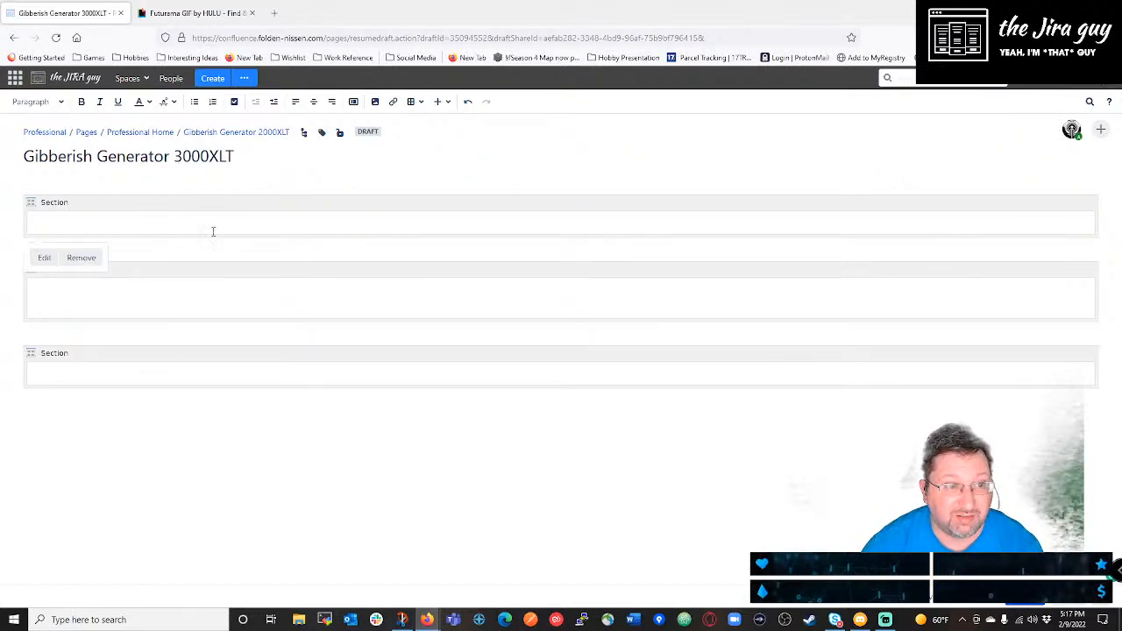
pyautogui.click(41, 257)
pyautogui.click(325, 282)
pyautogui.click(325, 281)
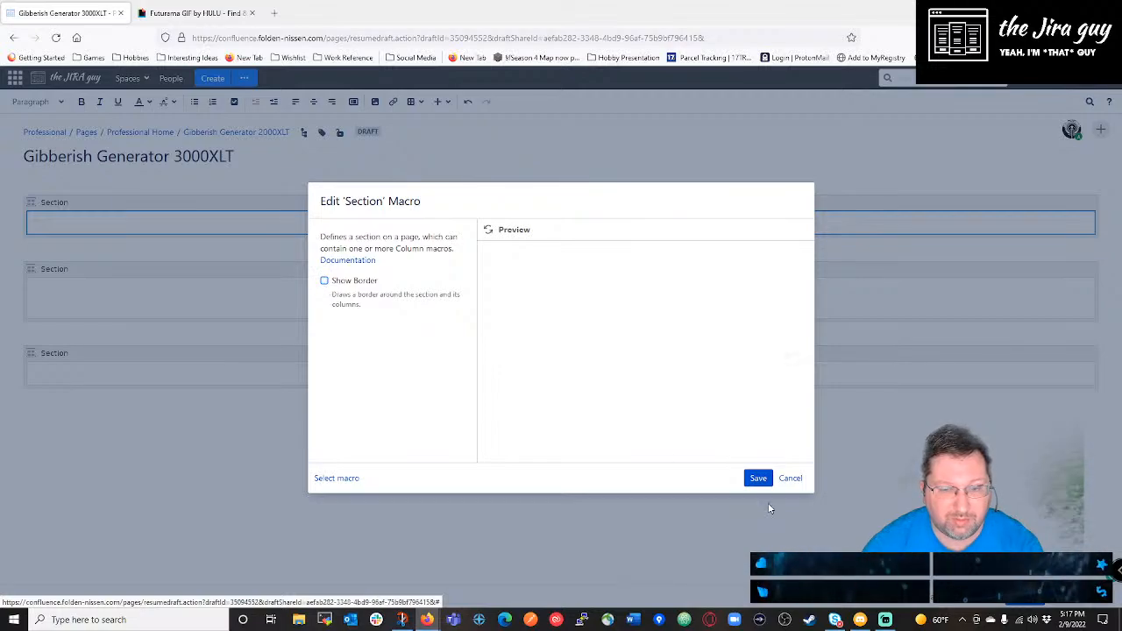
pyautogui.click(755, 478)
# Insert a Column macro with a width of 20% inside the first section.
pyautogui.click(237, 230)
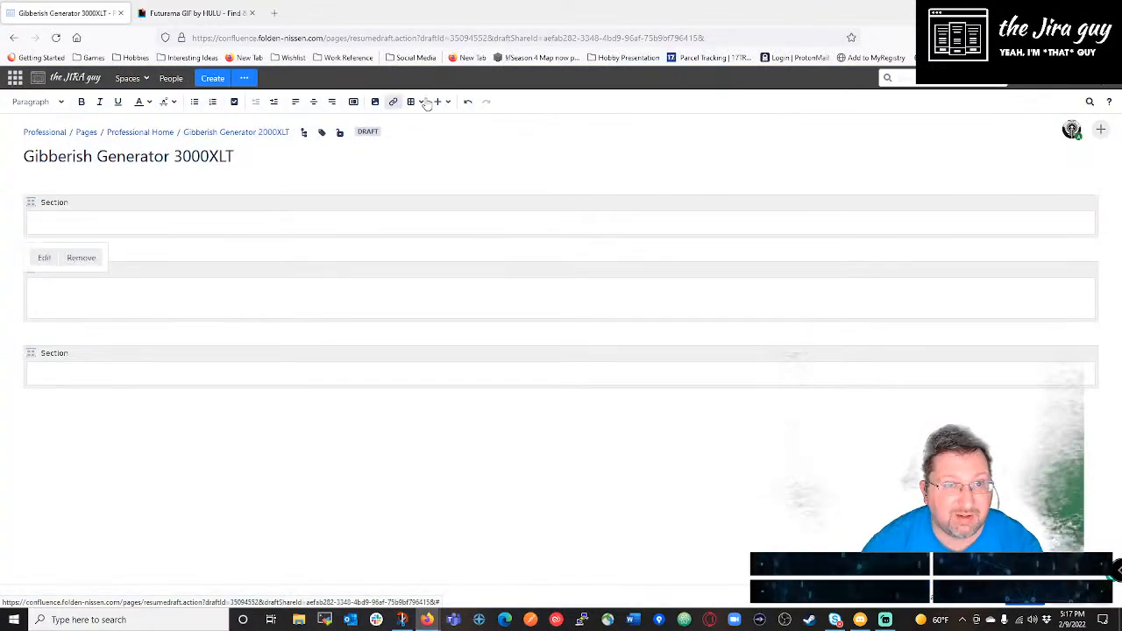
pyautogui.click(445, 103)
pyautogui.click(474, 346)
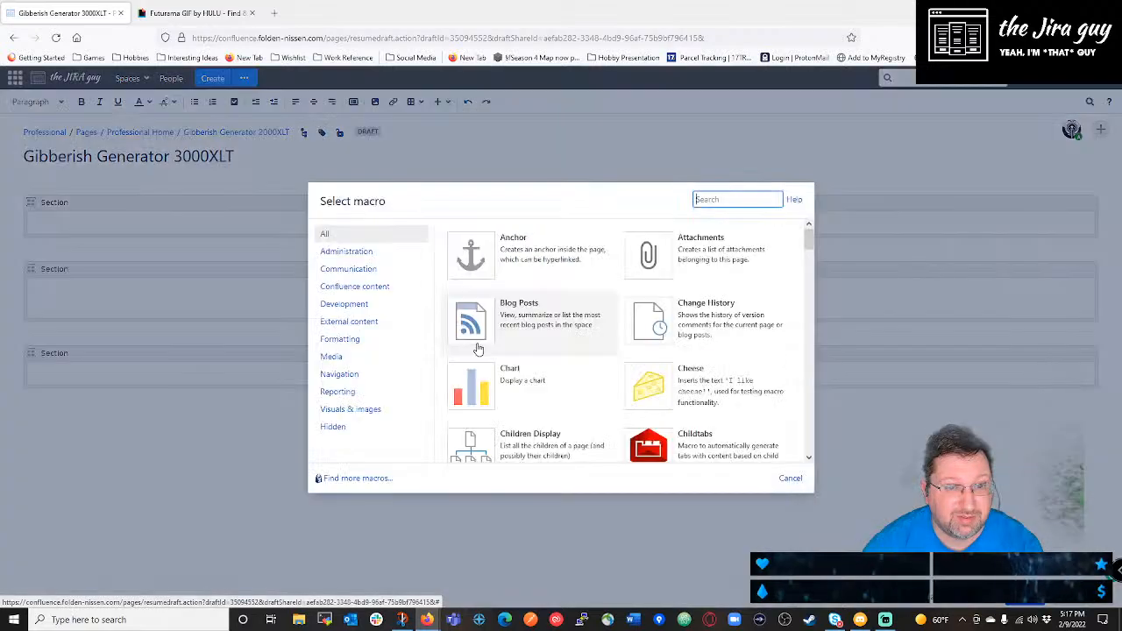
pyautogui.write('col')
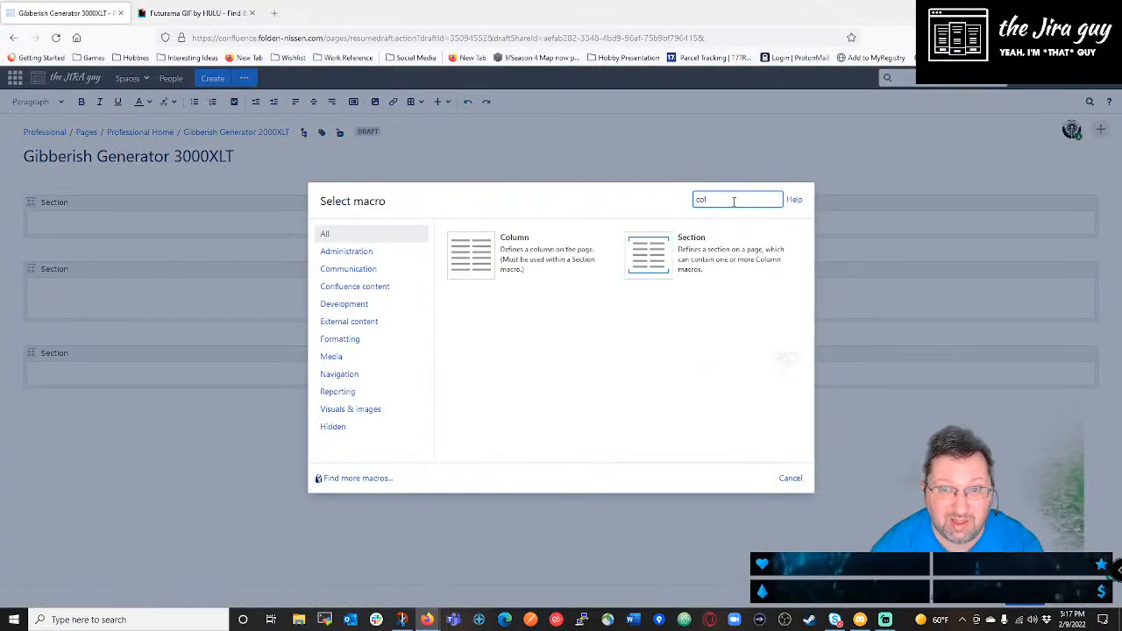
pyautogui.click(517, 261)
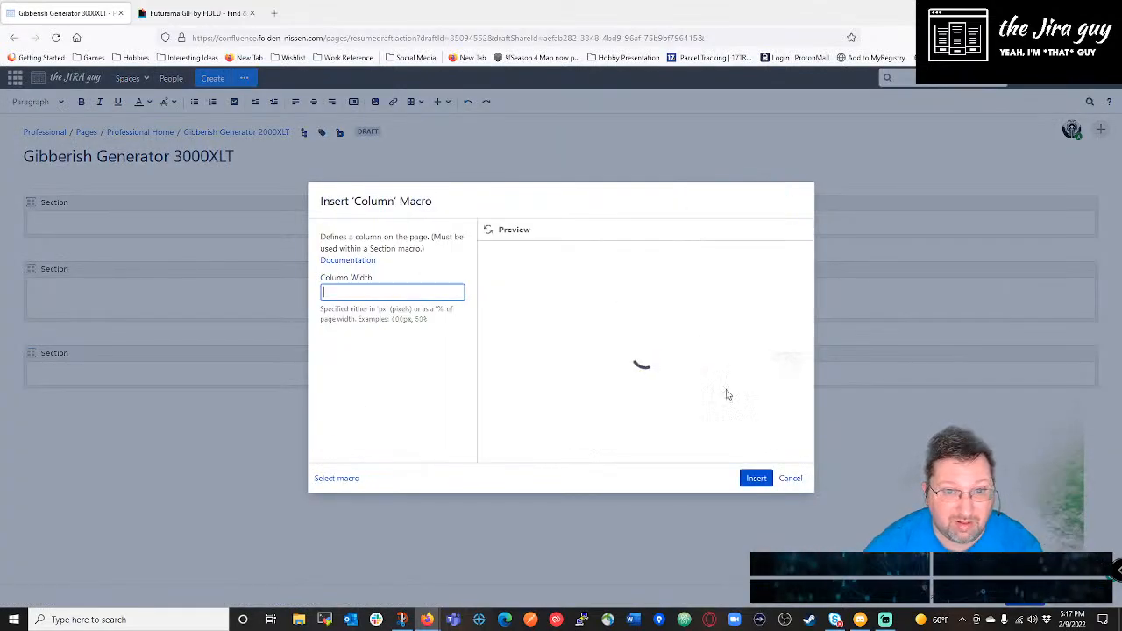
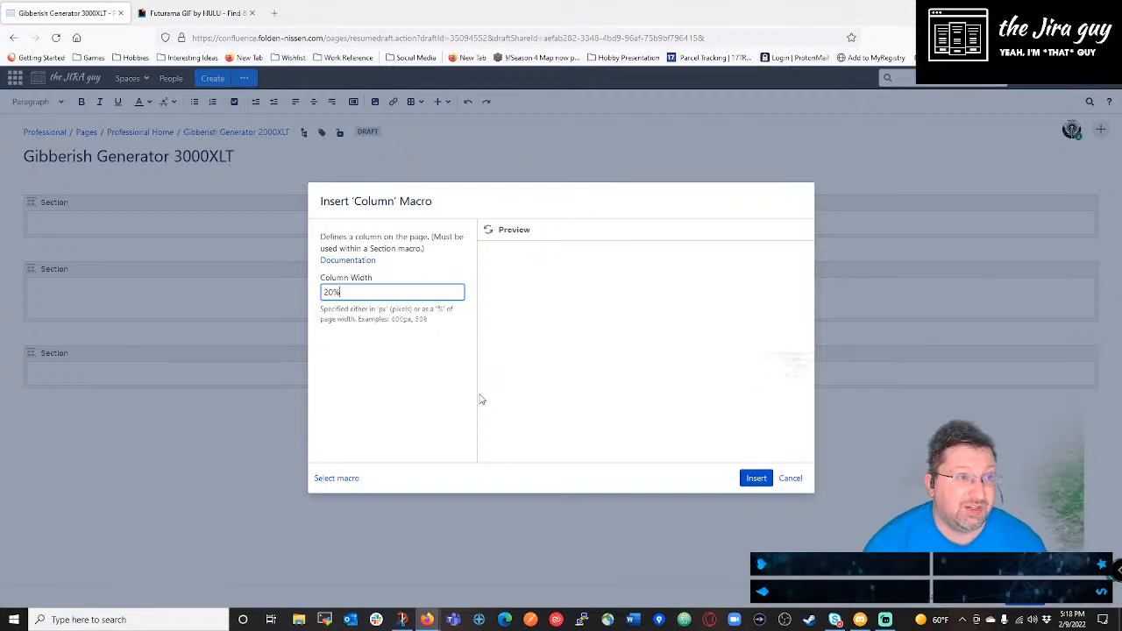
pyautogui.click(756, 478)
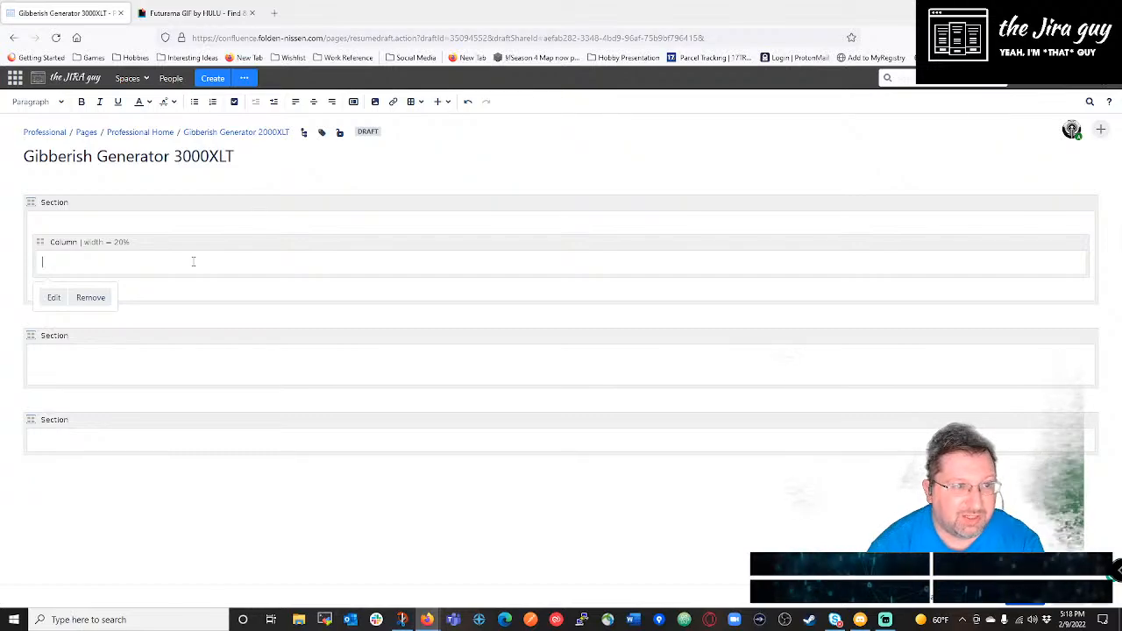
# Insert a Panel macro titled Information inside the column, with title background color #000000 and title text color #FFFFFF.
pyautogui.click(438, 101)
pyautogui.click(460, 346)
pyautogui.write('Panel')
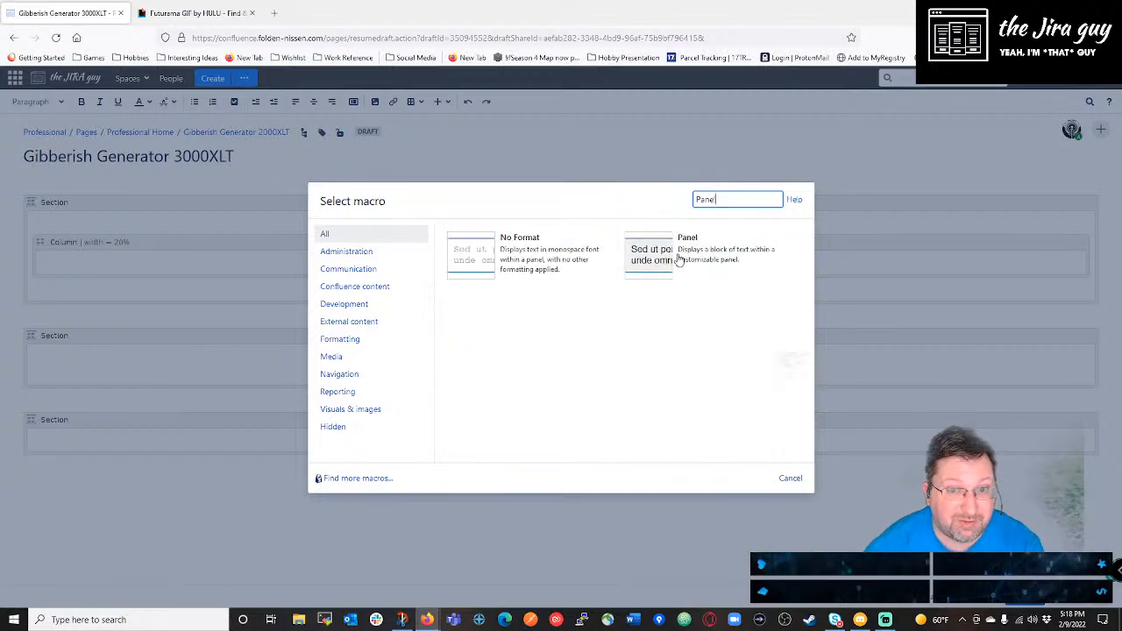
pyautogui.click(654, 268)
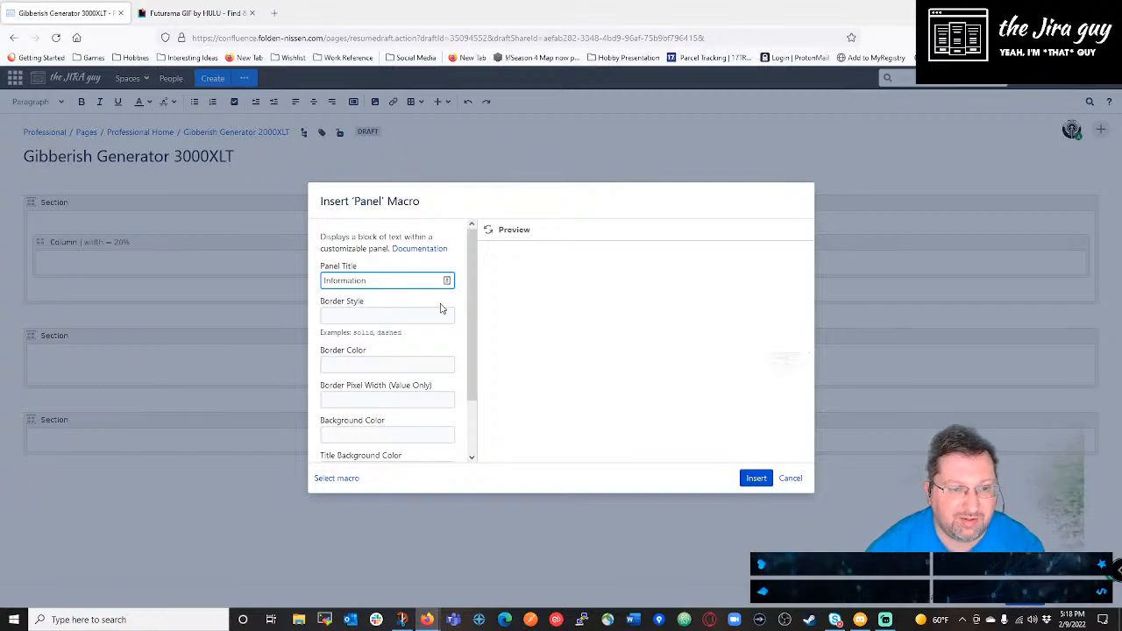
pyautogui.scroll(-1, 441, 307)
pyautogui.click(432, 407)
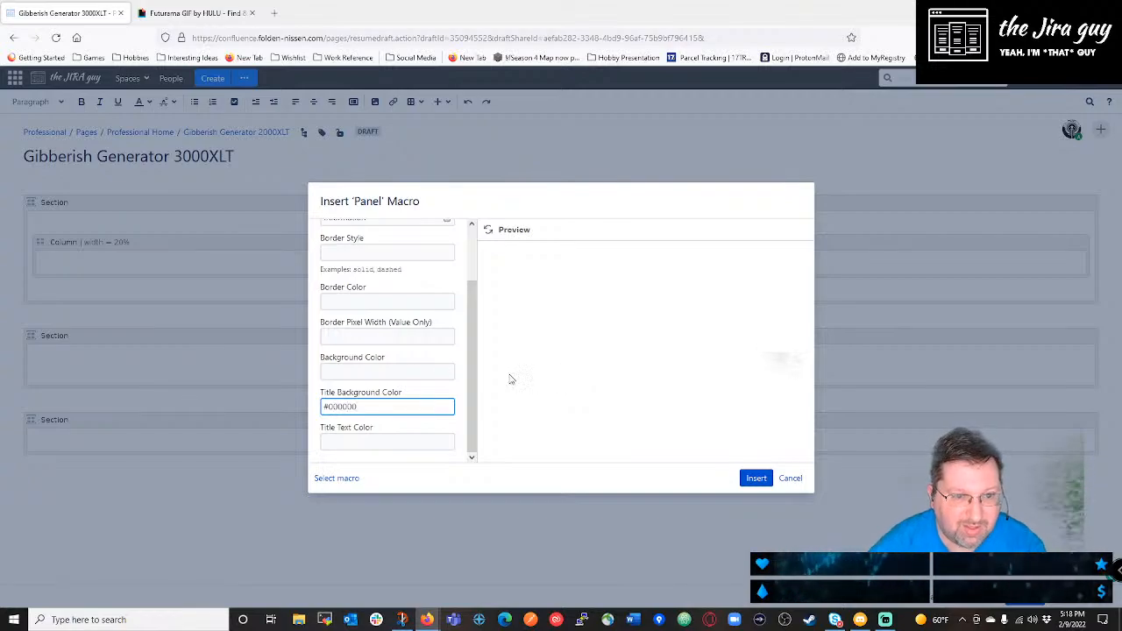
pyautogui.click(427, 442)
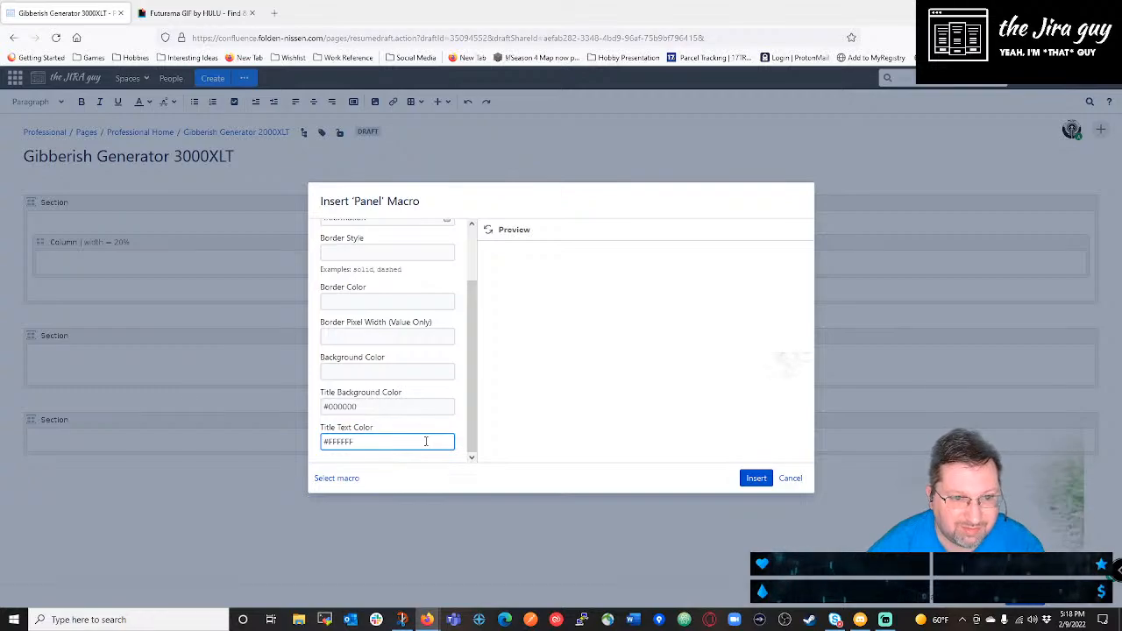
pyautogui.click(756, 478)
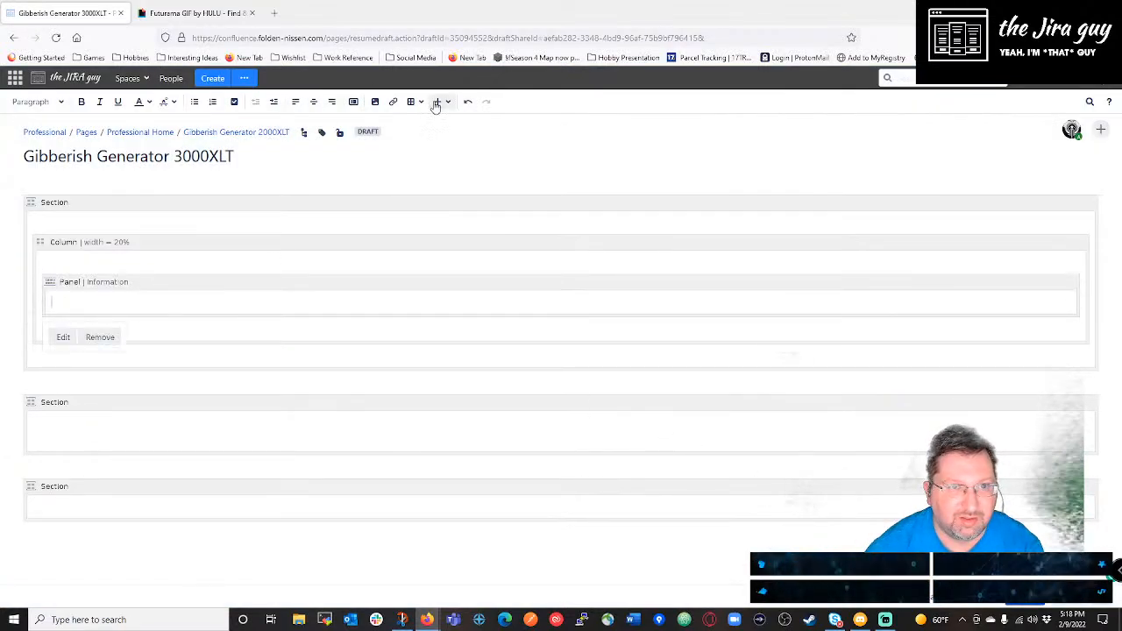
# Insert a User Profile macro for the author's username inside the Information panel.
pyautogui.click(437, 101)
pyautogui.click(464, 346)
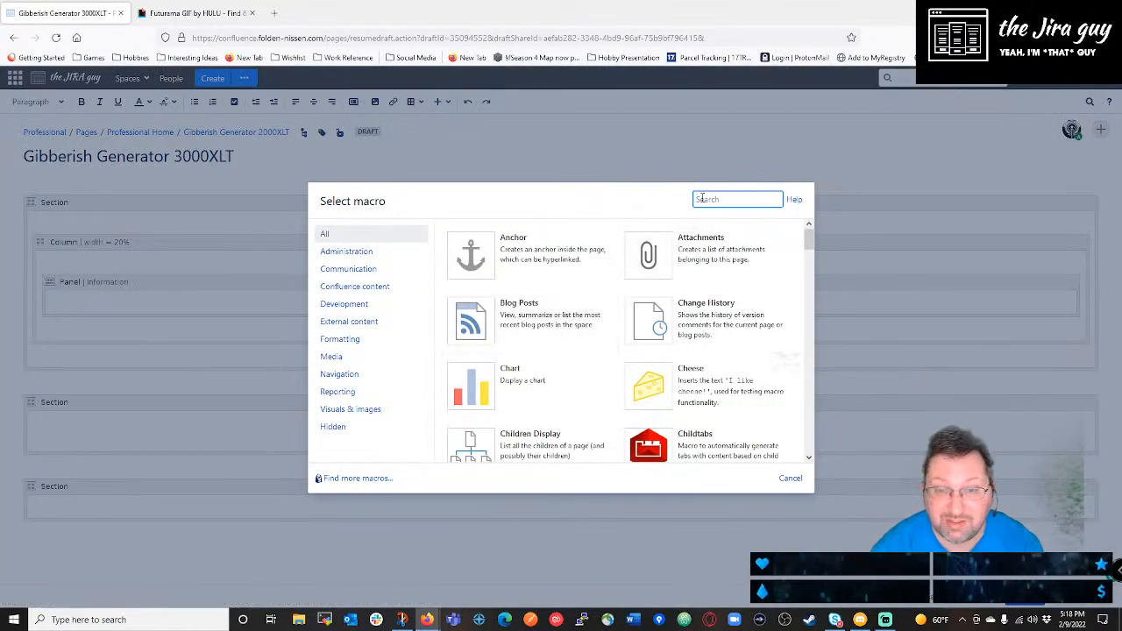
pyautogui.write('user')
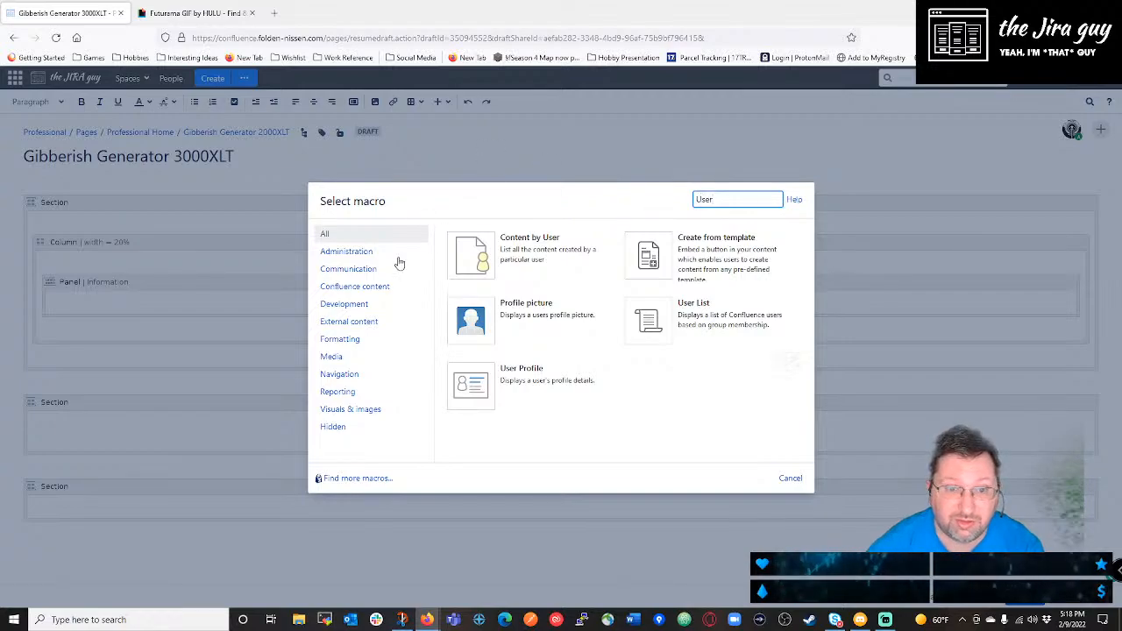
pyautogui.click(566, 384)
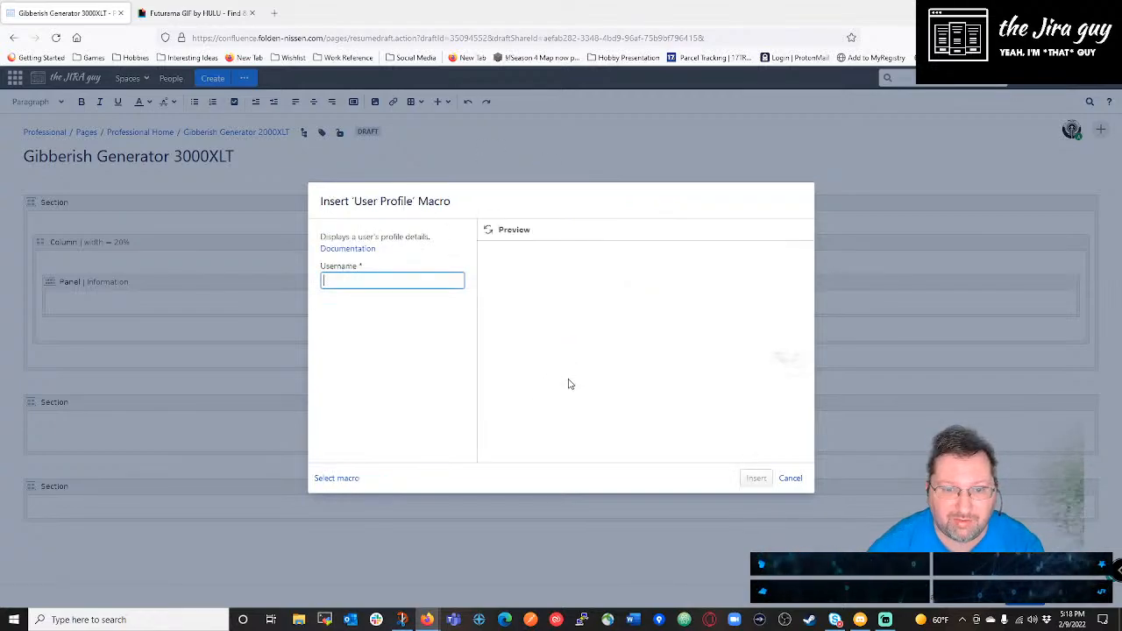
pyautogui.write('rnissen')
pyautogui.click(412, 299)
pyautogui.click(756, 478)
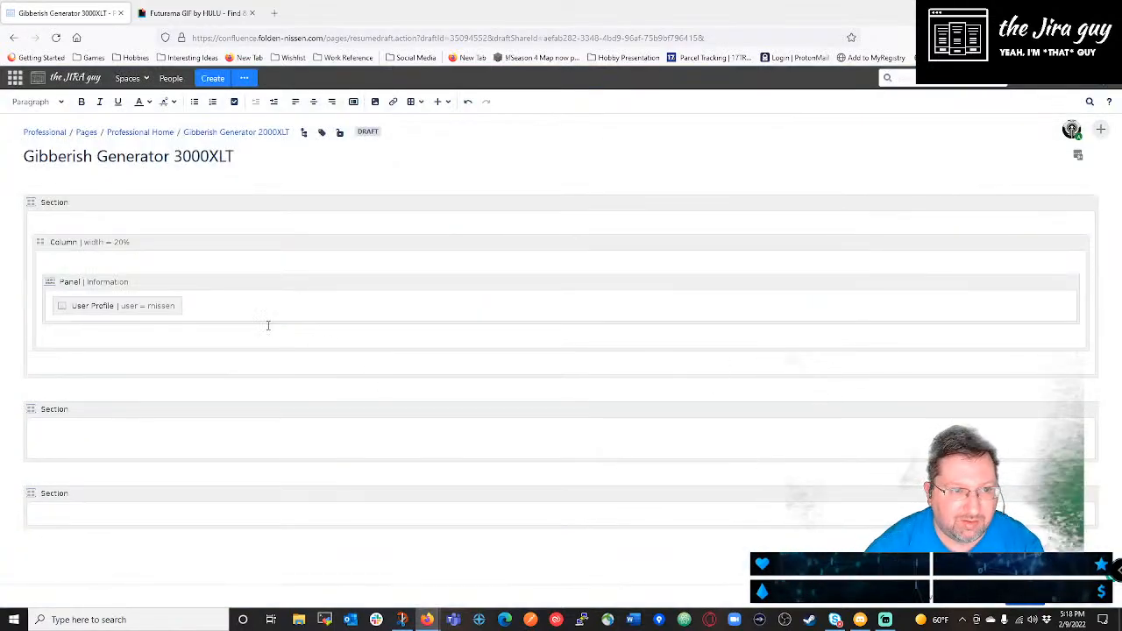
# Insert a Table of Contents macro with a maximum heading level of 3 below the User Profile in the Information panel.
pyautogui.press('Return')
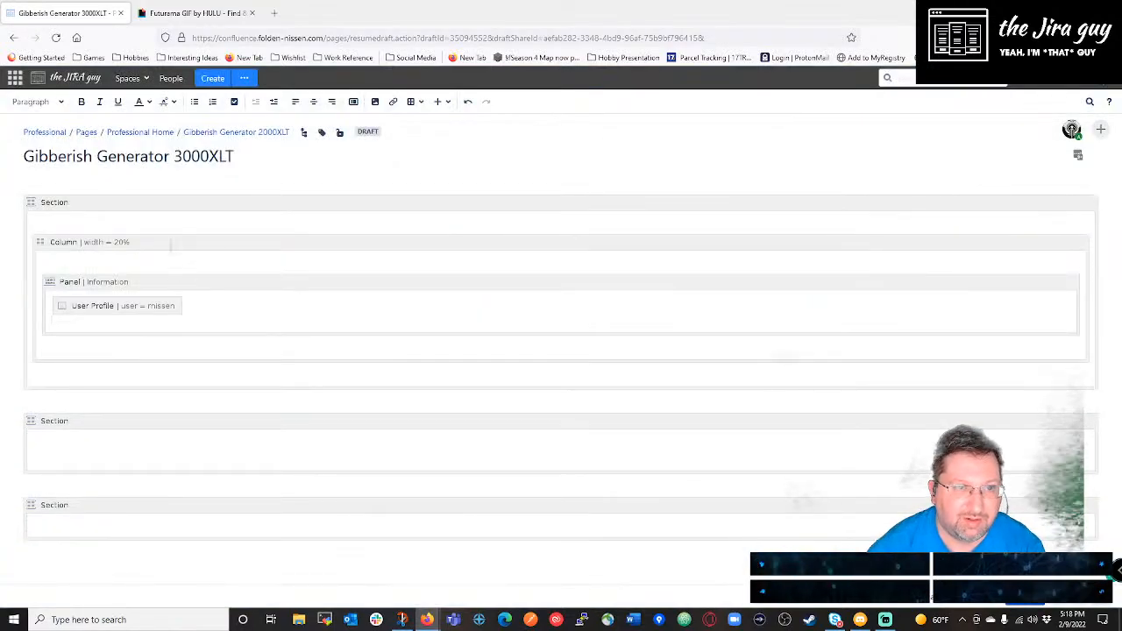
pyautogui.click(437, 101)
pyautogui.click(486, 323)
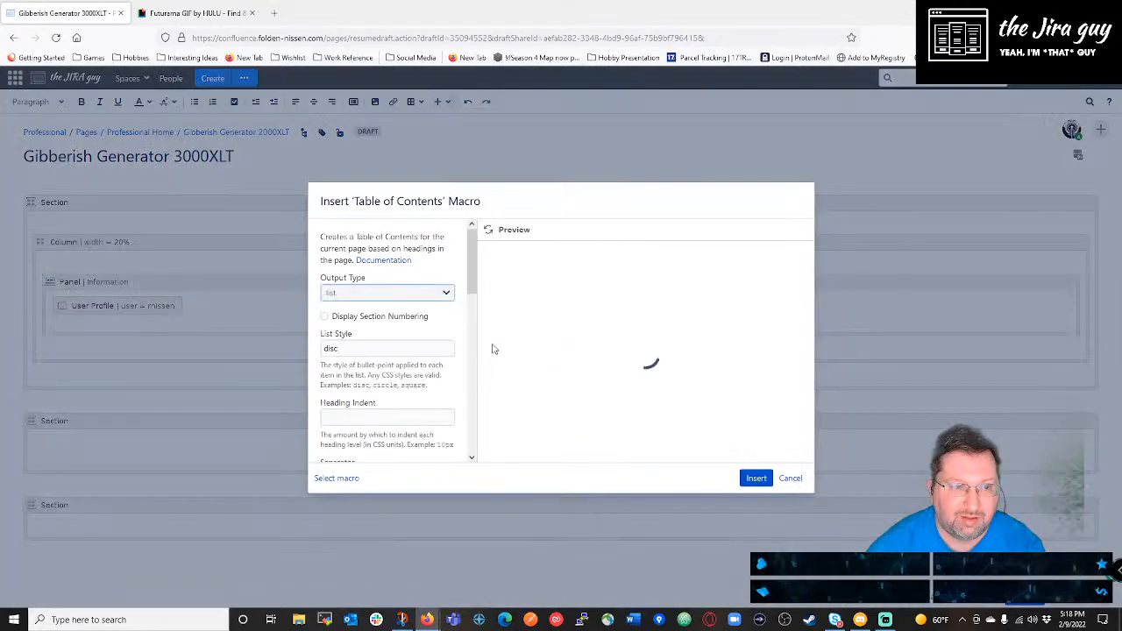
pyautogui.scroll(-10, 404, 386)
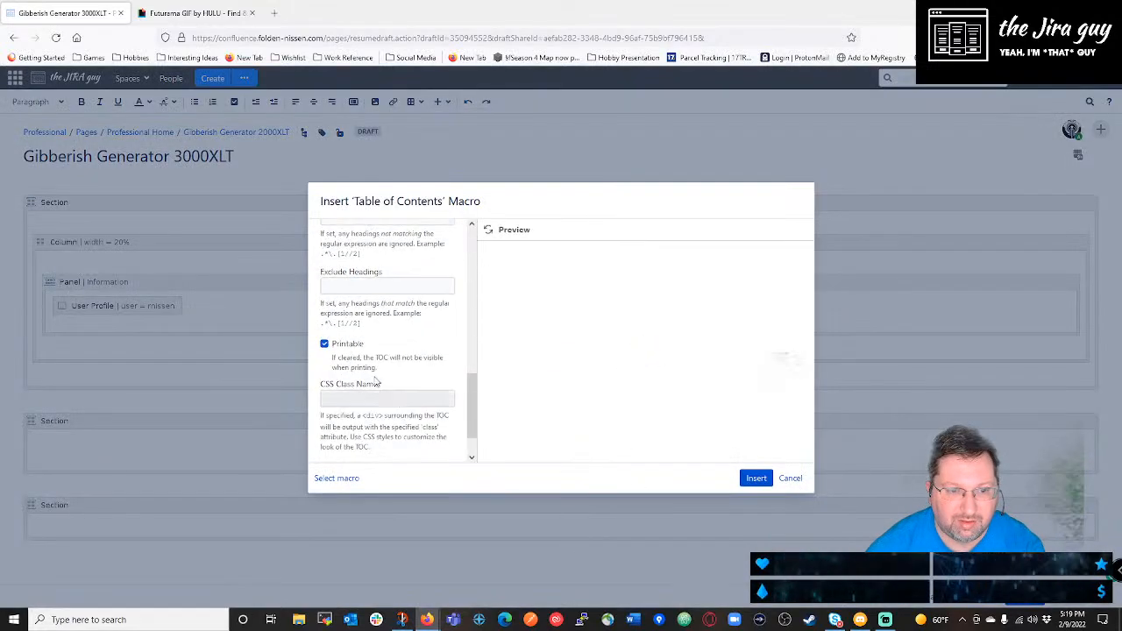
pyautogui.scroll(3, 358, 359)
pyautogui.moveTo(365, 282); pyautogui.dragTo(277, 279)
pyautogui.write('3')
pyautogui.click(755, 478)
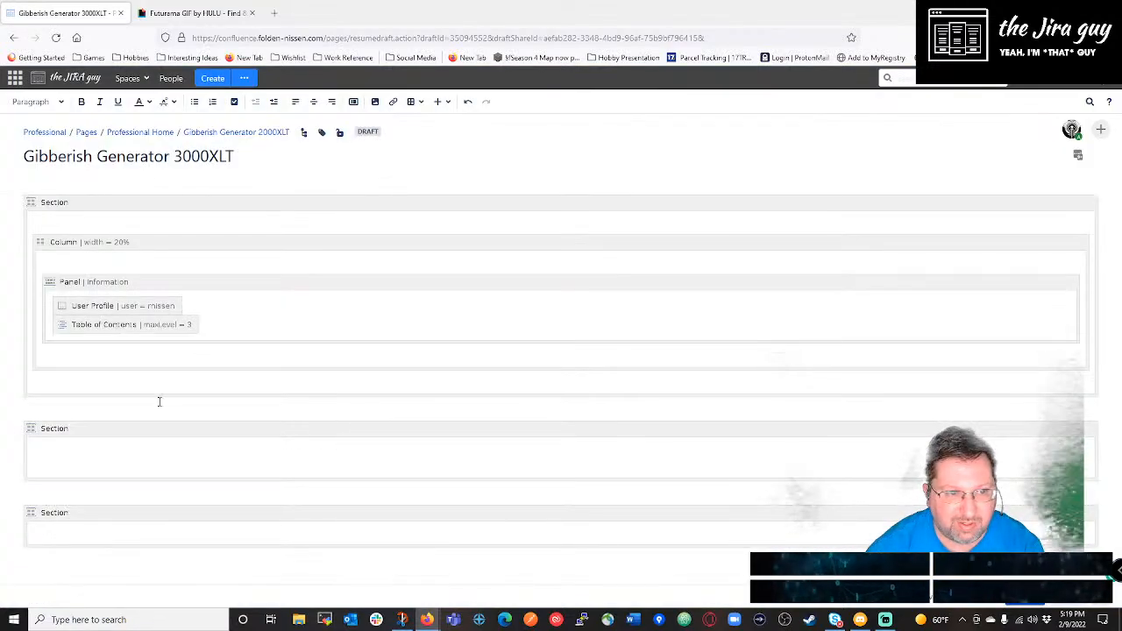
# Insert a Column macro with no set width below the 20% column in the first section.
pyautogui.click(95, 389)
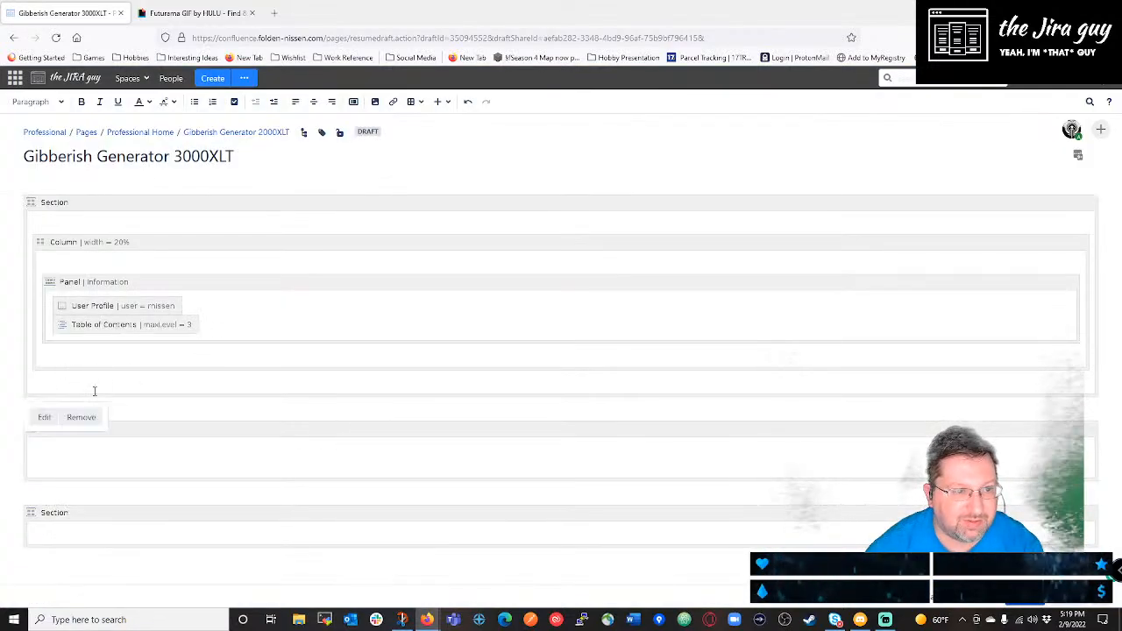
pyautogui.click(448, 102)
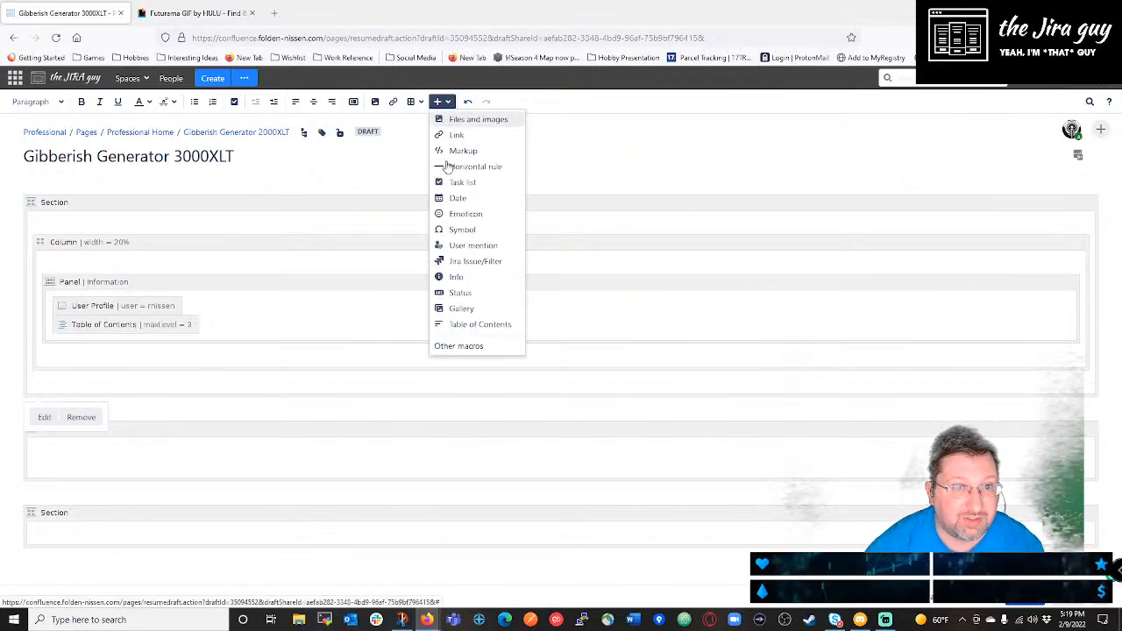
pyautogui.click(469, 348)
pyautogui.scroll(-5, 634, 389)
pyautogui.scroll(5, 697, 355)
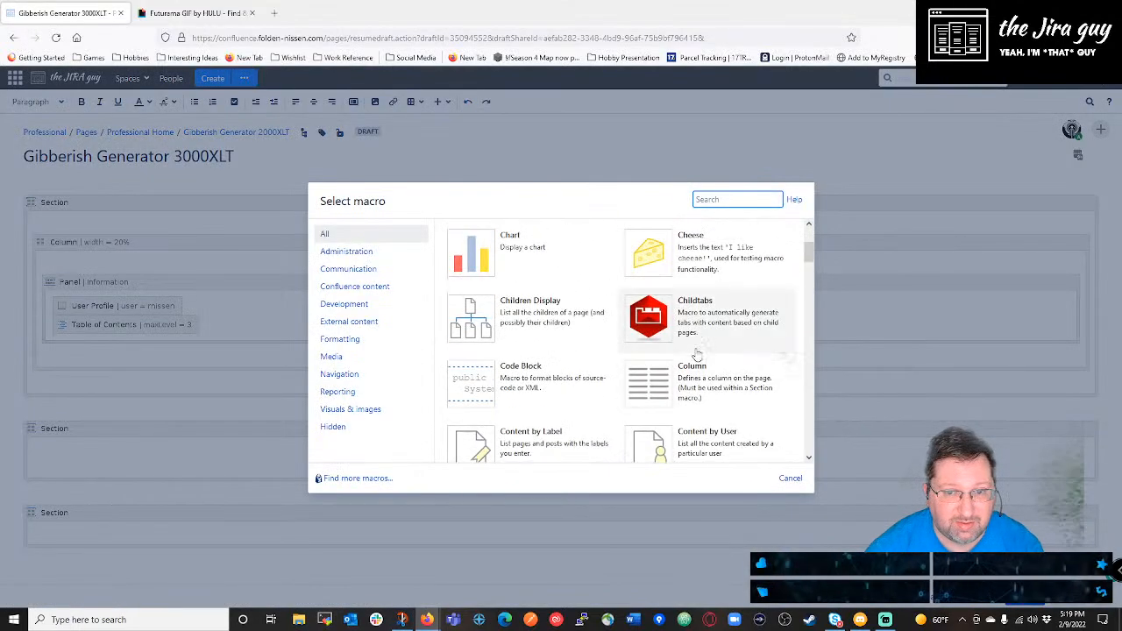
pyautogui.click(694, 364)
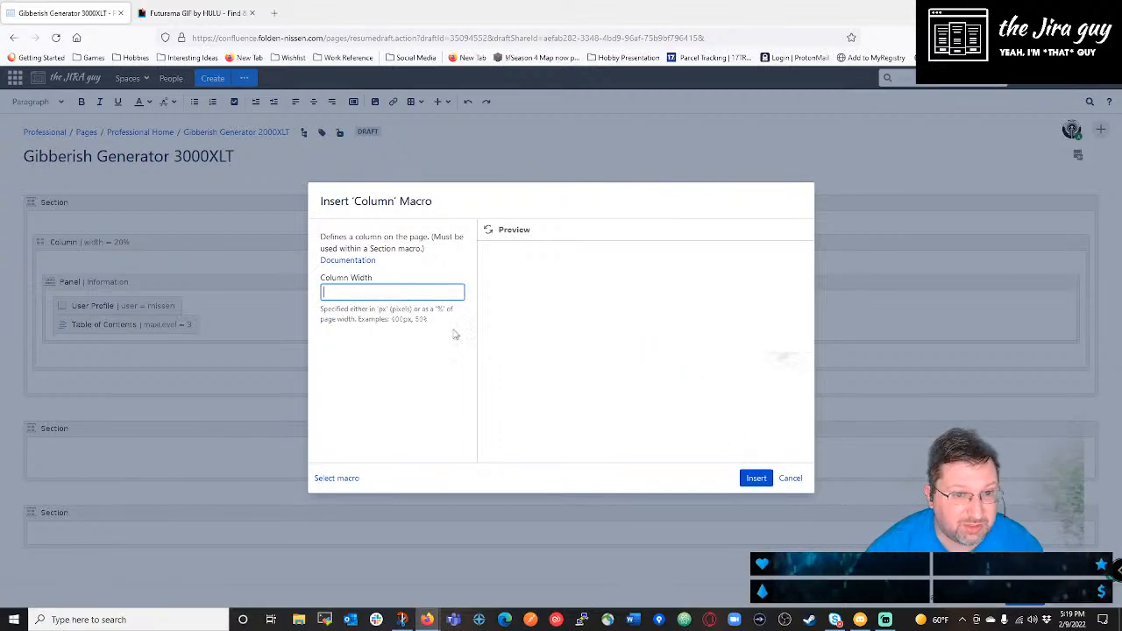
pyautogui.click(756, 478)
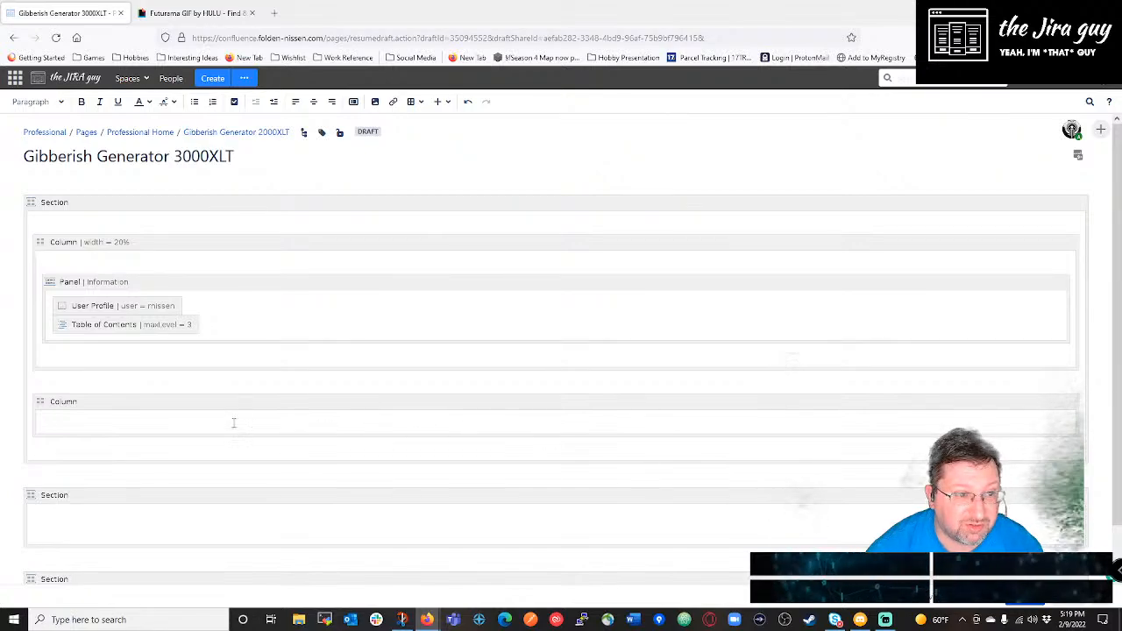
# Insert a Loremipsum macro with the default number of paragraphs in the new column of the first section.
pyautogui.click(100, 401)
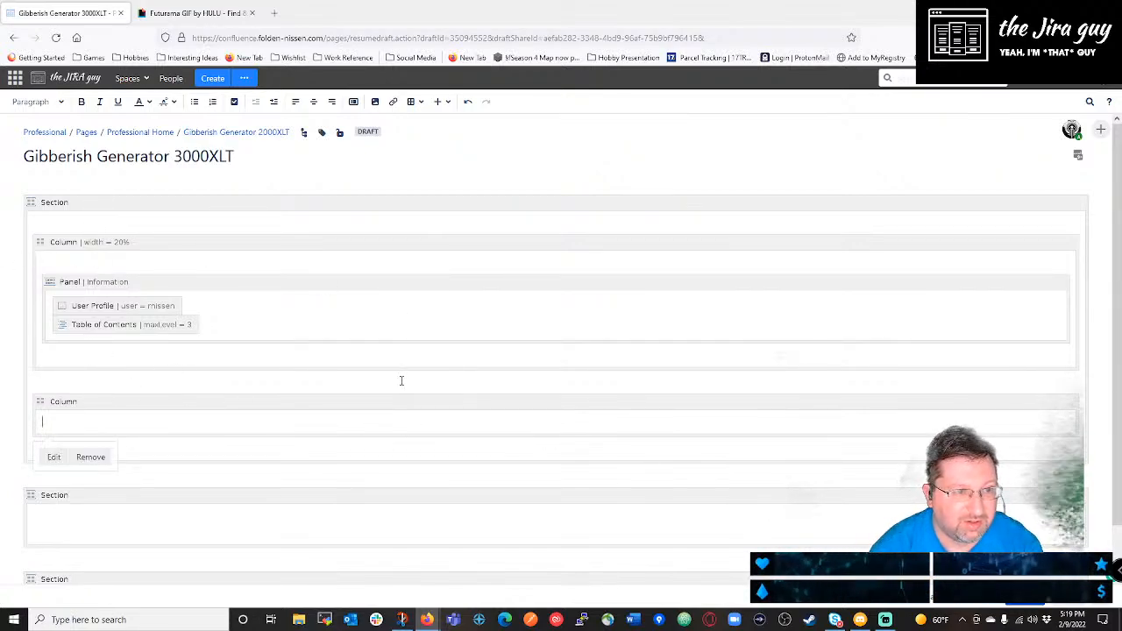
pyautogui.click(444, 102)
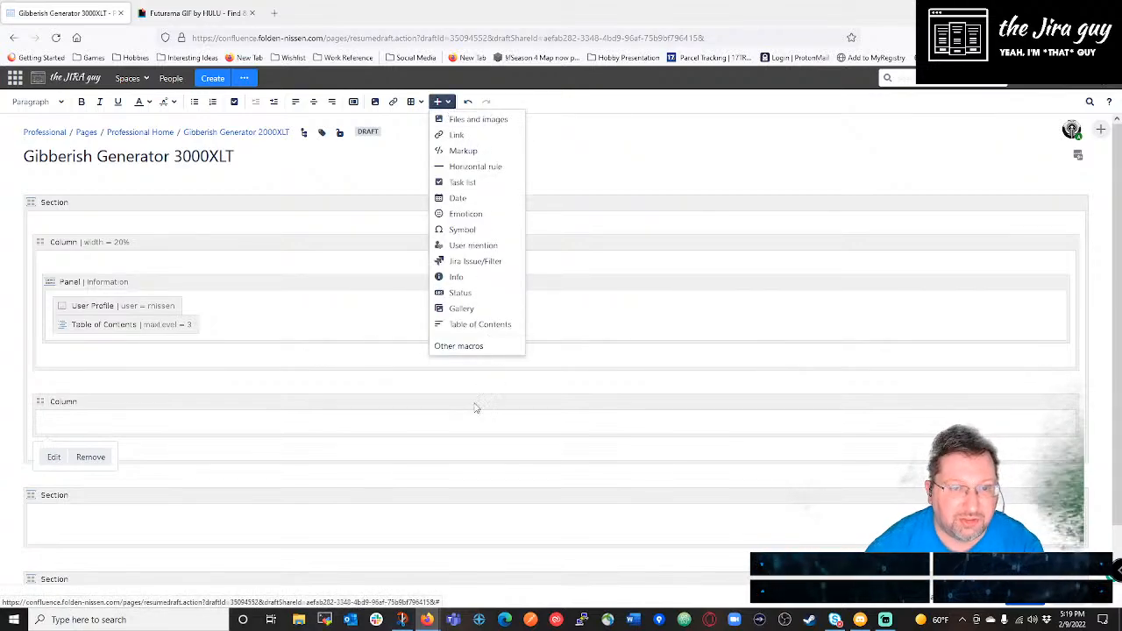
pyautogui.click(454, 346)
pyautogui.write('len')
pyautogui.press('BackSpace')
pyautogui.press('BackSpace')
pyautogui.press('BackSpace')
pyautogui.write('lor')
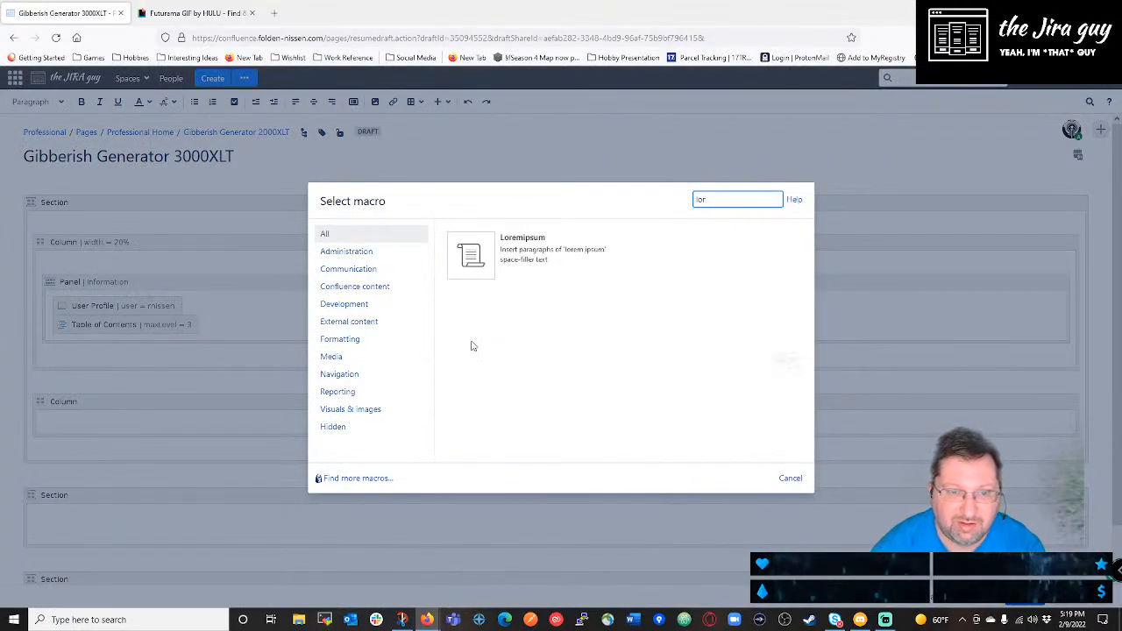
pyautogui.click(517, 254)
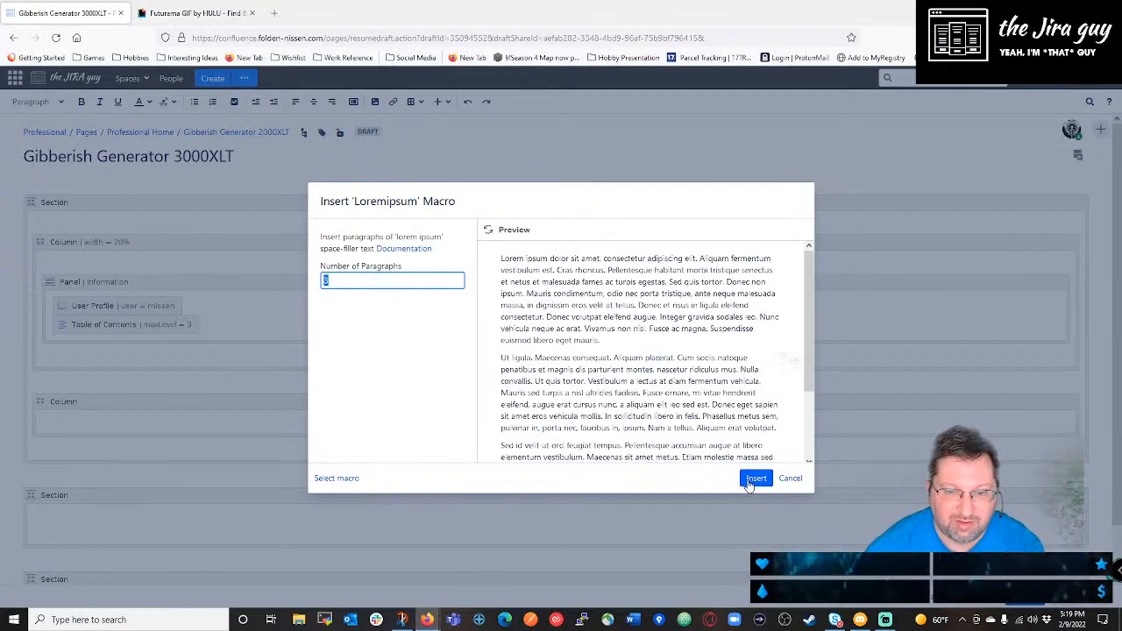
pyautogui.click(749, 484)
# Set the column's Loremipsum macro to 2 paragraphs.
pyautogui.doubleClick(99, 428)
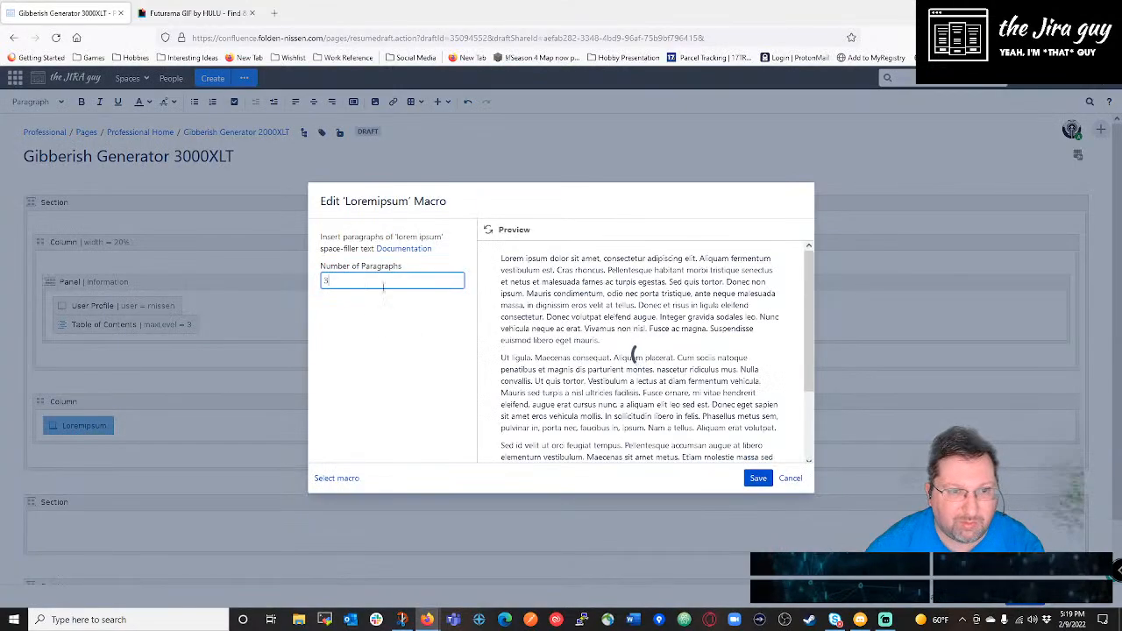
pyautogui.write('2')
pyautogui.click(756, 478)
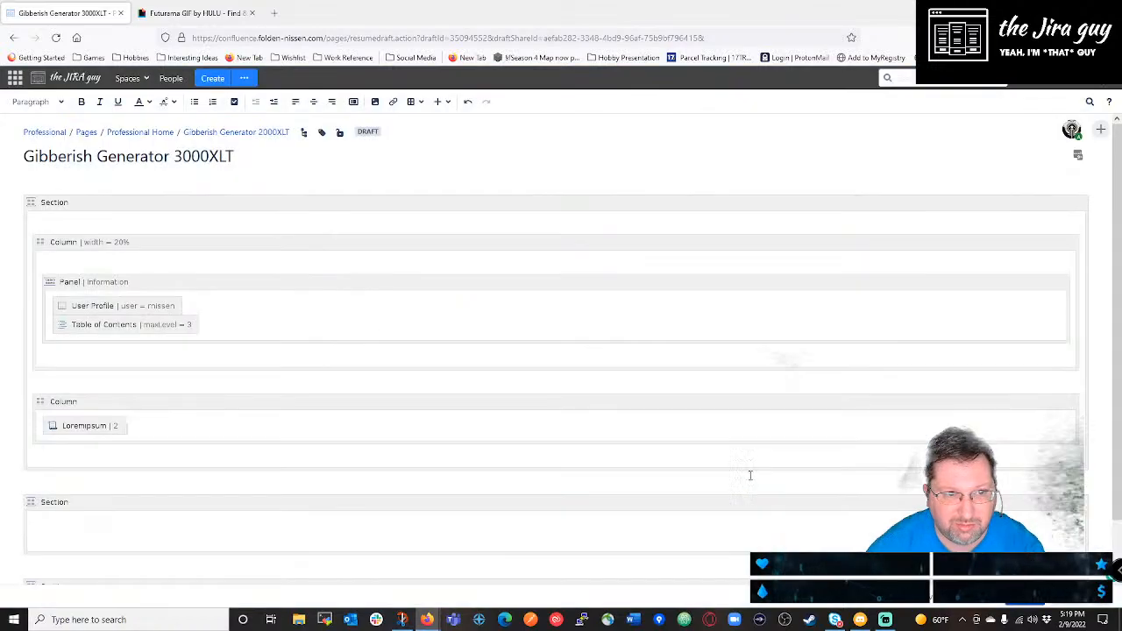
# Insert a Loremipsum macro with the default number of paragraphs in the second section.
pyautogui.click(676, 491)
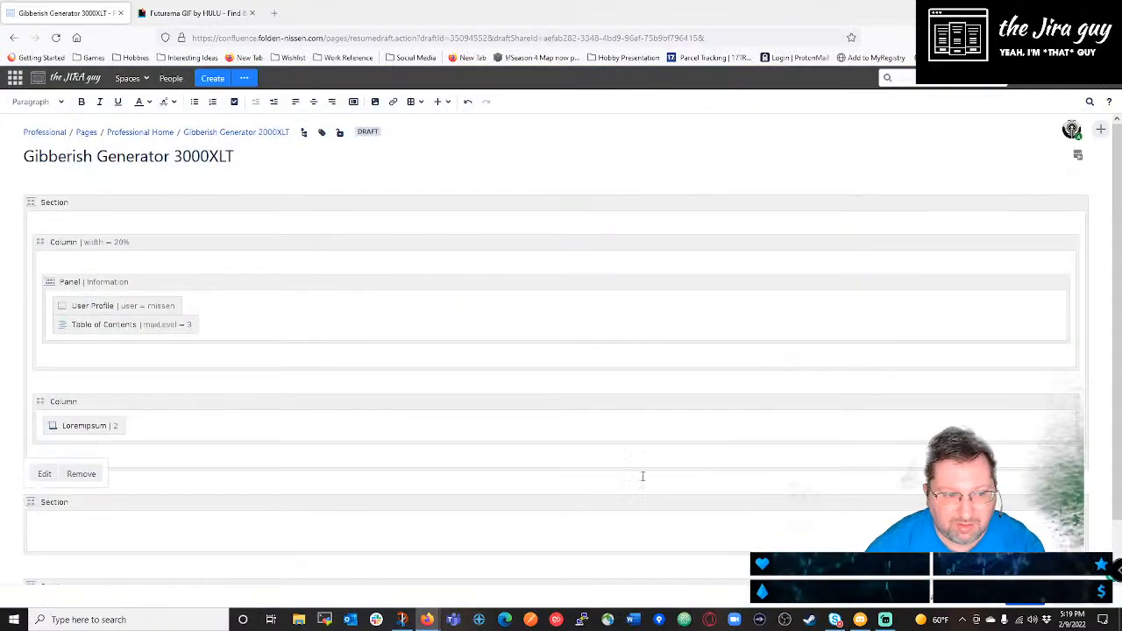
pyautogui.click(441, 101)
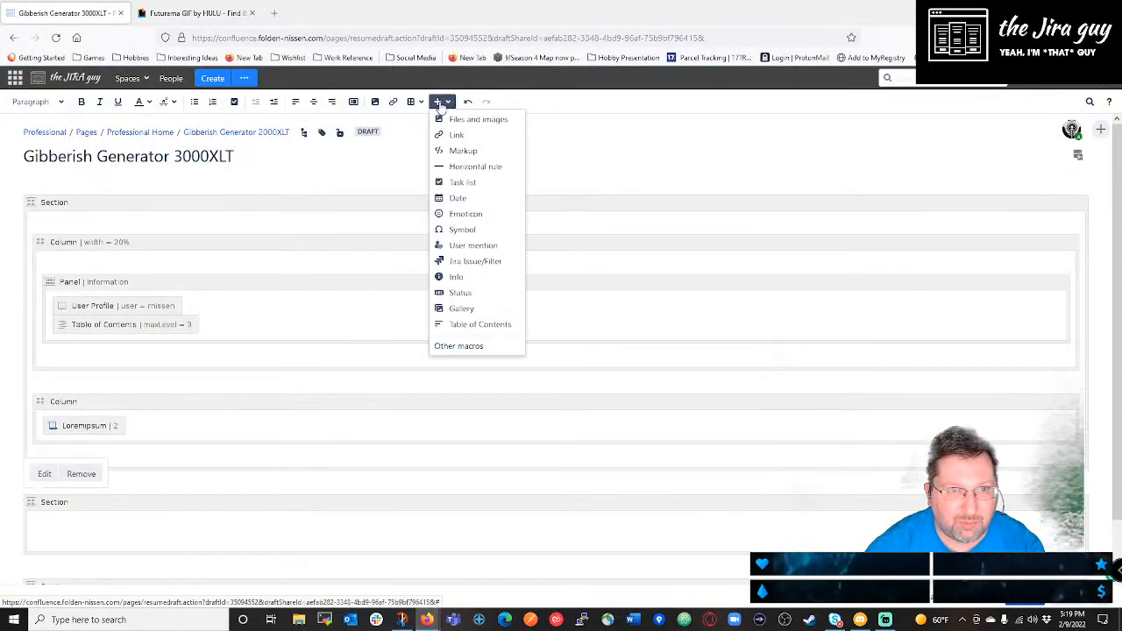
pyautogui.click(464, 346)
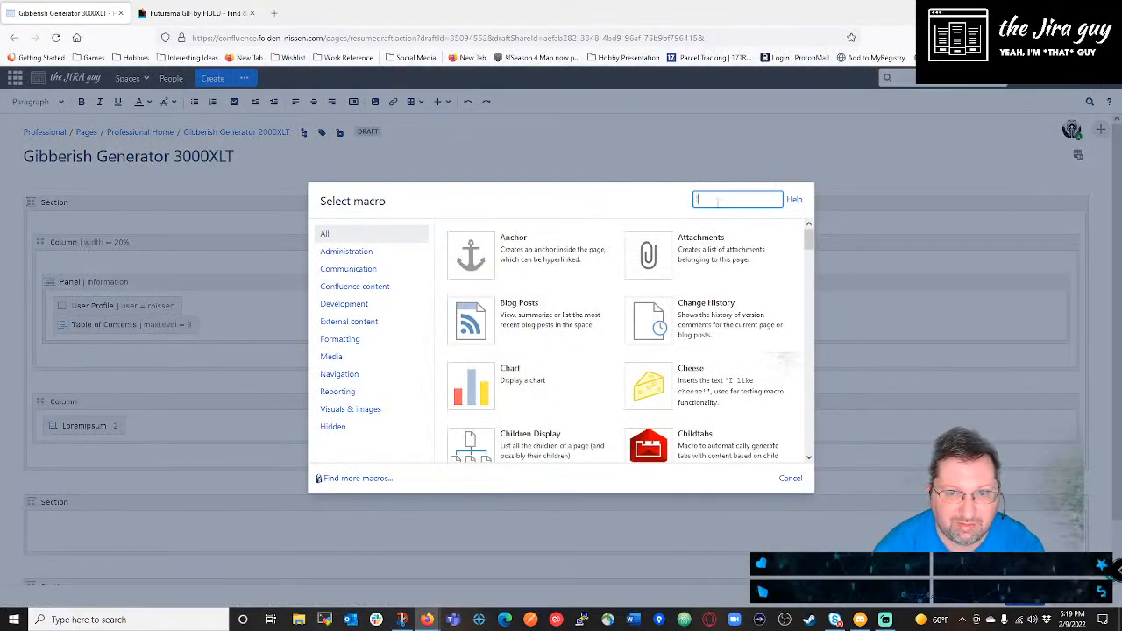
pyautogui.write('lorem')
pyautogui.click(538, 235)
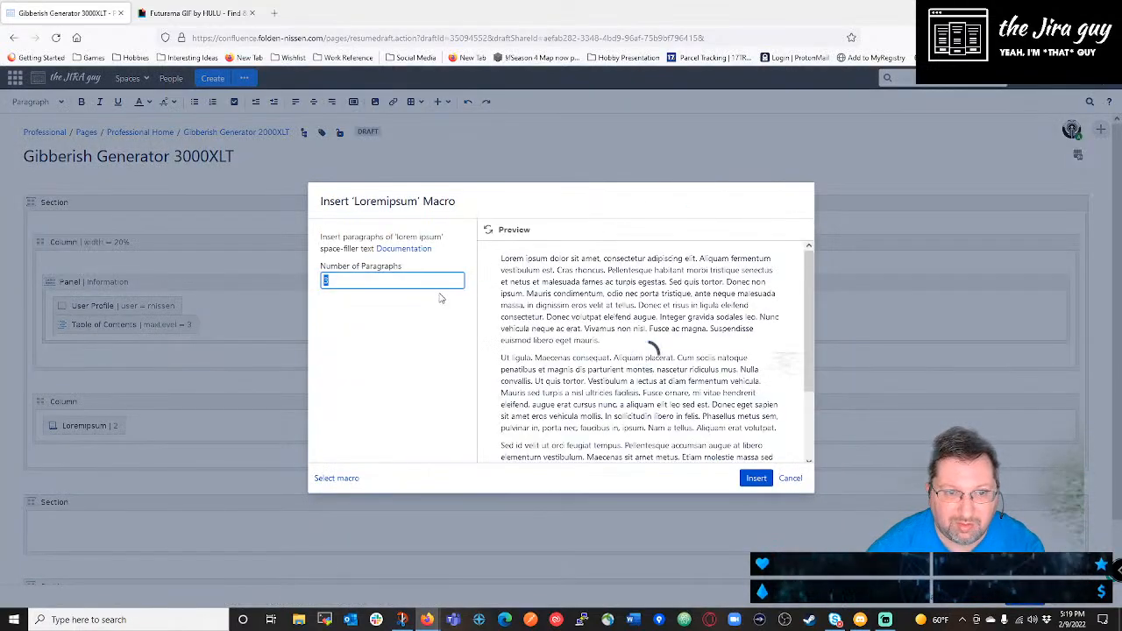
pyautogui.click(755, 478)
# Copy the second section's Loremipsum macro into the third section and publish the page.
pyautogui.click(96, 459)
pyautogui.hotkey('ctrl', 'c')
pyautogui.click(99, 550)
pyautogui.hotkey('ctrl', 'v')
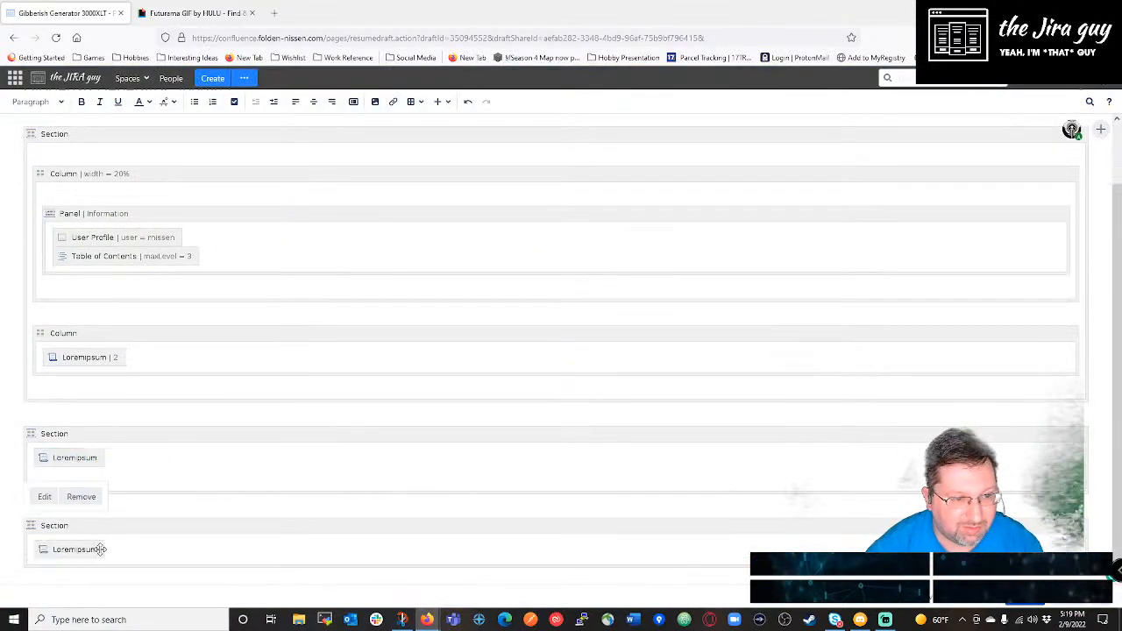
pyautogui.click(1025, 598)
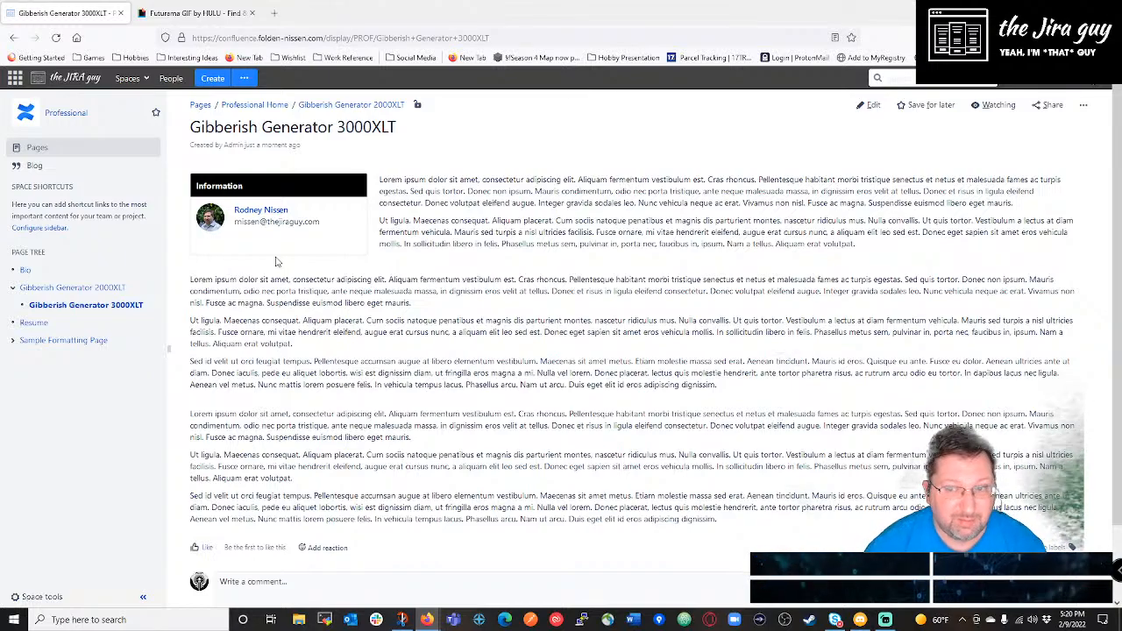
# Reopen the page for editing and add a 50px wide Column macro below the Loremipsum column in the first section.
pyautogui.click(868, 104)
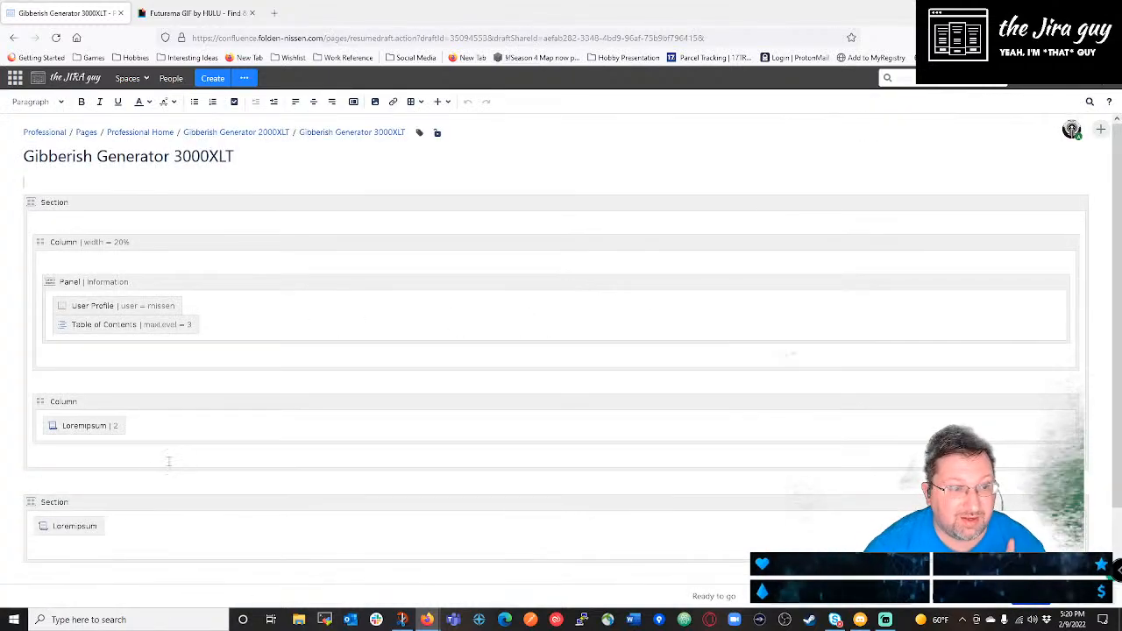
pyautogui.click(179, 463)
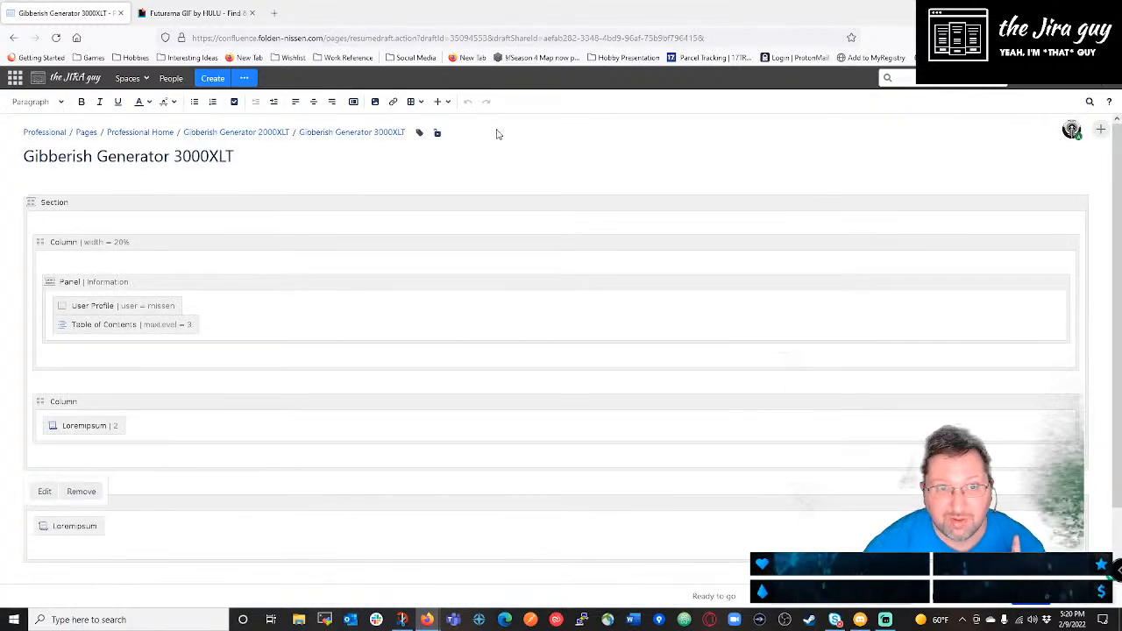
pyautogui.click(438, 101)
pyautogui.click(468, 347)
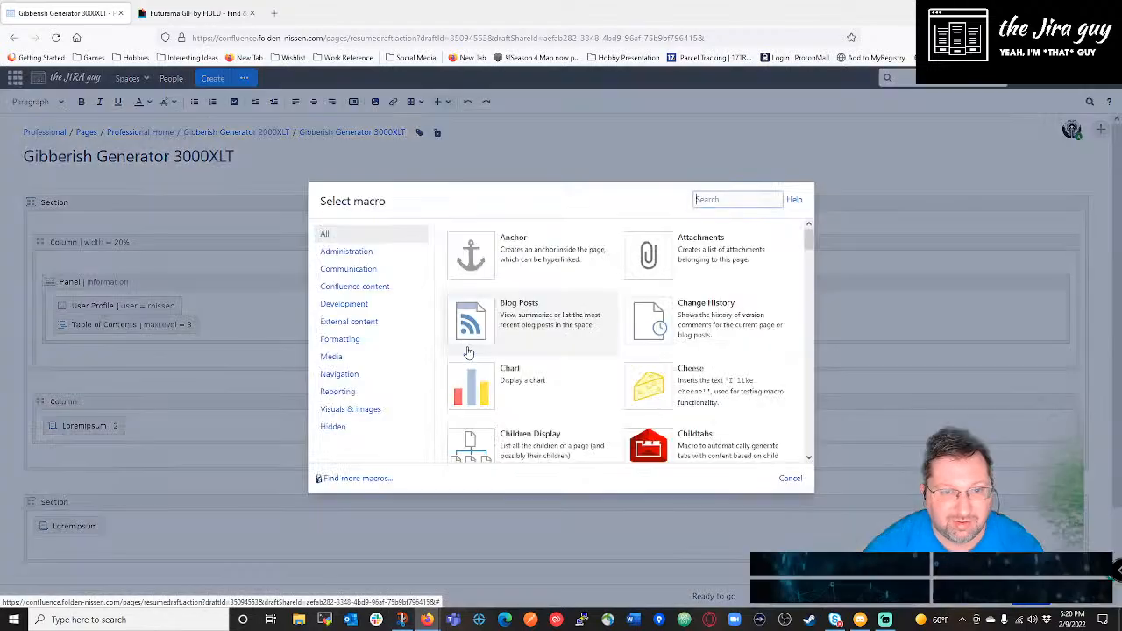
pyautogui.write('col')
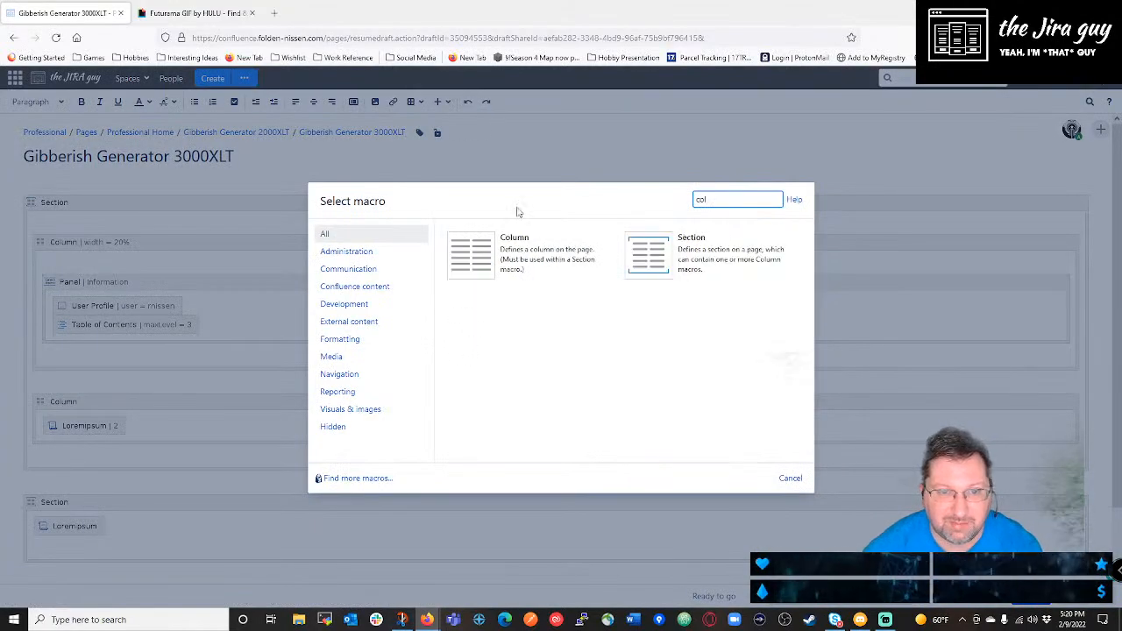
pyautogui.click(534, 253)
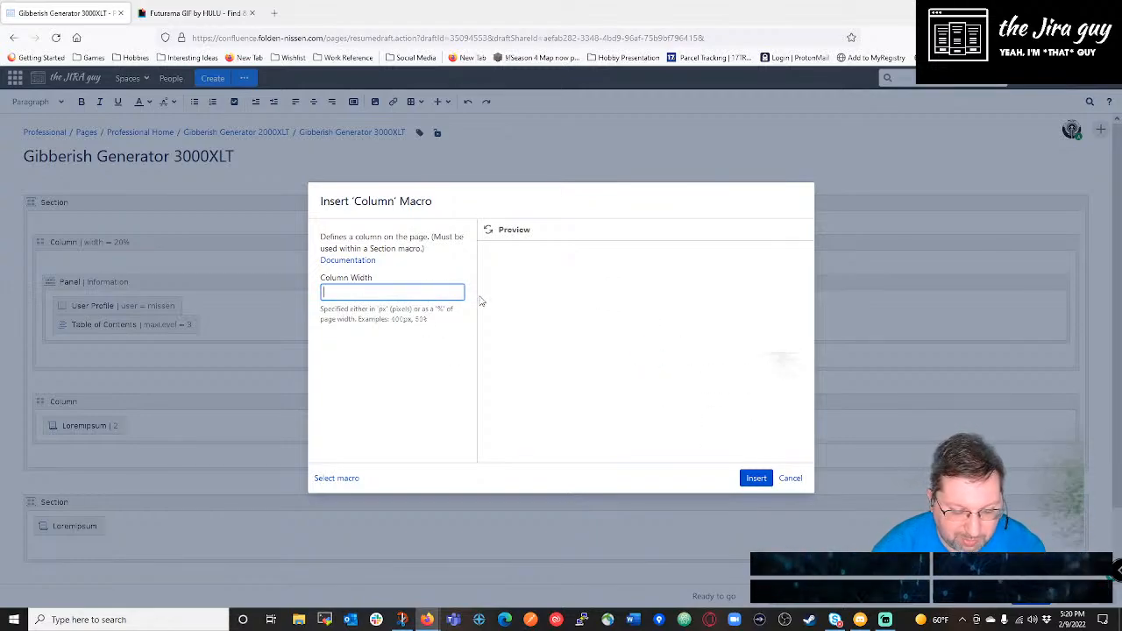
pyautogui.write('50')
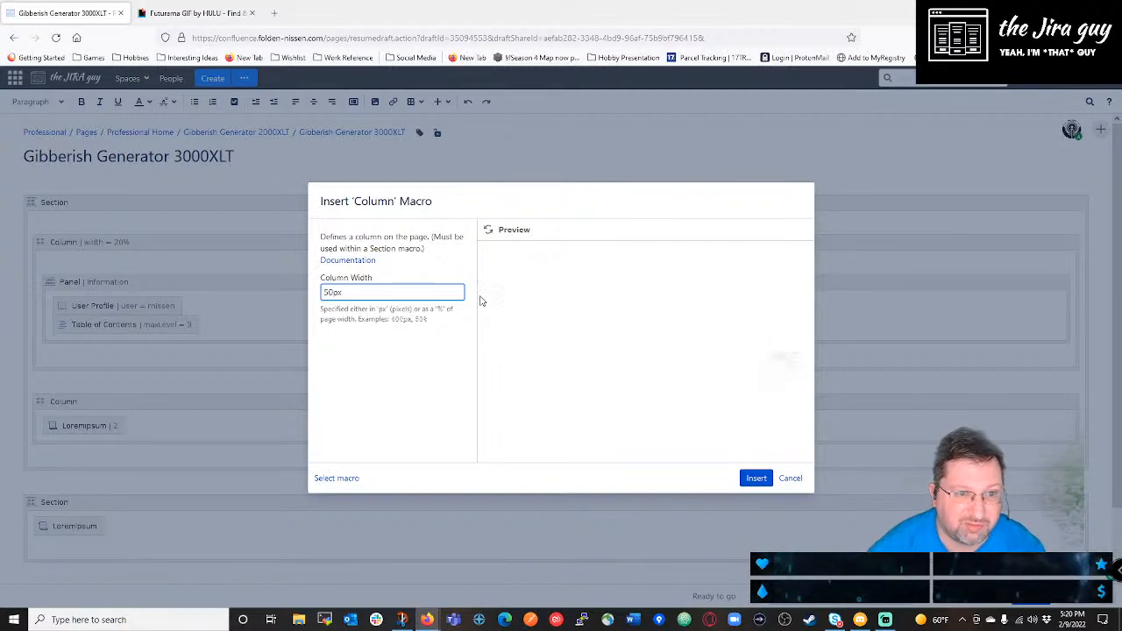
pyautogui.click(756, 478)
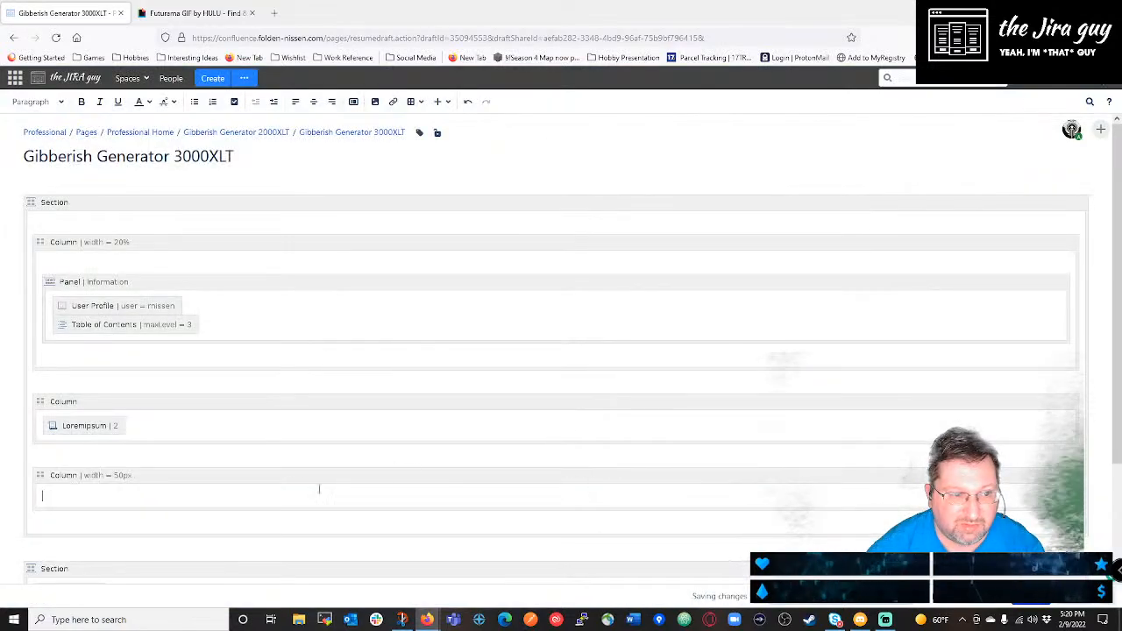
# Insert the giphy.gif web image from media.giphy.com into the 50px column, previewing it first.
pyautogui.click(374, 102)
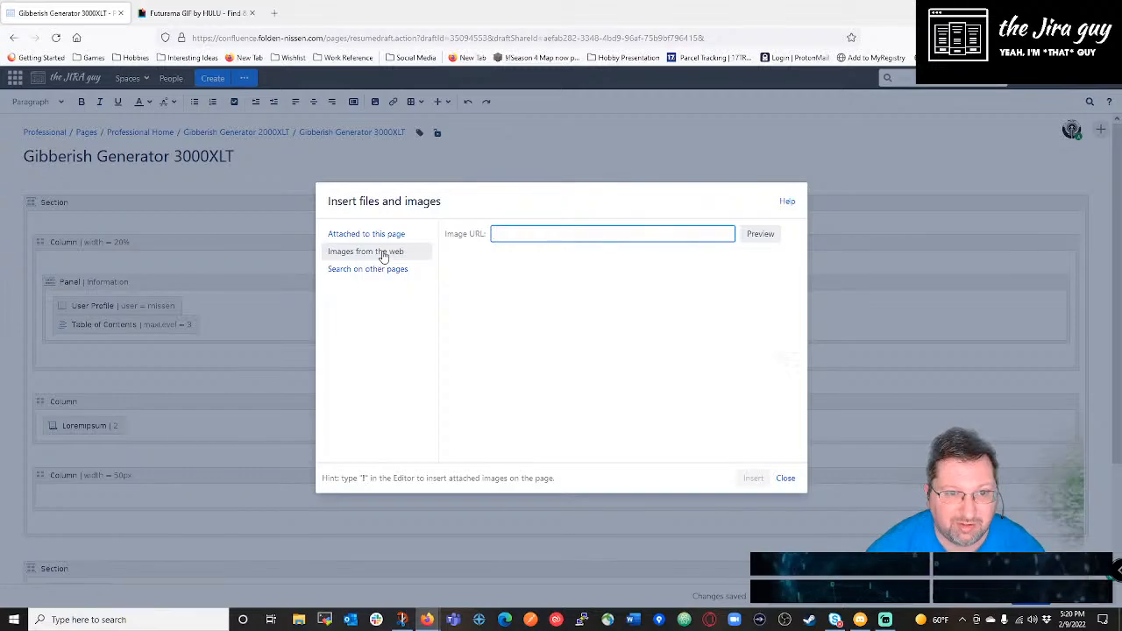
pyautogui.click(506, 235)
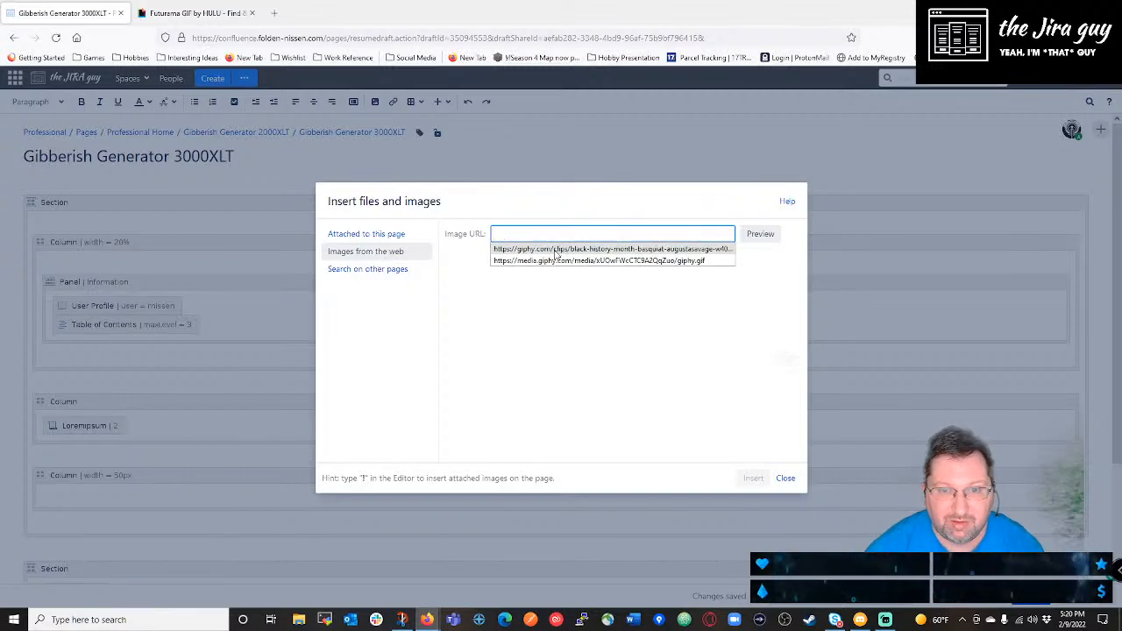
pyautogui.click(555, 261)
pyautogui.click(760, 234)
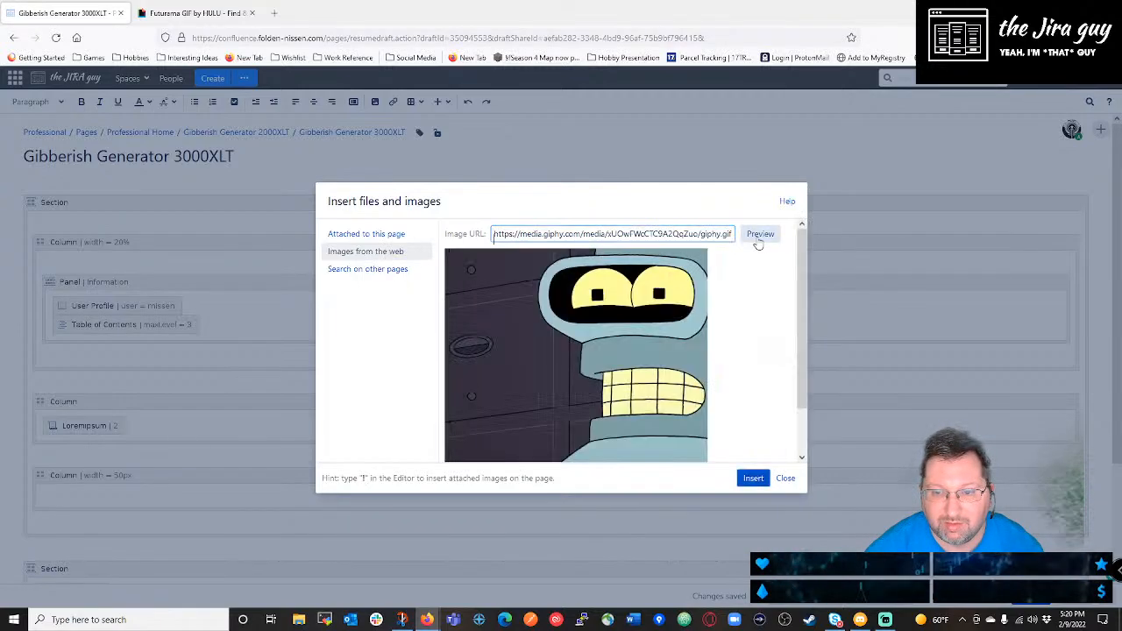
pyautogui.click(754, 478)
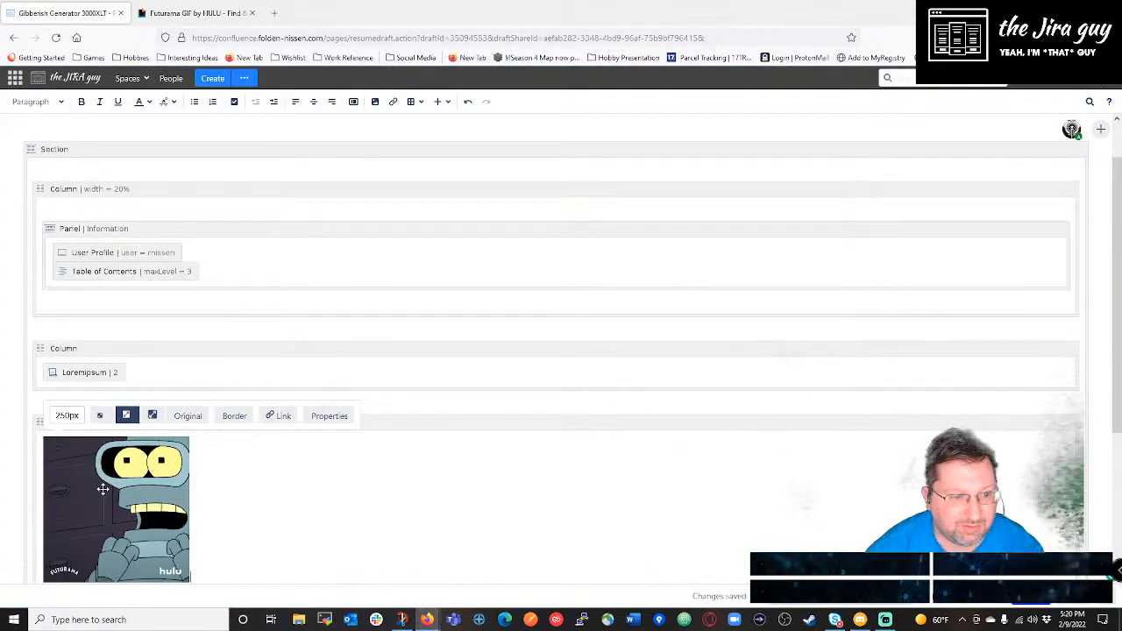
# Set the width of the GIF in the 50px column to 45px.
pyautogui.click(69, 416)
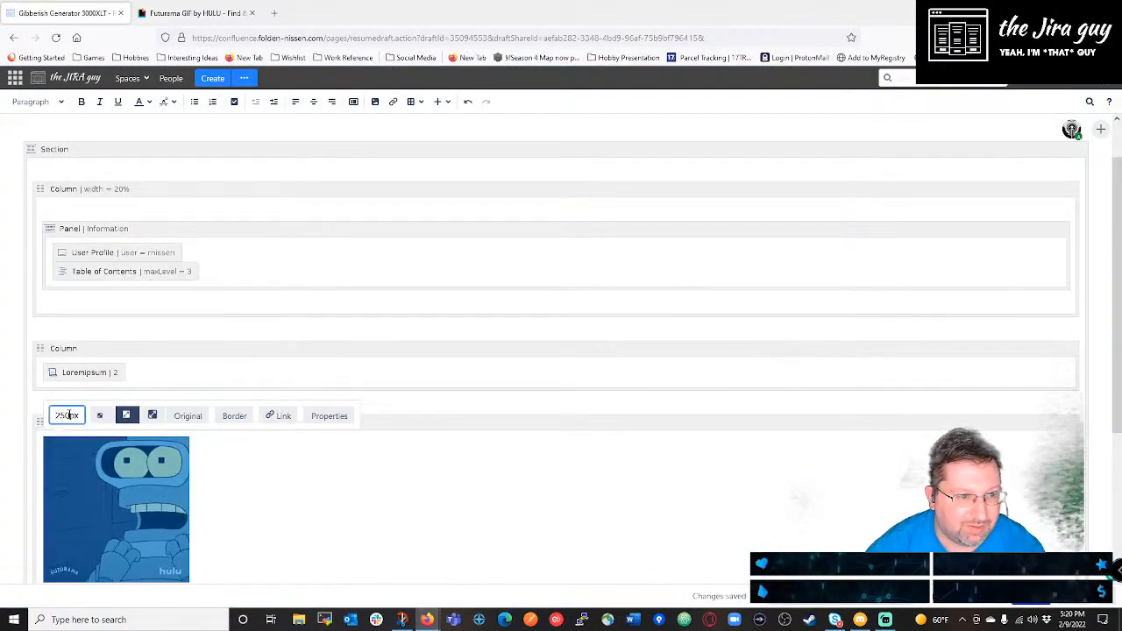
pyautogui.moveTo(70, 415); pyautogui.dragTo(17, 418)
pyautogui.write('45')
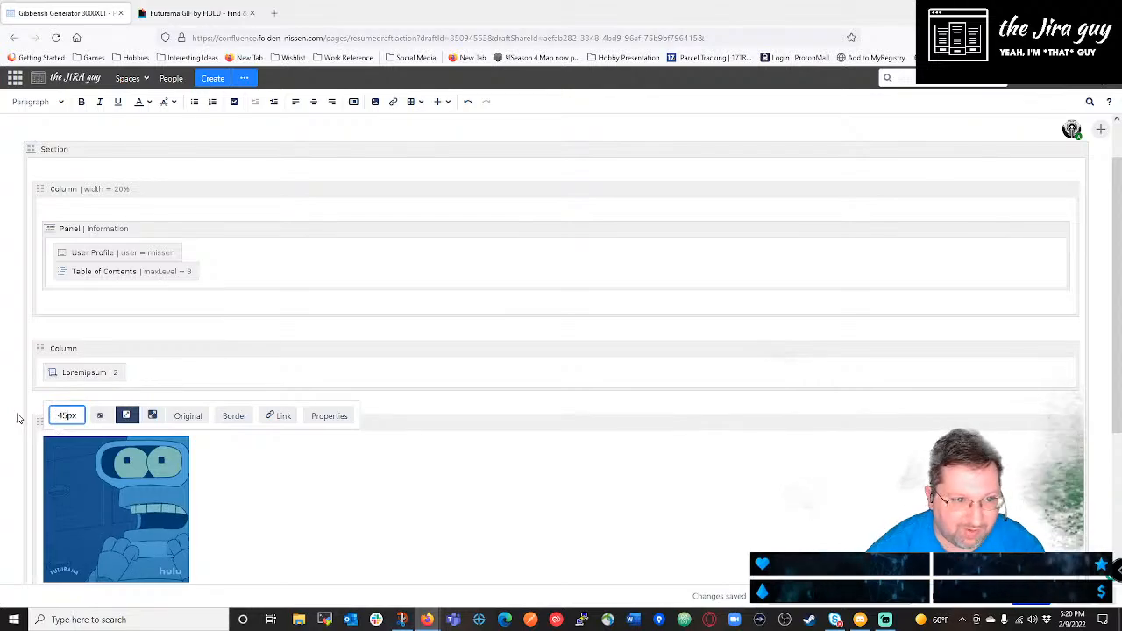
pyautogui.press('Return')
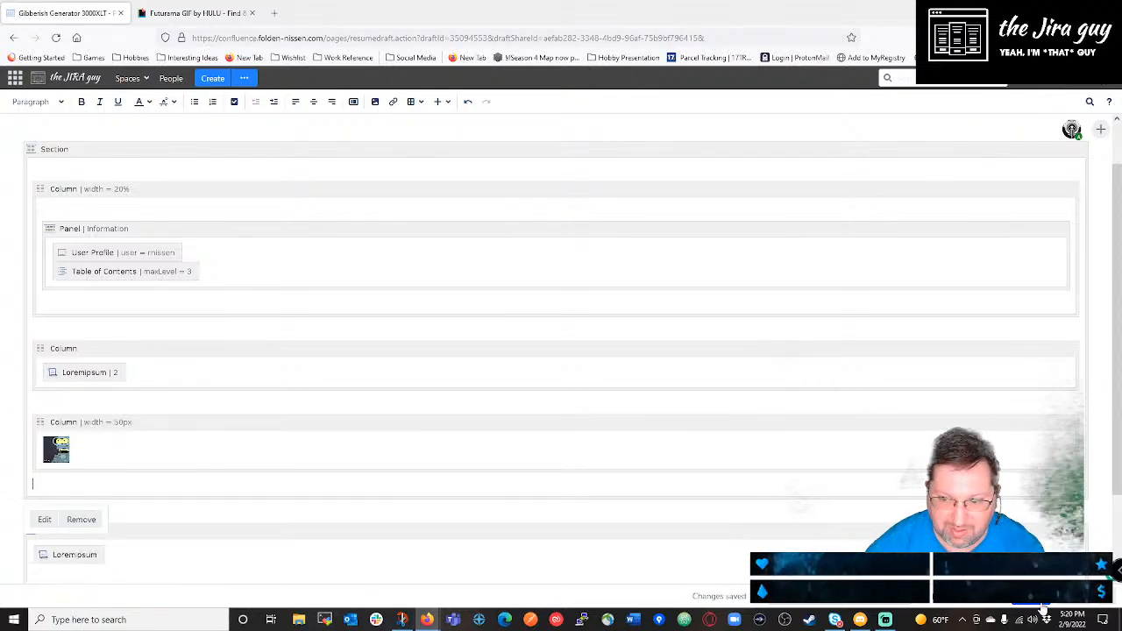
# Publish the Gibberish Generator 3000XLT page, reopen it in the editor to review its sections, and save it again.
pyautogui.click(1038, 601)
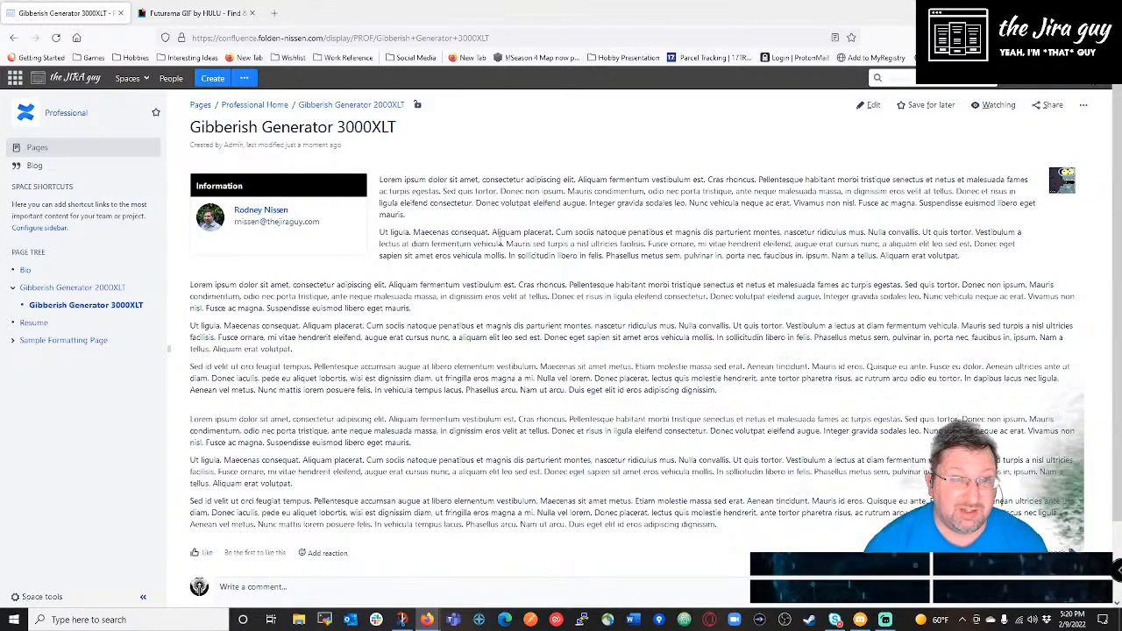
pyautogui.click(867, 105)
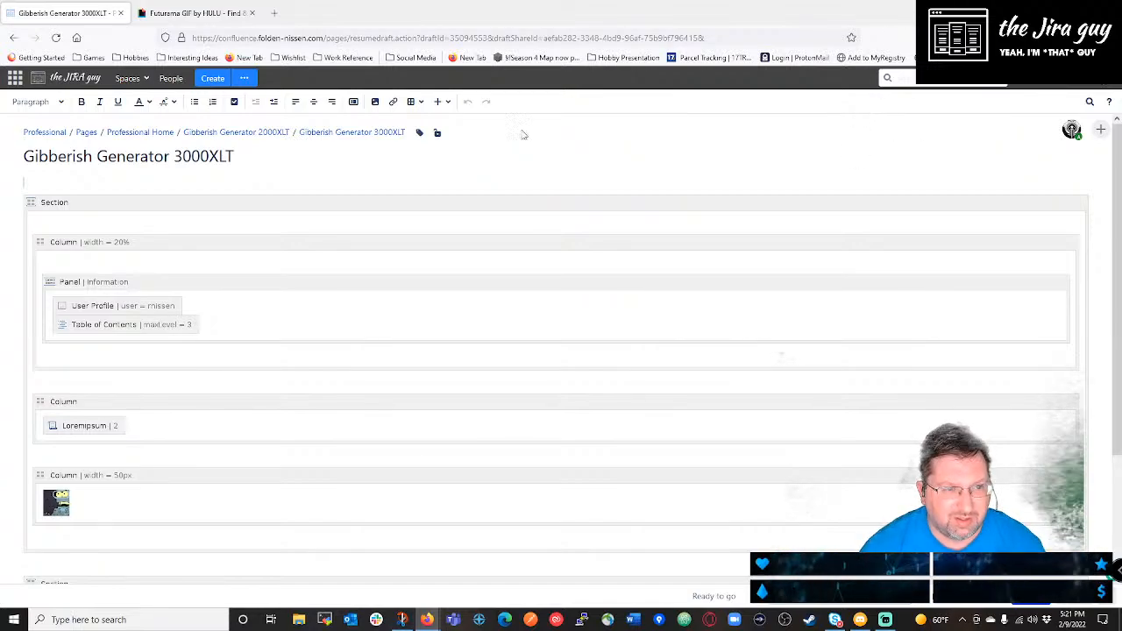
pyautogui.scroll(-3, 348, 185)
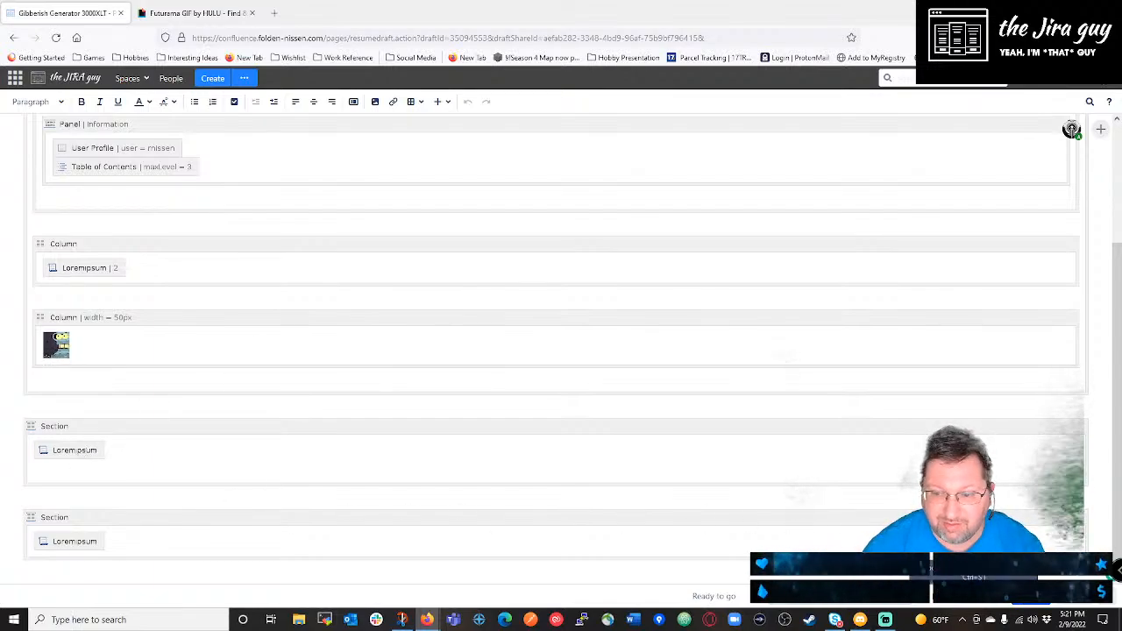
pyautogui.hotkey('ctrl', 's')
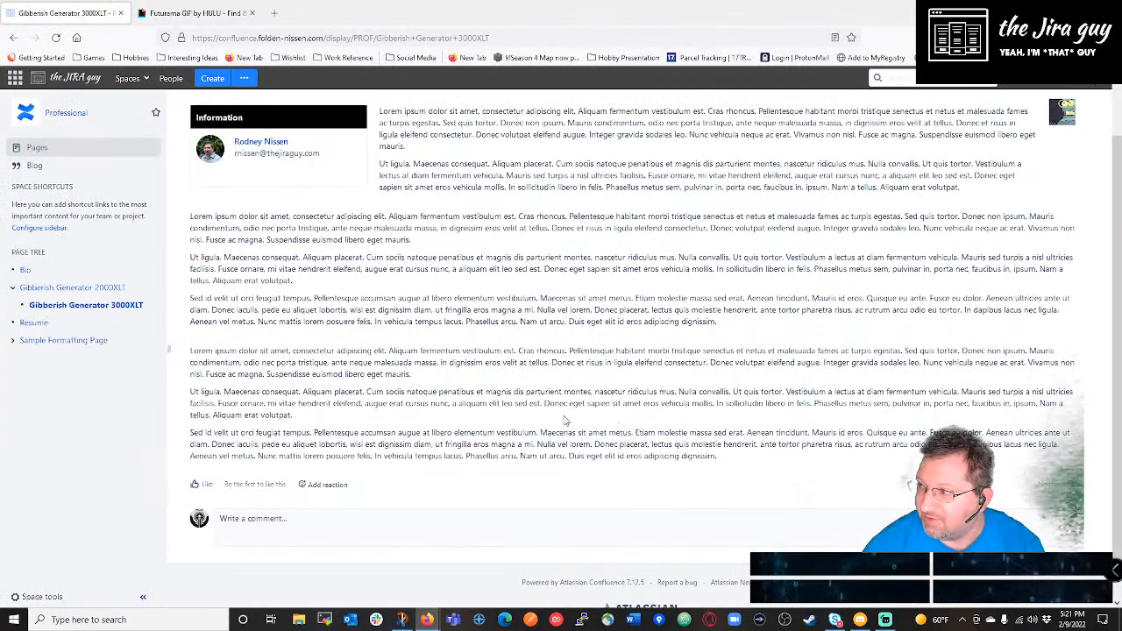
pyautogui.scroll(1, 369, 417)
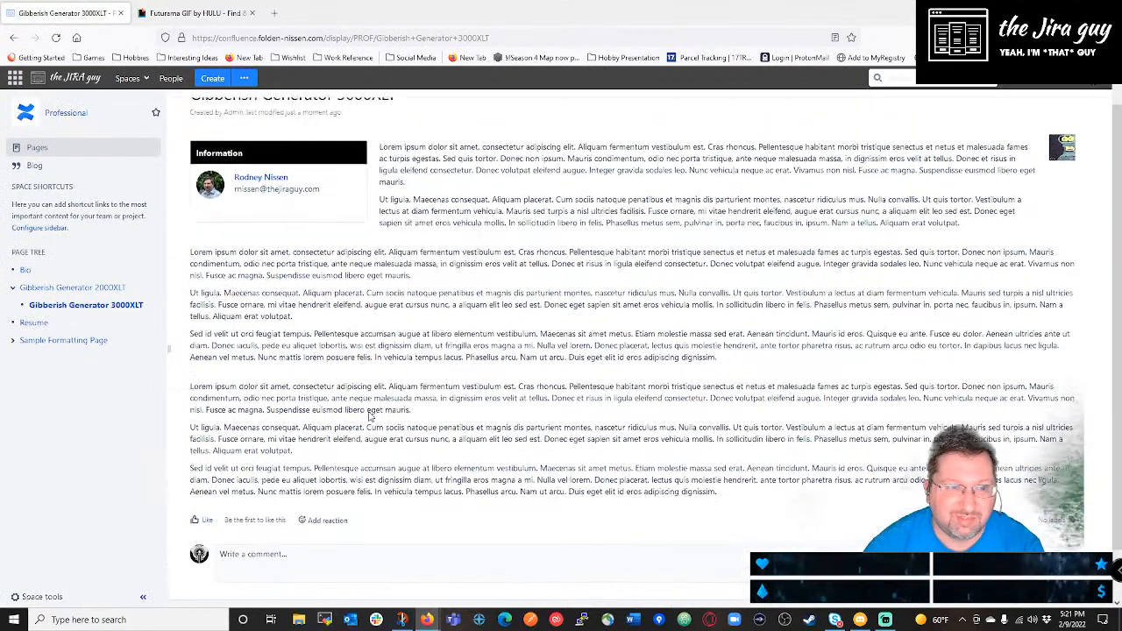
# Compare the layout of the Gibberish Generator 2000XLT page with the 3000XLT page, ending on the 2000XLT page.
pyautogui.click(83, 288)
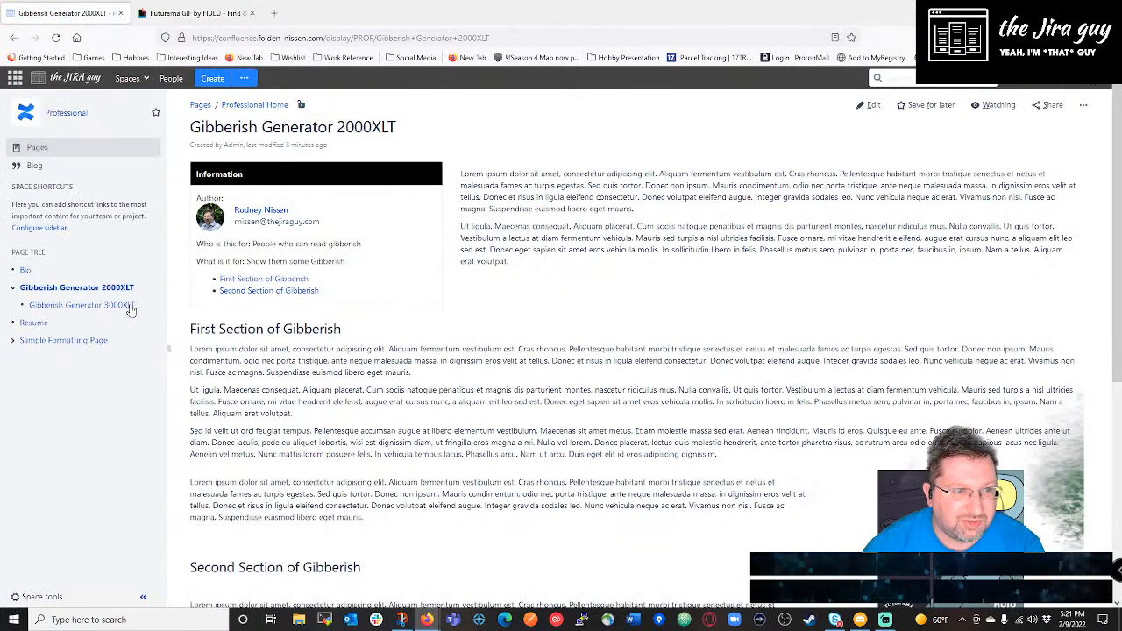
pyautogui.click(101, 308)
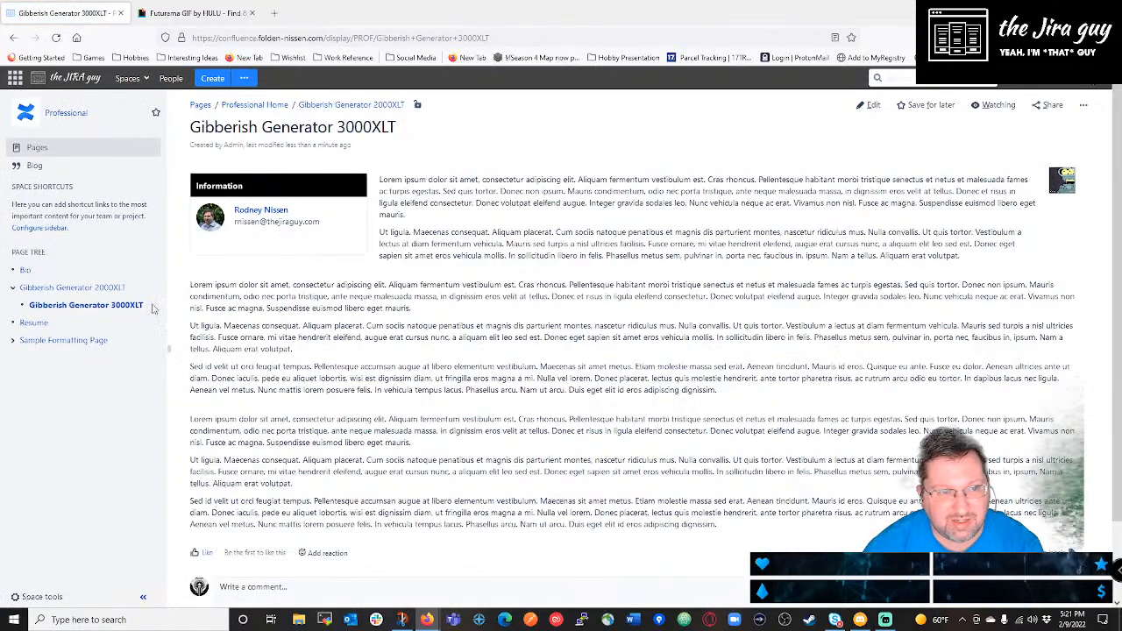
pyautogui.click(100, 288)
pyautogui.scroll(-2, 275, 359)
pyautogui.scroll(3, 274, 359)
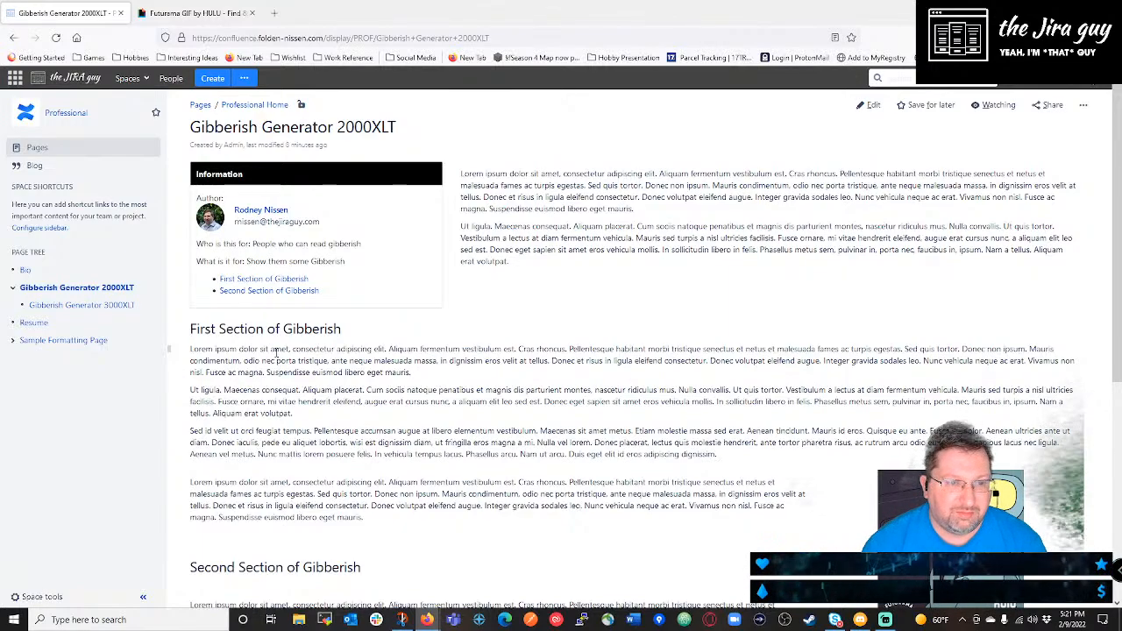
# Open the 2000XLT page for editing and add a blank line above the Second Section of Gibberish heading.
pyautogui.click(871, 105)
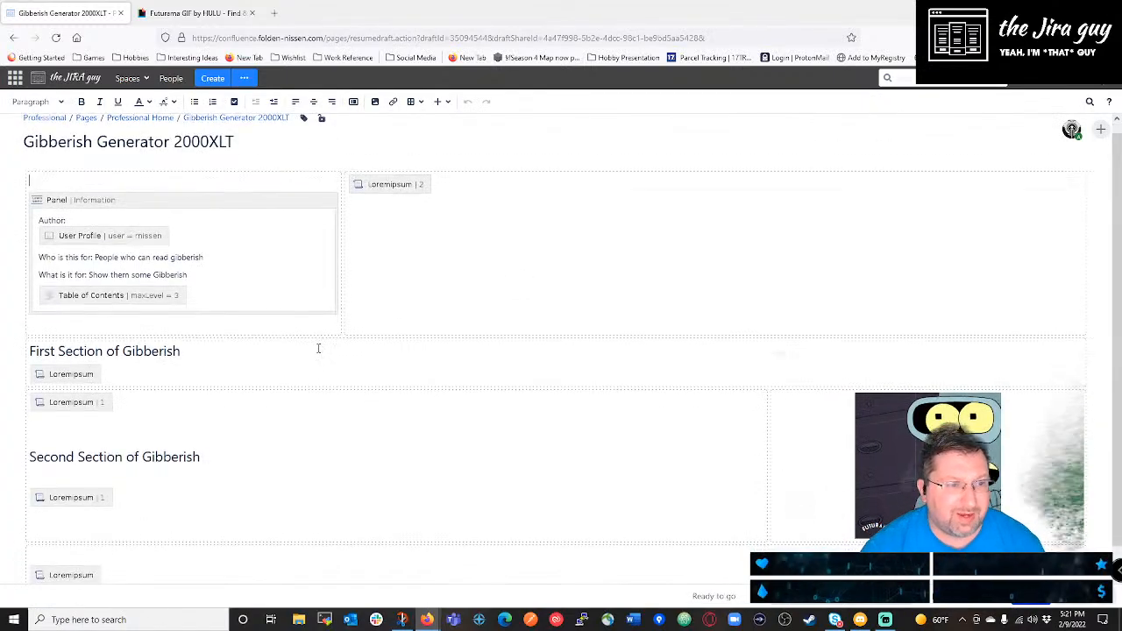
pyautogui.click(98, 403)
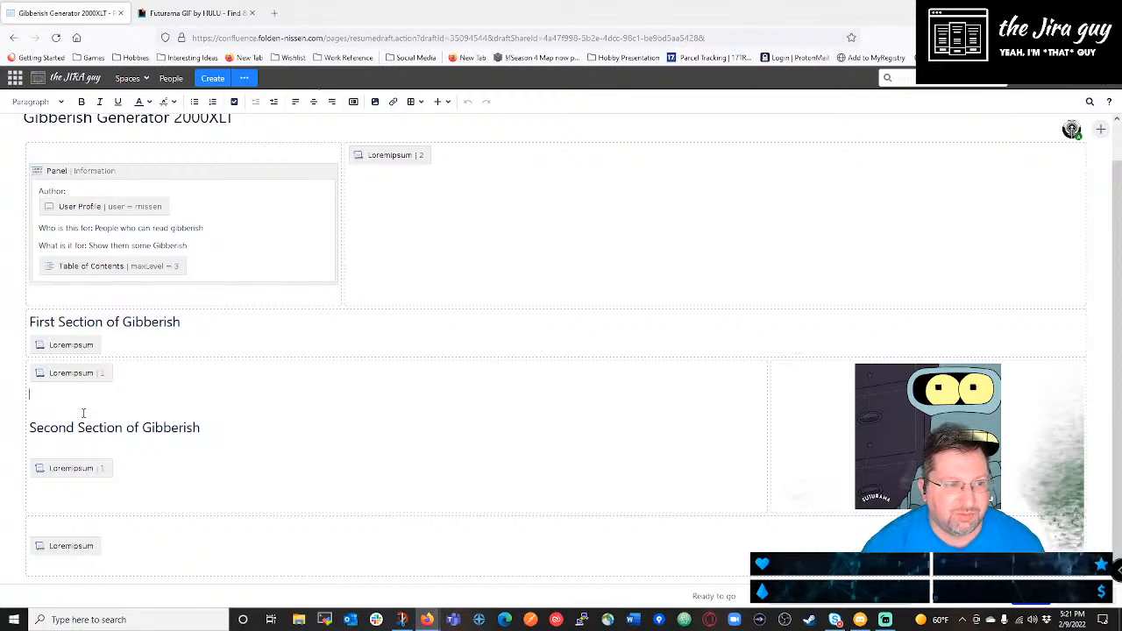
pyautogui.press('Return')
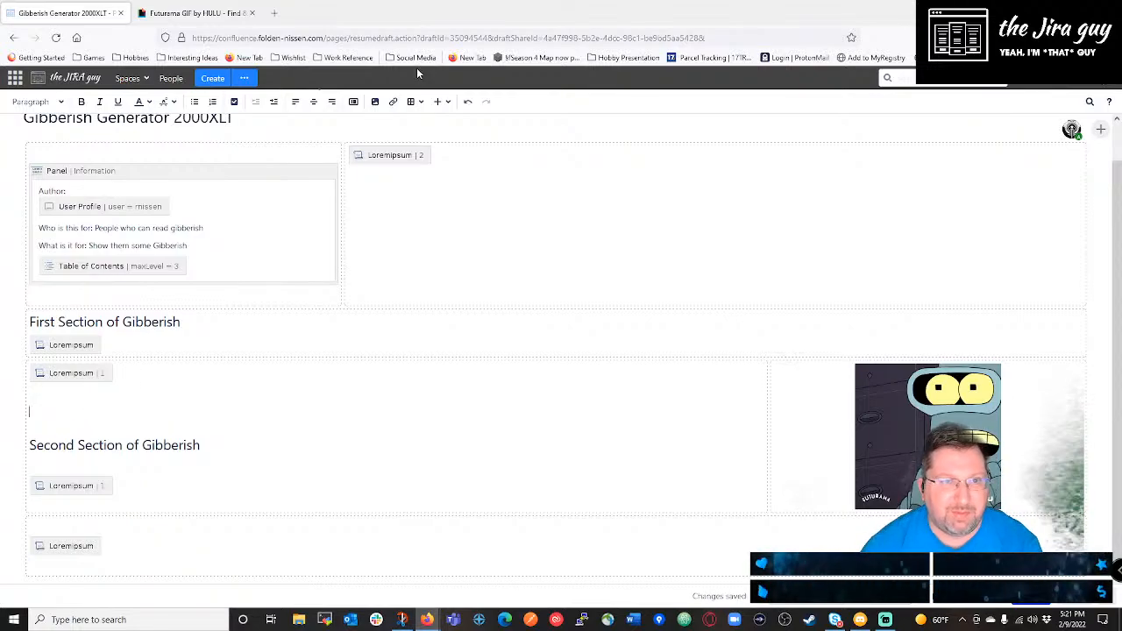
# Insert a Warning macro from the Formatting category on the blank line, titled "Be on the look out for", with the warning icon shown.
pyautogui.click(438, 102)
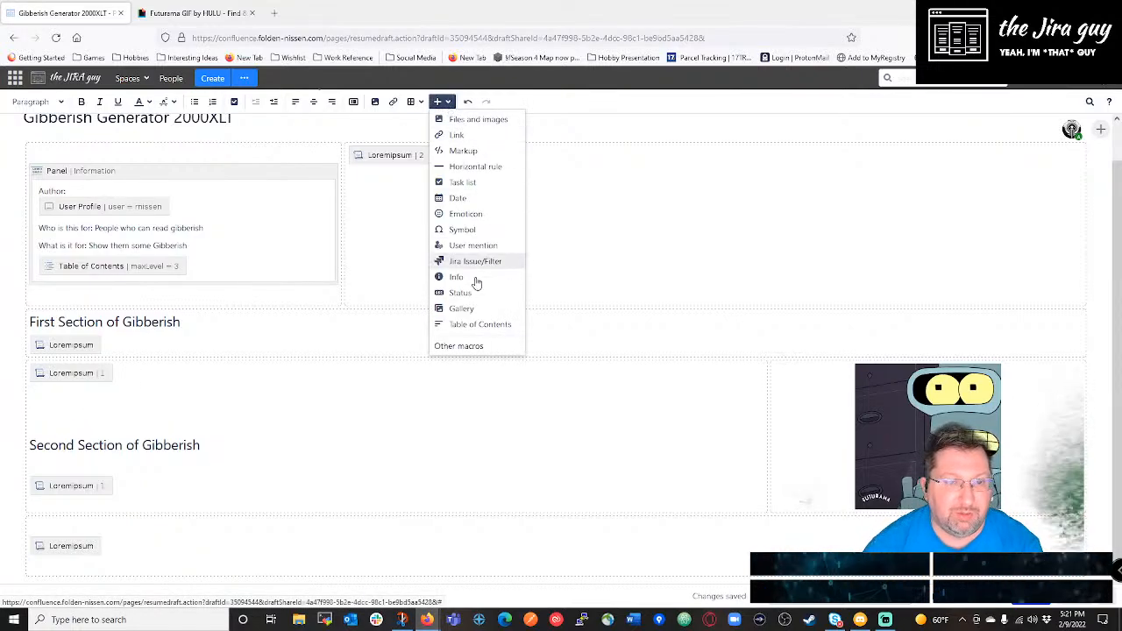
pyautogui.click(458, 345)
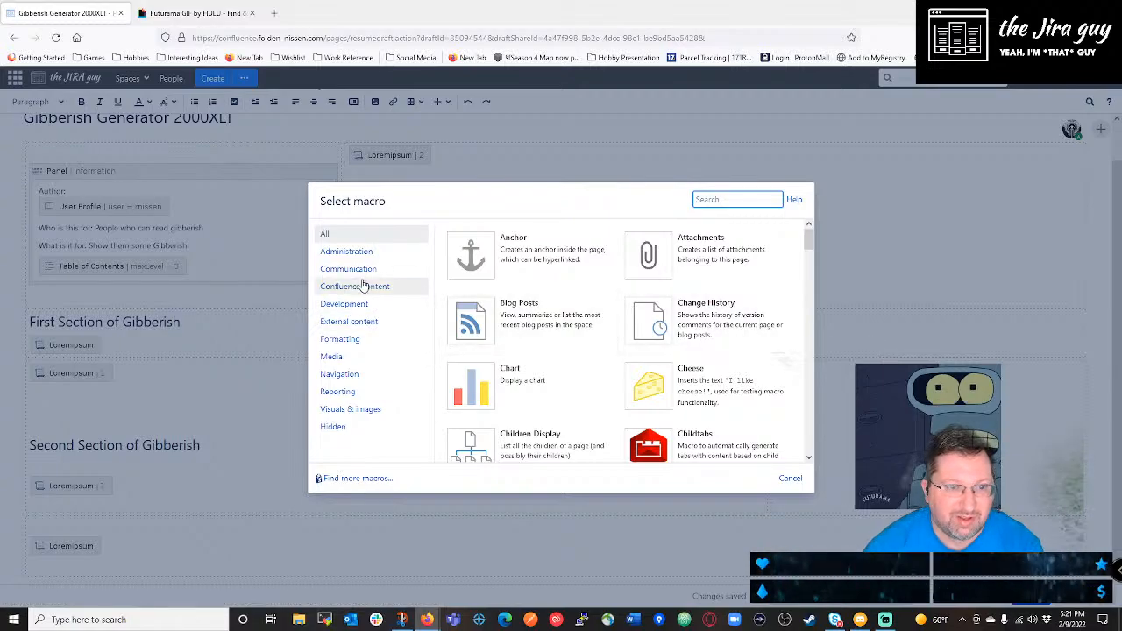
pyautogui.click(347, 340)
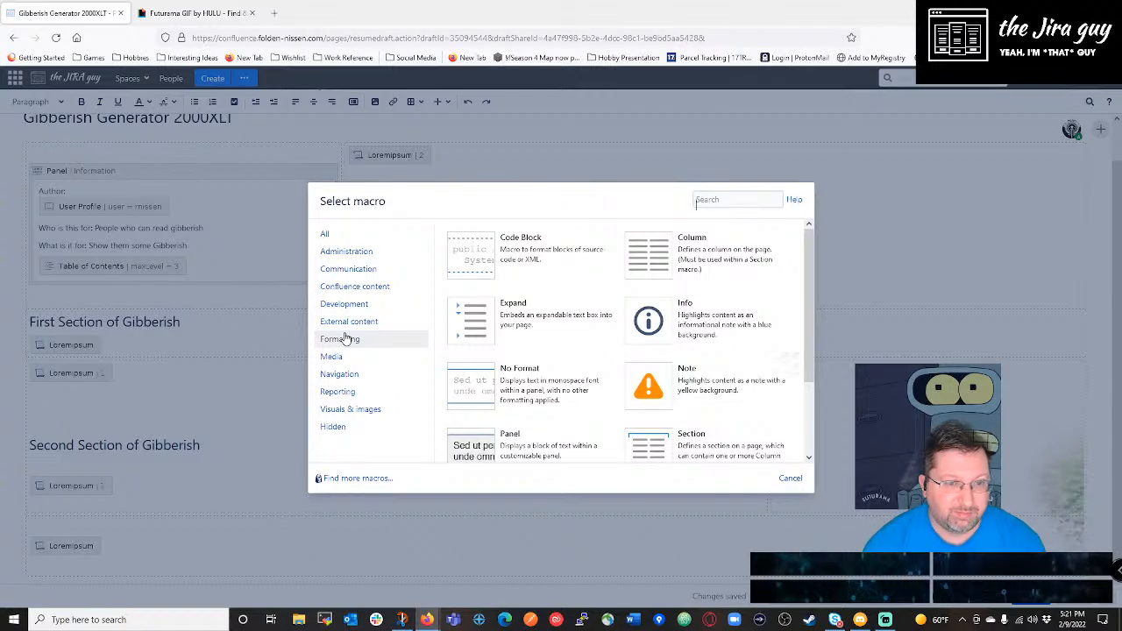
pyautogui.scroll(-2, 643, 289)
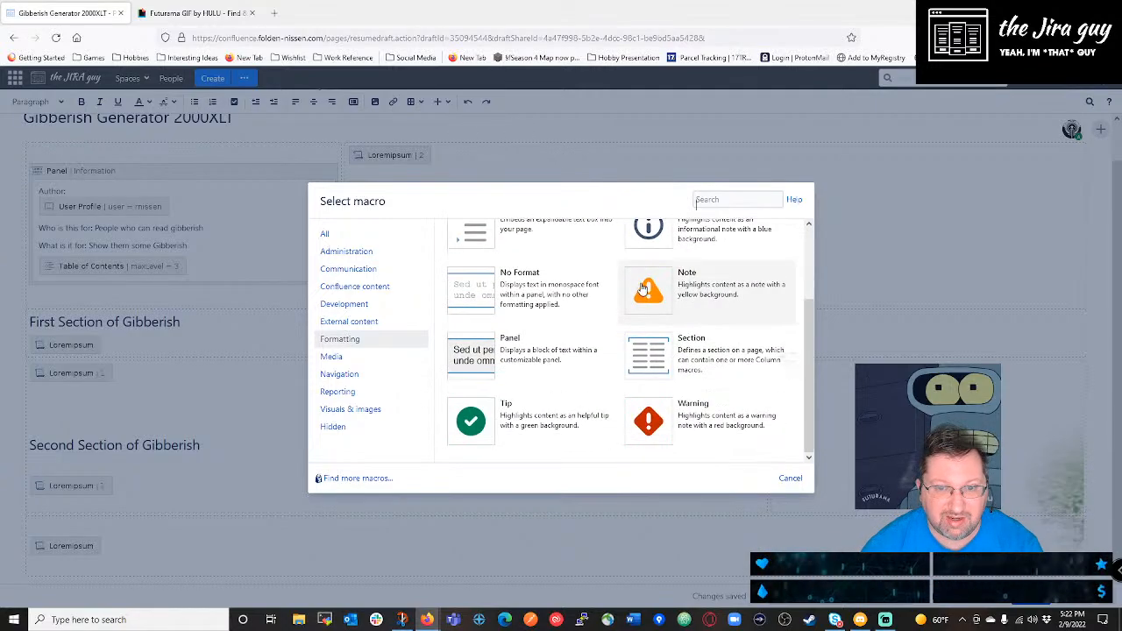
pyautogui.scroll(1, 673, 432)
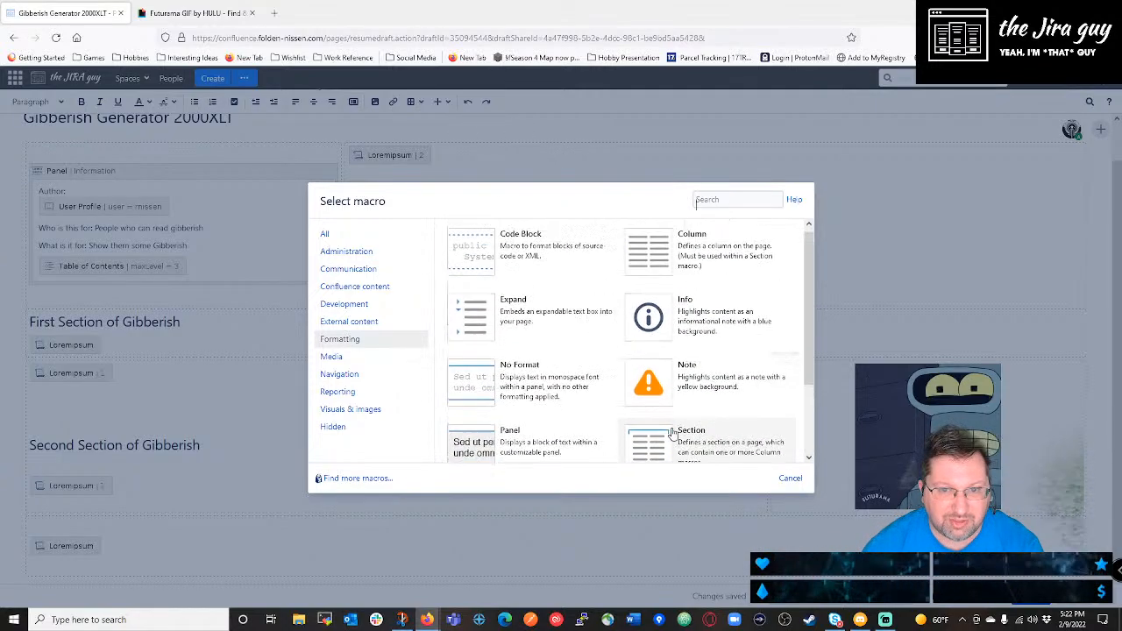
pyautogui.scroll(-1, 728, 386)
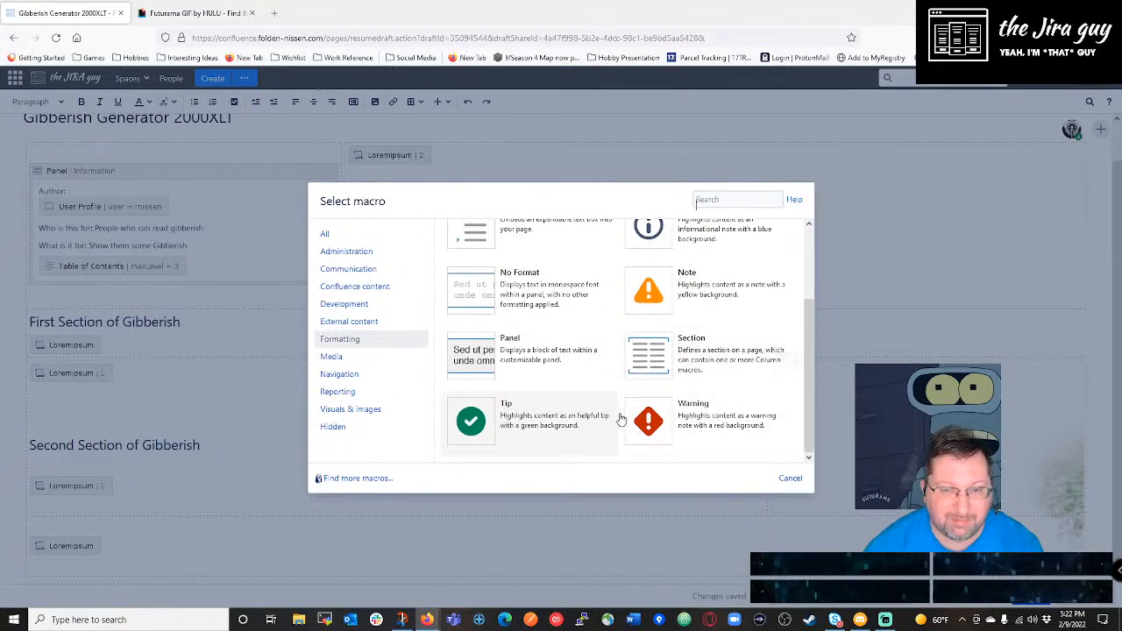
pyautogui.scroll(1, 617, 419)
pyautogui.scroll(-1, 618, 413)
pyautogui.scroll(1, 615, 411)
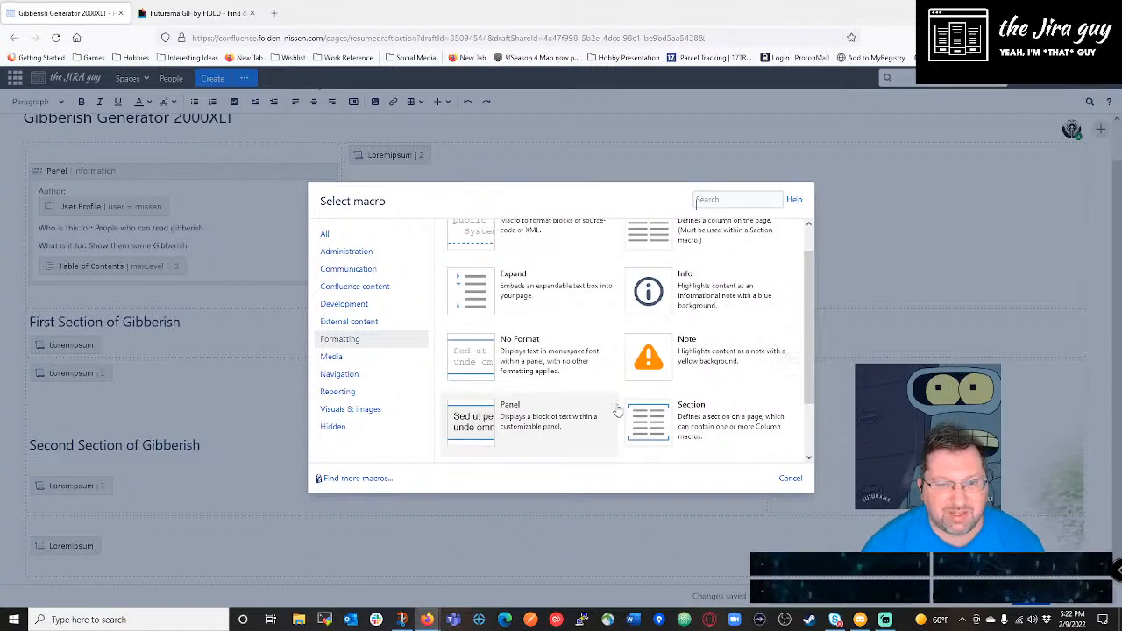
pyautogui.scroll(-2, 627, 419)
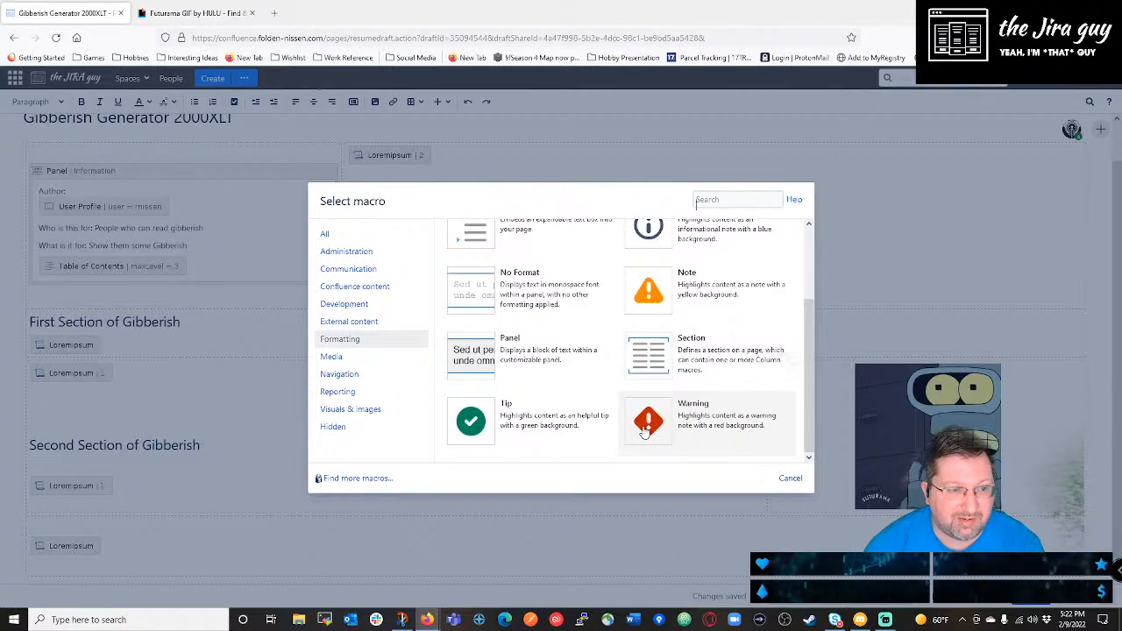
pyautogui.click(646, 423)
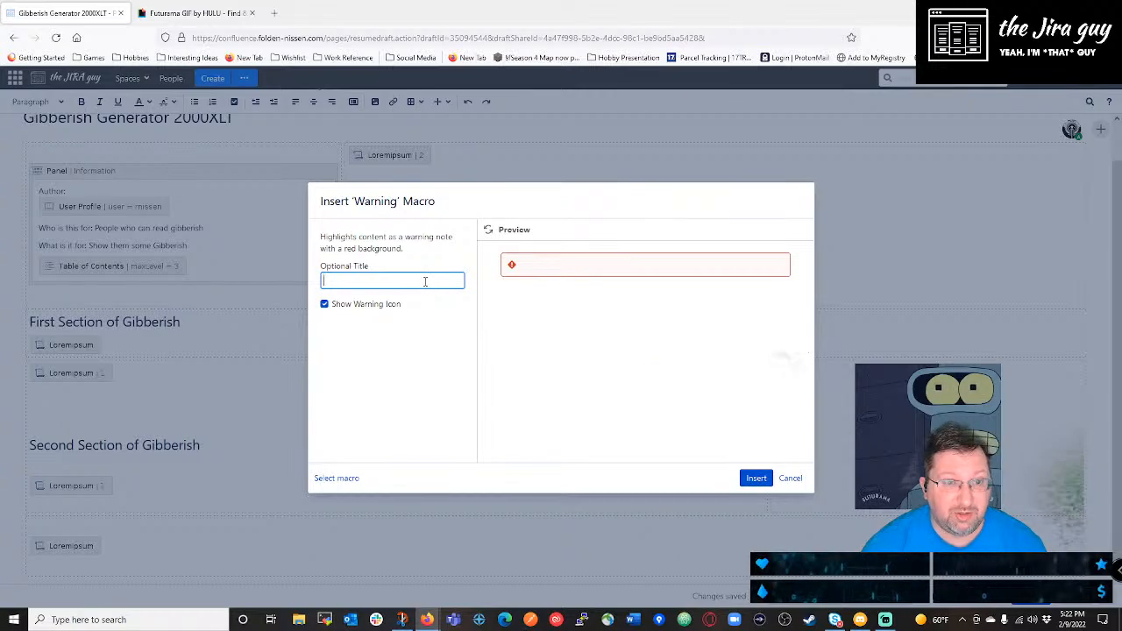
pyautogui.write('Be on the look out for')
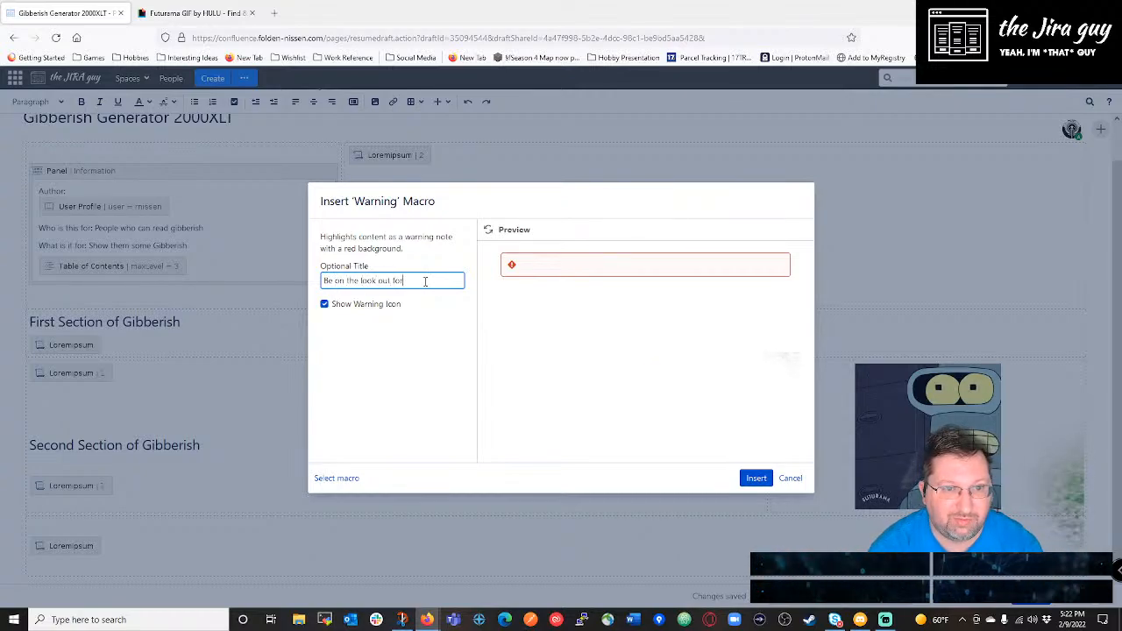
pyautogui.click(756, 478)
# Fill the warning box with the text "Be on the lookout for crime robots" and publish the page.
pyautogui.click(568, 417)
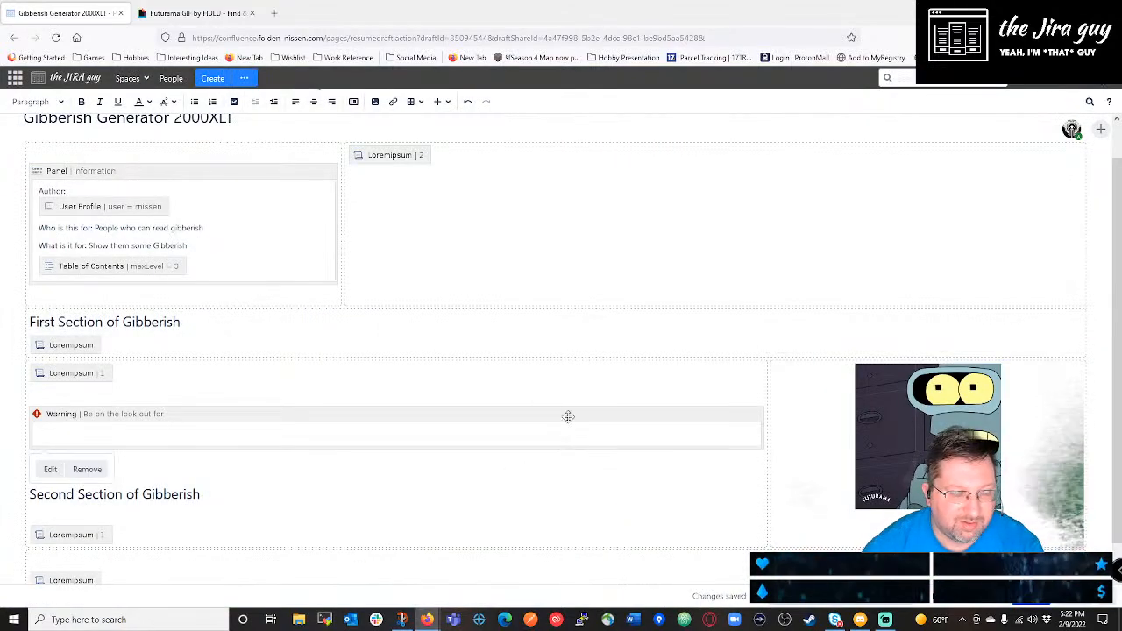
pyautogui.write('Be ')
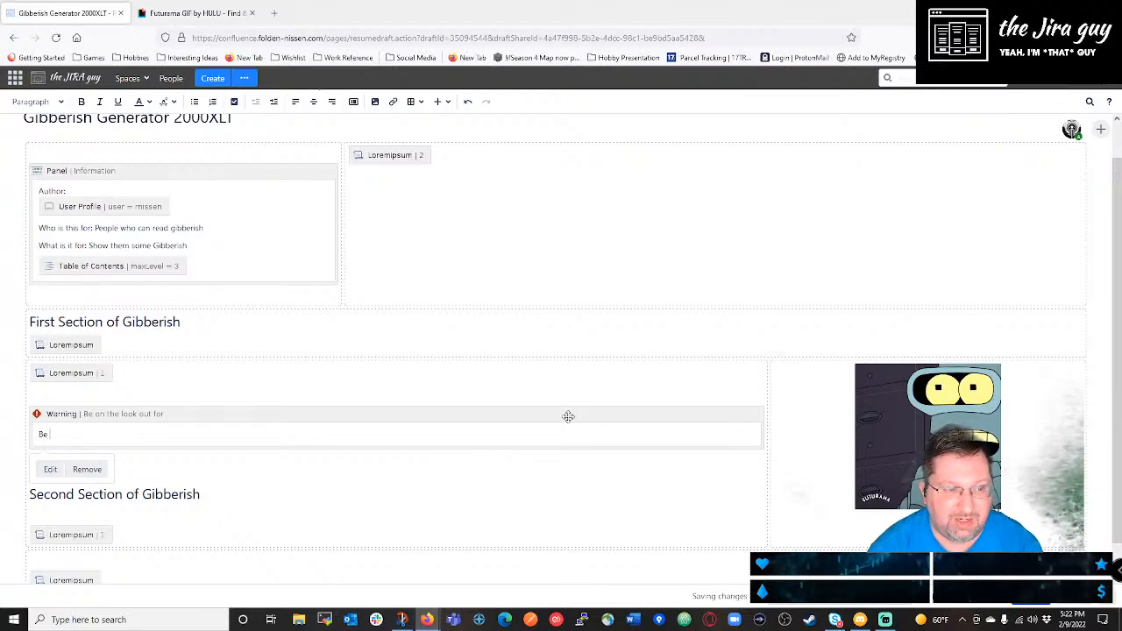
pyautogui.write('on the lookout for')
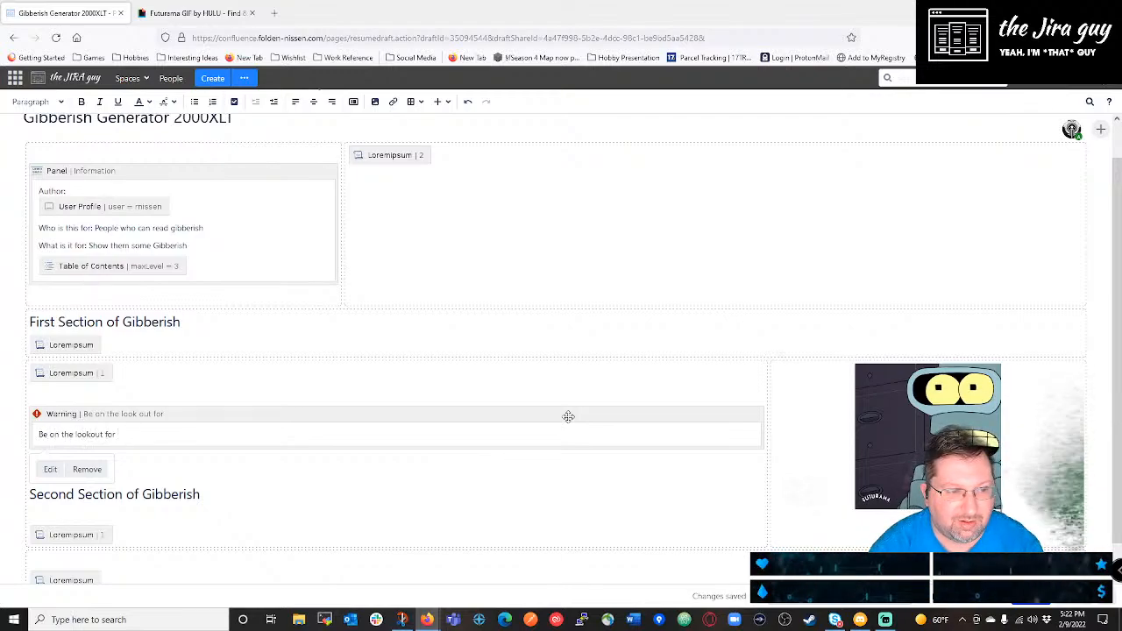
pyautogui.write(' k')
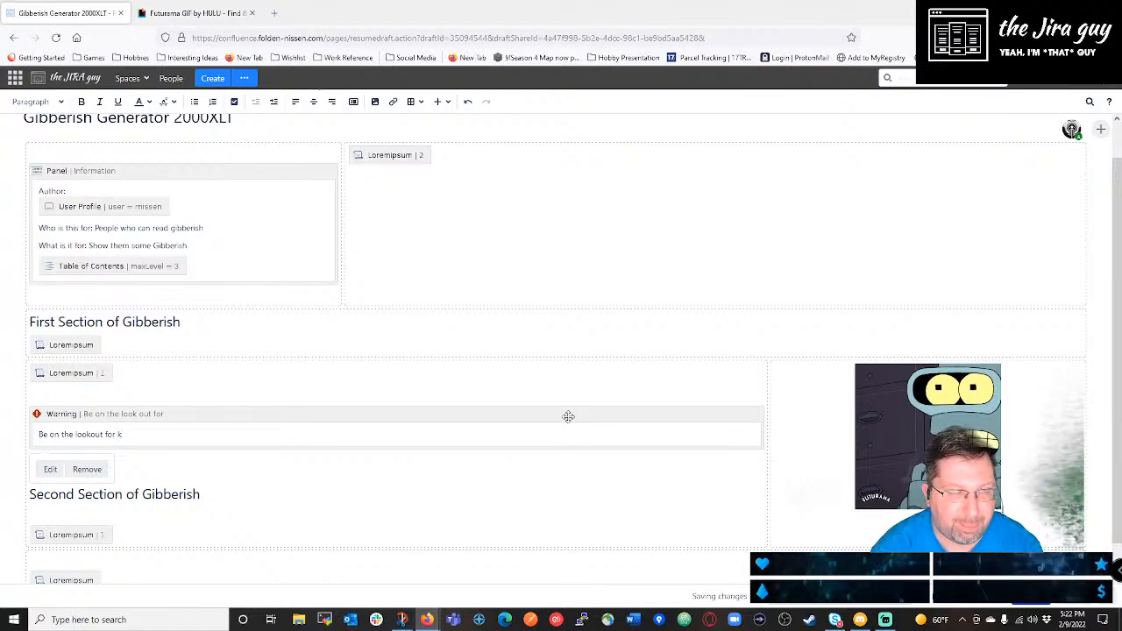
pyautogui.press('BackSpace')
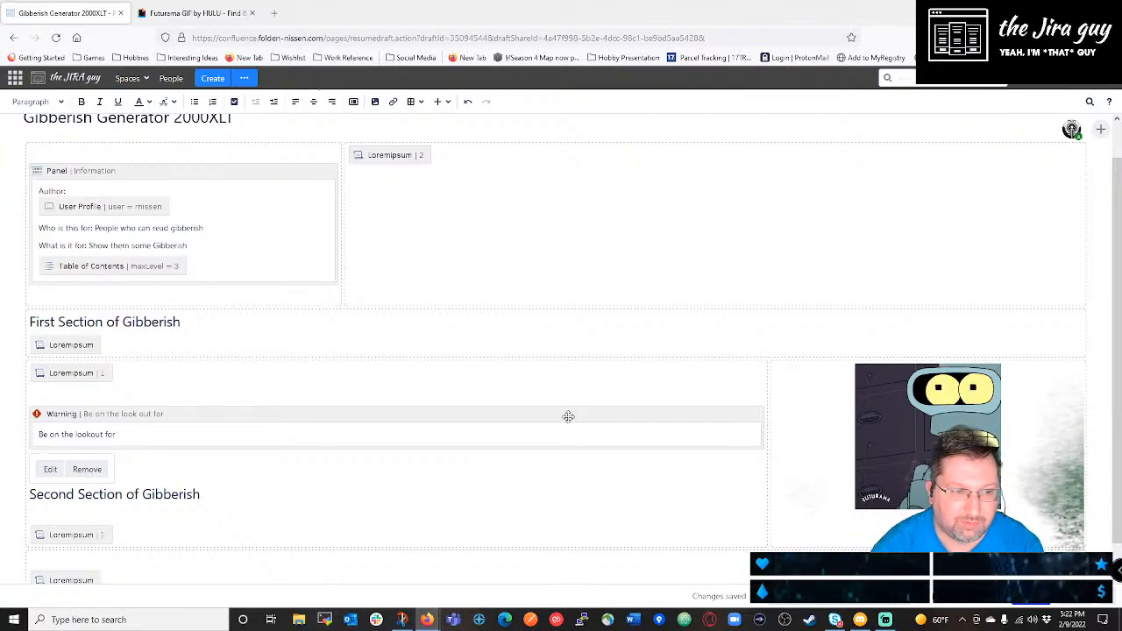
pyautogui.write('crime bo')
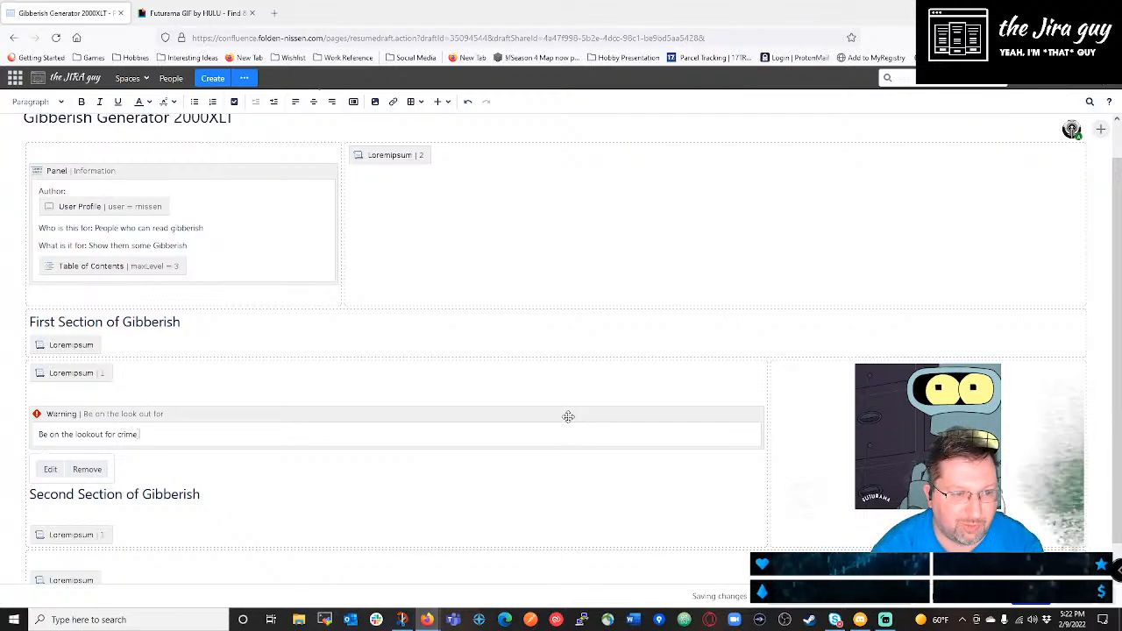
pyautogui.press('BackSpace')
pyautogui.press('BackSpace')
pyautogui.write('robots')
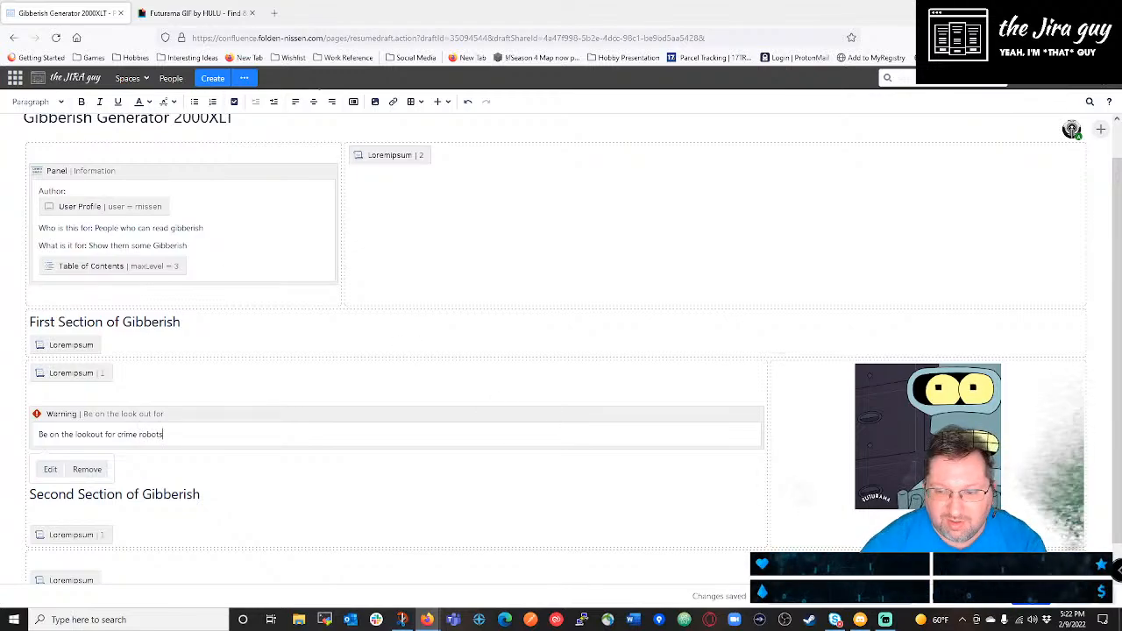
pyautogui.click(1027, 596)
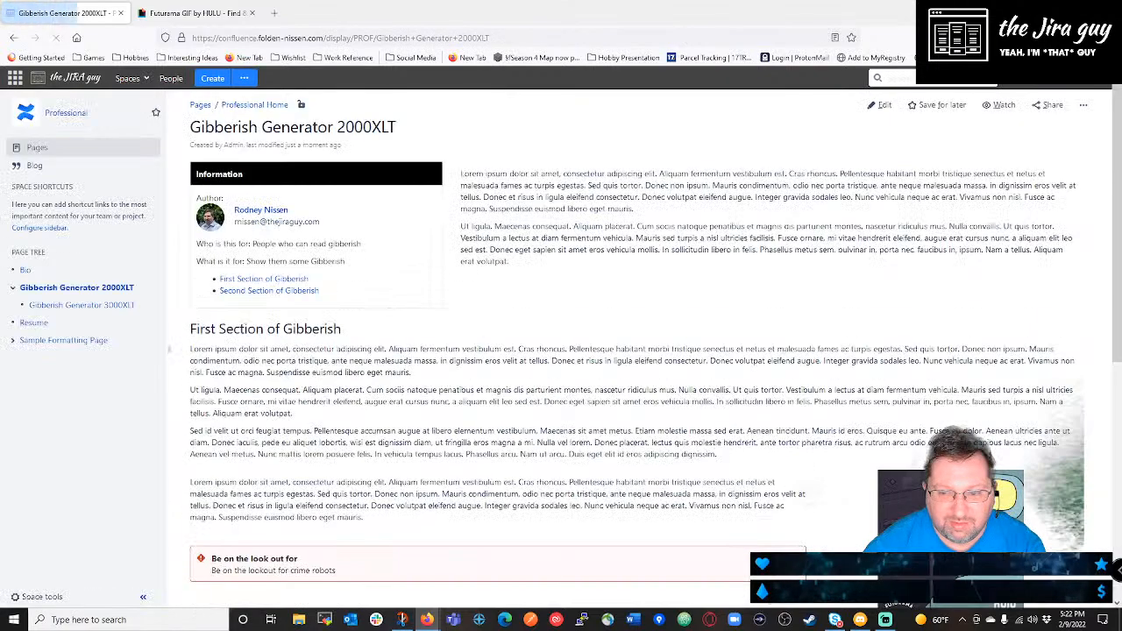
# Review the published 2000XLT page, checking the warning box and the GIF beside it.
pyautogui.scroll(-1, 387, 470)
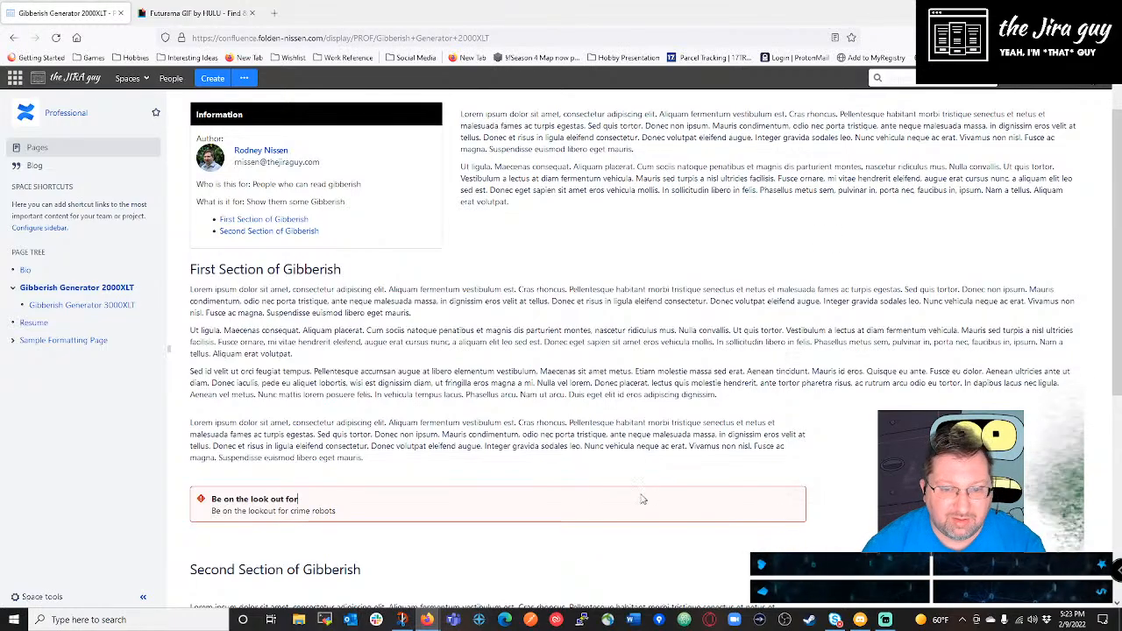
pyautogui.scroll(-3, 351, 492)
pyautogui.scroll(4, 328, 493)
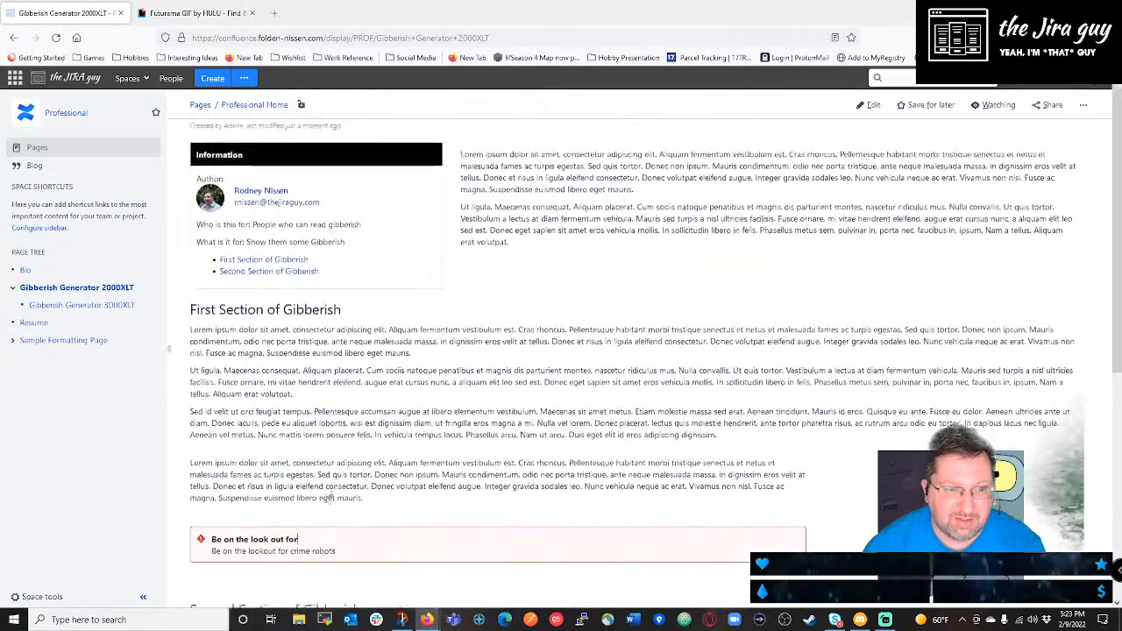
pyautogui.scroll(-2, 338, 486)
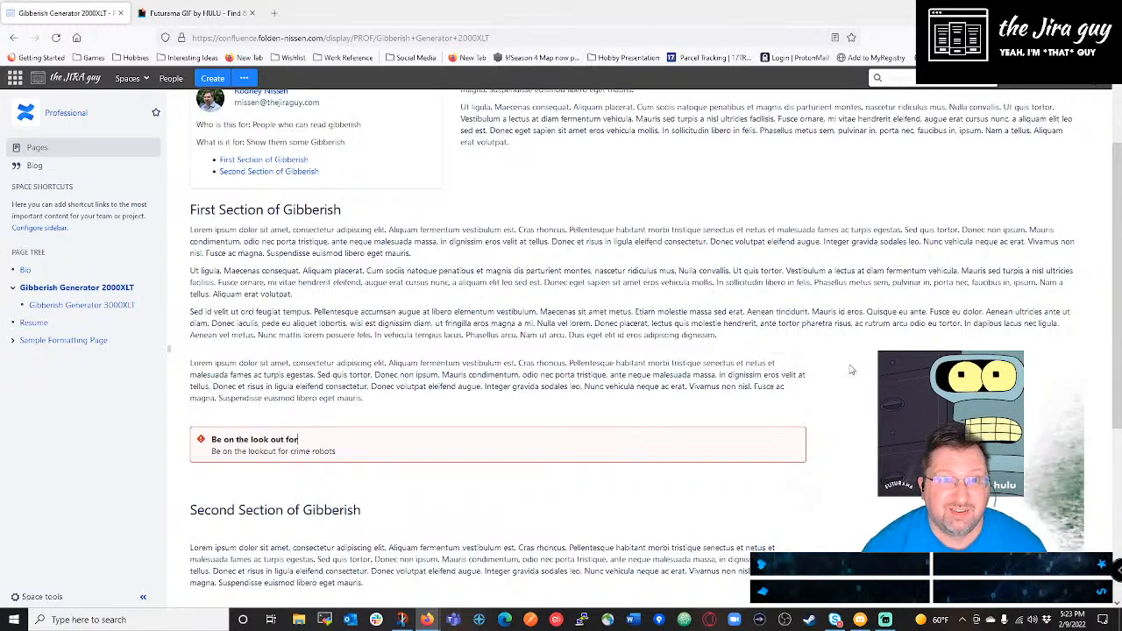
pyautogui.scroll(3, 903, 130)
# Open the 2000XLT page for editing and inspect the effects and title properties of the Bender GIF.
pyautogui.click(871, 105)
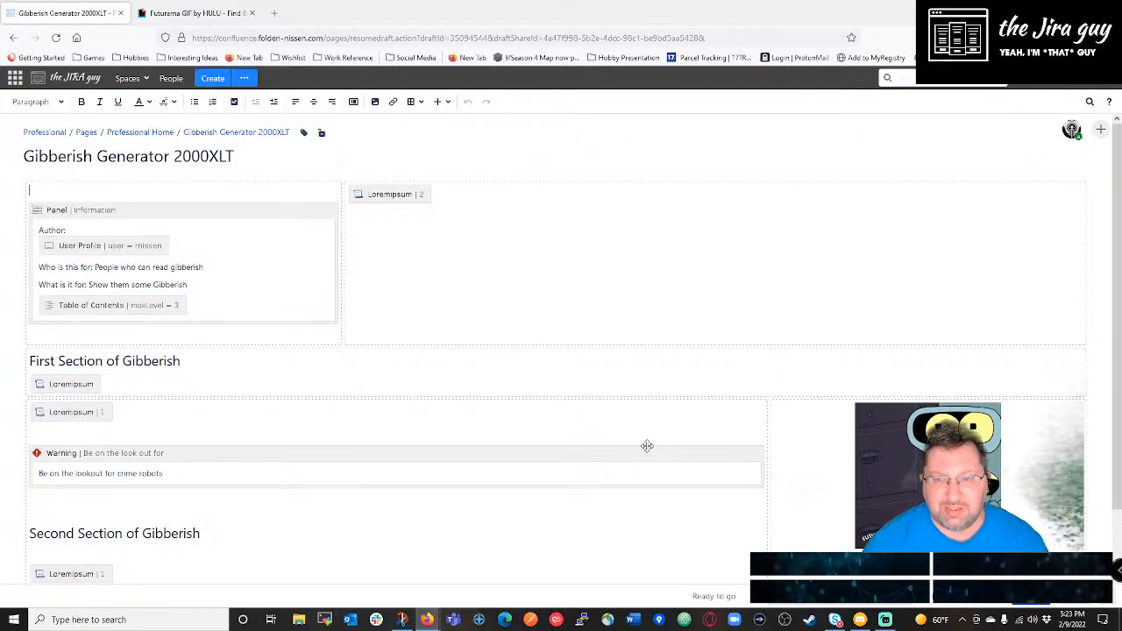
pyautogui.click(918, 451)
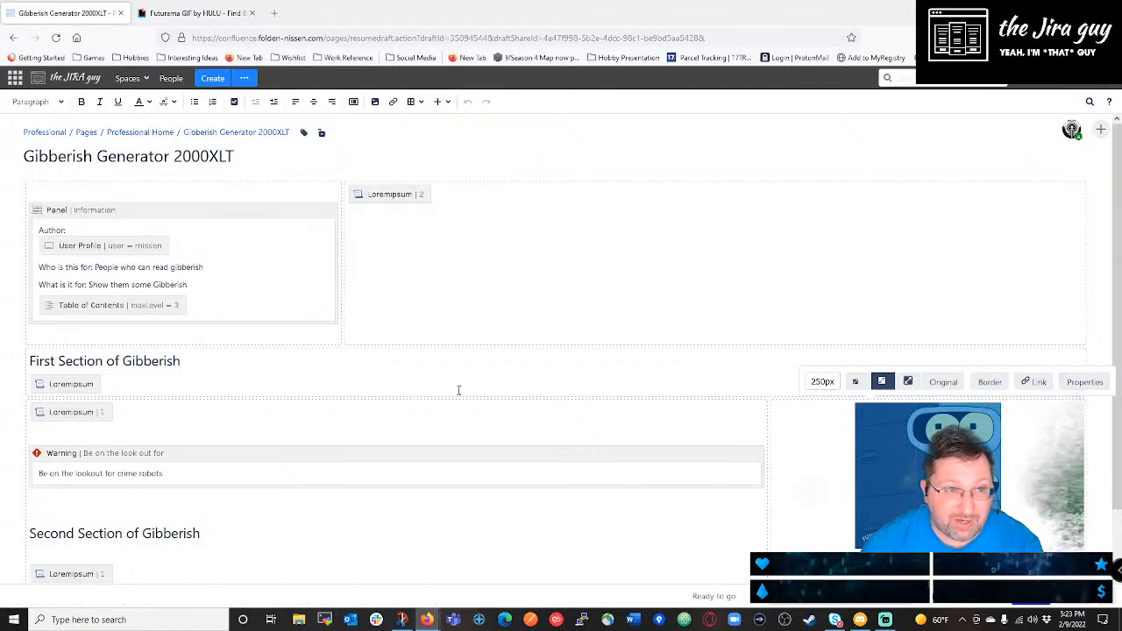
pyautogui.click(1084, 381)
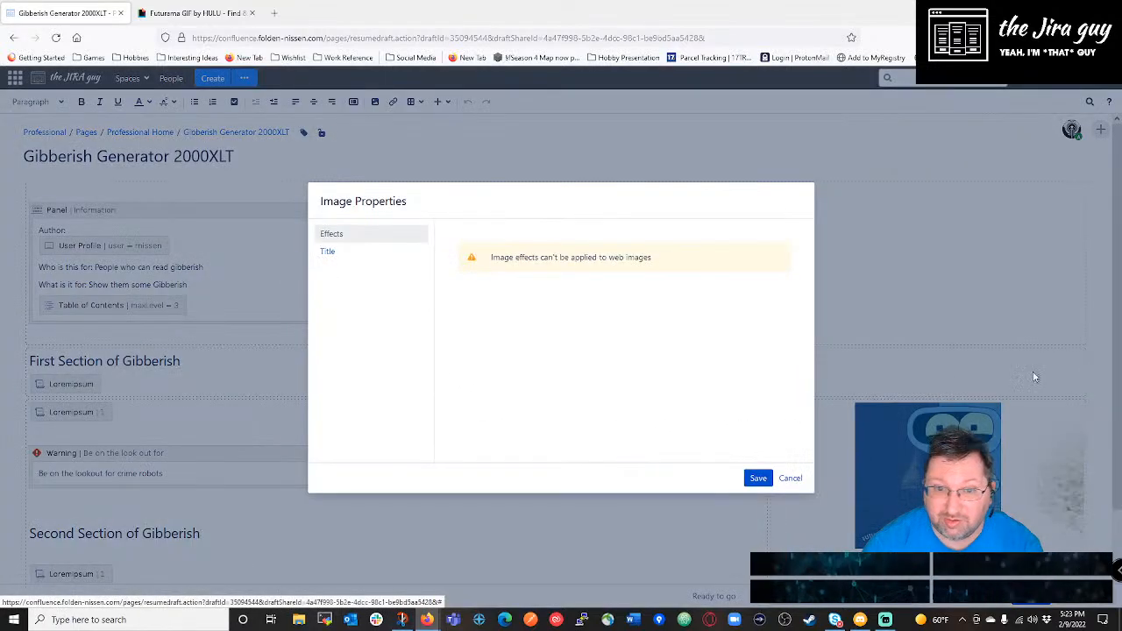
pyautogui.click(333, 250)
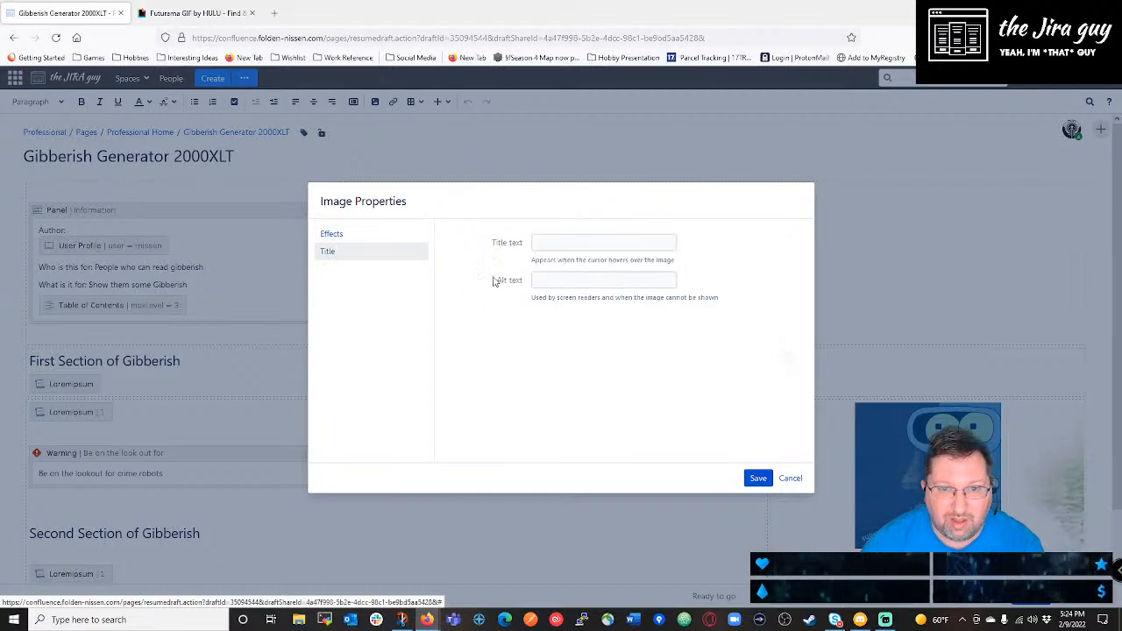
pyautogui.click(375, 233)
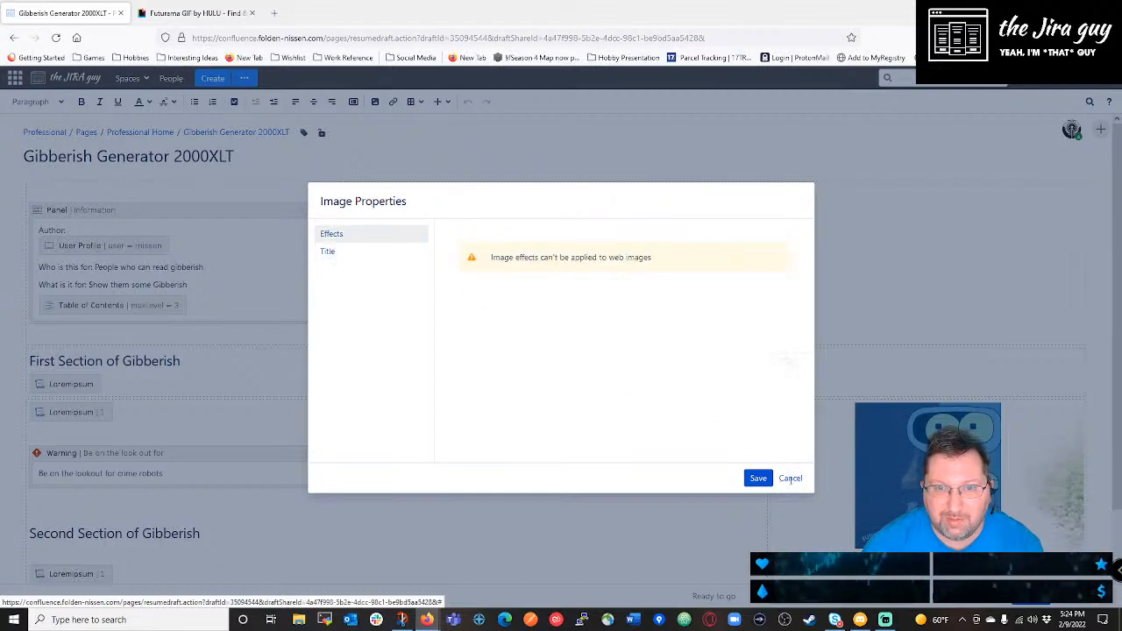
pyautogui.click(790, 480)
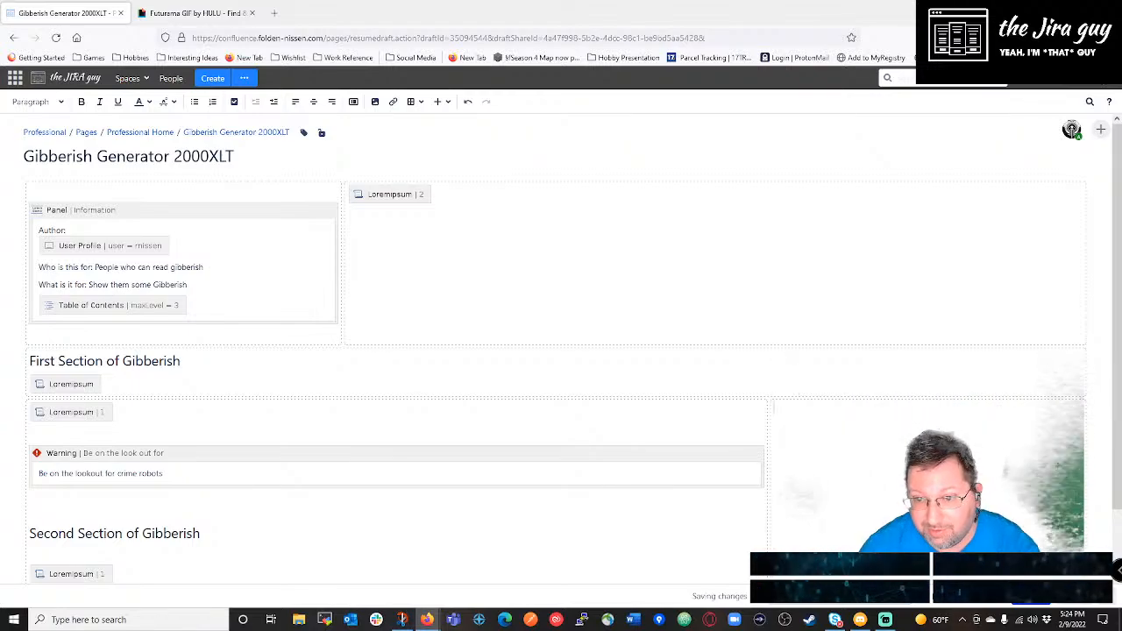
# Replace the Bender GIF with the image acp-ca.png, uploaded from the Downloads folder as a page attachment.
pyautogui.click(375, 101)
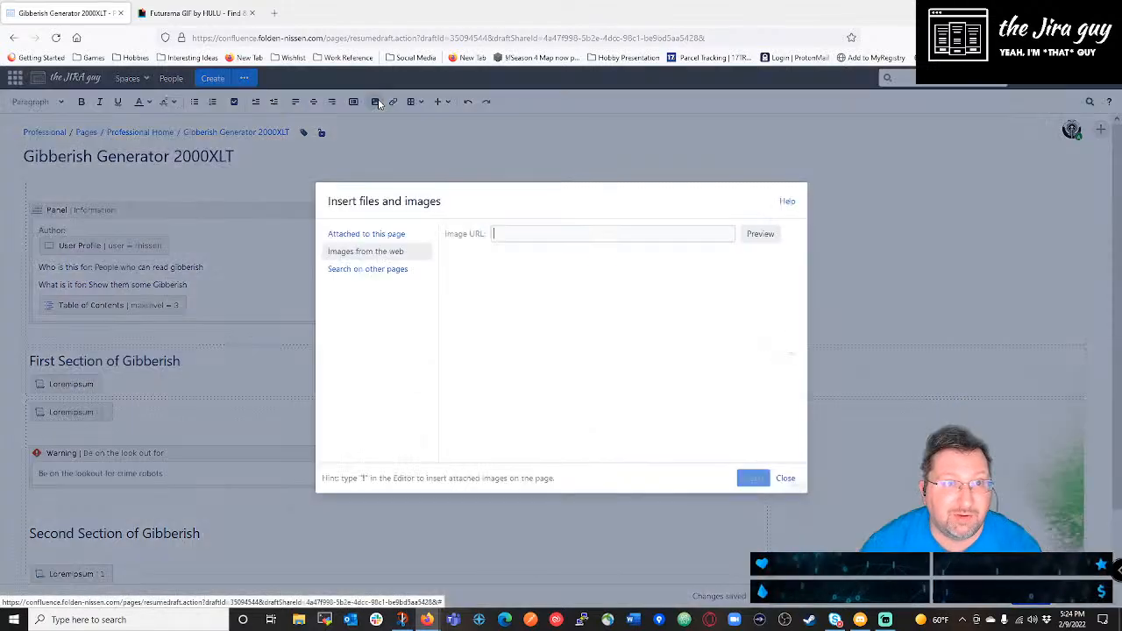
pyautogui.click(356, 237)
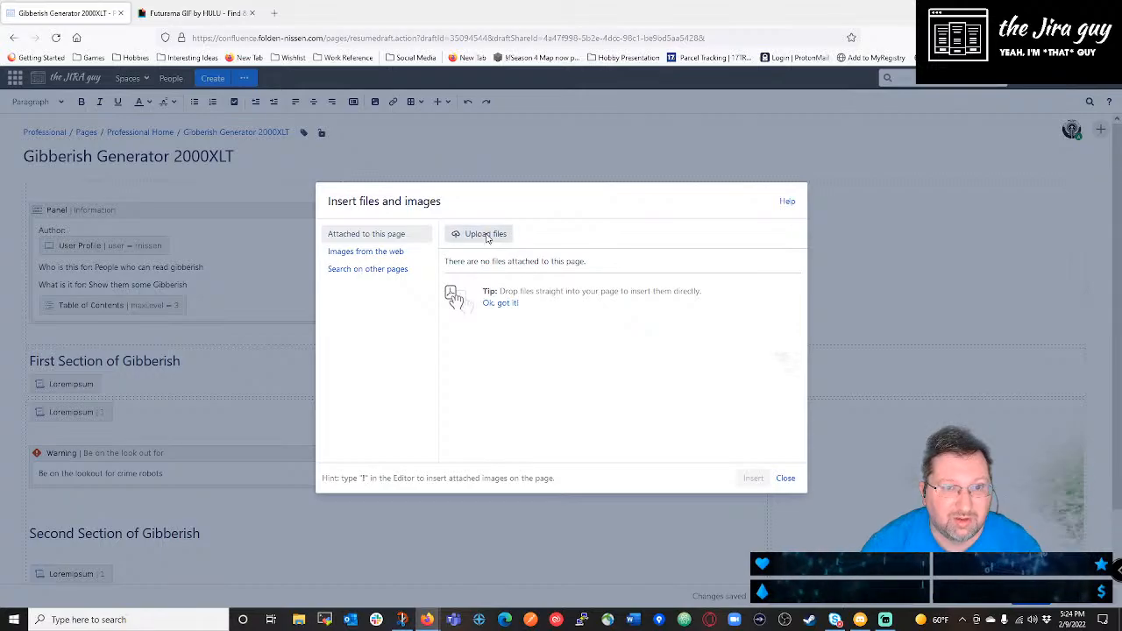
pyautogui.click(484, 233)
pyautogui.scroll(-10, 298, 279)
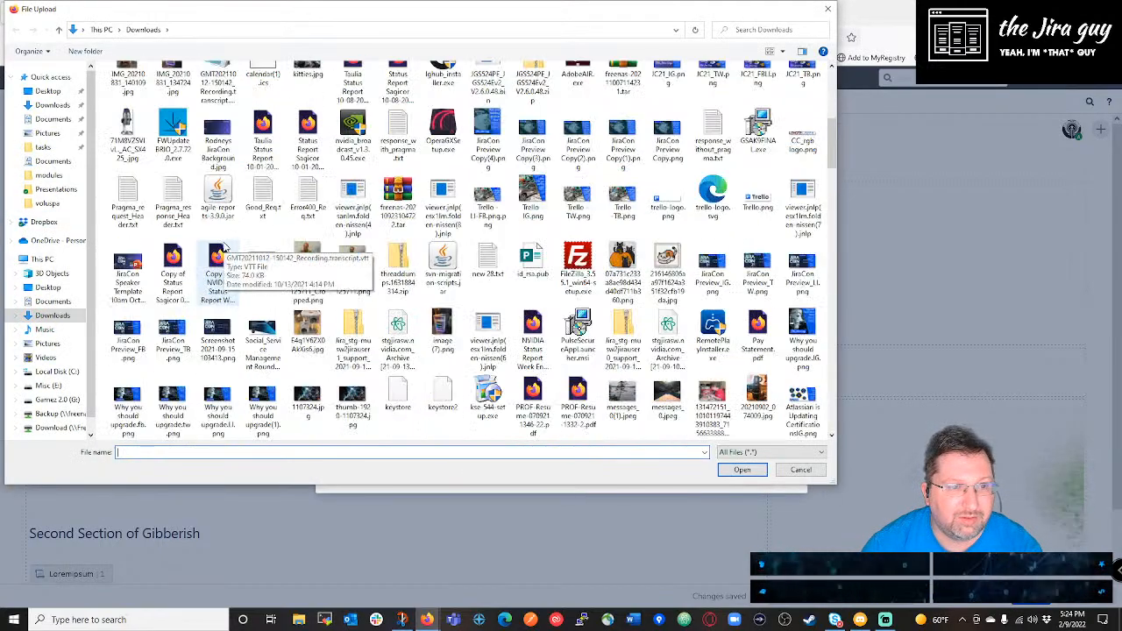
pyautogui.scroll(-5, 300, 280)
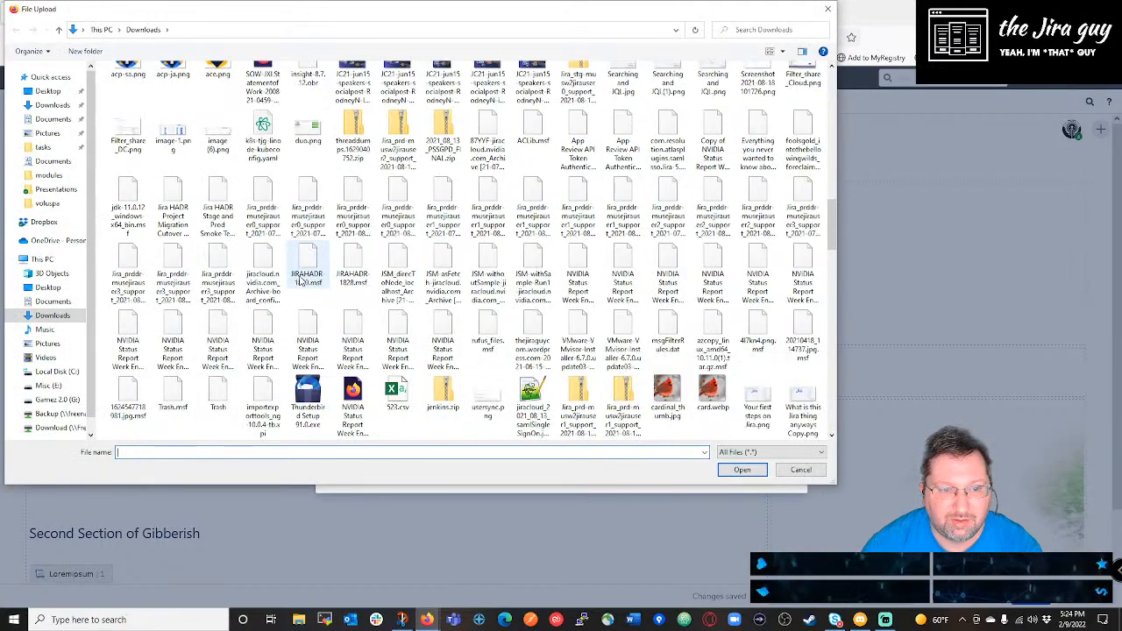
pyautogui.scroll(5, 300, 281)
pyautogui.scroll(2, 300, 281)
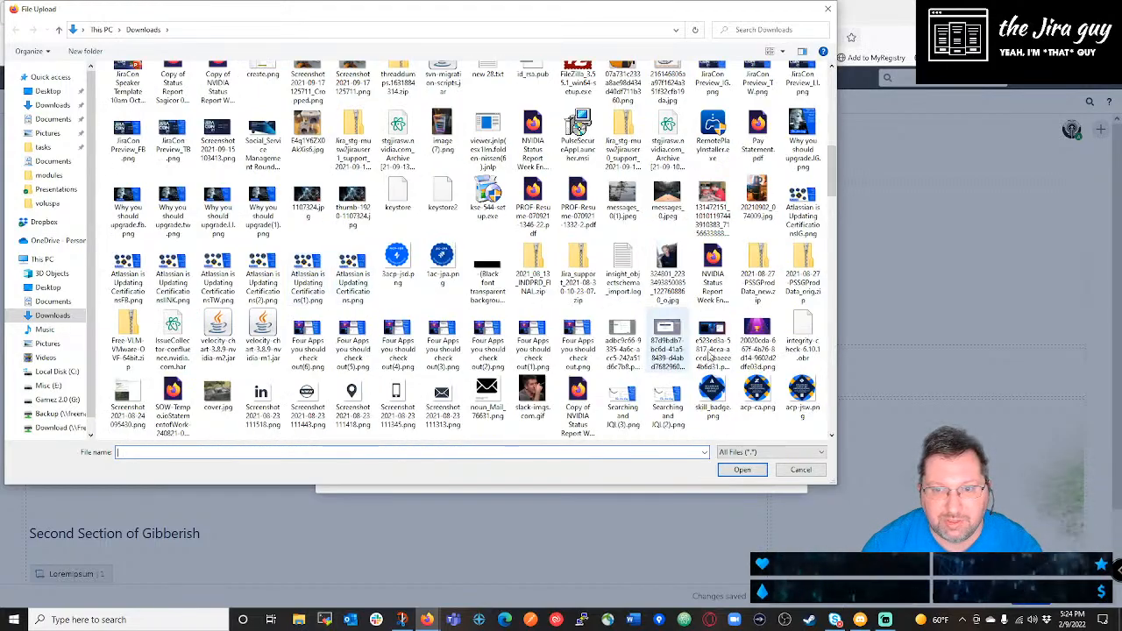
pyautogui.doubleClick(758, 396)
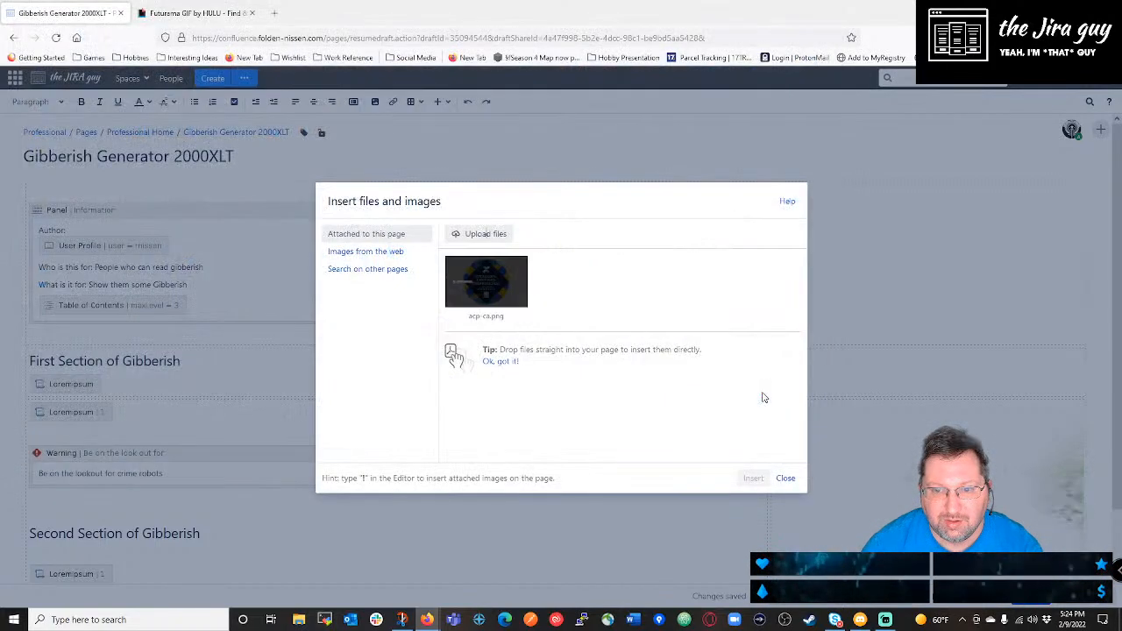
pyautogui.click(757, 478)
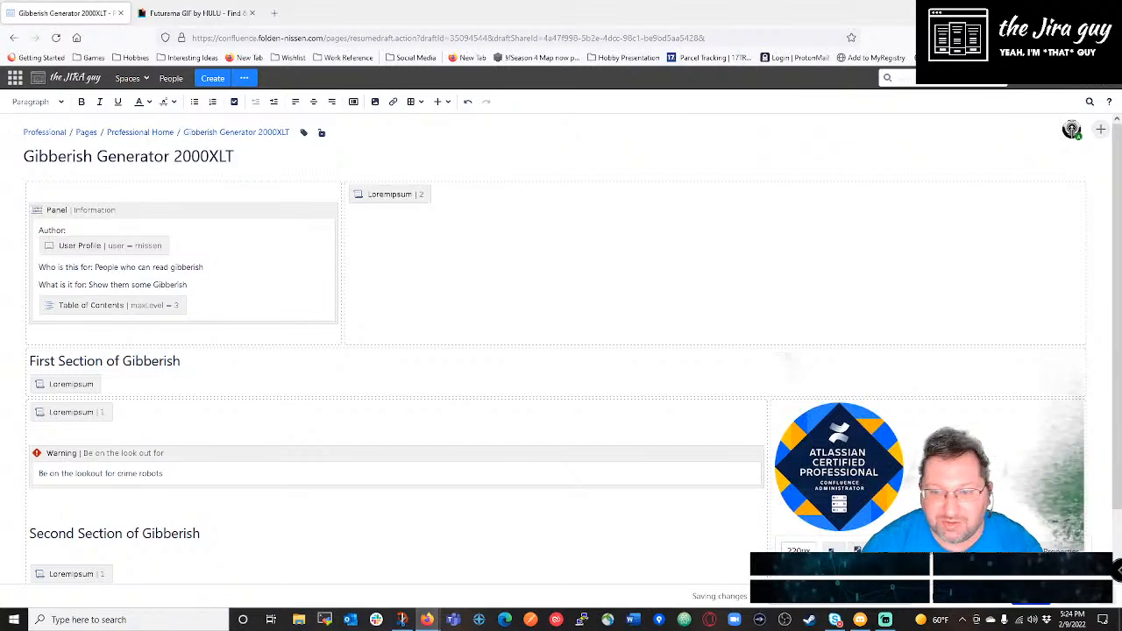
# Center the certification badge image within its layout column.
pyautogui.scroll(-1, 873, 487)
pyautogui.click(816, 406)
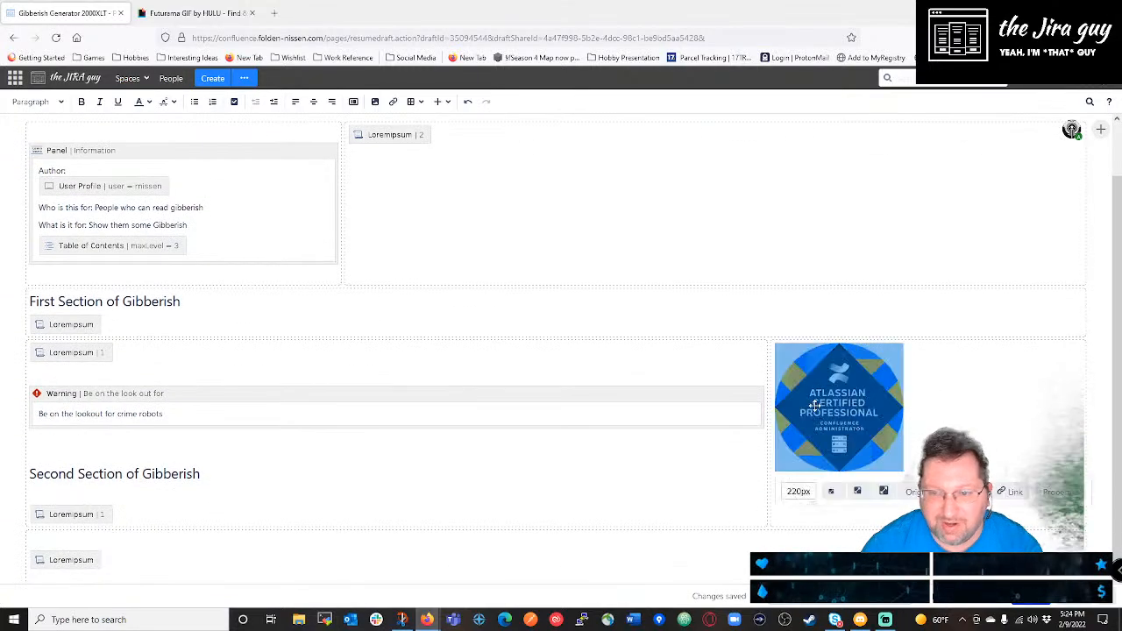
pyautogui.click(313, 102)
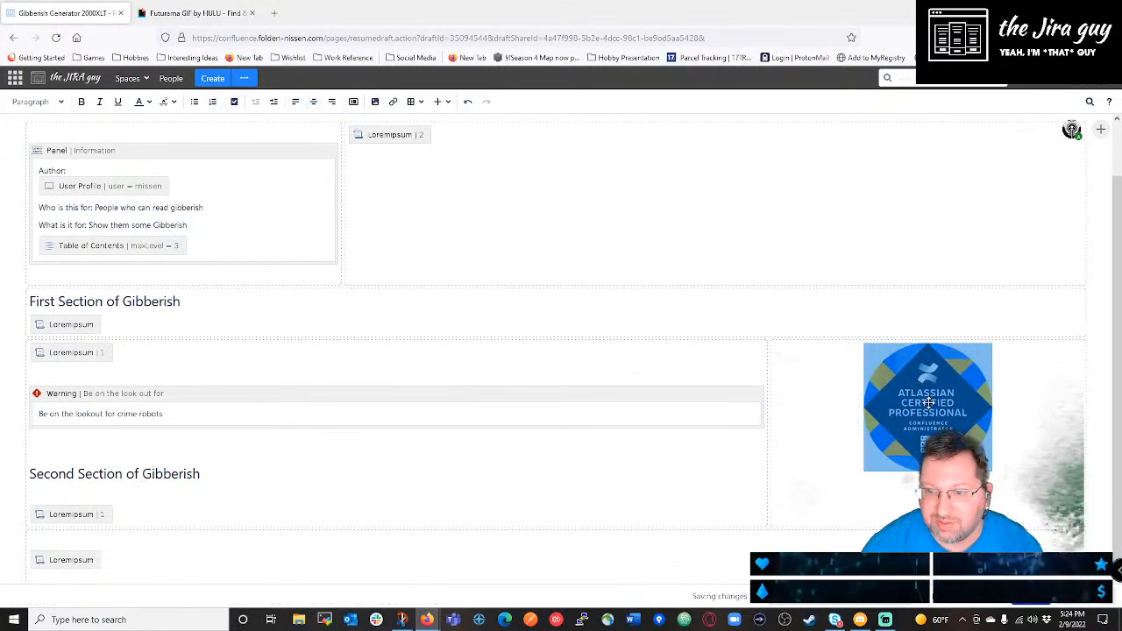
# Apply the Instant Camera effect to the badge image and set its title and alt text to "Confluence Certification".
pyautogui.click(1077, 499)
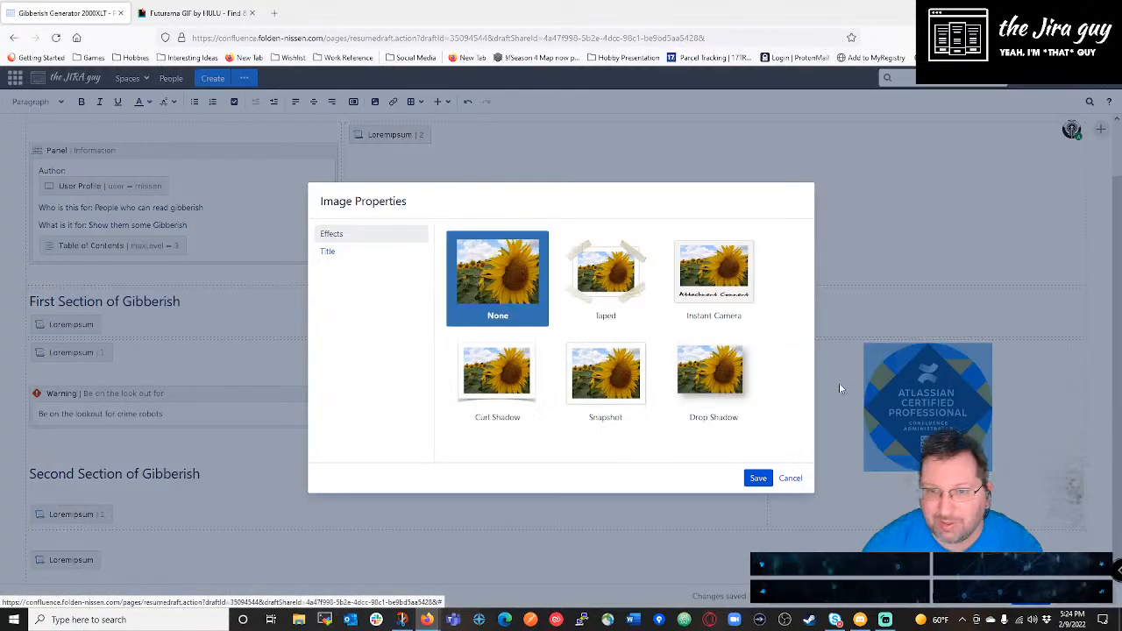
pyautogui.click(600, 281)
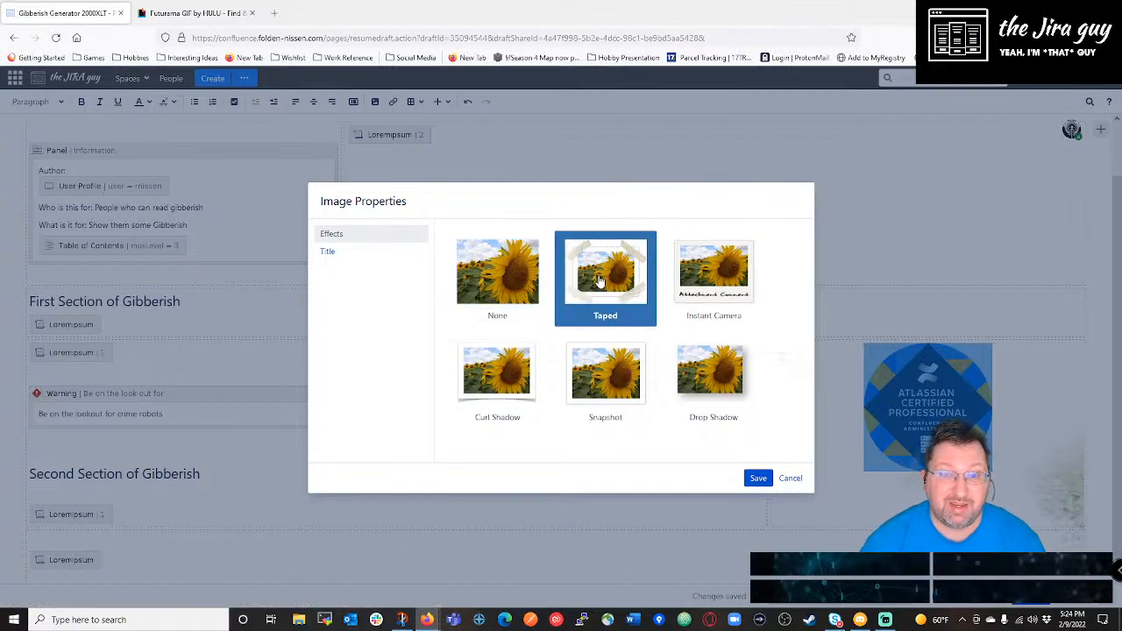
pyautogui.click(715, 296)
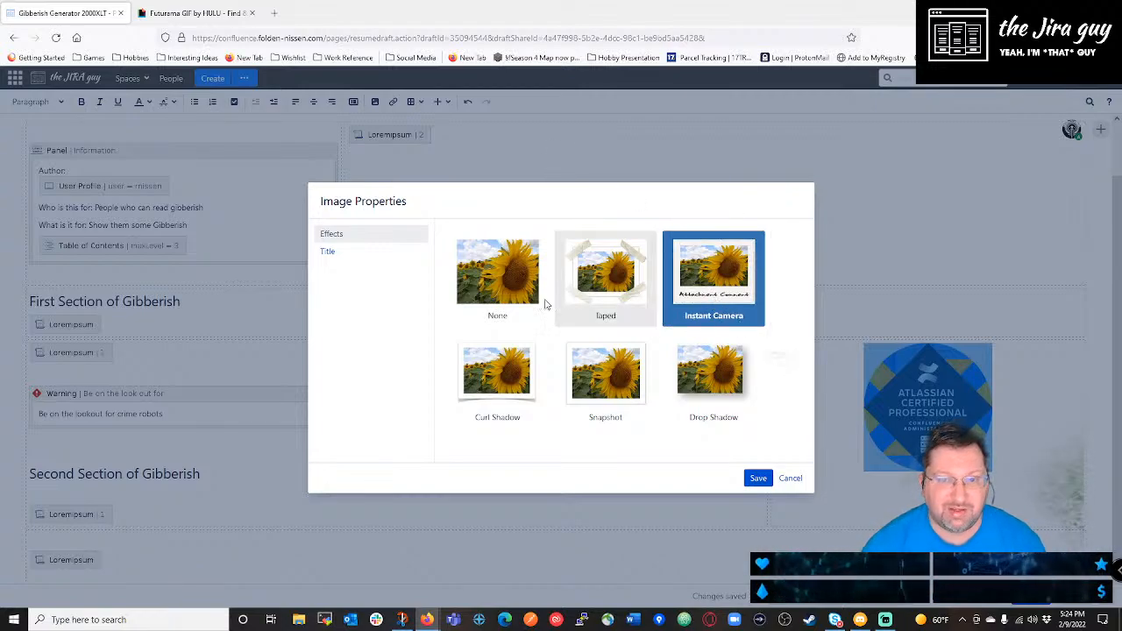
pyautogui.click(327, 254)
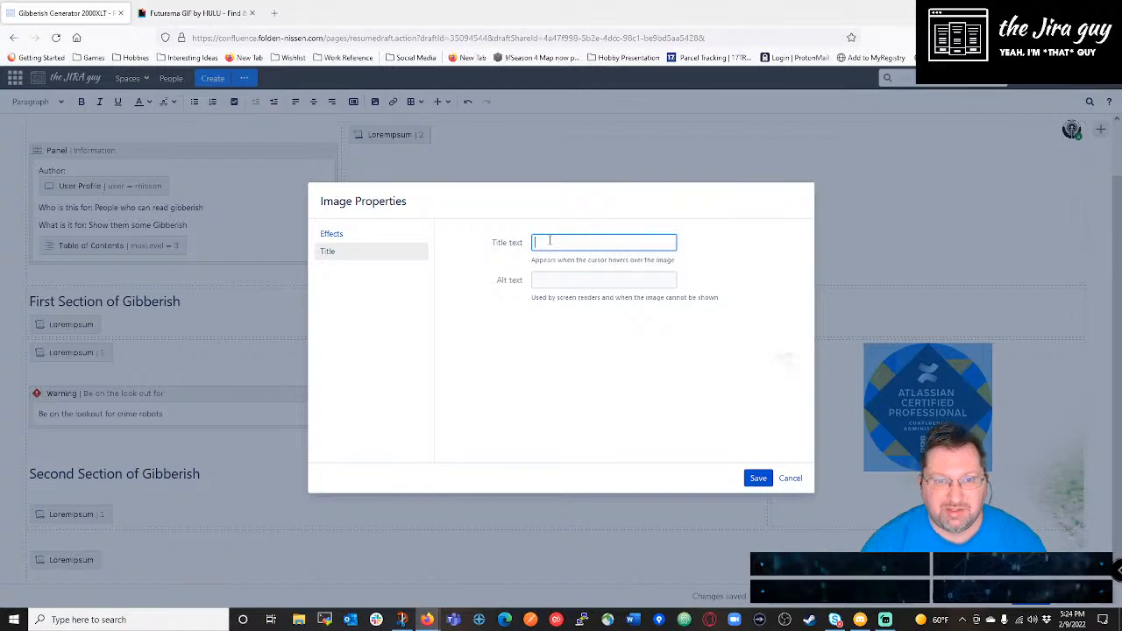
pyautogui.write('Confluence Certification')
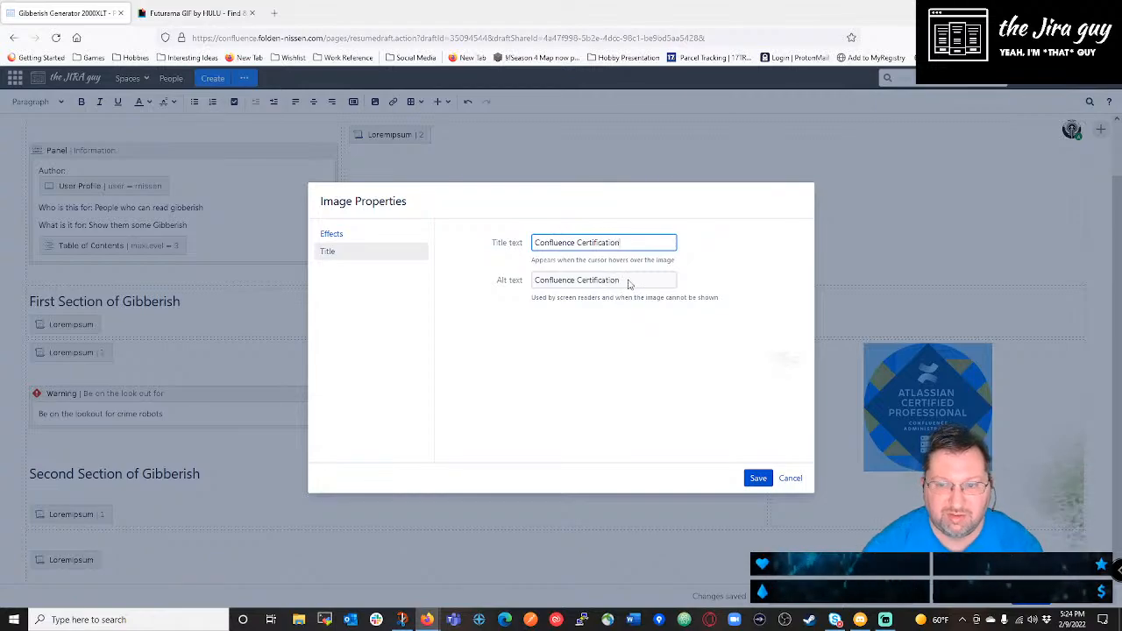
pyautogui.click(759, 478)
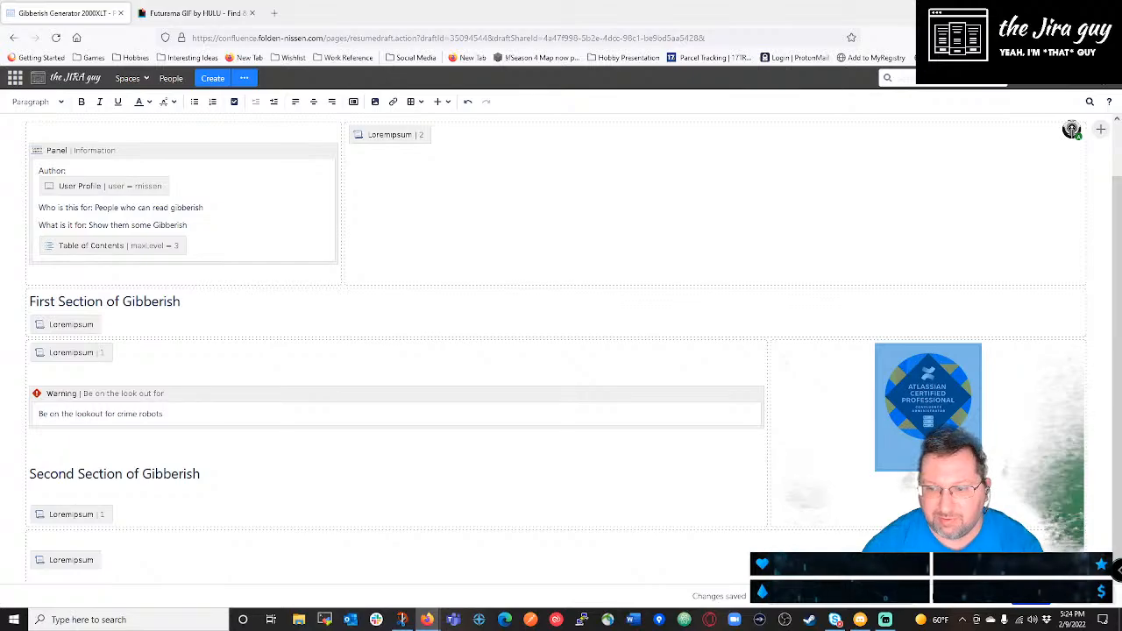
# Publish the page, view the badge image in the full-size preview and close the preview.
pyautogui.click(1026, 604)
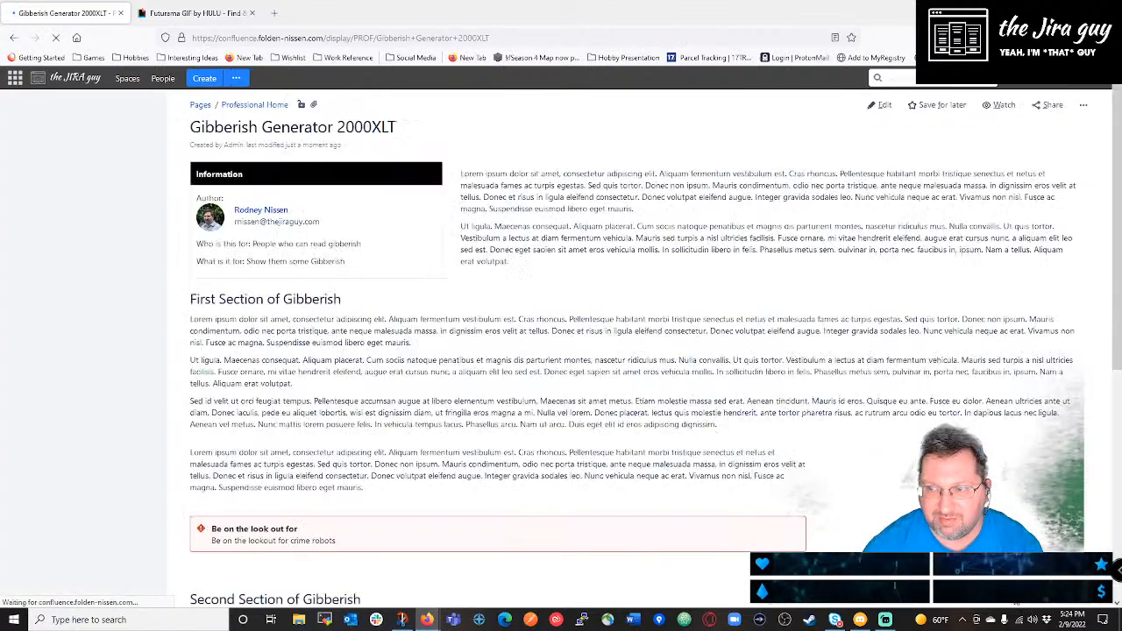
pyautogui.scroll(-5, 845, 457)
pyautogui.scroll(3, 844, 458)
pyautogui.click(977, 414)
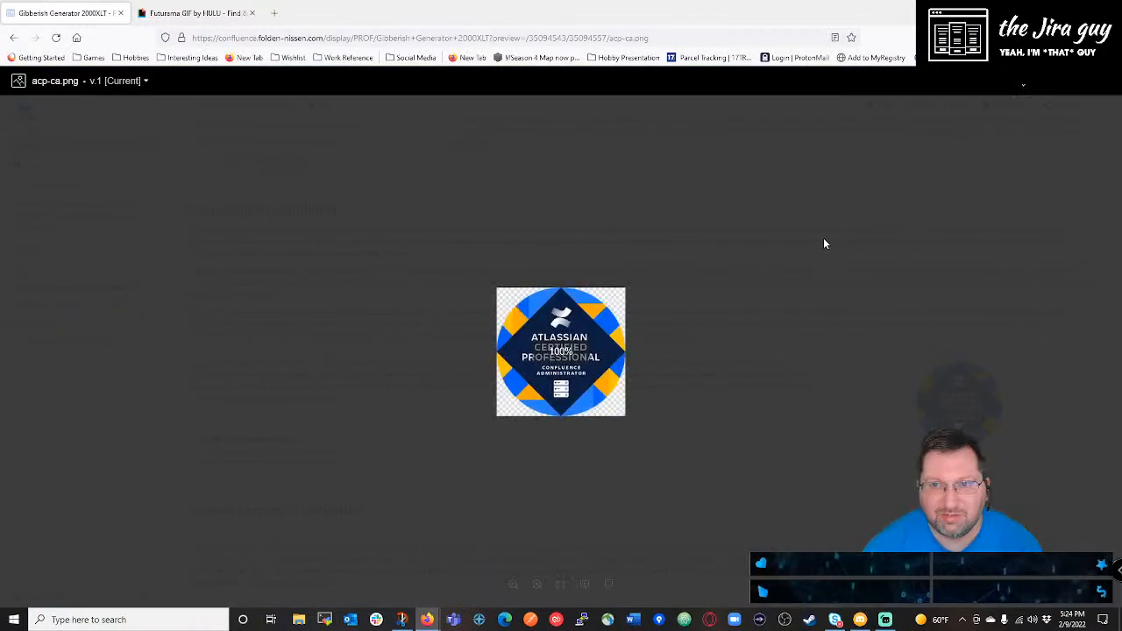
pyautogui.click(796, 273)
# Reopen the page for editing, change the badge image's effect to Taped and publish the page.
pyautogui.click(875, 106)
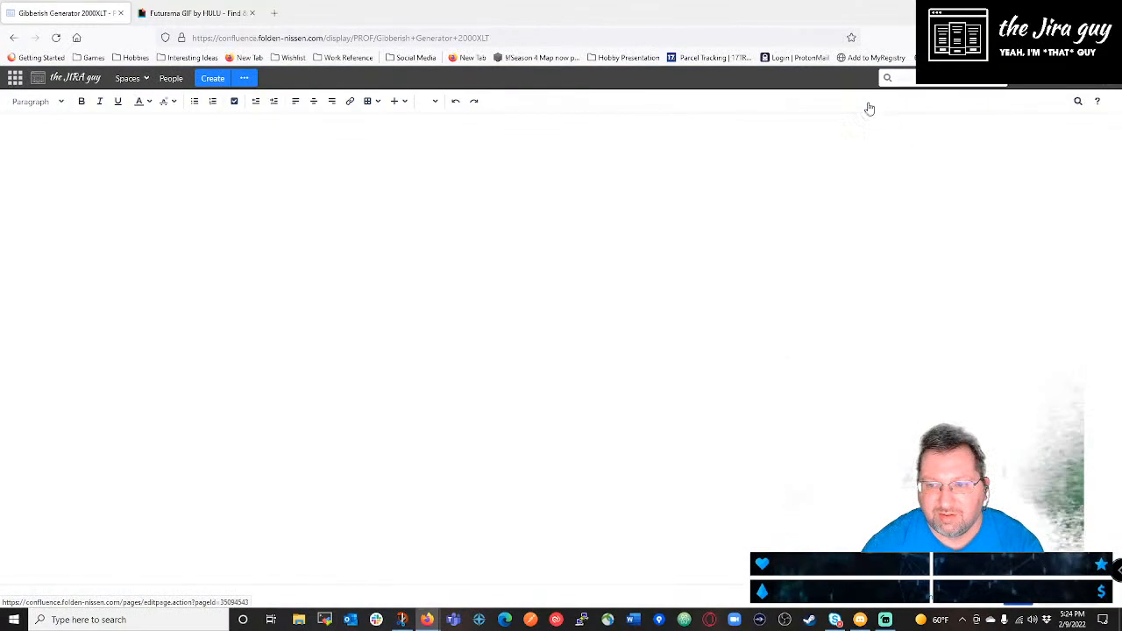
pyautogui.click(921, 394)
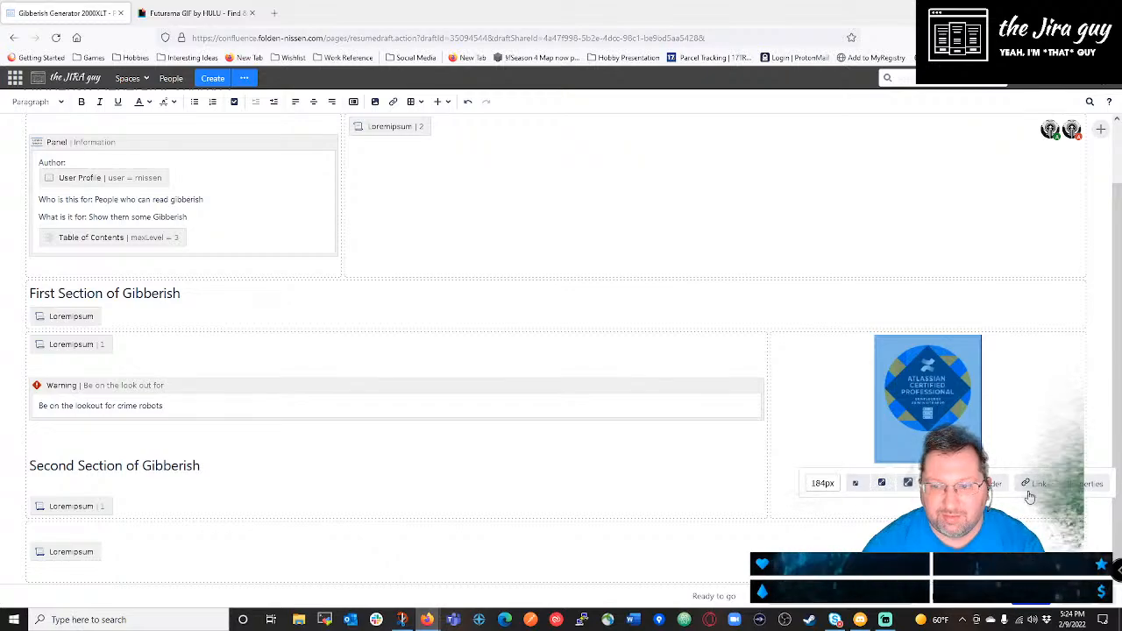
pyautogui.click(1085, 483)
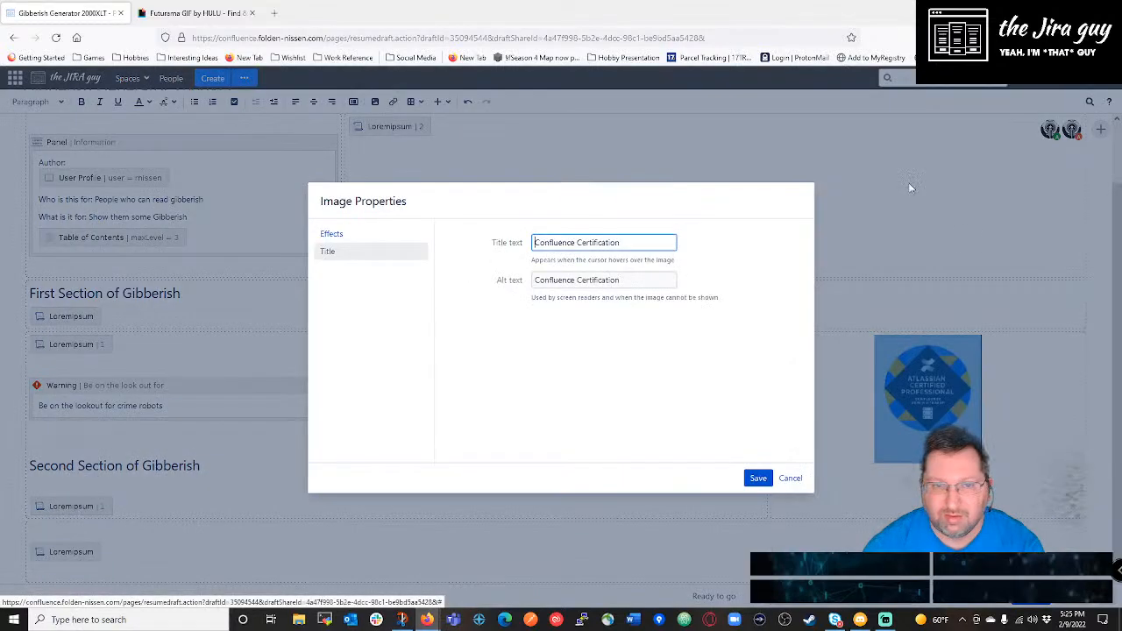
pyautogui.click(363, 234)
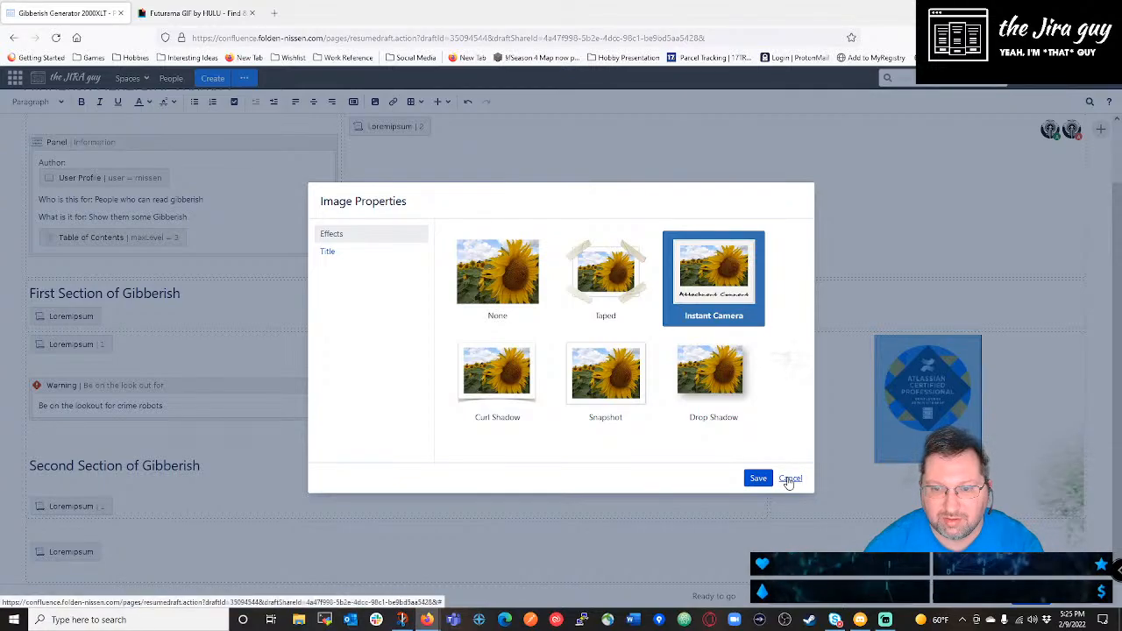
pyautogui.click(618, 271)
pyautogui.click(757, 478)
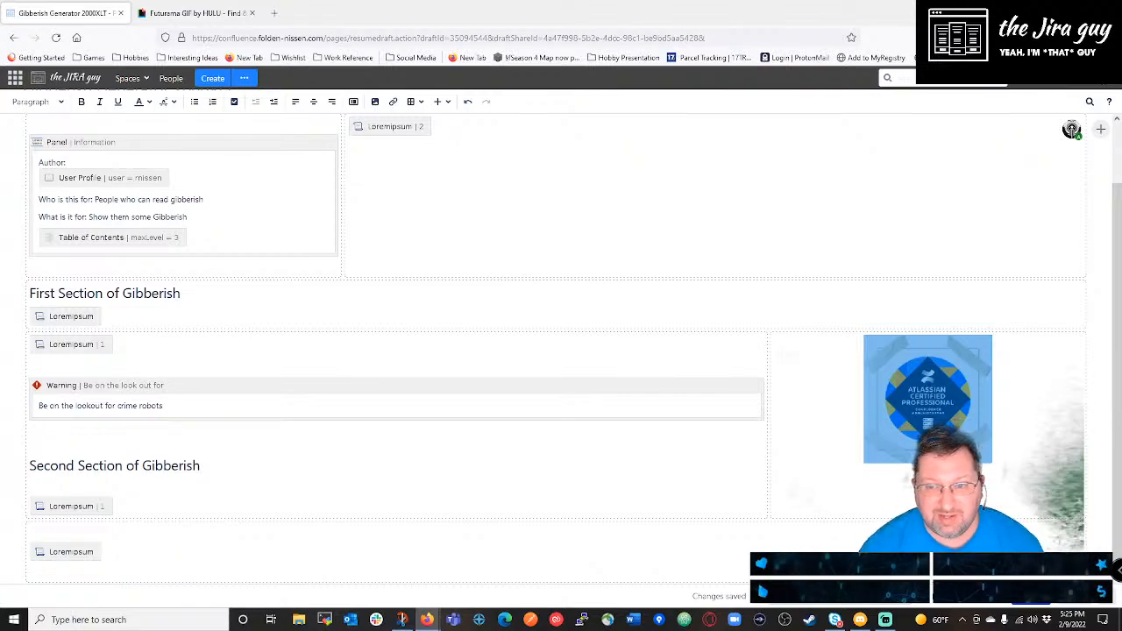
pyautogui.click(974, 596)
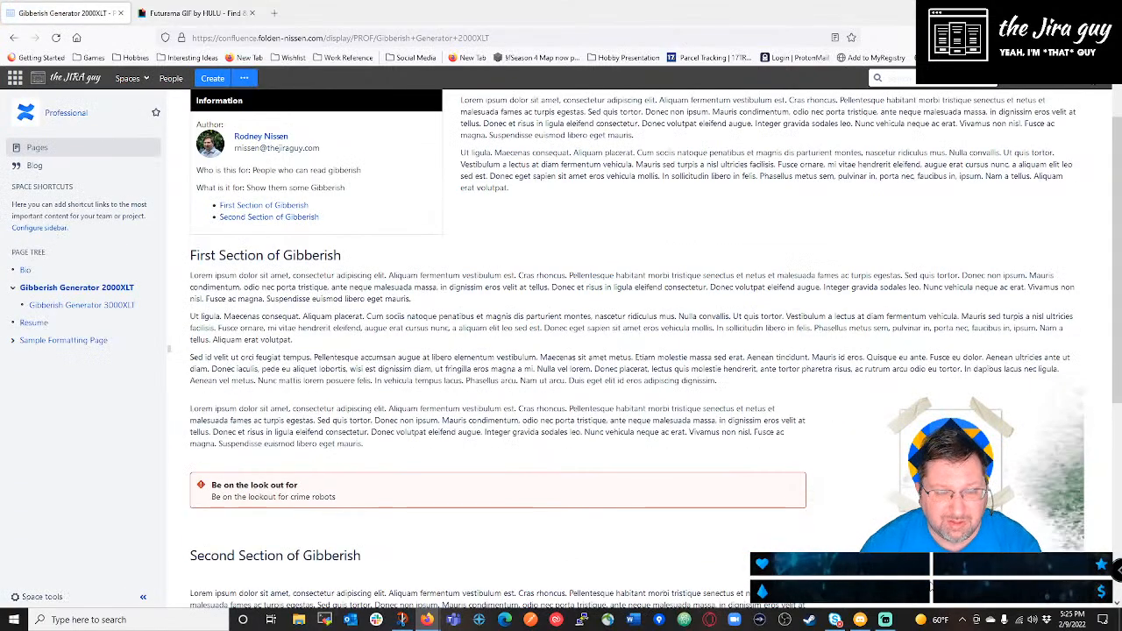
# Review the published 2000XLT page, checking the taped badge image and its title text beside the warning box.
pyautogui.scroll(-3, 835, 543)
pyautogui.scroll(2, 835, 543)
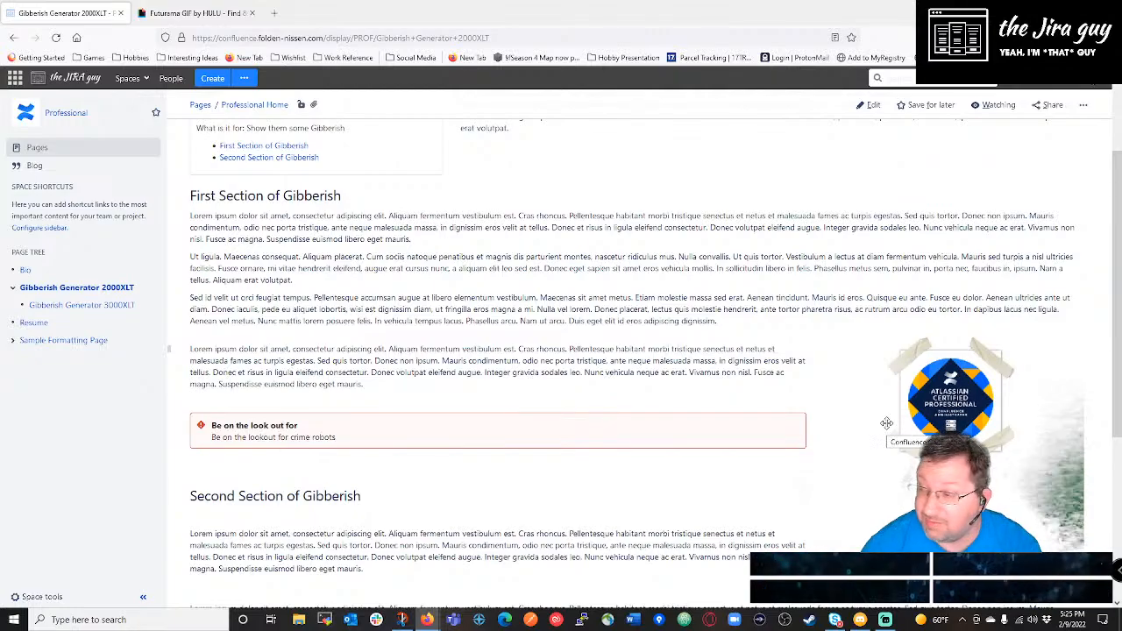
pyautogui.scroll(-1, 905, 489)
pyautogui.scroll(2, 905, 490)
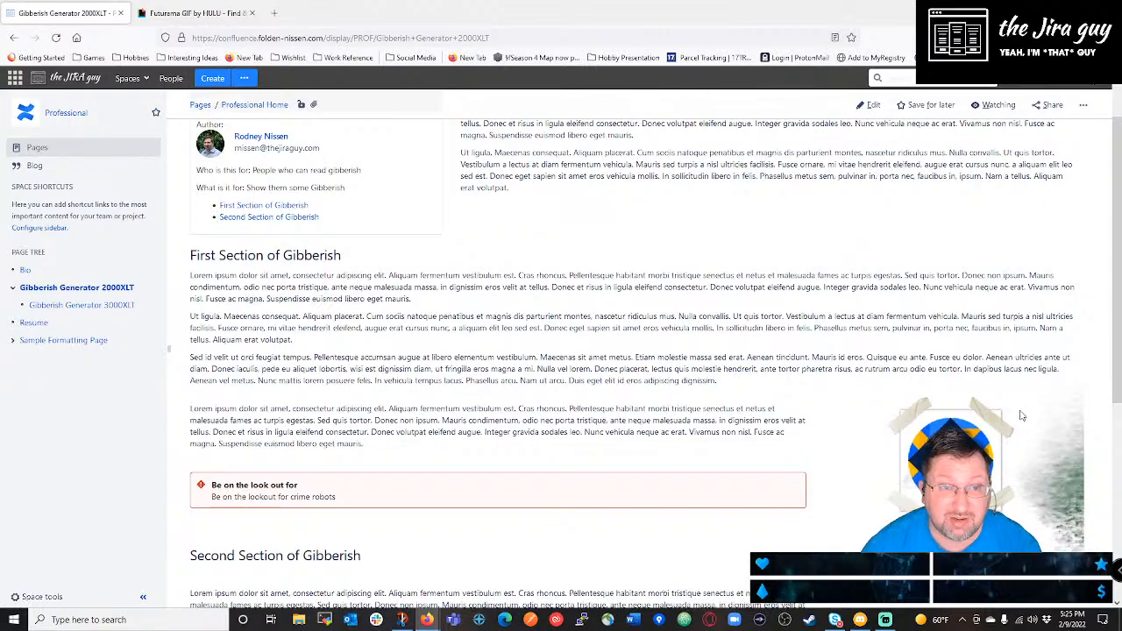
pyautogui.scroll(1, 1022, 416)
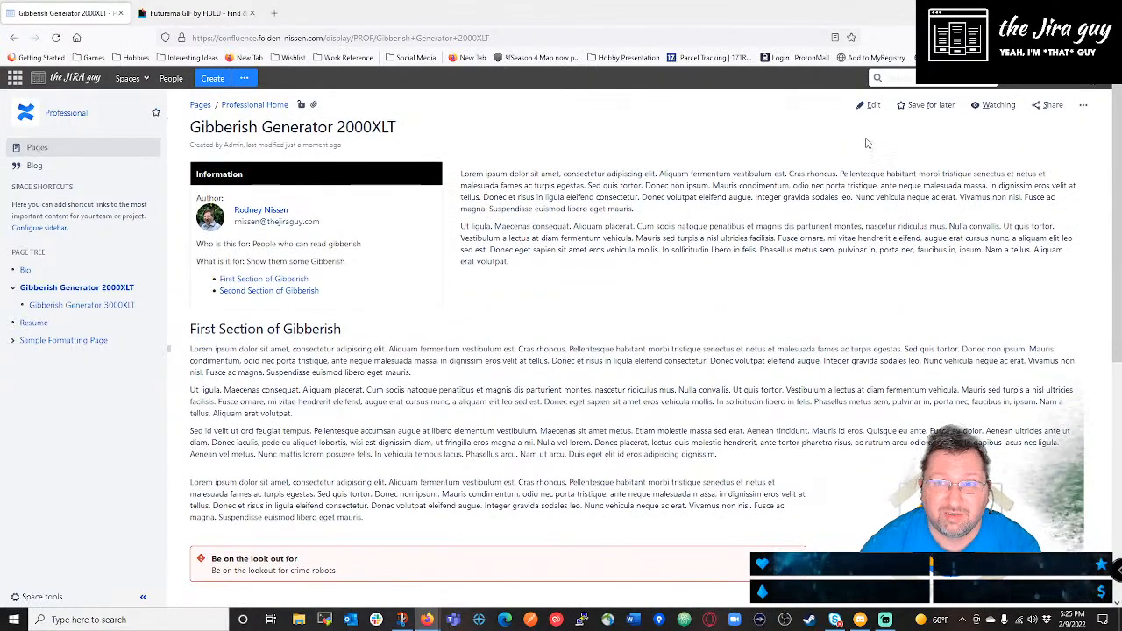
pyautogui.scroll(-6, 865, 263)
pyautogui.scroll(6, 874, 248)
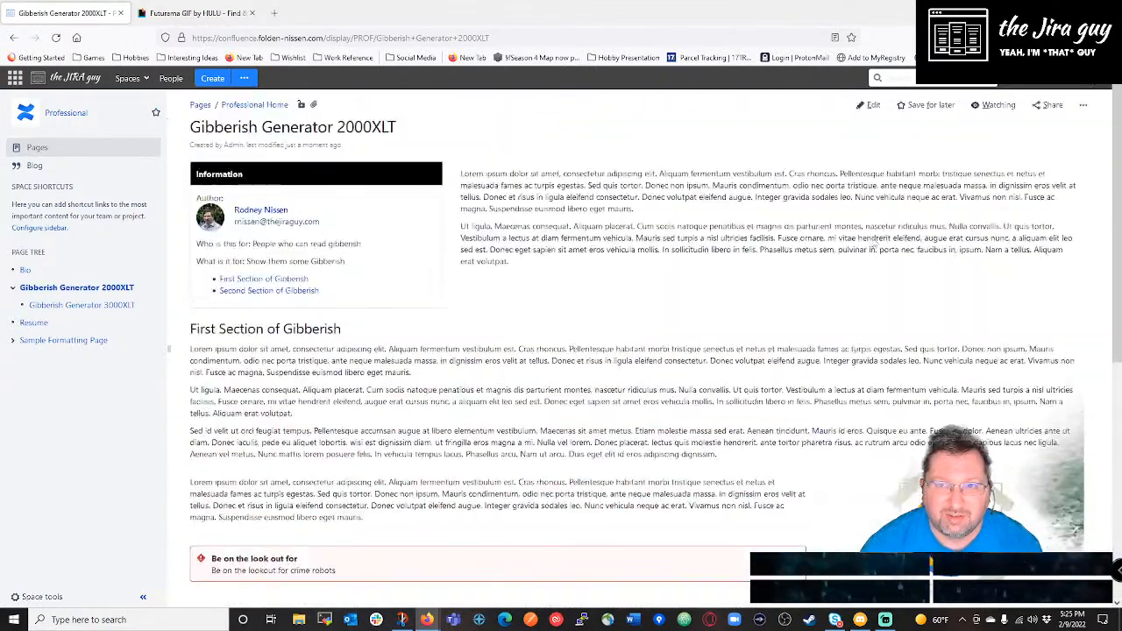
# Reopen the 2000XLT page for editing, search the macro library for "jira" and choose the Jira macro.
pyautogui.click(871, 106)
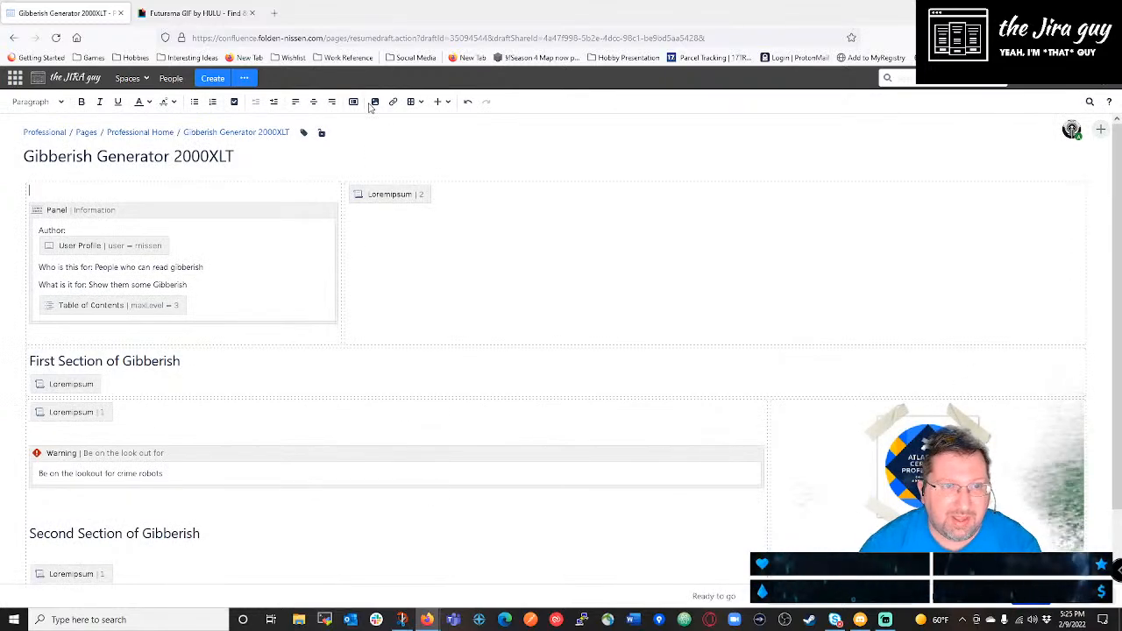
pyautogui.click(441, 102)
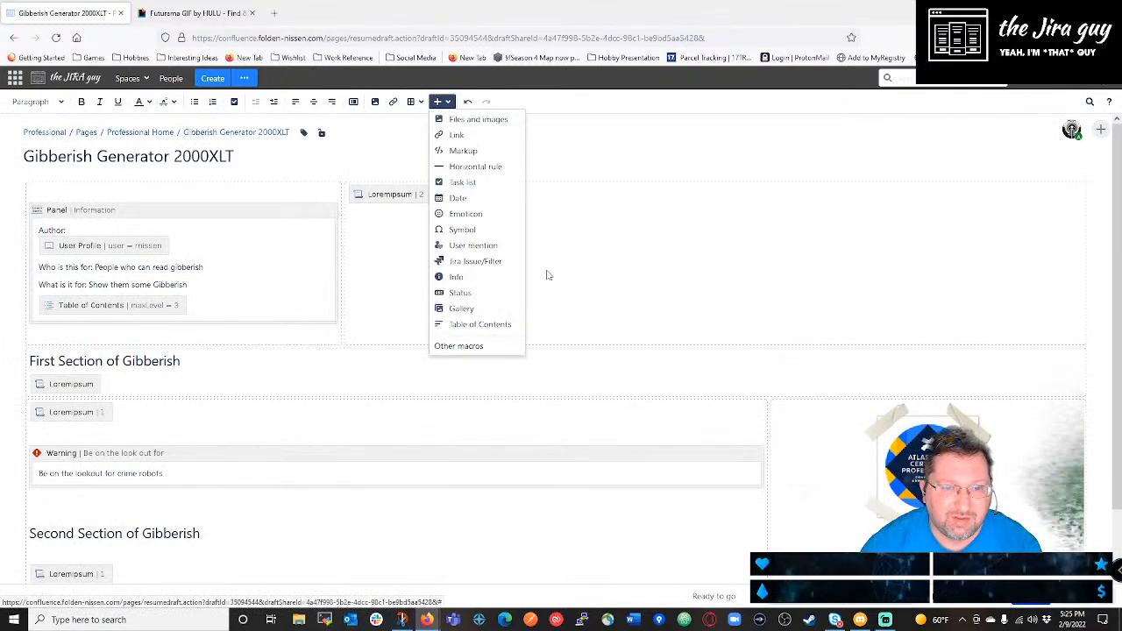
pyautogui.click(463, 346)
pyautogui.scroll(-1, 713, 324)
pyautogui.scroll(-2, 713, 325)
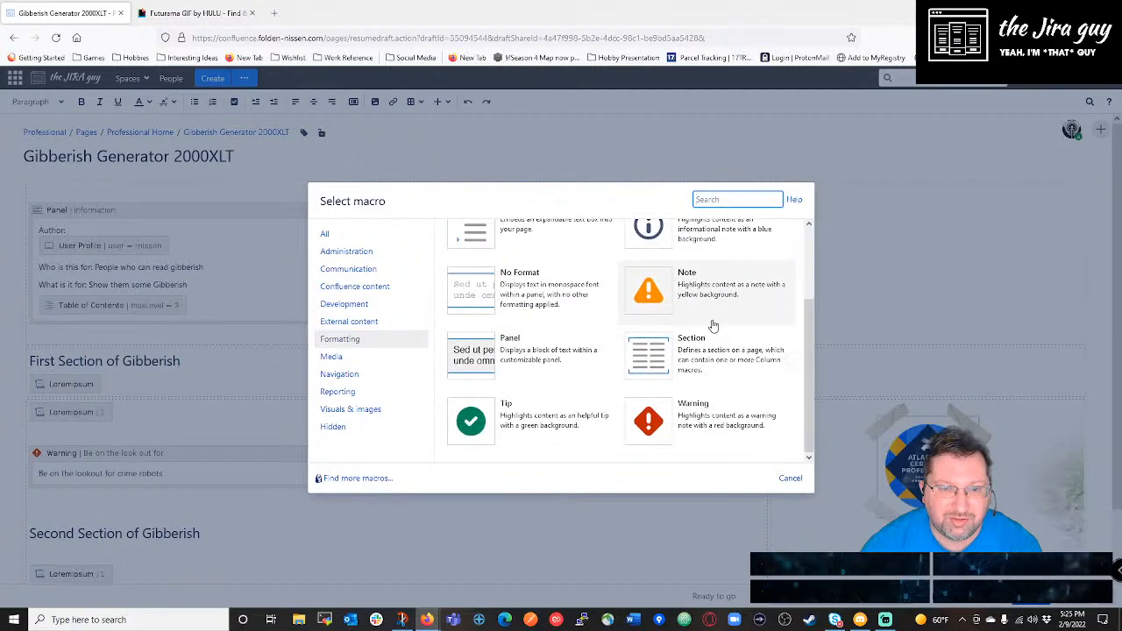
pyautogui.click(331, 357)
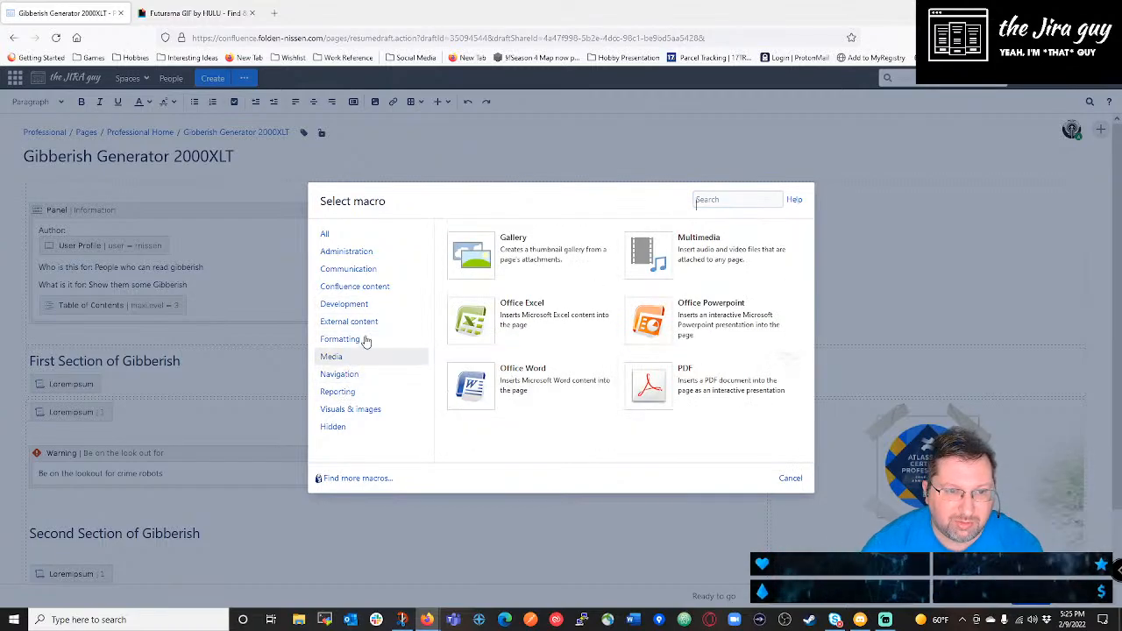
pyautogui.click(344, 237)
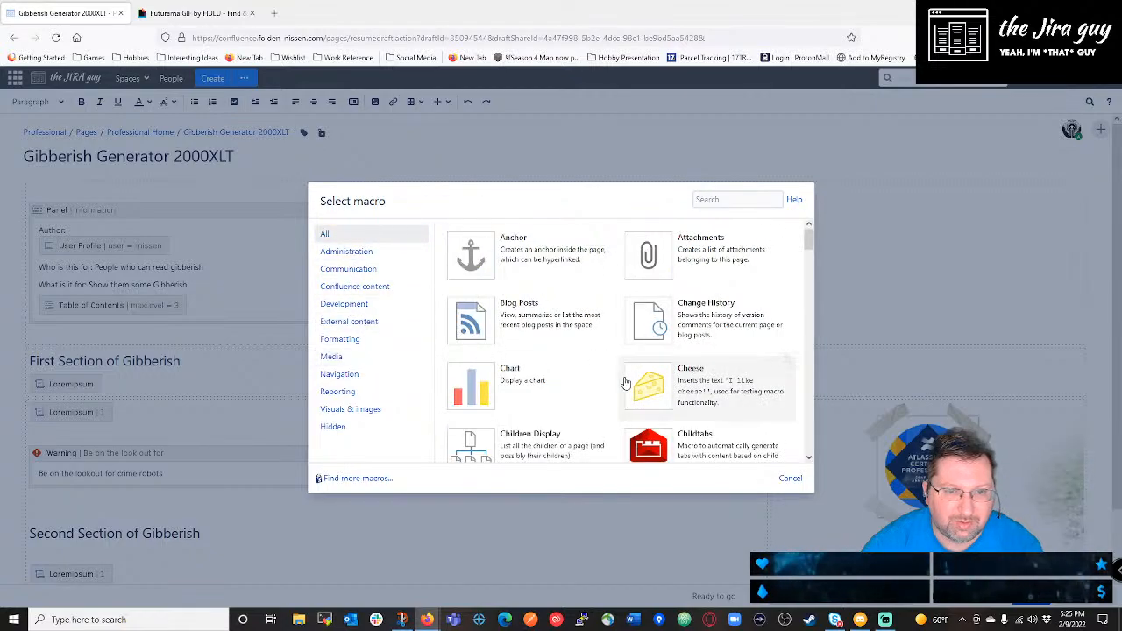
pyautogui.click(722, 198)
pyautogui.write('jira')
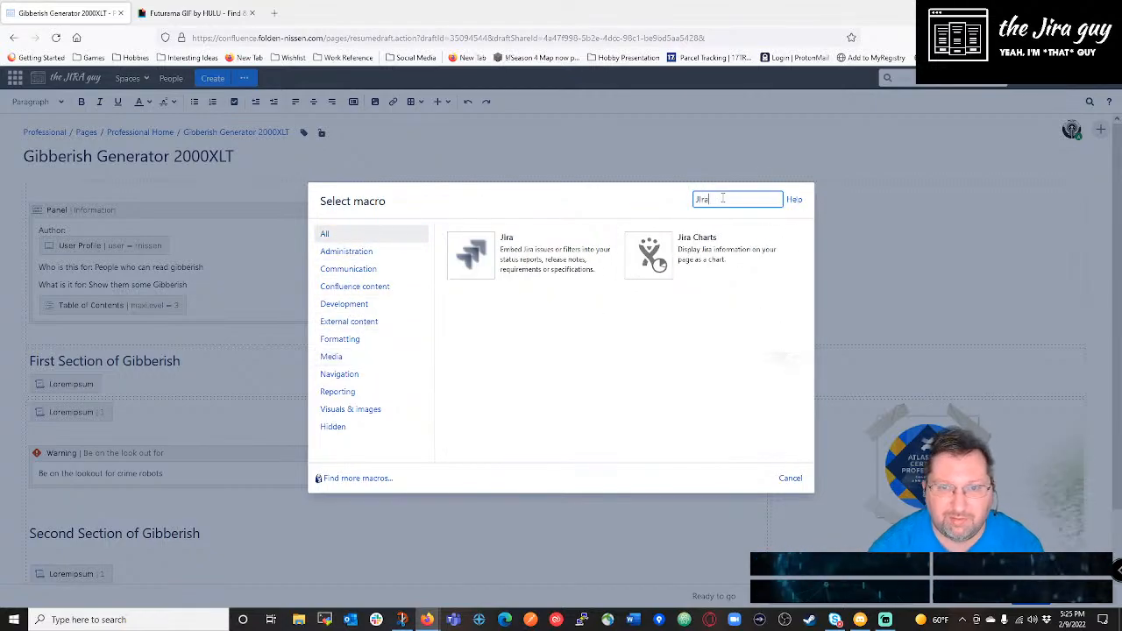
pyautogui.click(516, 245)
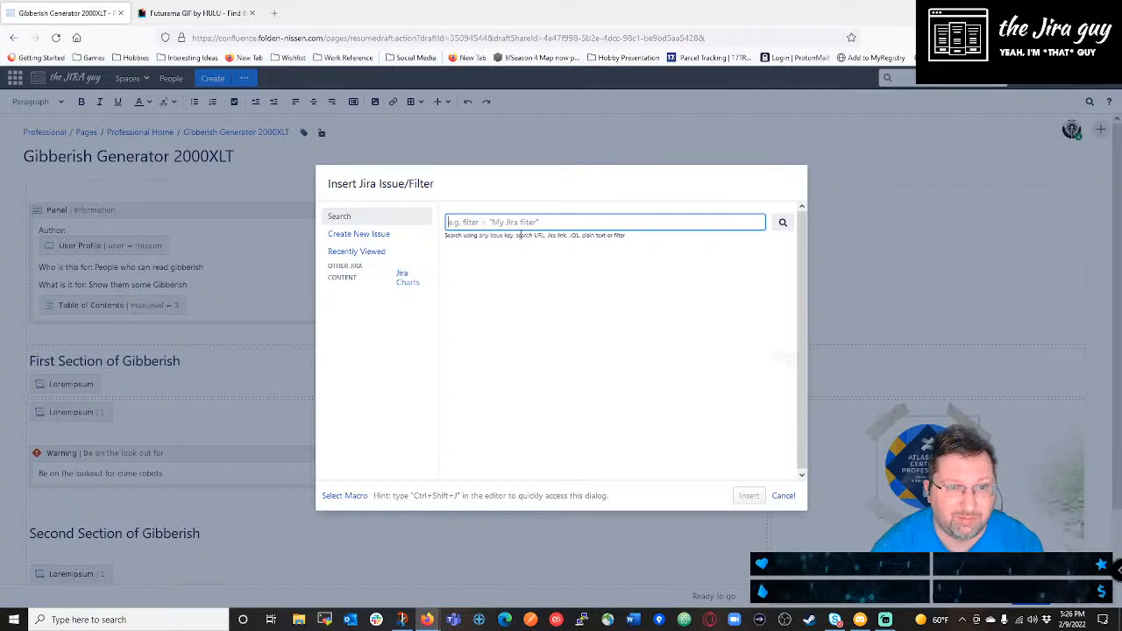
# Try to find the Jira issue HL-1 by its key and with the query "issuekey = HL-1".
pyautogui.write('HU')
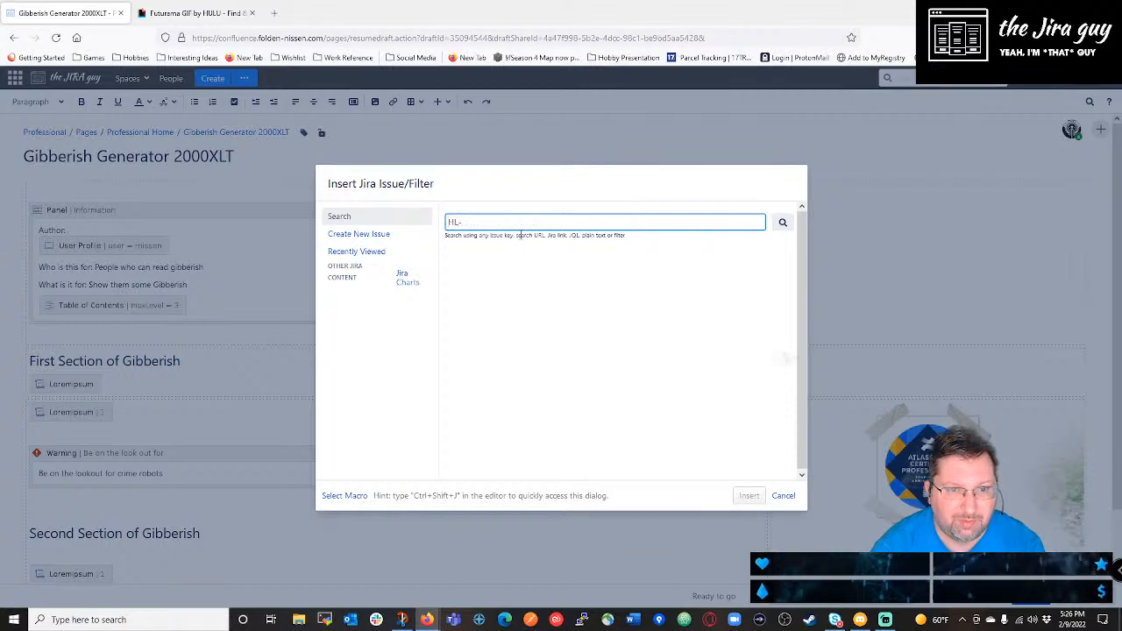
pyautogui.write('-1')
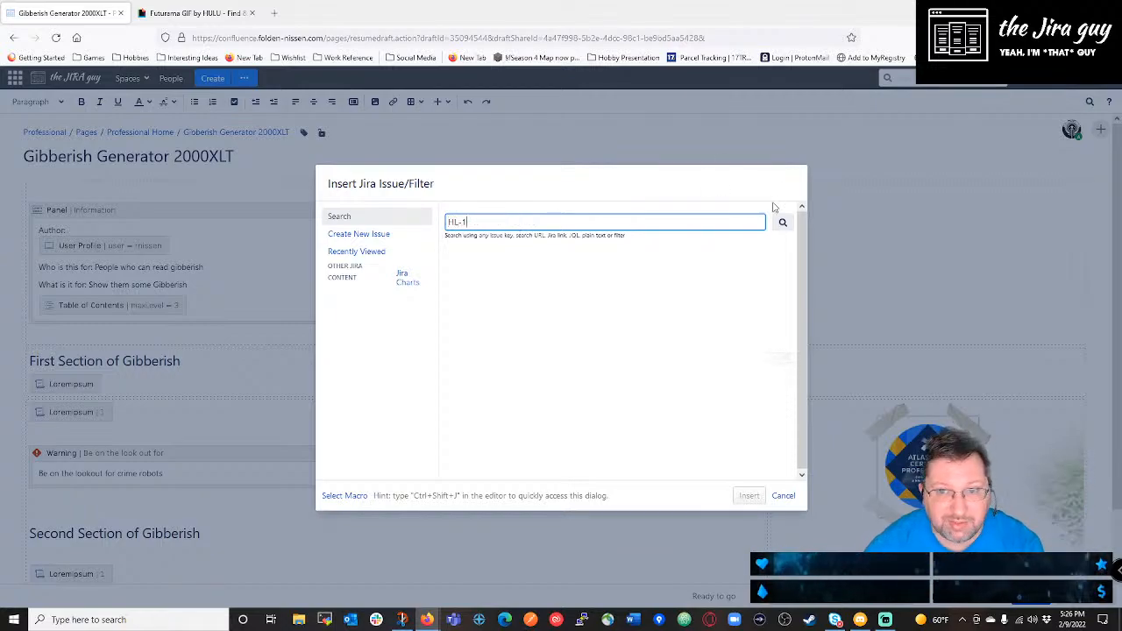
pyautogui.click(783, 221)
pyautogui.click(453, 221)
pyautogui.write('issuekey =')
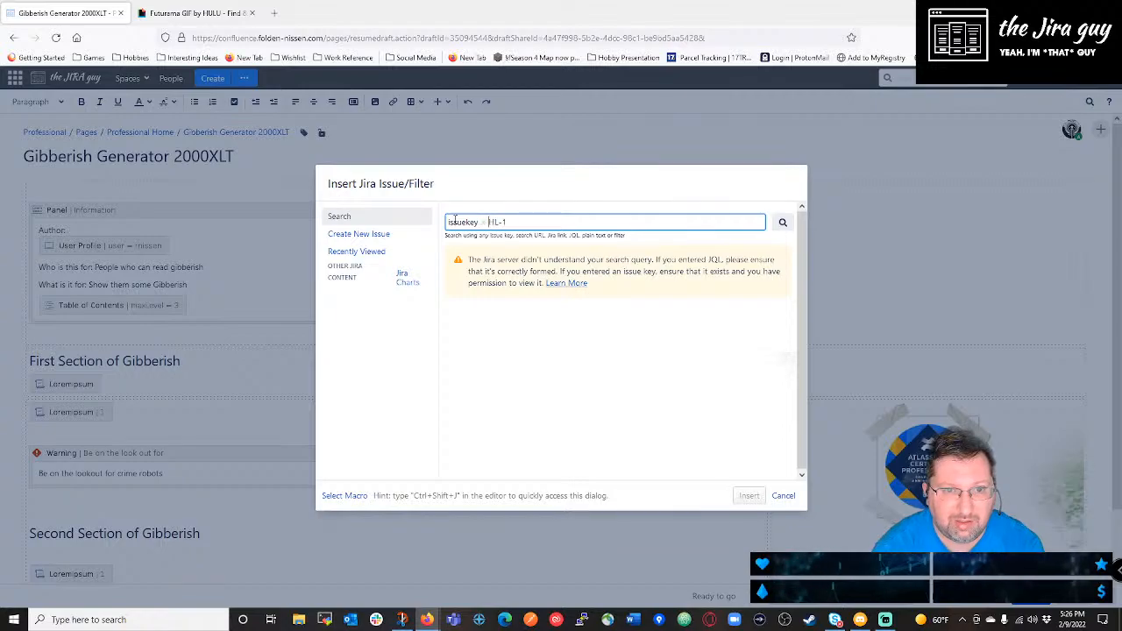
pyautogui.click(785, 222)
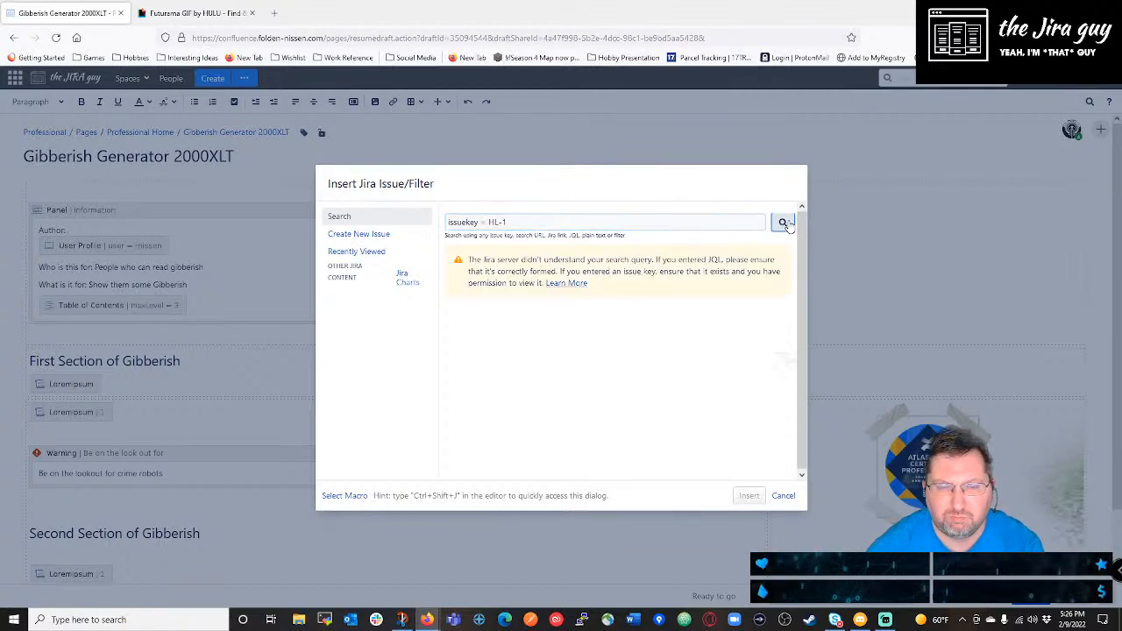
# Search for the Home Lab project's issues with the query "project = HL".
pyautogui.click(703, 224)
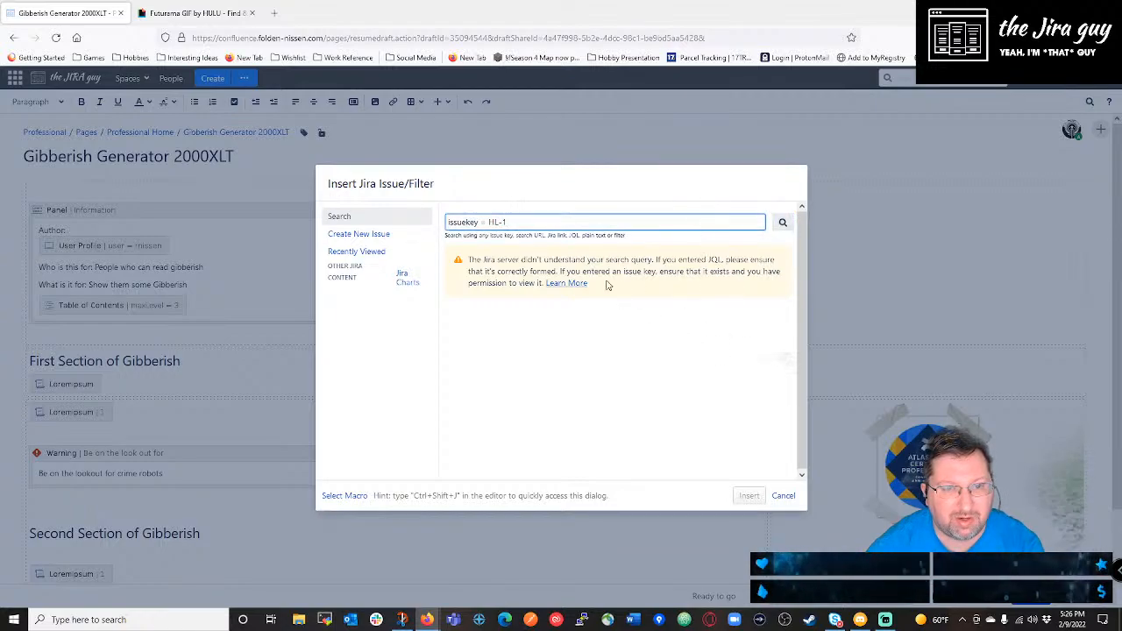
pyautogui.moveTo(553, 222); pyautogui.dragTo(384, 215)
pyautogui.write('project =')
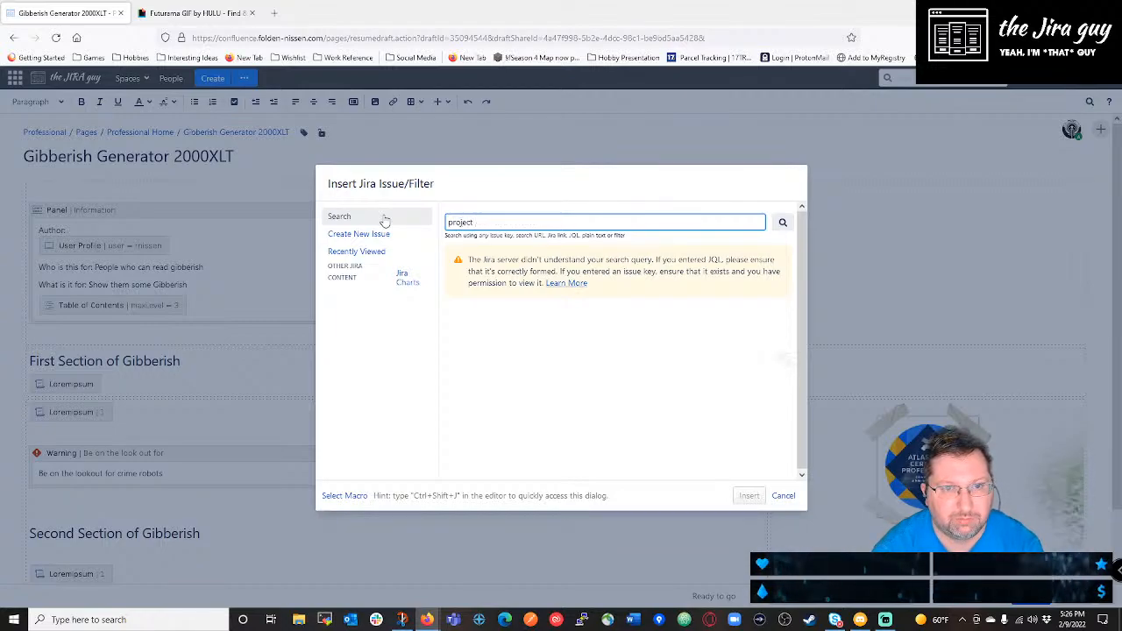
pyautogui.write(' HL')
pyautogui.click(783, 223)
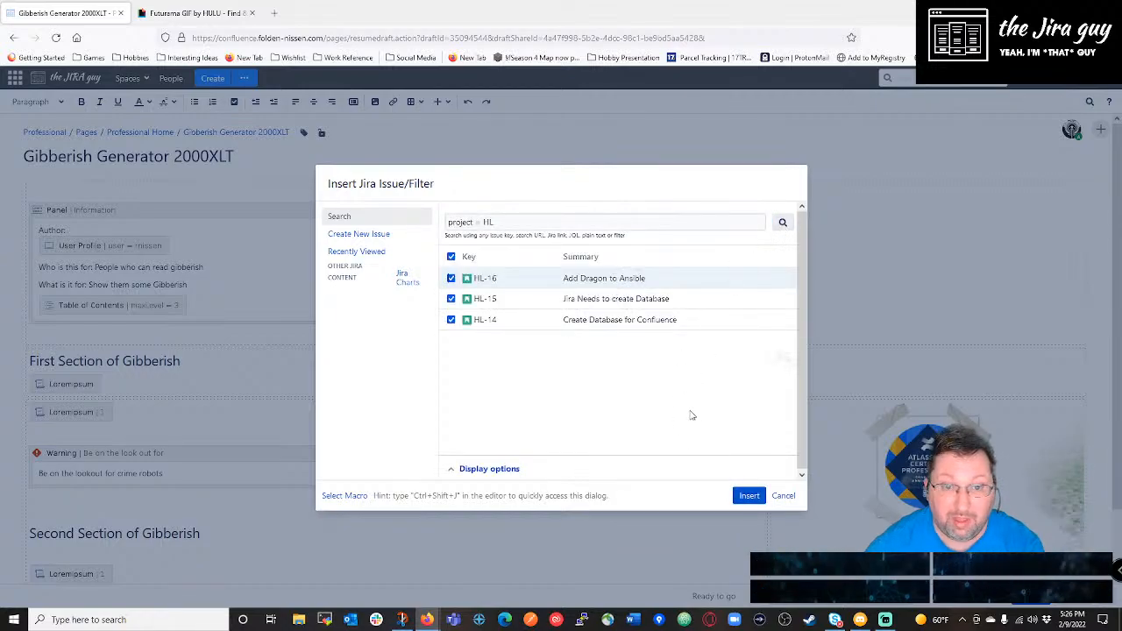
# Find the single issue with the query "issuekey = HL-16" and insert it into the page.
pyautogui.moveTo(498, 223); pyautogui.dragTo(389, 219)
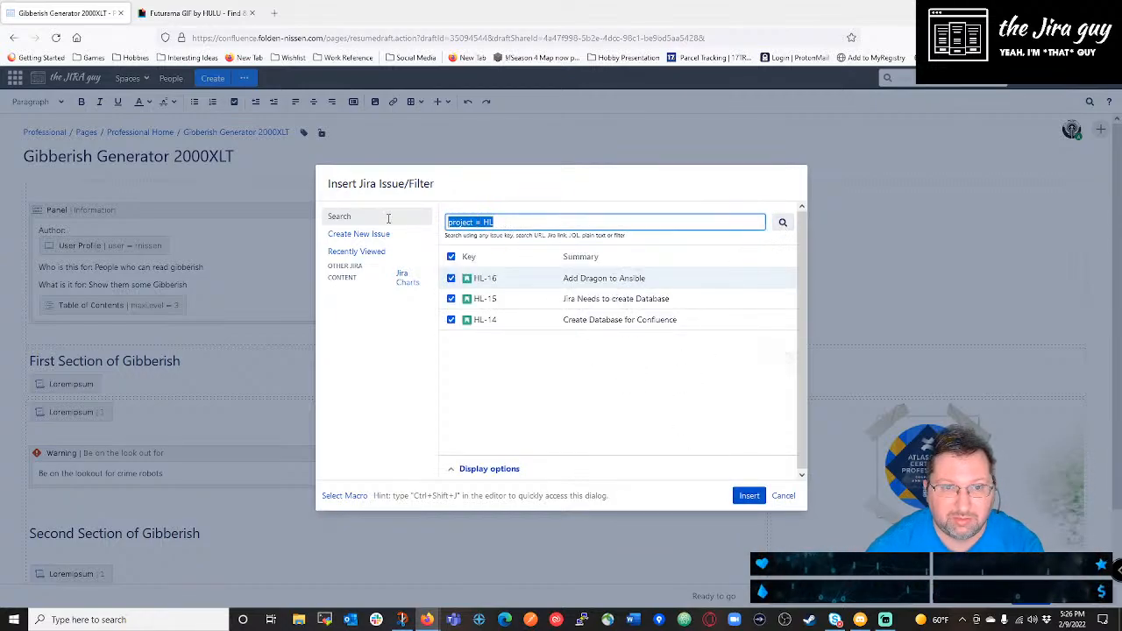
pyautogui.write('issueky')
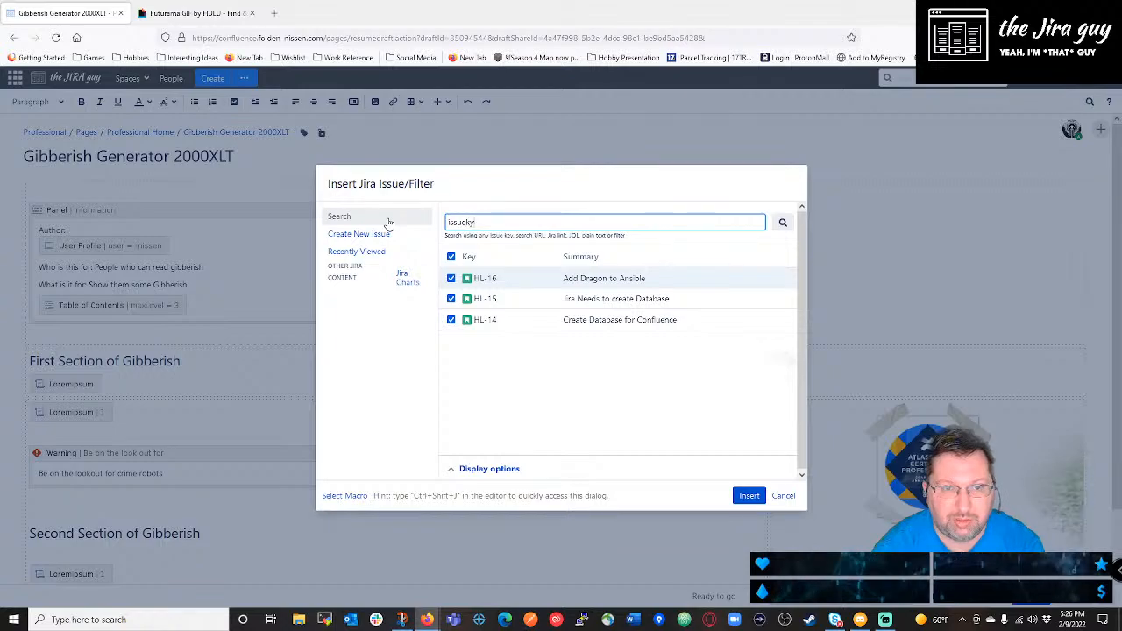
pyautogui.write('y = HL-')
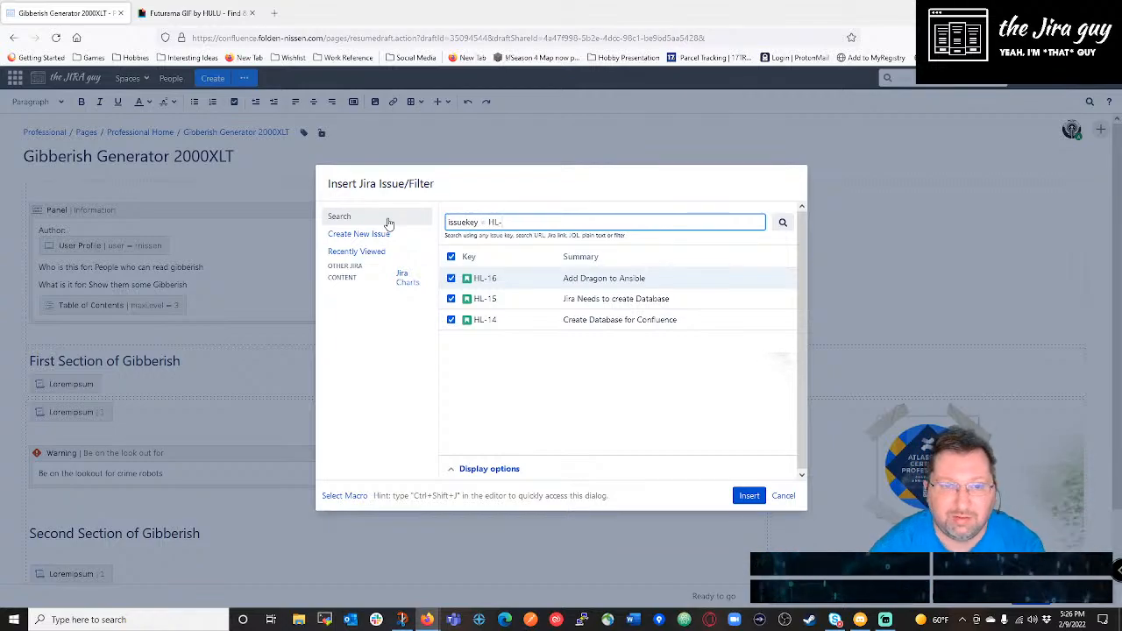
pyautogui.write('16')
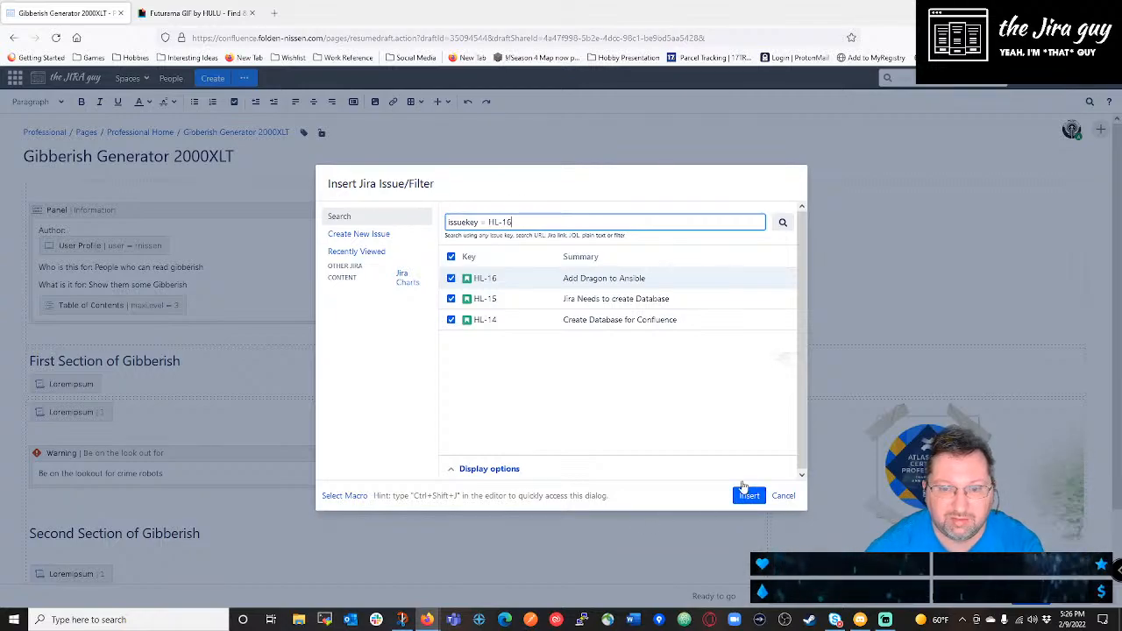
pyautogui.click(783, 222)
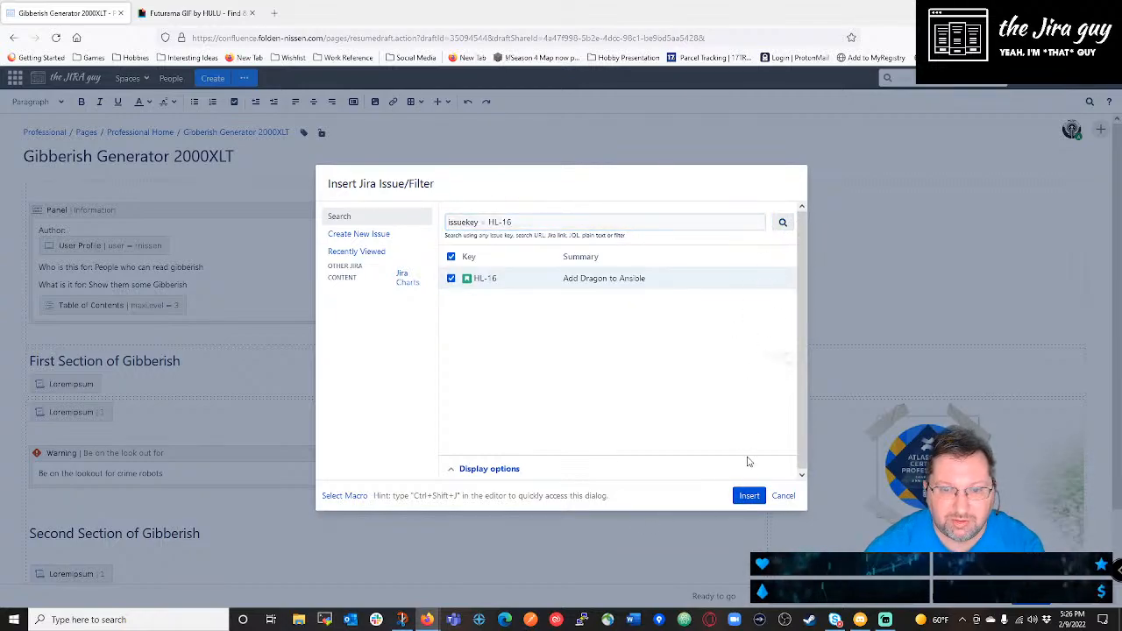
pyautogui.click(749, 496)
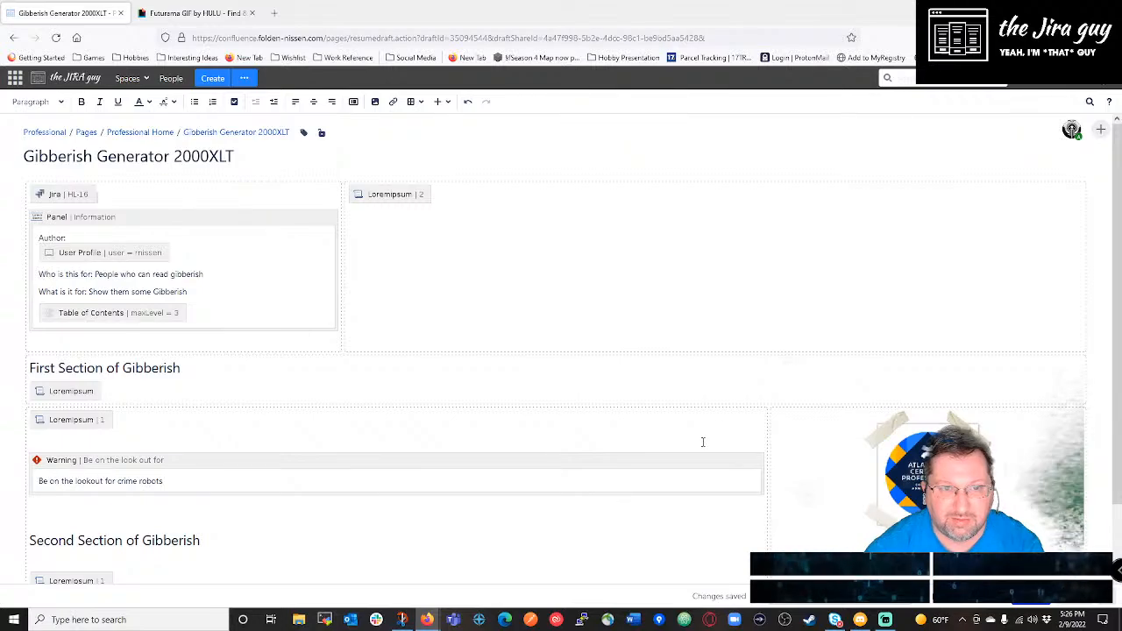
# Move the HL-16 Jira macro out of the information column to above the two-paragraph Loremipsum macro, and publish the page.
pyautogui.scroll(-1, 704, 441)
pyautogui.scroll(1, 235, 478)
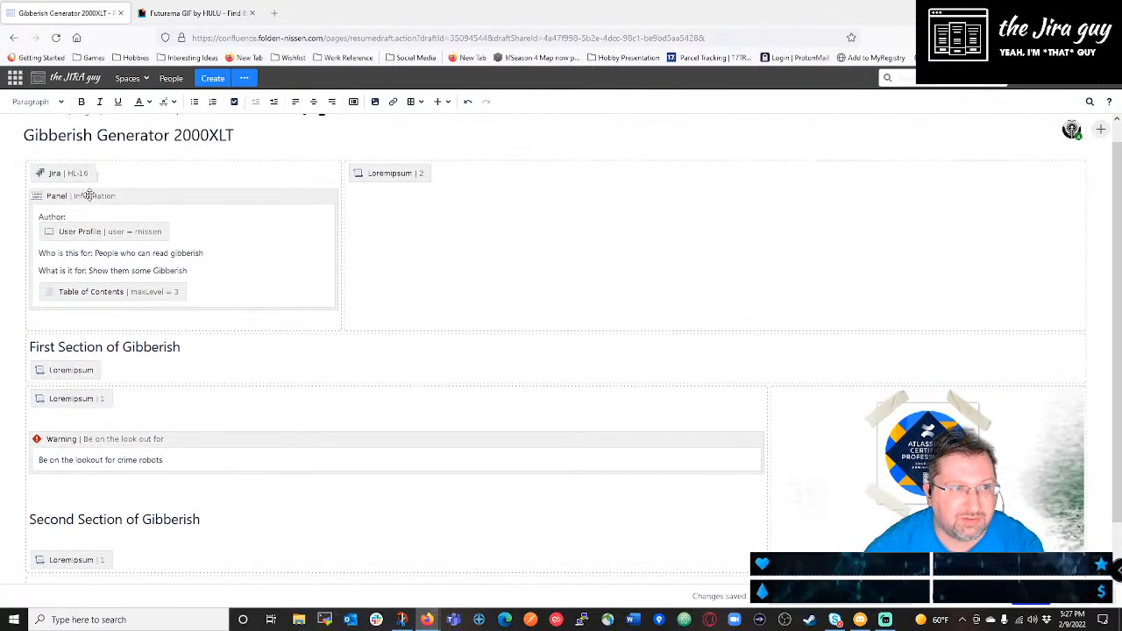
pyautogui.moveTo(73, 170); pyautogui.dragTo(438, 164)
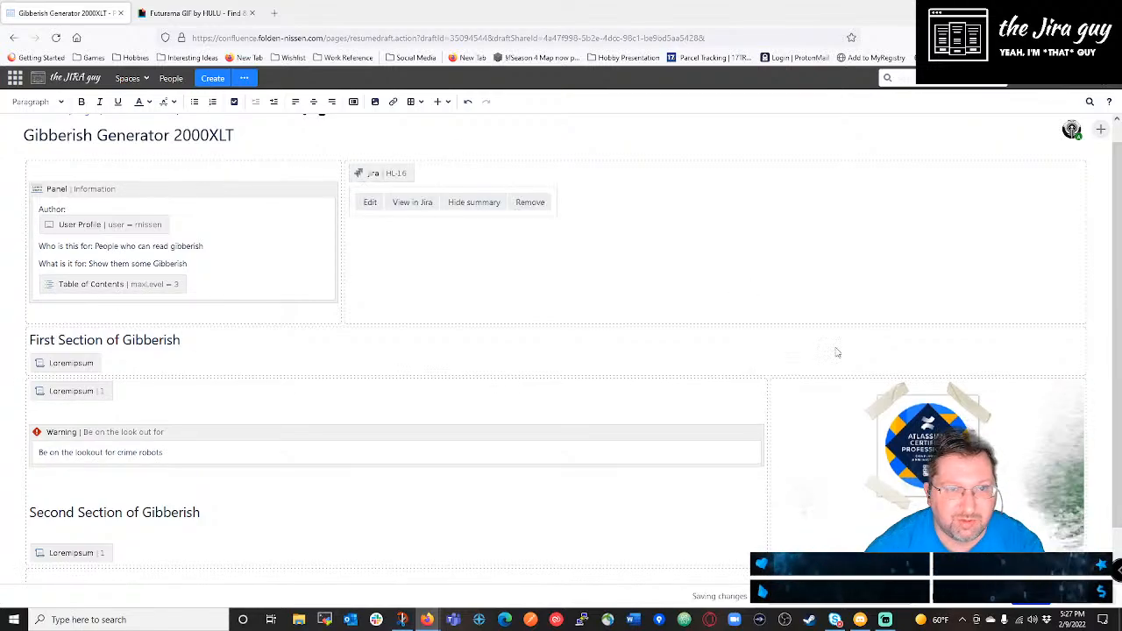
pyautogui.click(1038, 603)
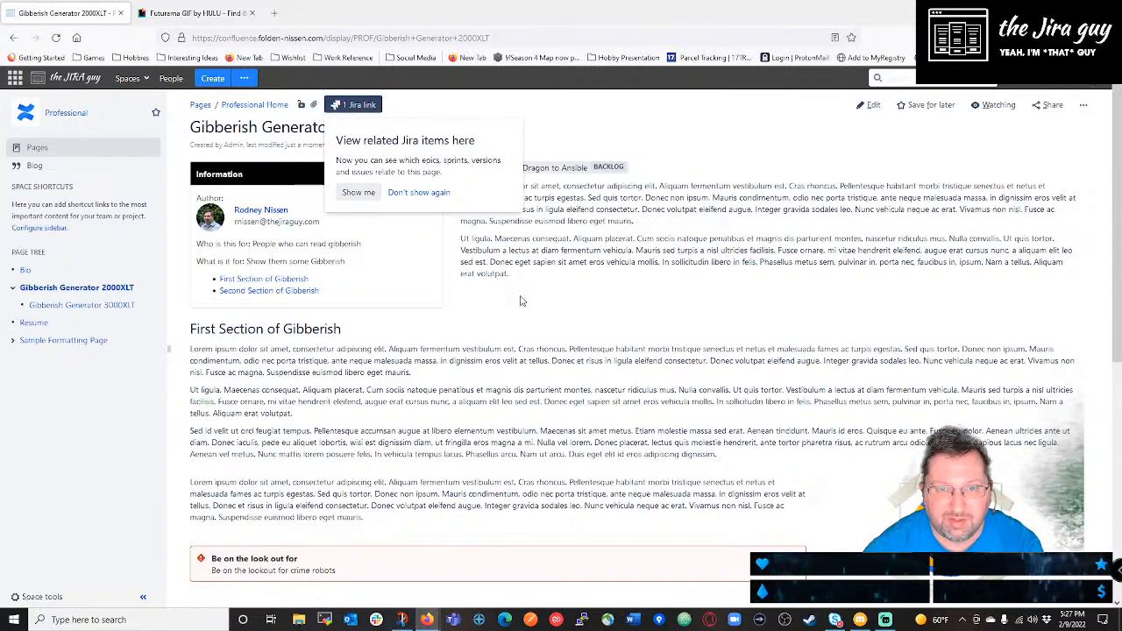
# Dismiss the related Jira items notice and open HL-16 from the page's Jira links, choosing the business Google account for sign-in.
pyautogui.click(604, 244)
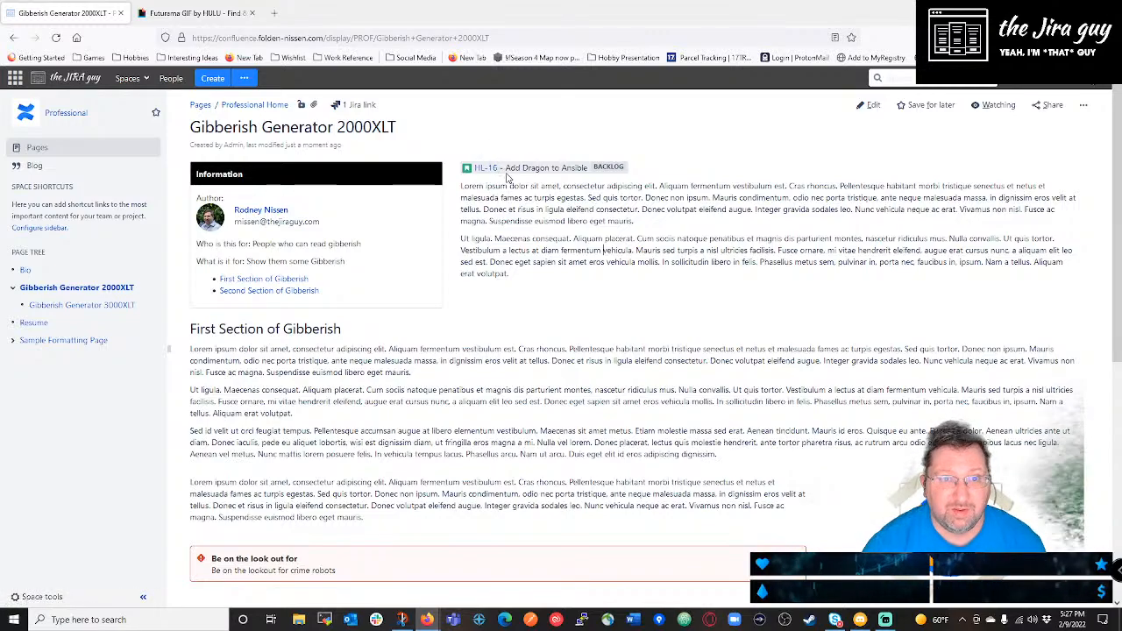
pyautogui.moveTo(505, 168); pyautogui.dragTo(619, 168)
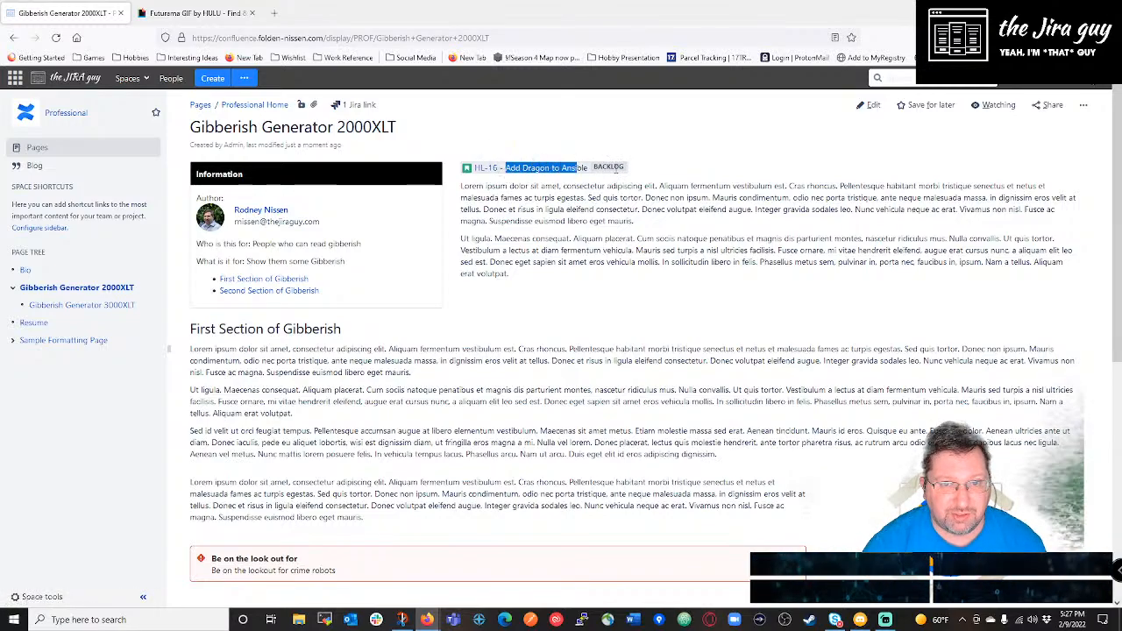
pyautogui.click(354, 106)
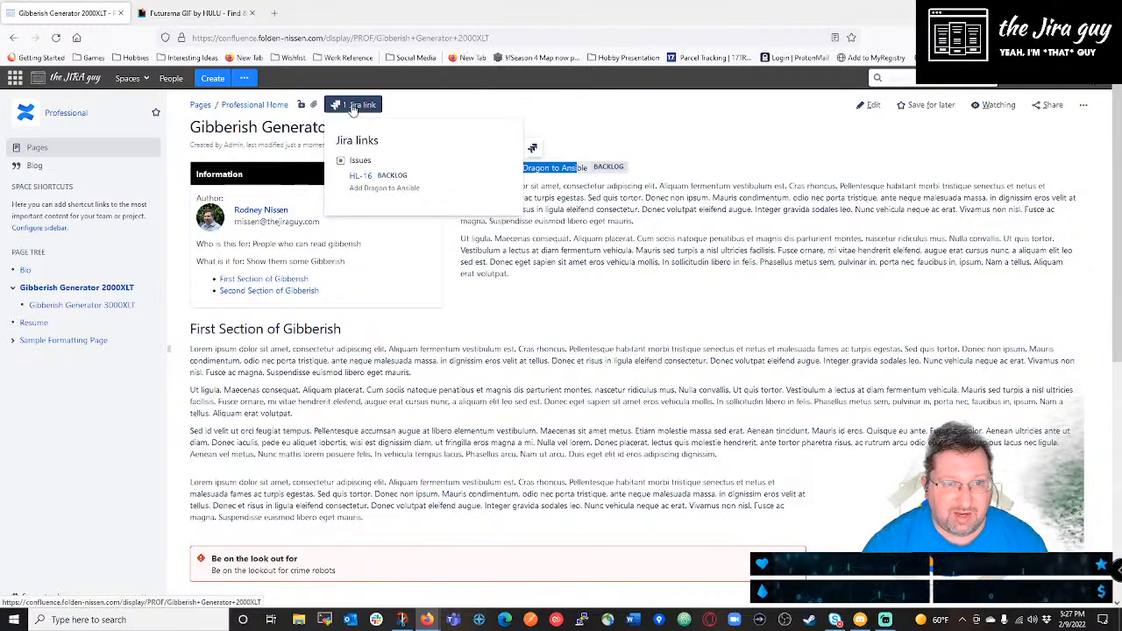
pyautogui.click(362, 177)
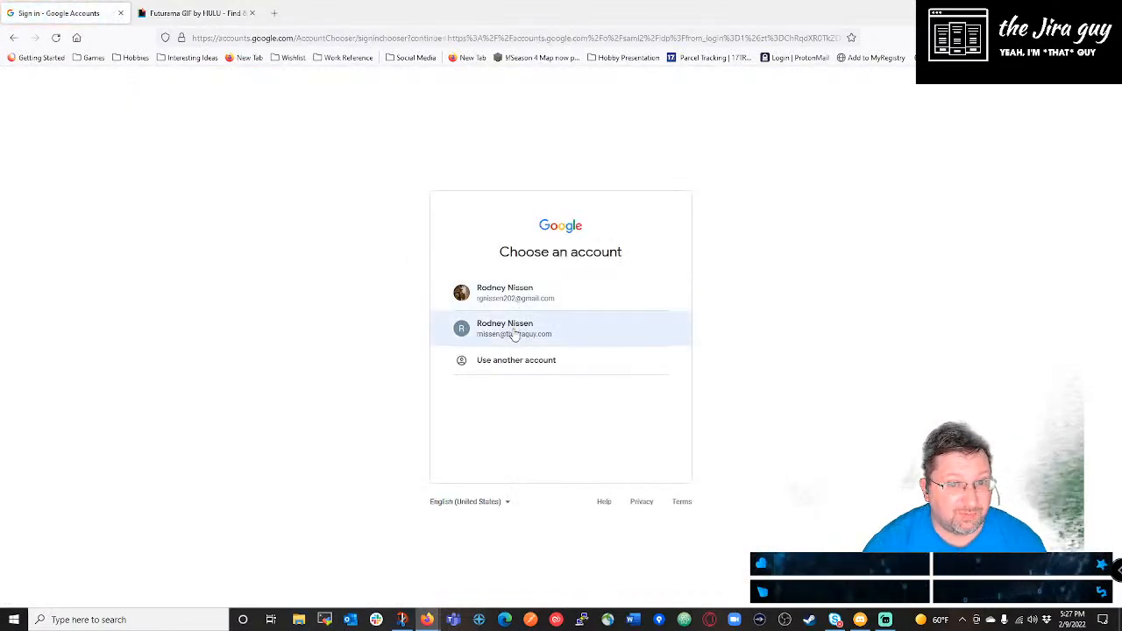
pyautogui.click(514, 334)
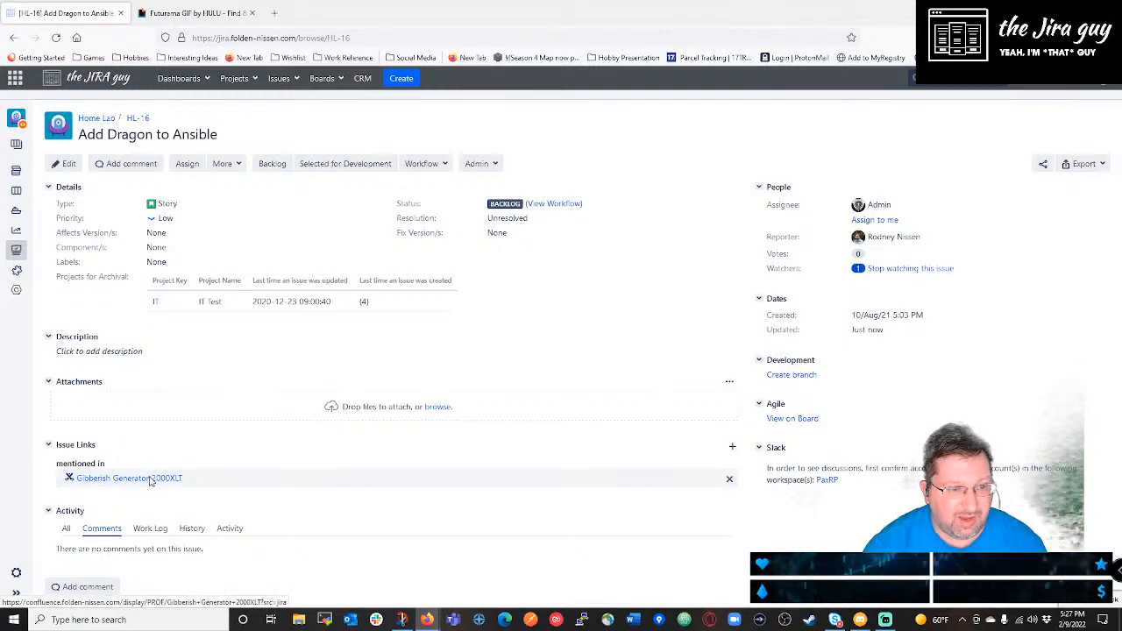
# Follow HL-16's "mentioned in" link to check it, close the opened page and return to the published 2000XLT page.
pyautogui.click(150, 479)
pyautogui.click(121, 12)
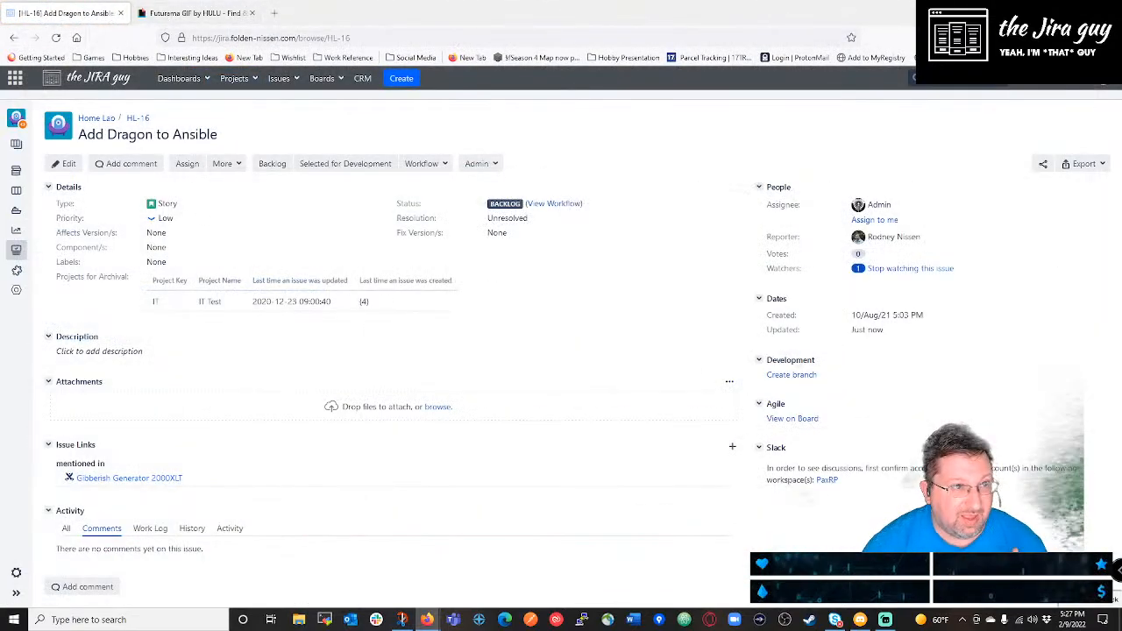
pyautogui.click(9, 38)
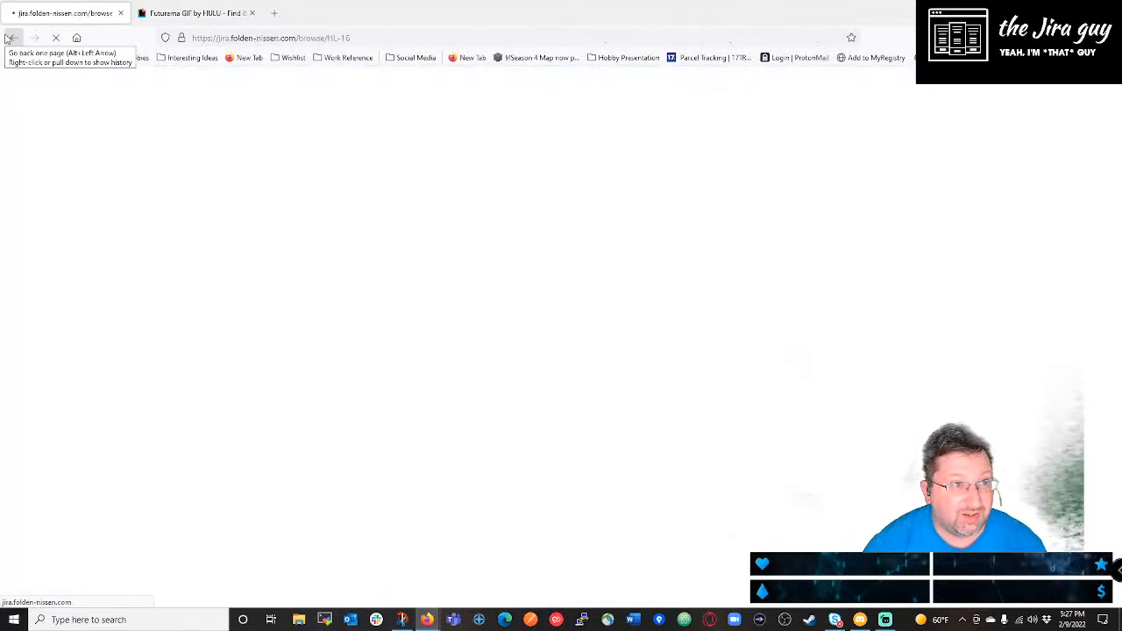
pyautogui.rightClick(9, 38)
pyautogui.click(68, 100)
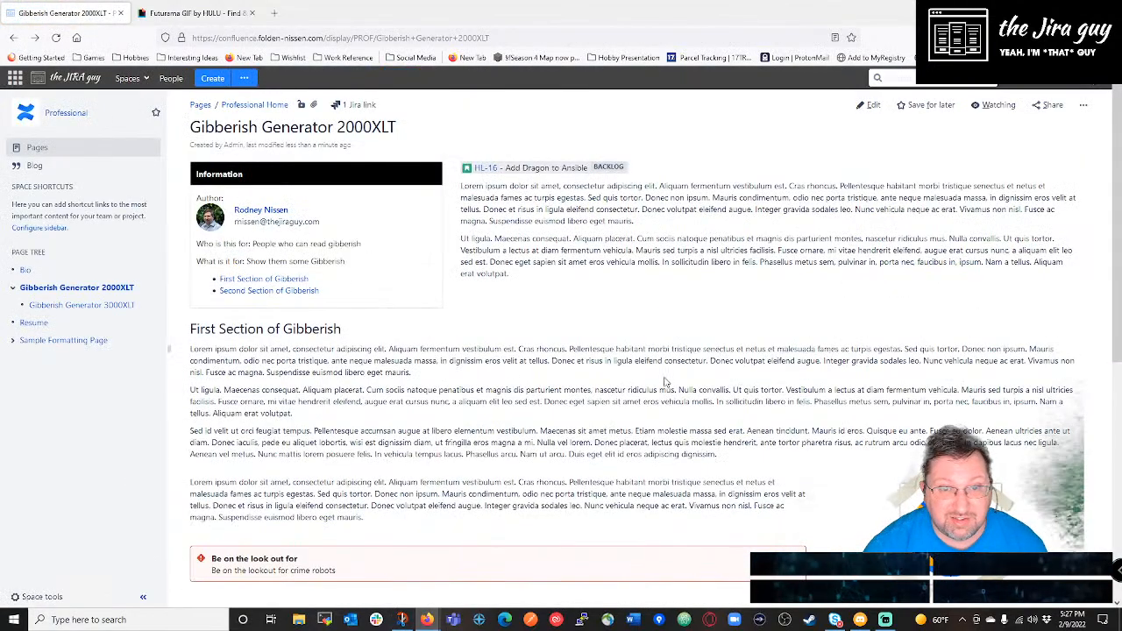
# Open the 2000XLT page for editing and try to replace the HL-16 Jira macro's query with "project = HL".
pyautogui.click(867, 106)
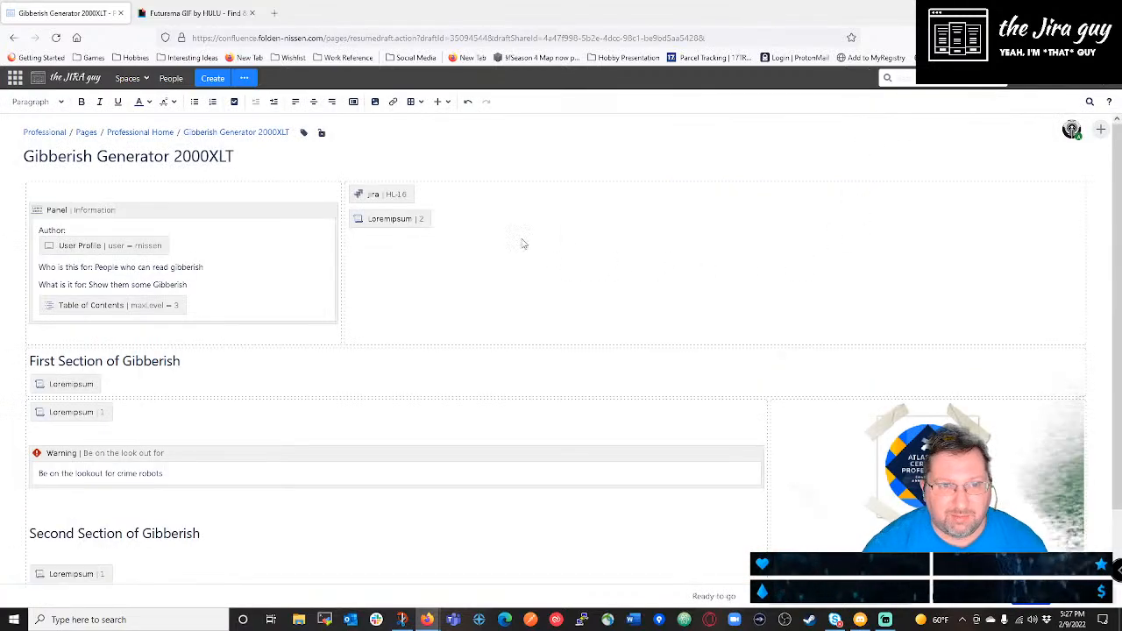
pyautogui.click(398, 196)
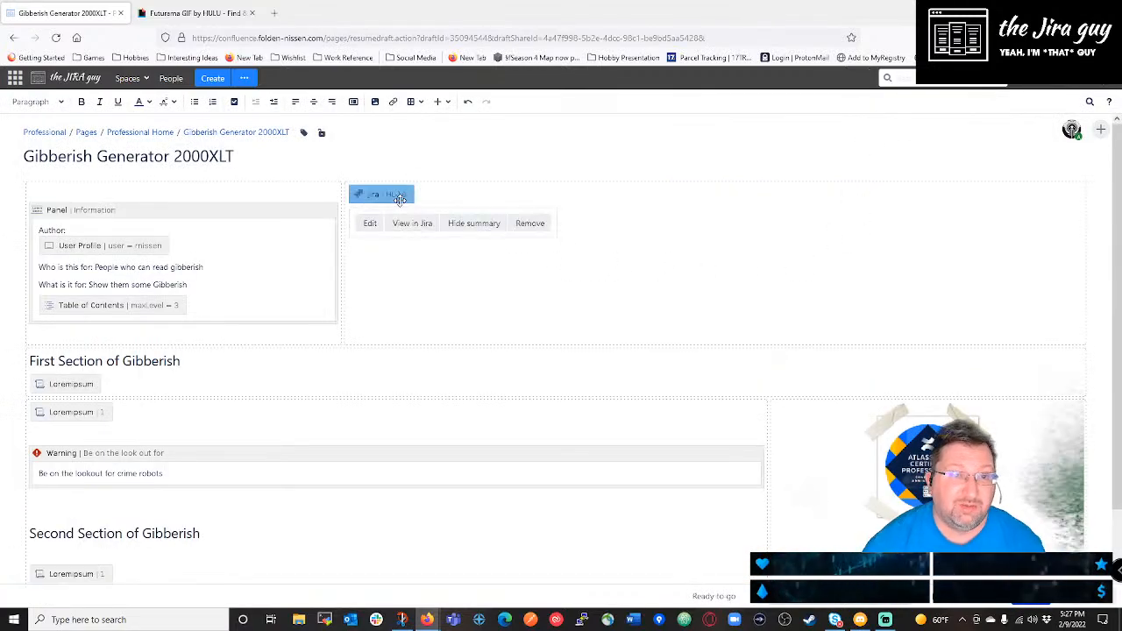
pyautogui.doubleClick(400, 200)
pyautogui.hotkey('ctrl', 'a')
pyautogui.press('BackSpace')
pyautogui.write('p')
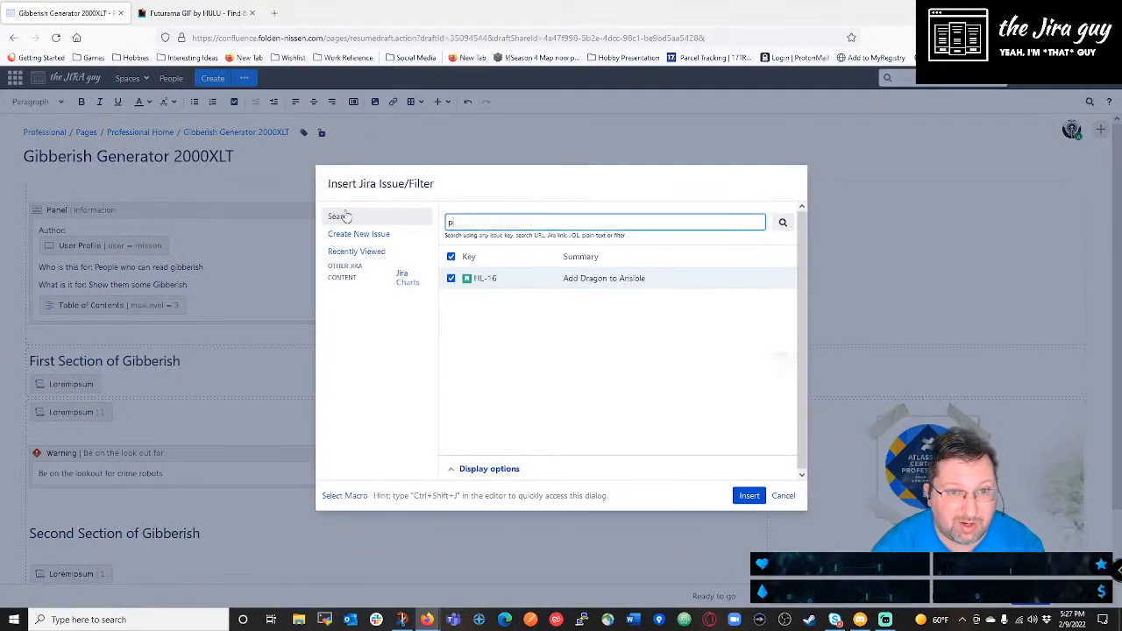
pyautogui.write('roject = HL')
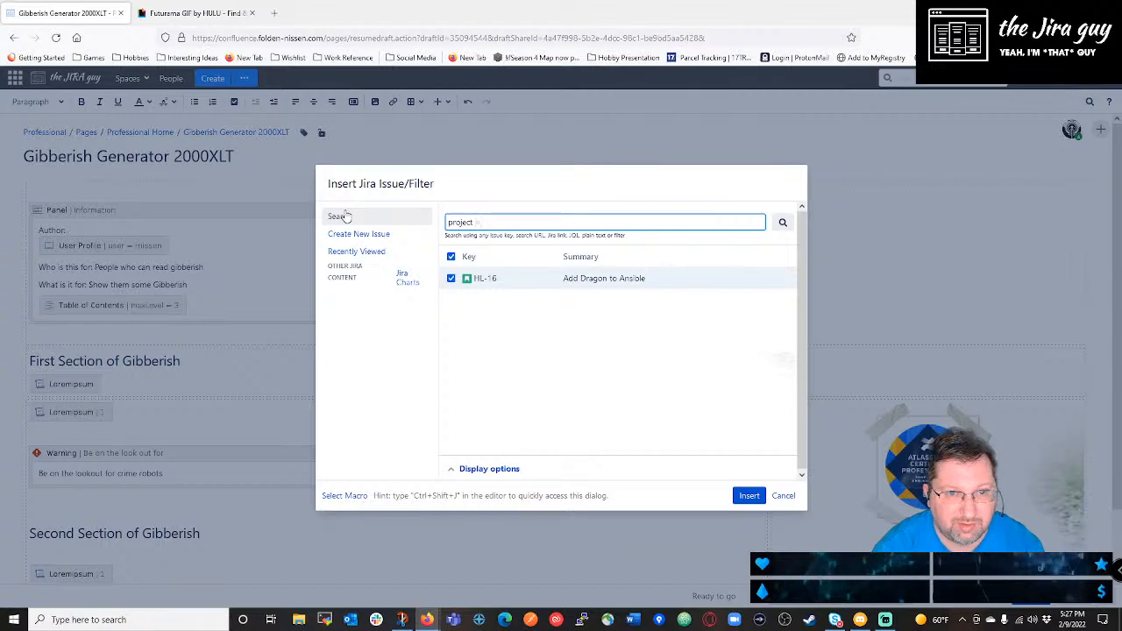
pyautogui.click(745, 495)
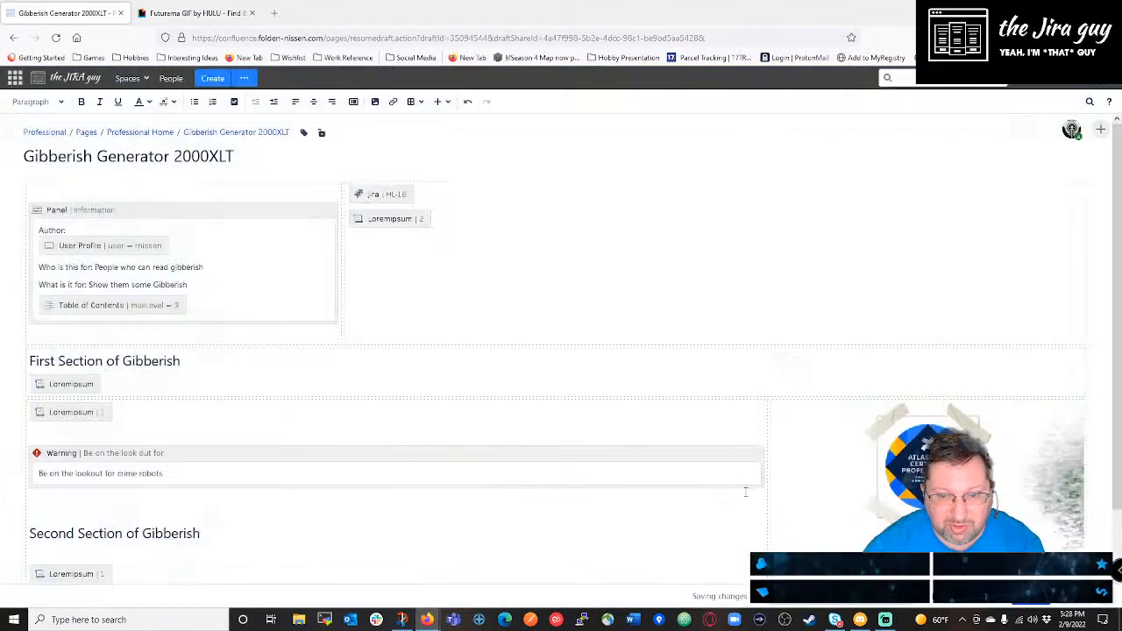
# Edit the HL-16 Jira macro again, search with the query "project = HL" and insert the resulting issue list.
pyautogui.doubleClick(395, 193)
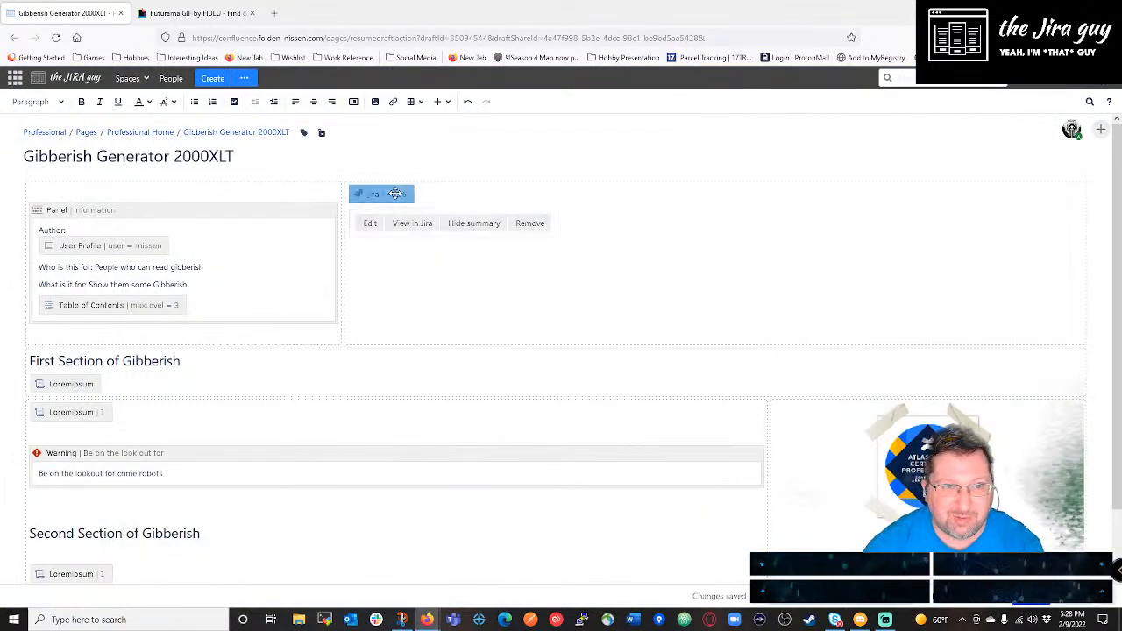
pyautogui.moveTo(513, 226); pyautogui.dragTo(420, 222)
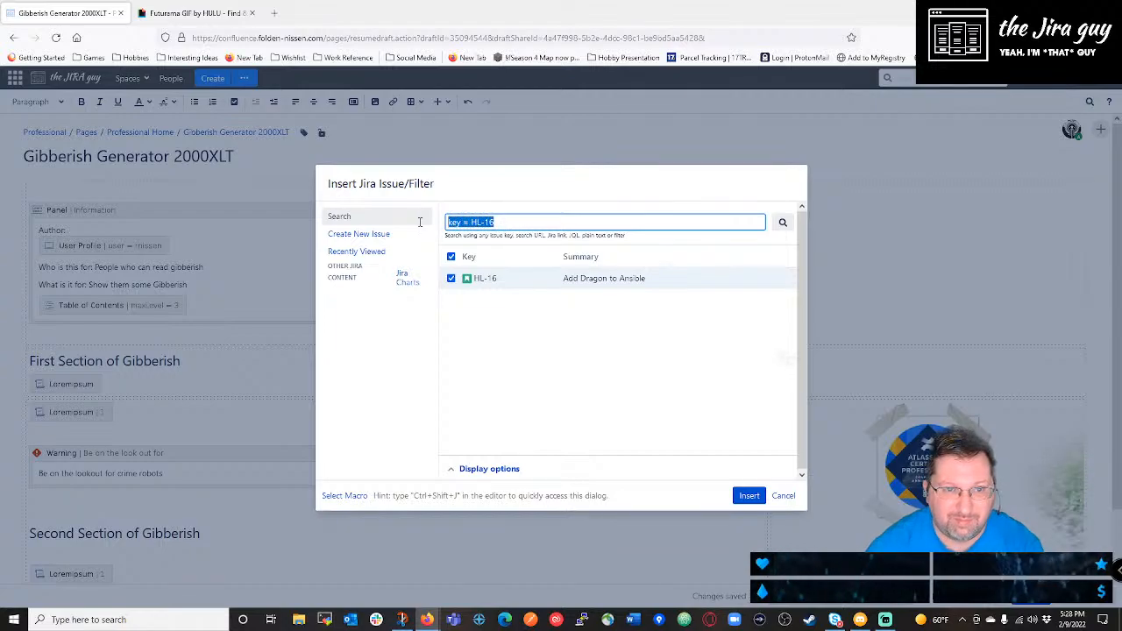
pyautogui.write('project = HL')
pyautogui.click(784, 225)
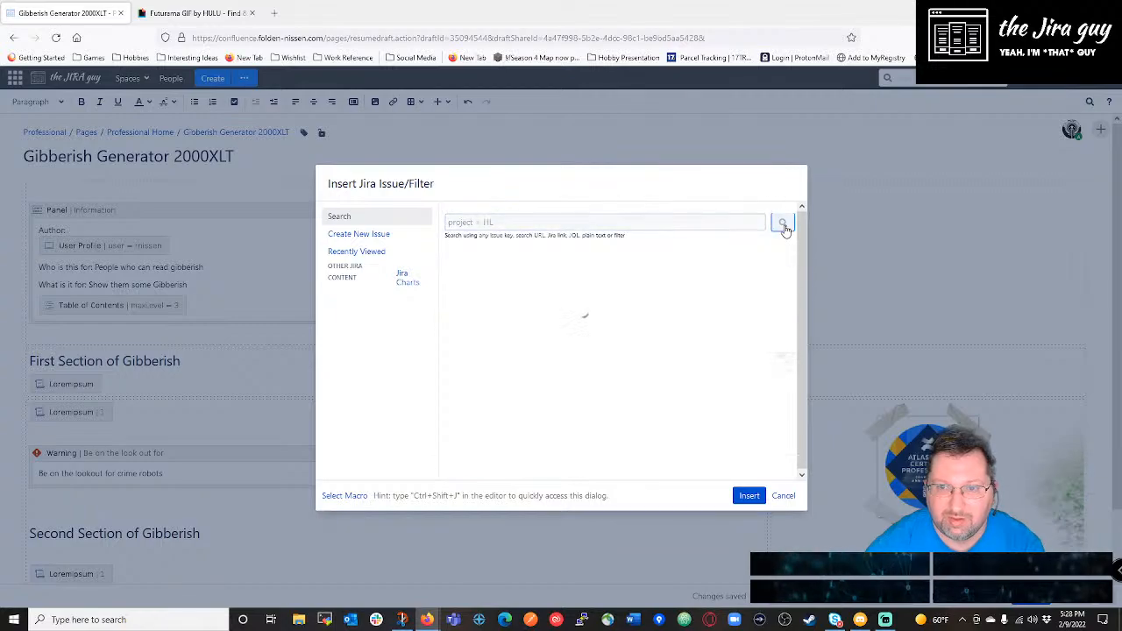
pyautogui.click(751, 495)
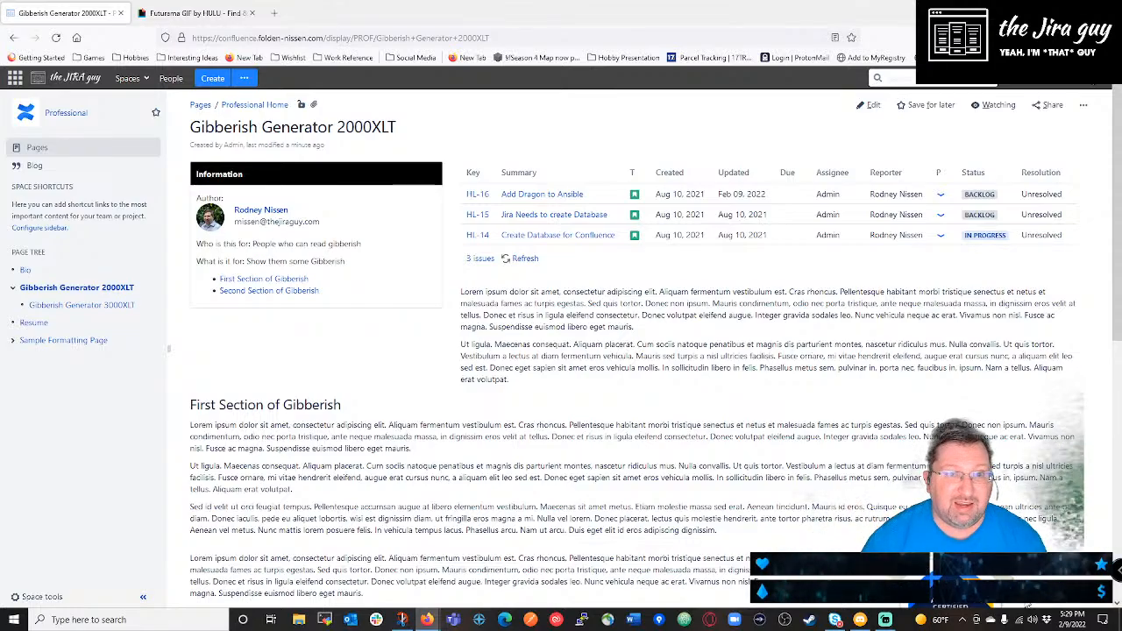
pyautogui.scroll(-10, 631, 351)
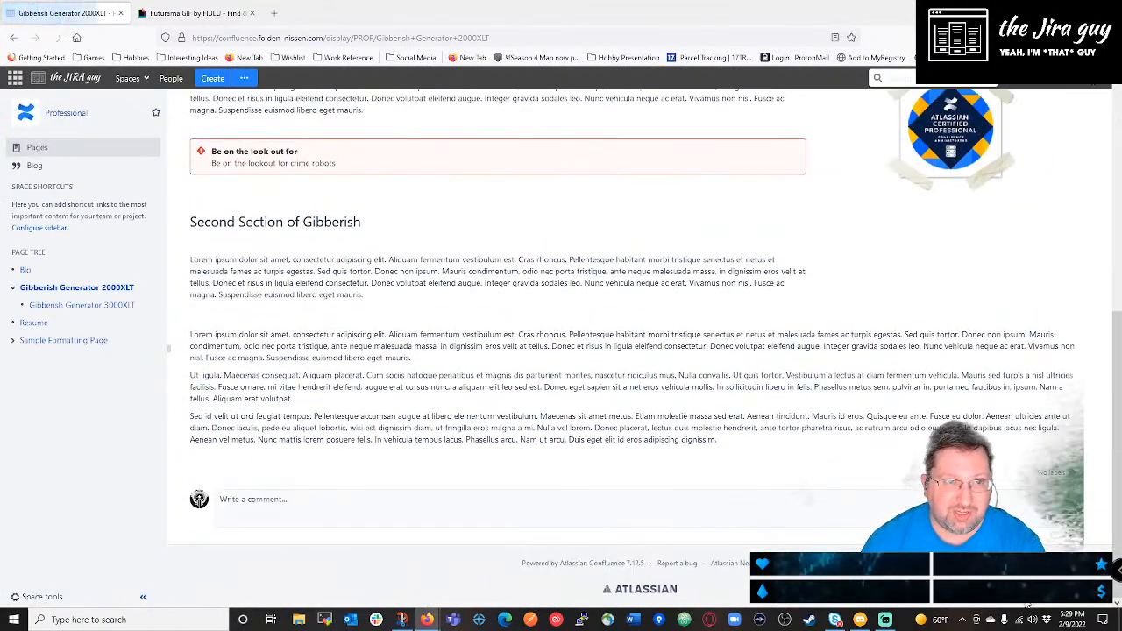
pyautogui.scroll(10, 719, 404)
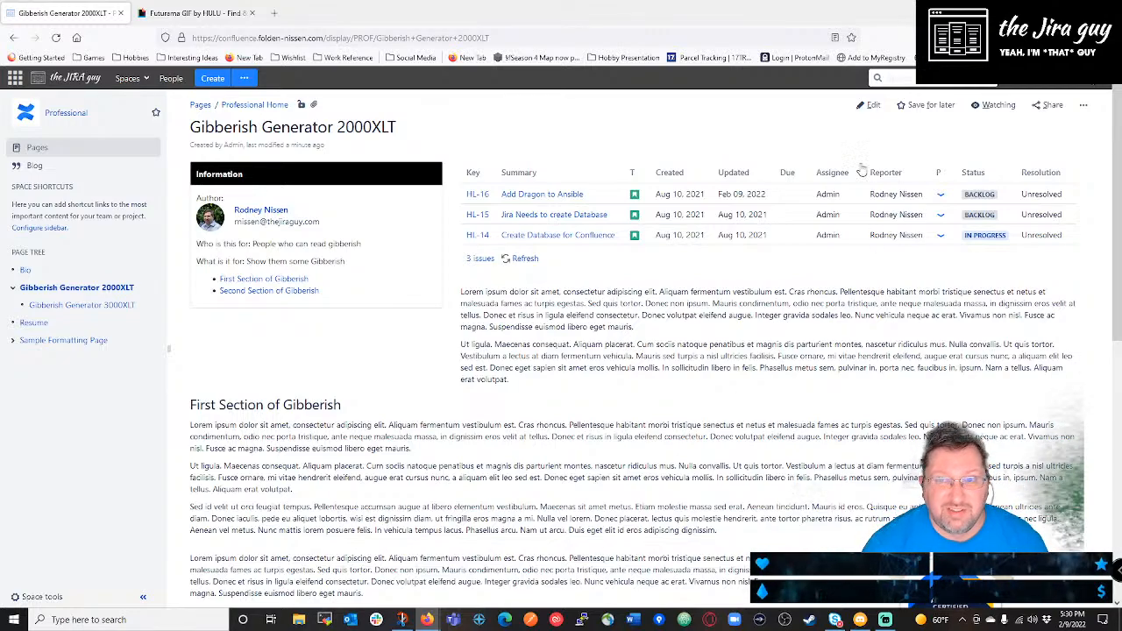
pyautogui.click(743, 136)
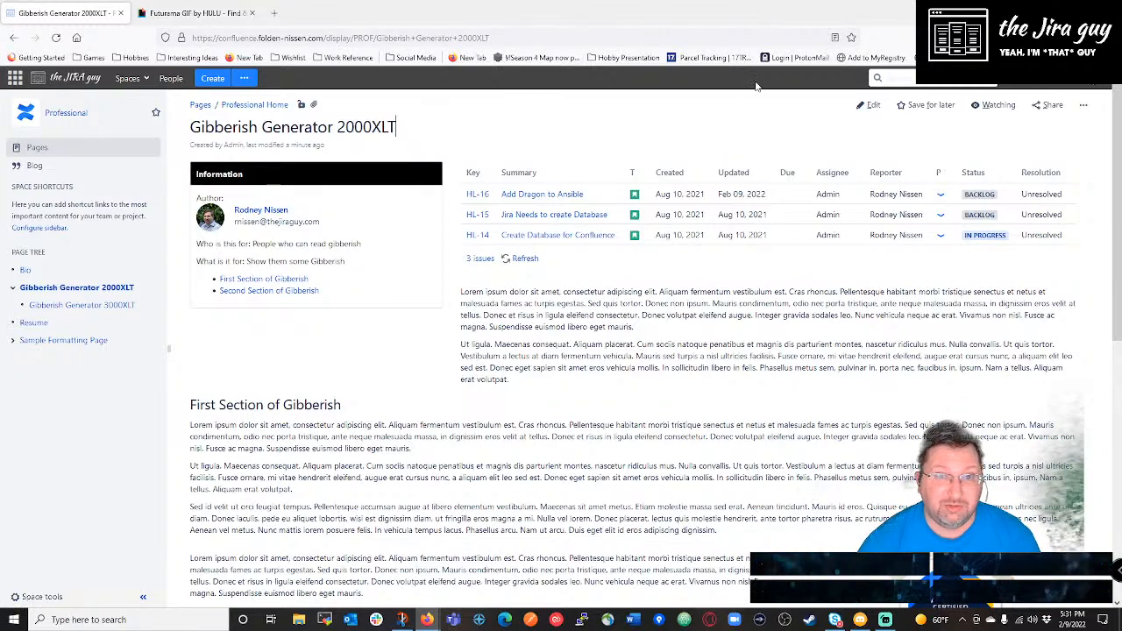
# Edit the page and move the Jira issue table below the Loremipsum macro in the final section.
pyautogui.click(861, 106)
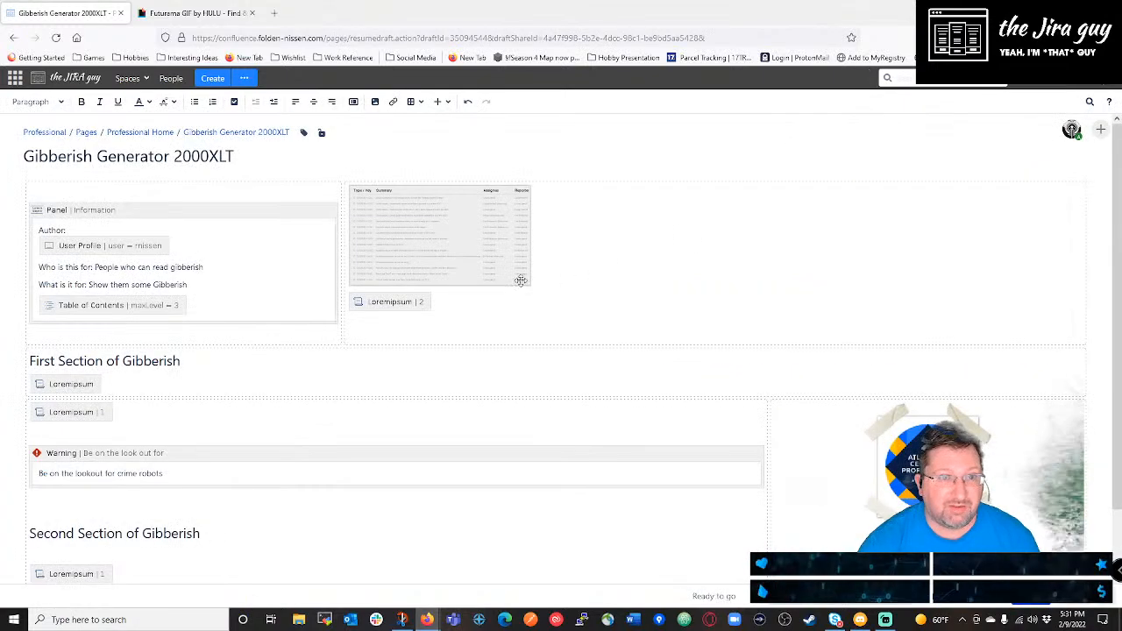
pyautogui.click(423, 264)
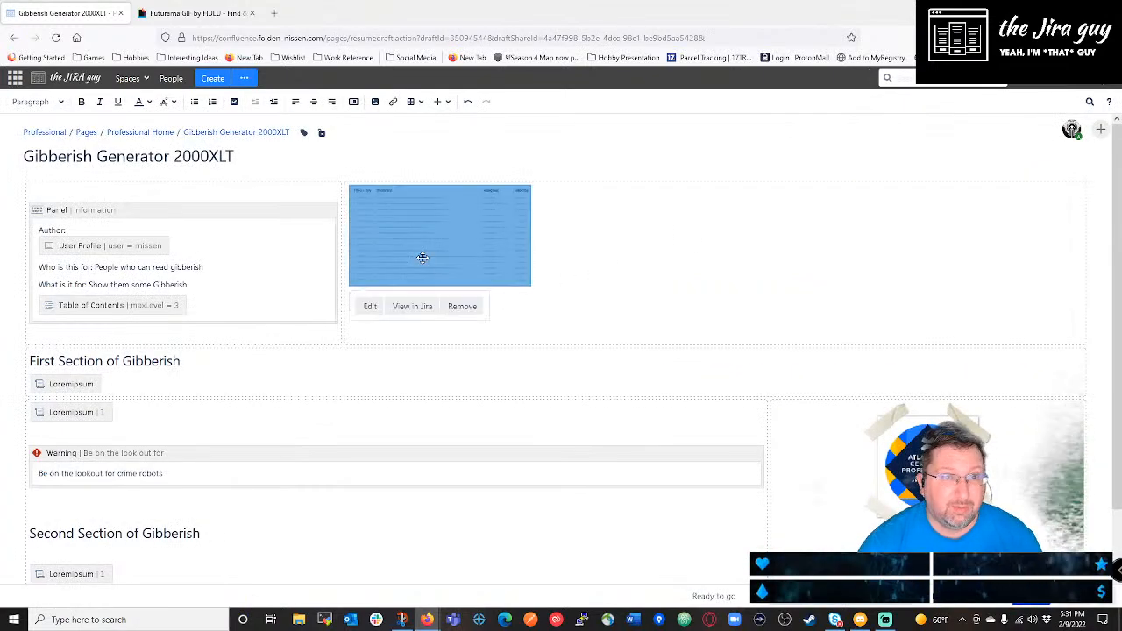
pyautogui.moveTo(422, 258); pyautogui.dragTo(215, 579)
# Insert an Anchor macro named first_section and place it directly beneath the First Section of Gibberish heading.
pyautogui.click(441, 102)
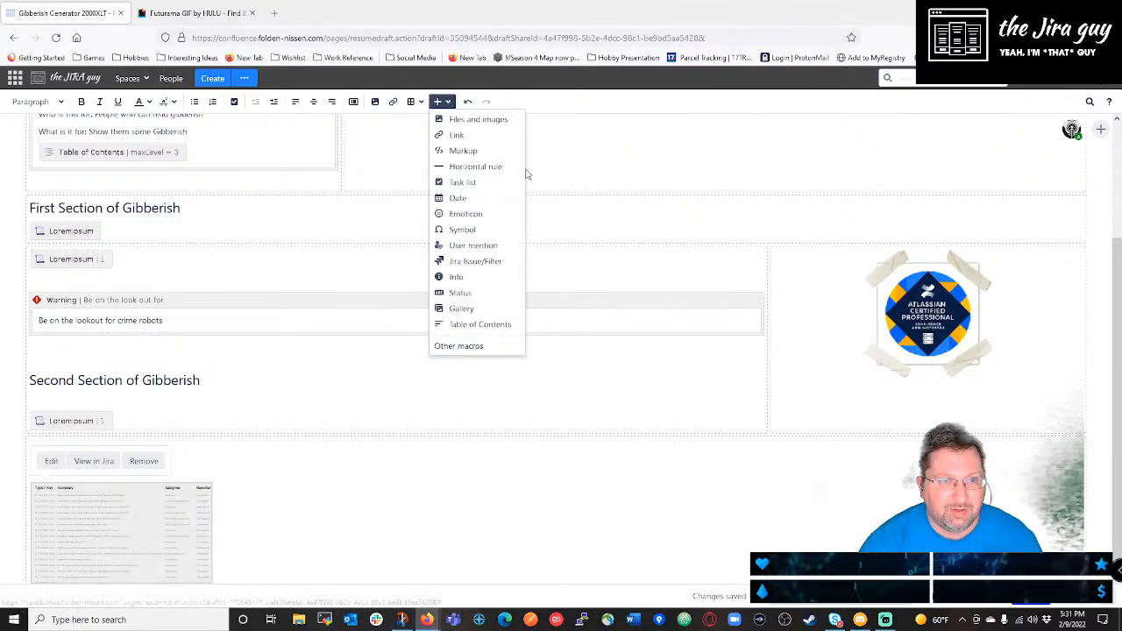
pyautogui.click(483, 345)
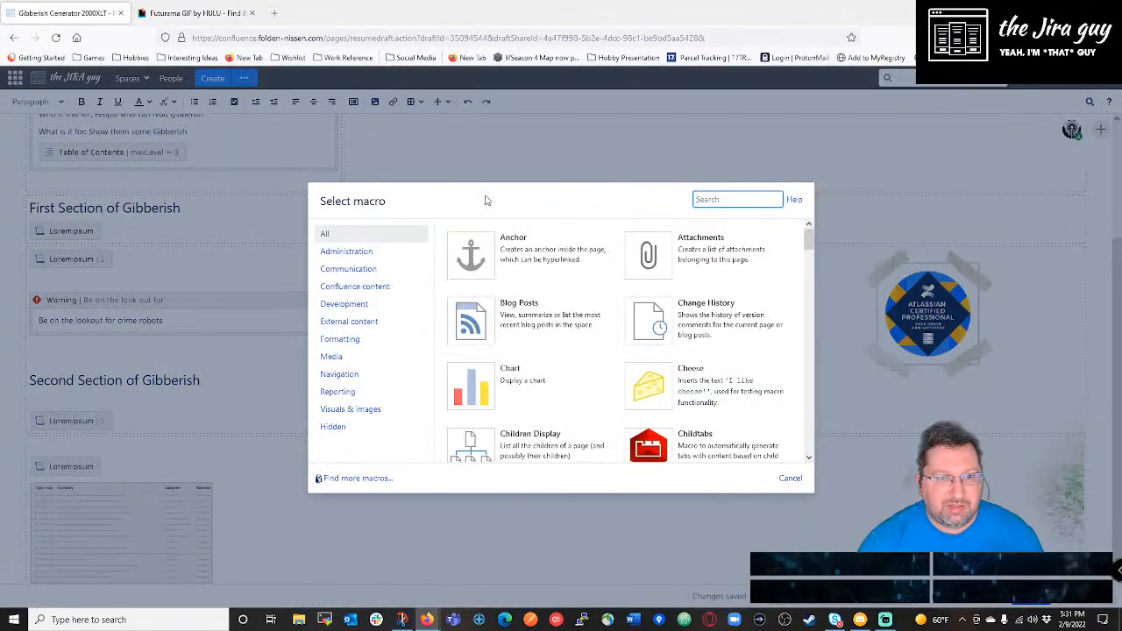
pyautogui.click(524, 256)
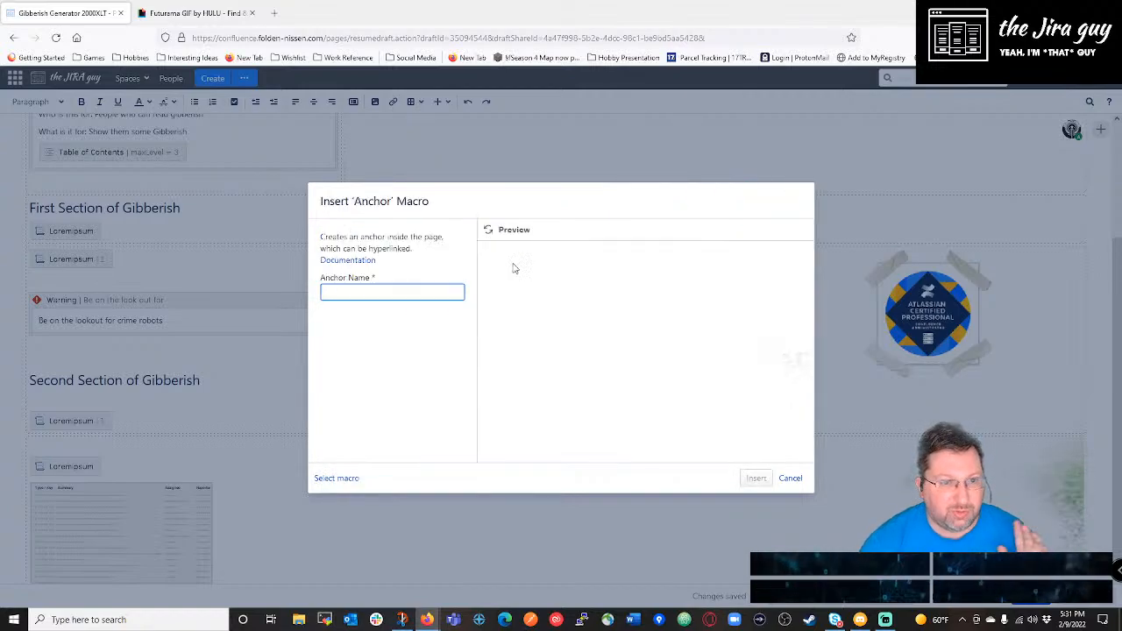
pyautogui.write('f')
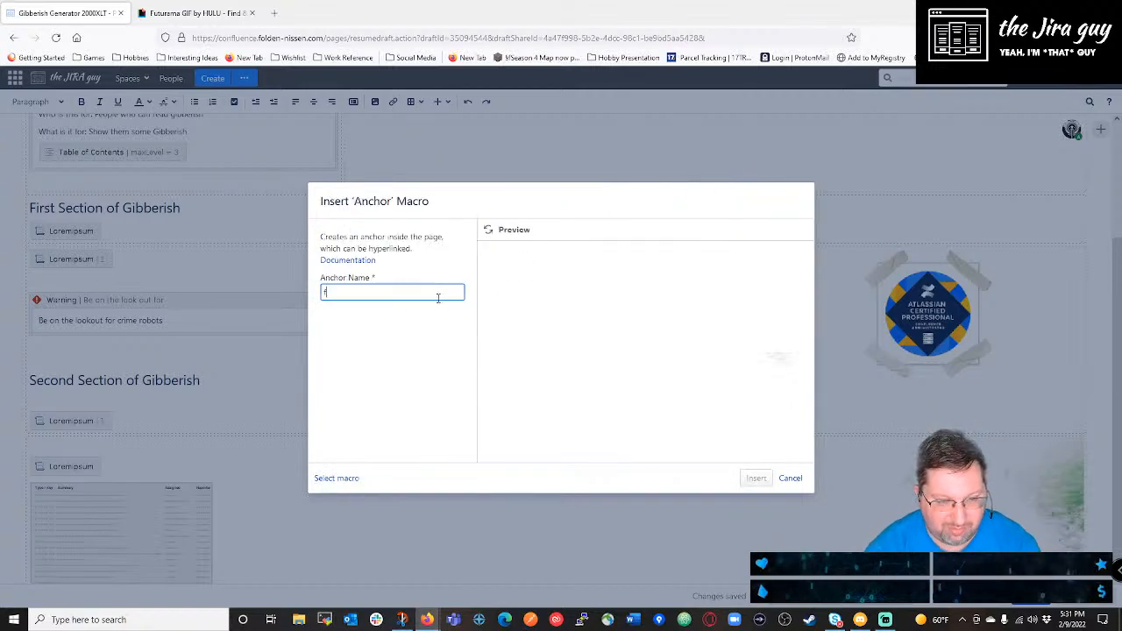
pyautogui.write('irst_section')
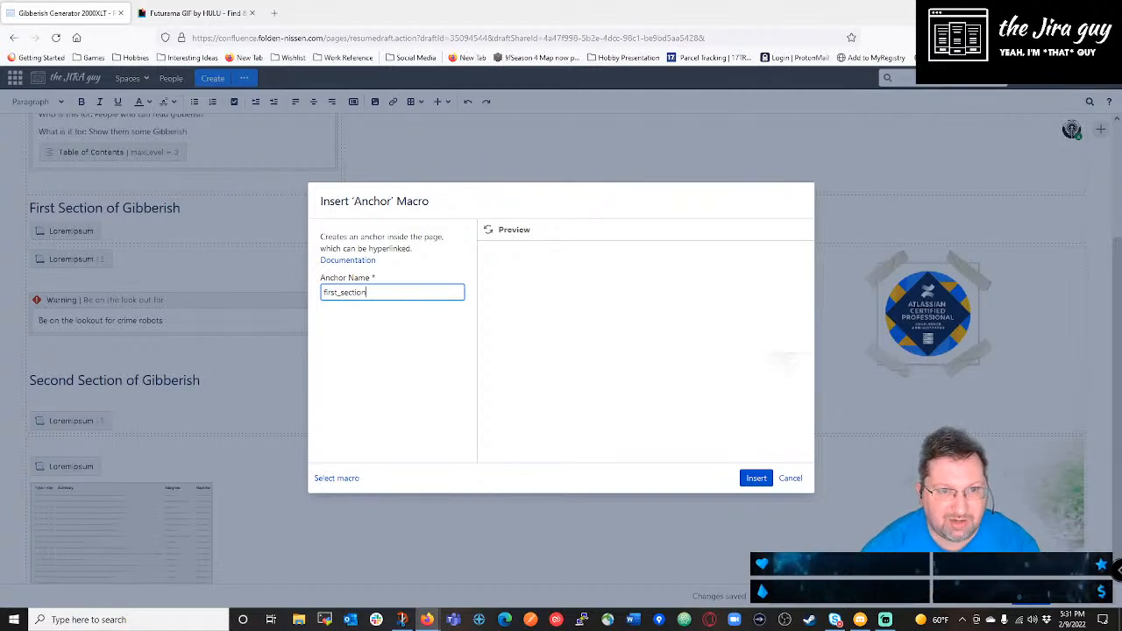
pyautogui.click(756, 478)
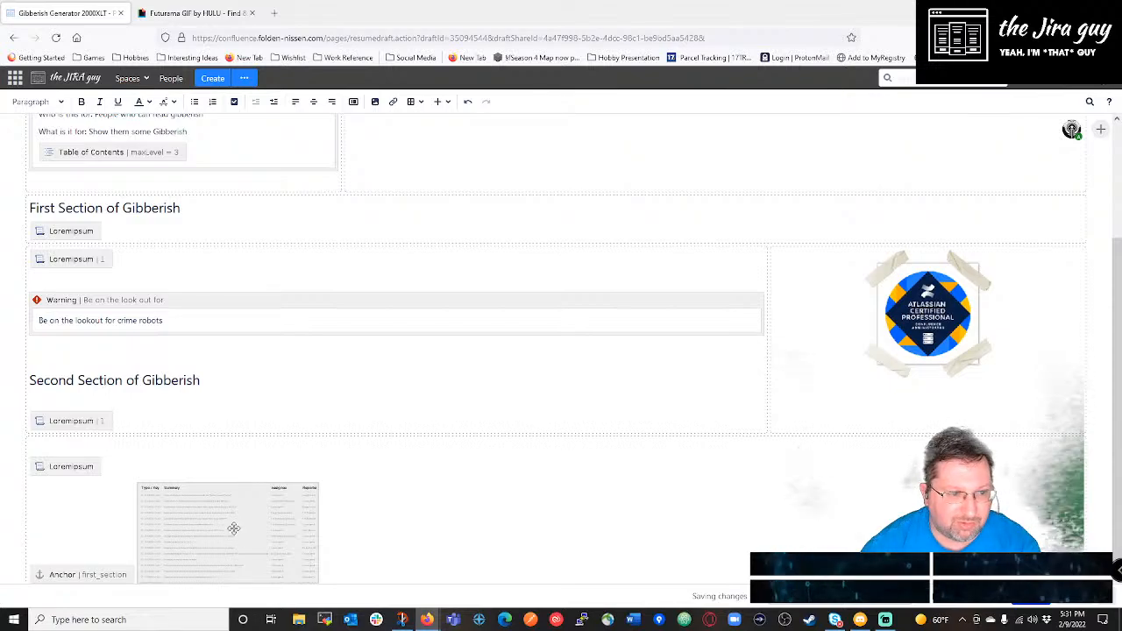
pyautogui.moveTo(87, 574); pyautogui.dragTo(40, 221)
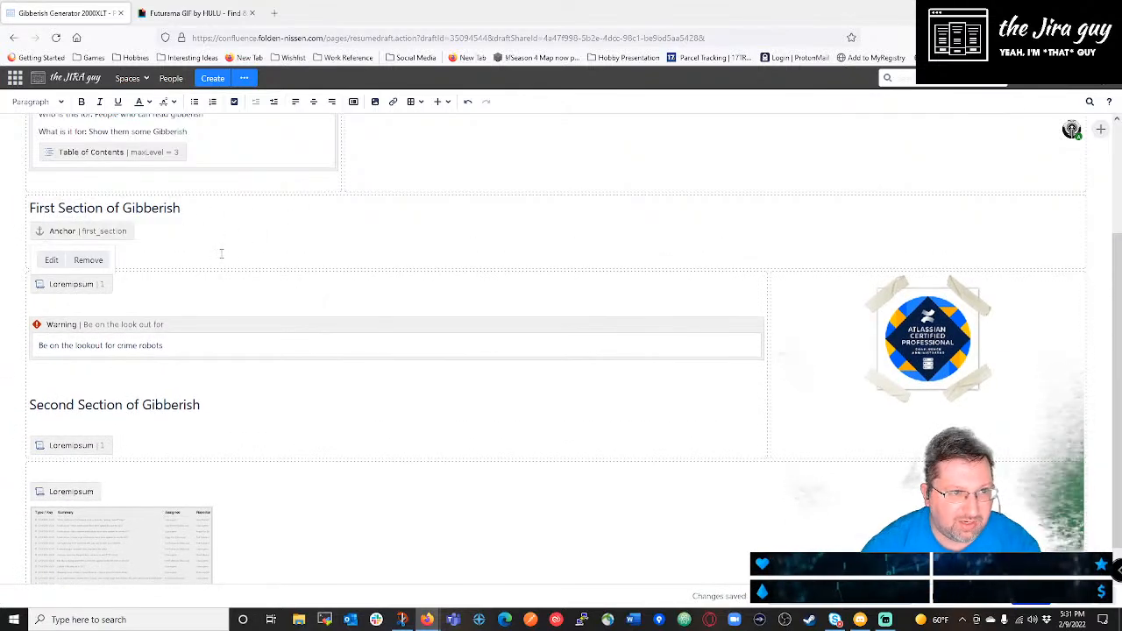
# Insert an Anchor macro named second_section beneath the Second Section of Gibberish heading, and publish the page.
pyautogui.click(208, 407)
pyautogui.click(443, 102)
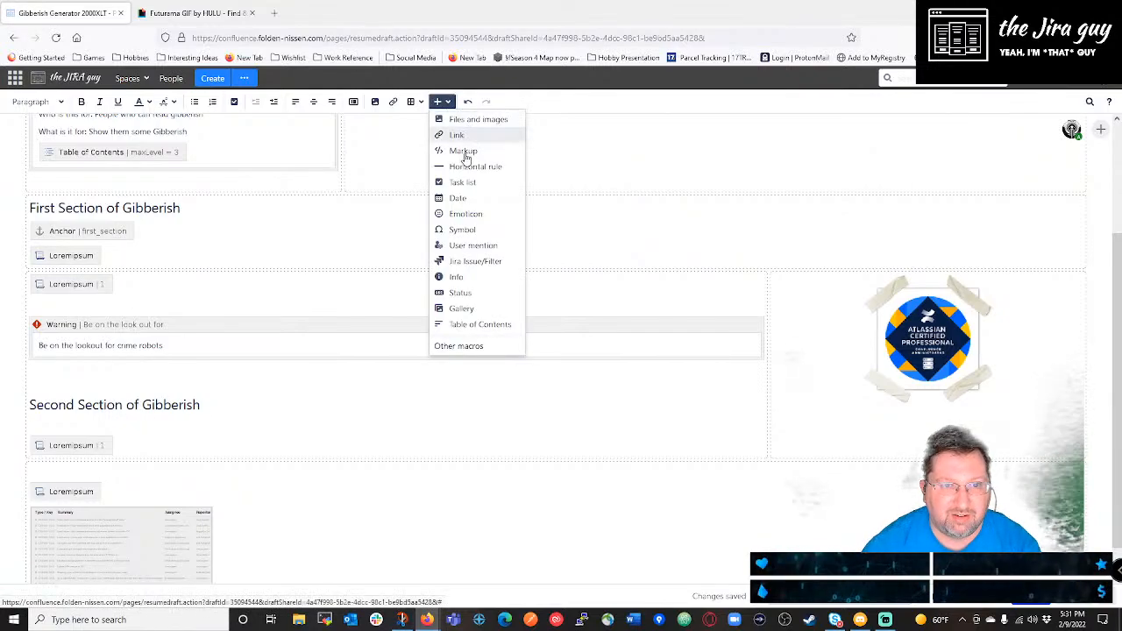
pyautogui.click(461, 347)
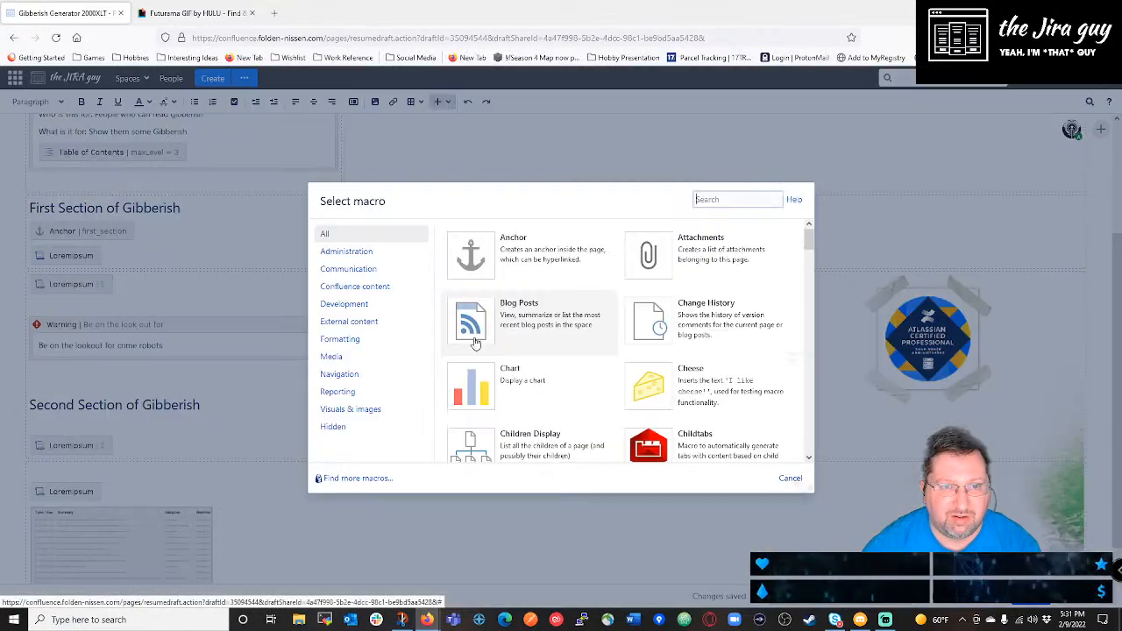
pyautogui.click(491, 250)
pyautogui.click(417, 290)
pyautogui.write('second_section')
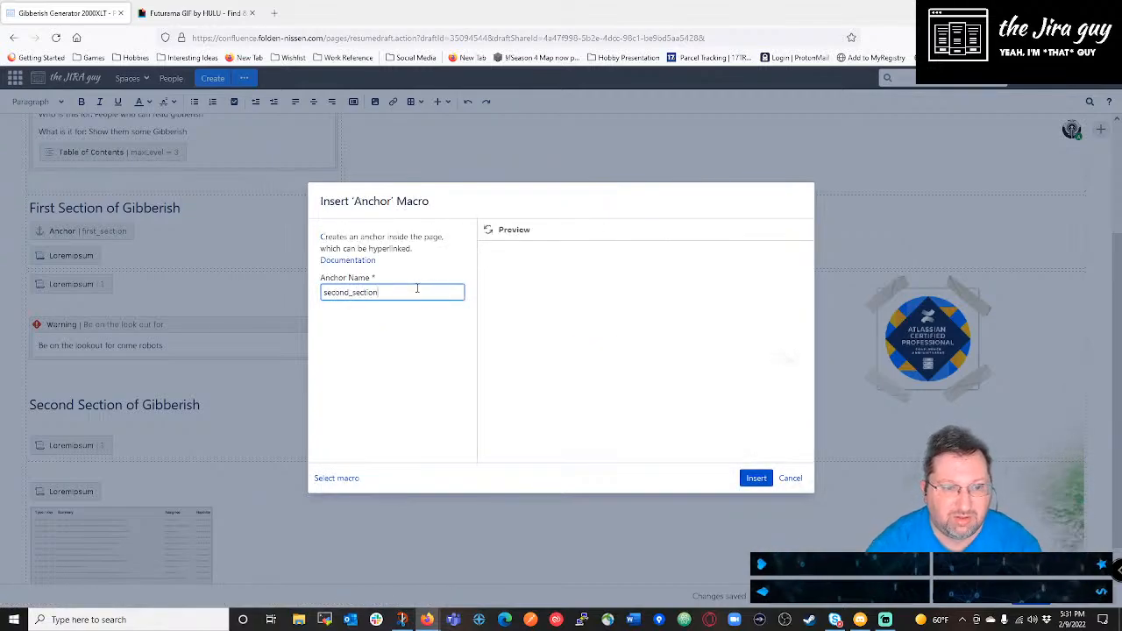
pyautogui.click(754, 478)
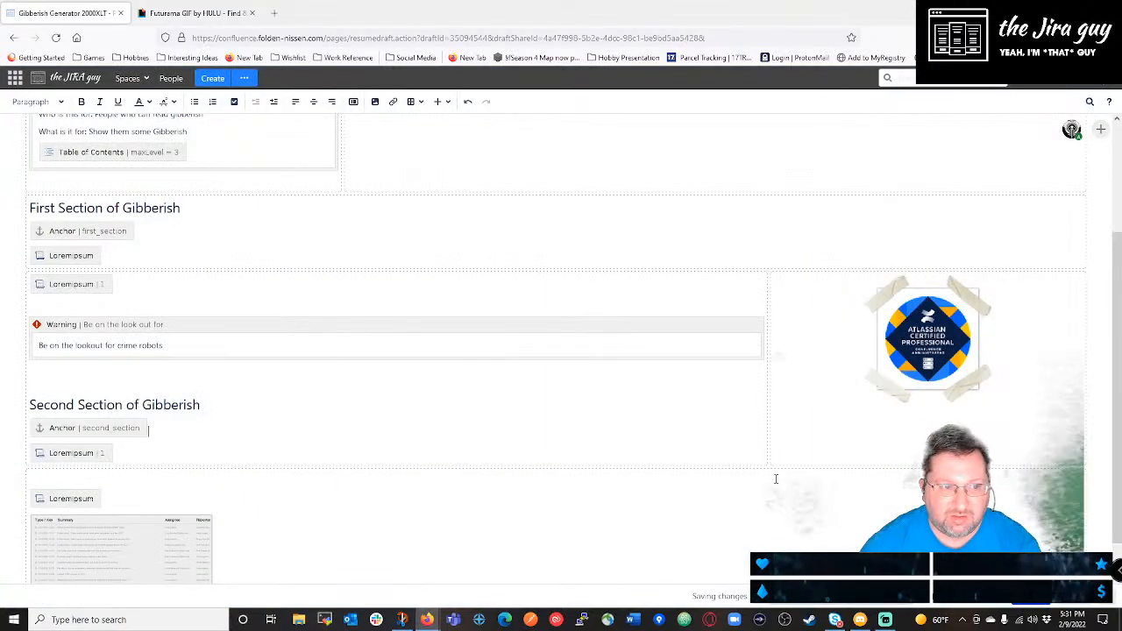
pyautogui.hotkey('ctrl', 's')
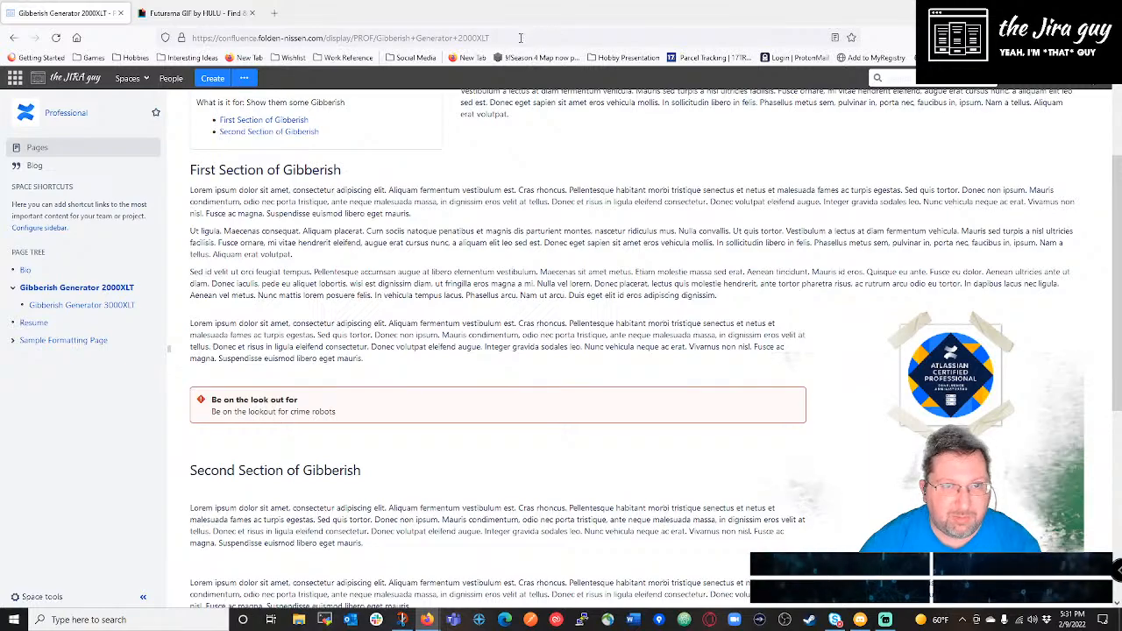
# Search the web for "confluence anchor link" in a new tab and read Atlassian's Insert links article about linking to anchors.
pyautogui.click(520, 39)
pyautogui.press('Escape')
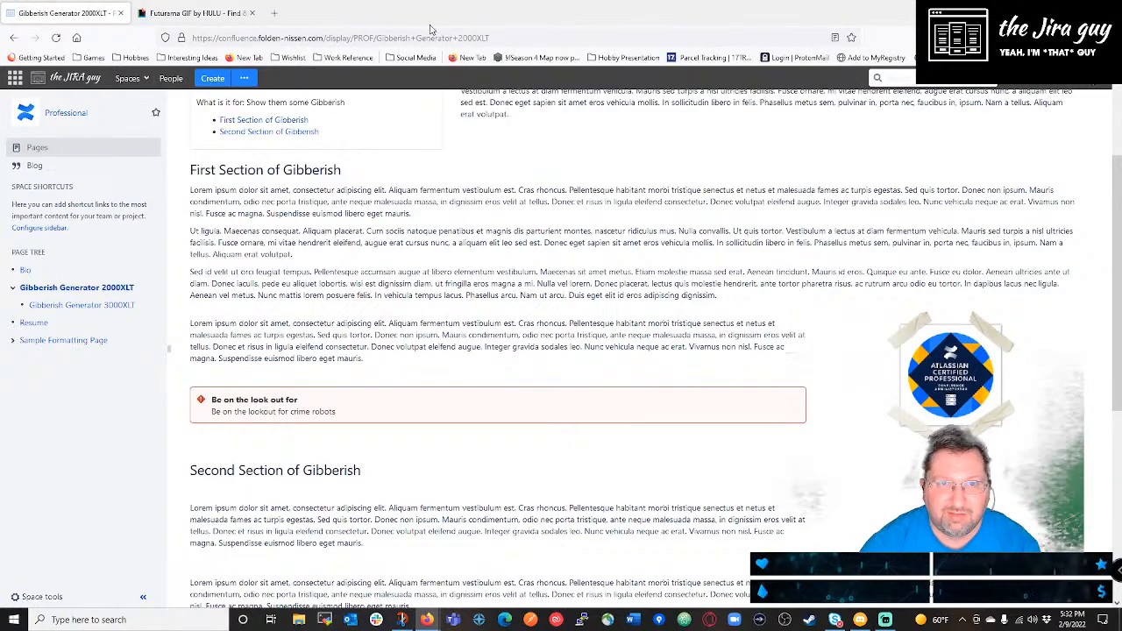
pyautogui.click(275, 13)
pyautogui.click(314, 37)
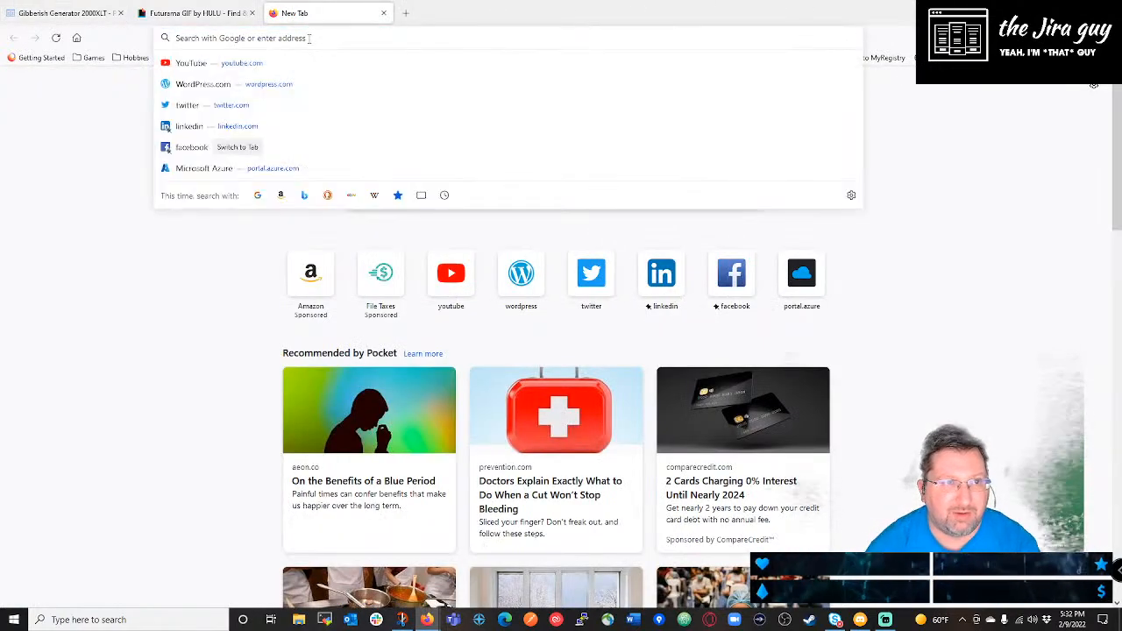
pyautogui.write('confluence anchor')
pyautogui.click(201, 91)
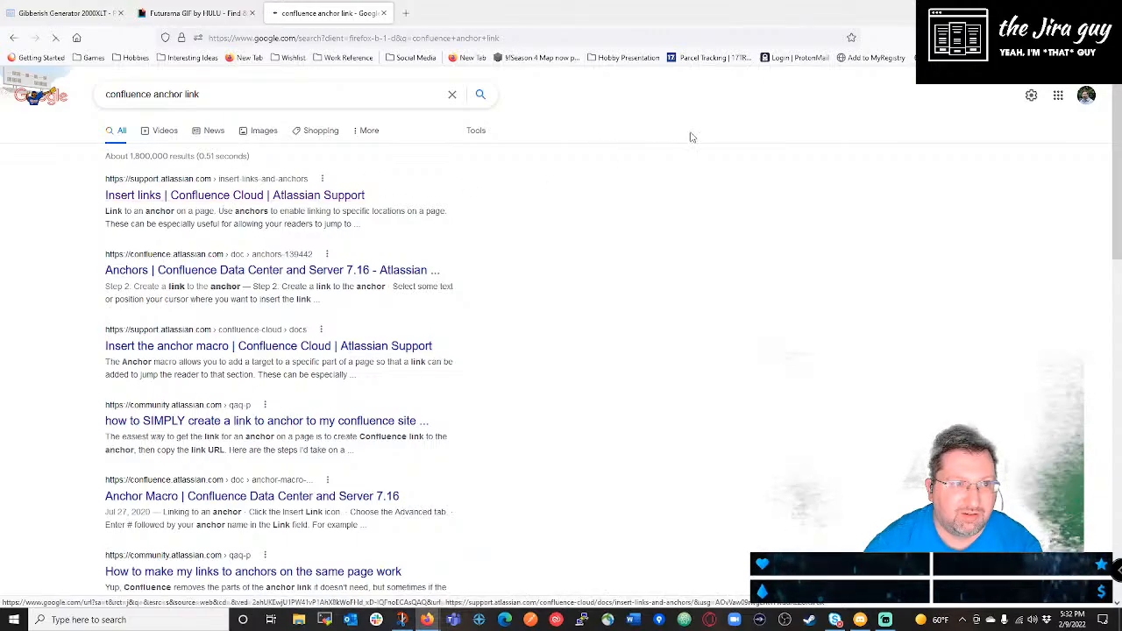
pyautogui.scroll(-3, 462, 292)
pyautogui.scroll(-12, 463, 294)
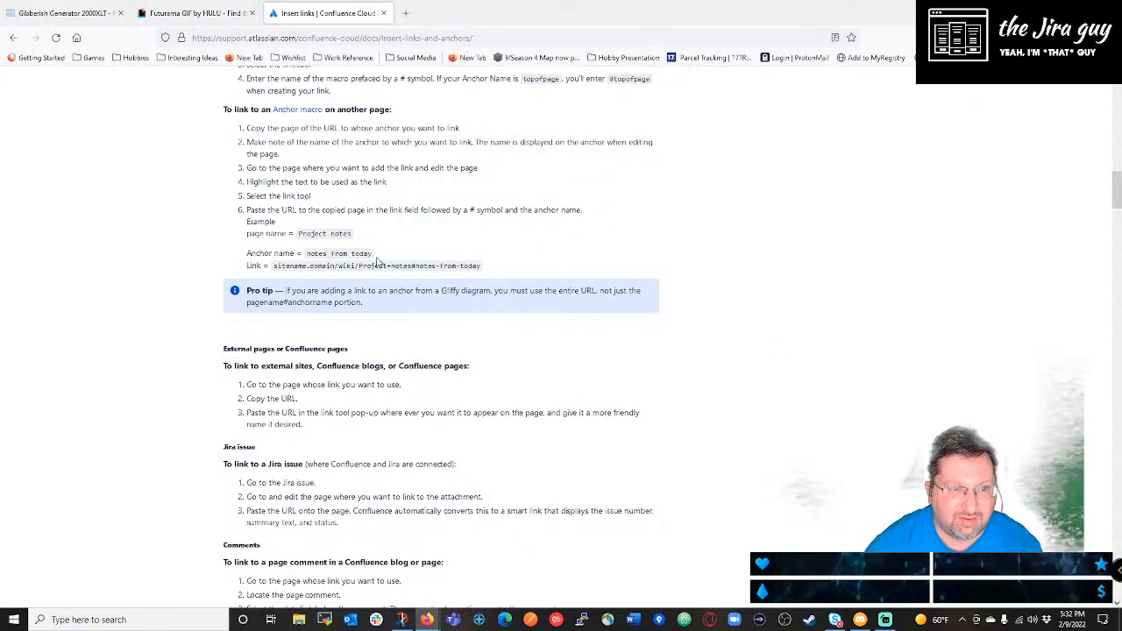
pyautogui.scroll(-2, 377, 261)
# Go back to the published 2000XLT page and look over its first and second sections.
pyautogui.hotkey('ctrl', 'shift', 'Tab')
pyautogui.hotkey('ctrl', 'shift', 'Tab')
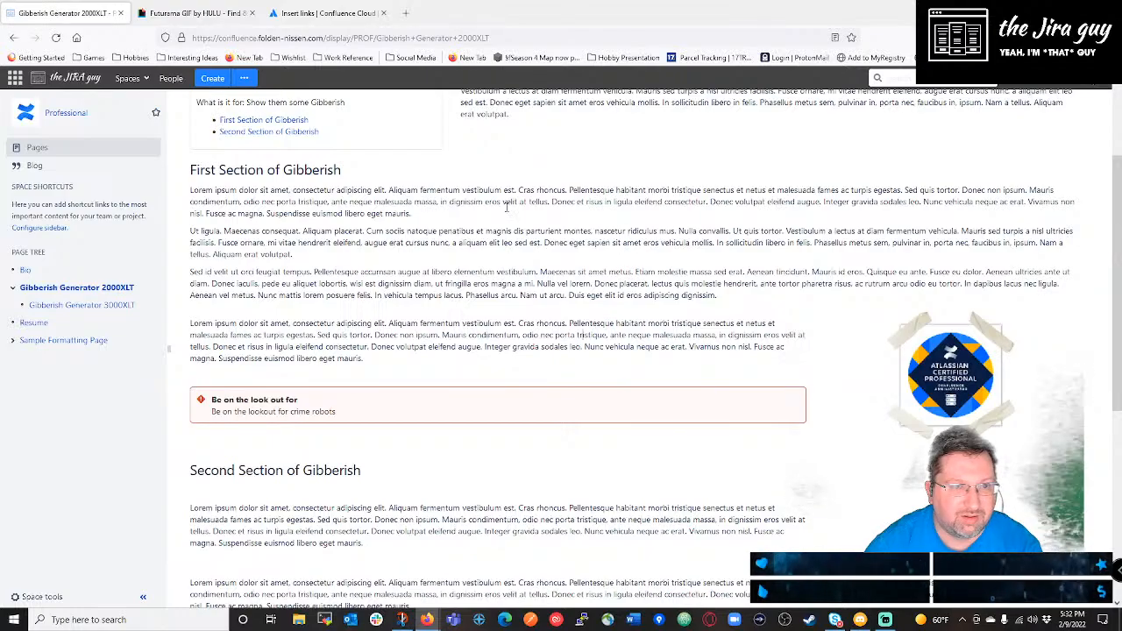
pyautogui.scroll(2, 902, 185)
pyautogui.scroll(-3, 536, 397)
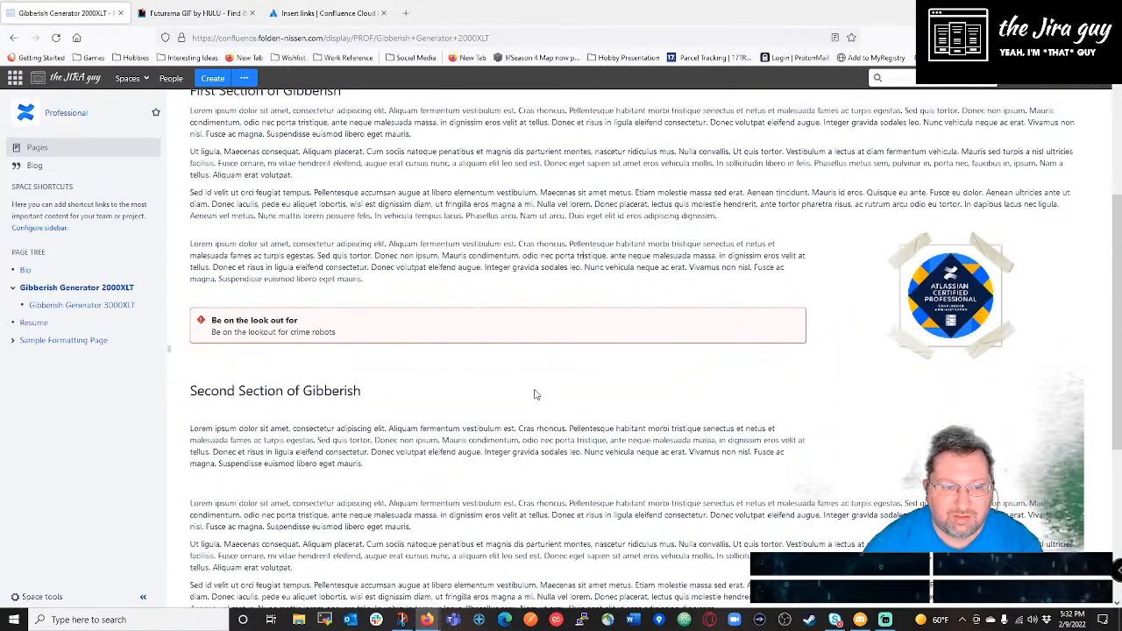
# Read further through the Insert links article, then return to the search results to look for another anchor guide.
pyautogui.hotkey('ctrl', 'shift', 'Tab')
pyautogui.scroll(-3, 509, 282)
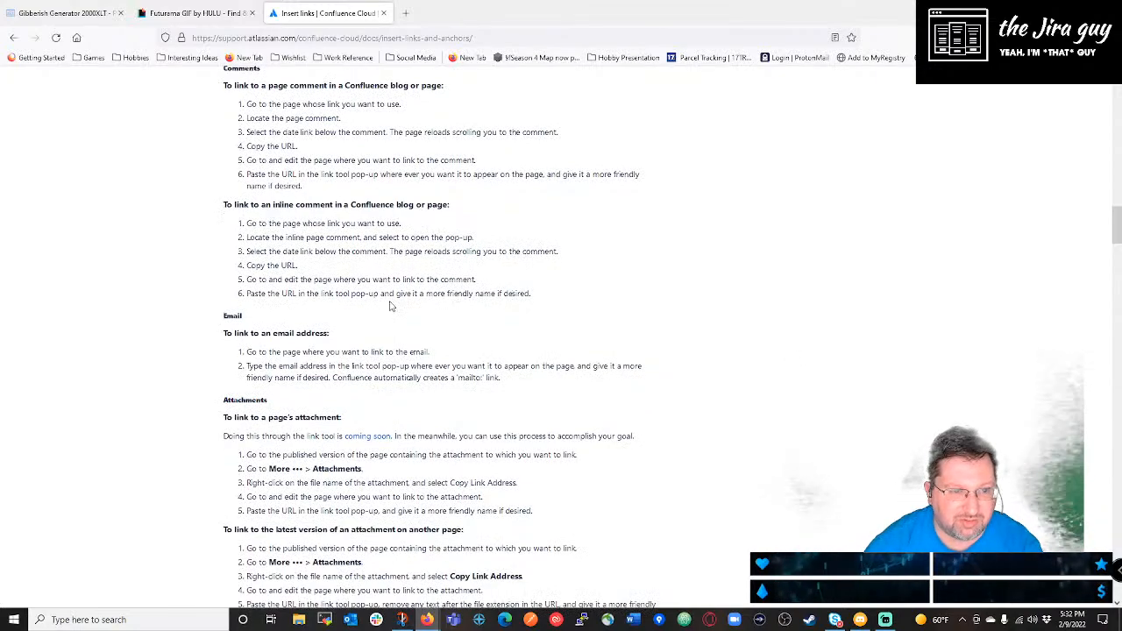
pyautogui.click(16, 39)
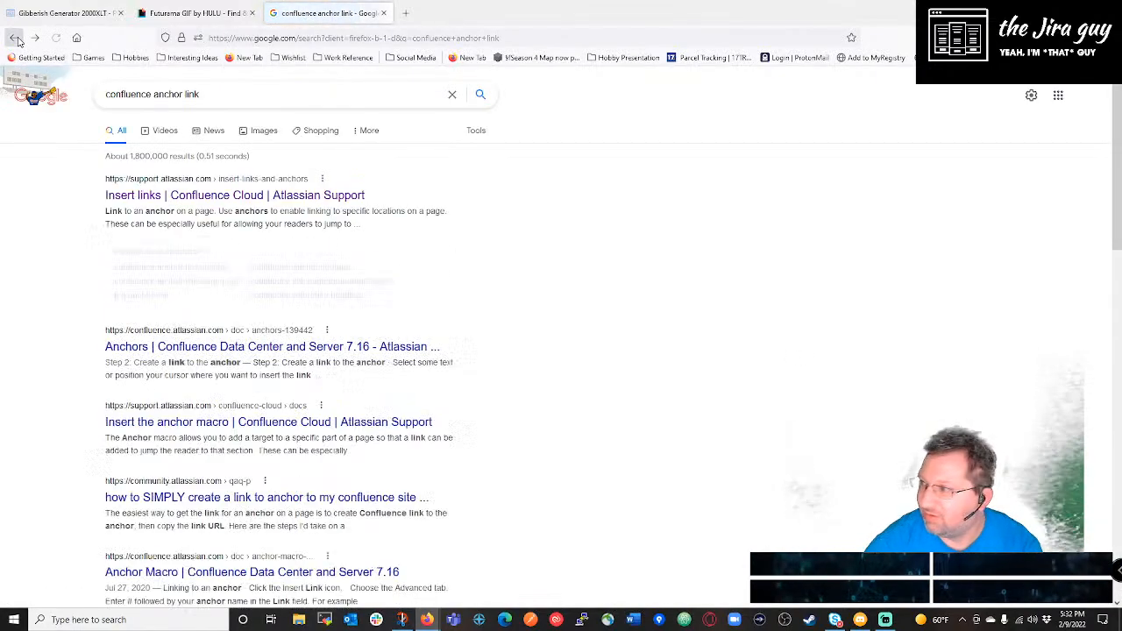
pyautogui.scroll(-1, 393, 289)
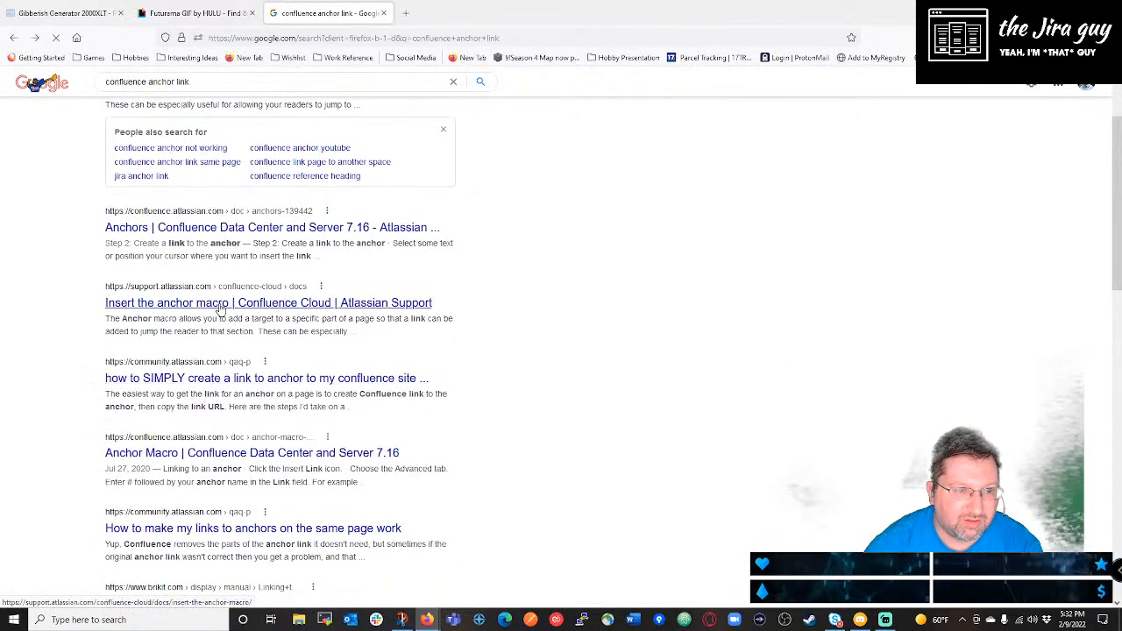
# Open the Atlassian Community question on simply creating a link to an anchor, compare its example URL with the 2000XLT page address, and read the accepted answer.
pyautogui.click(241, 382)
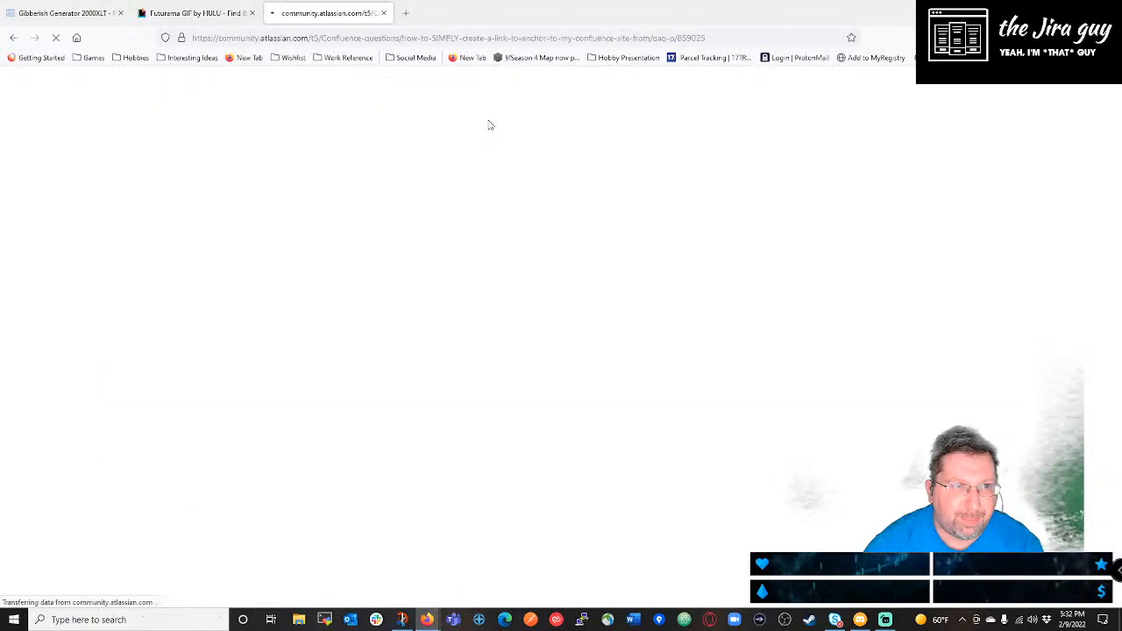
pyautogui.scroll(-1, 491, 290)
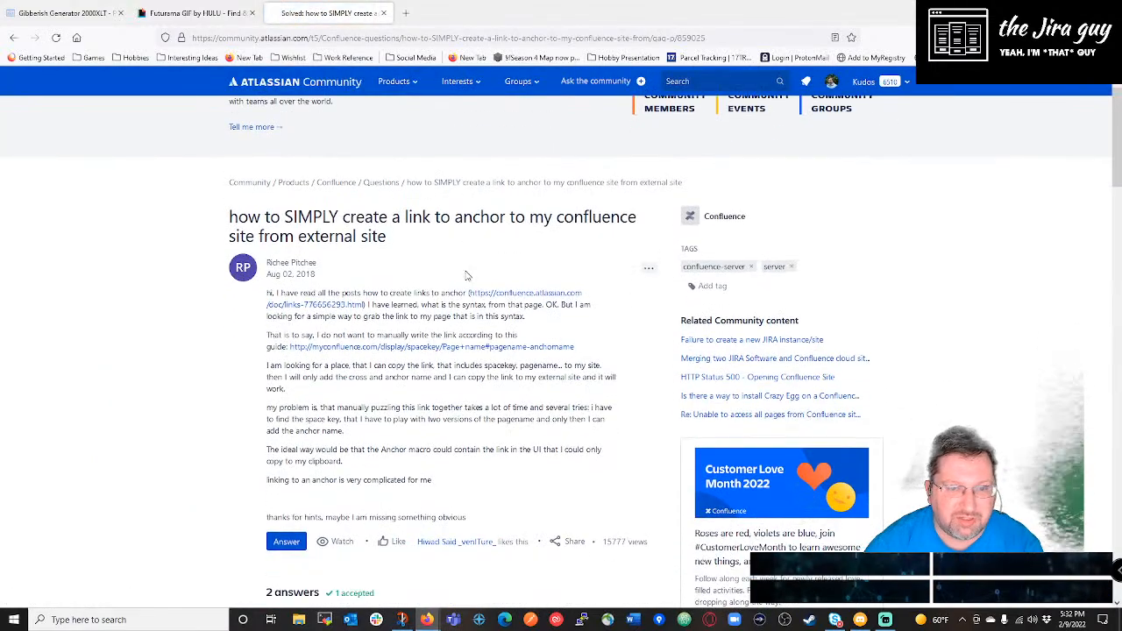
pyautogui.moveTo(585, 350); pyautogui.dragTo(515, 350)
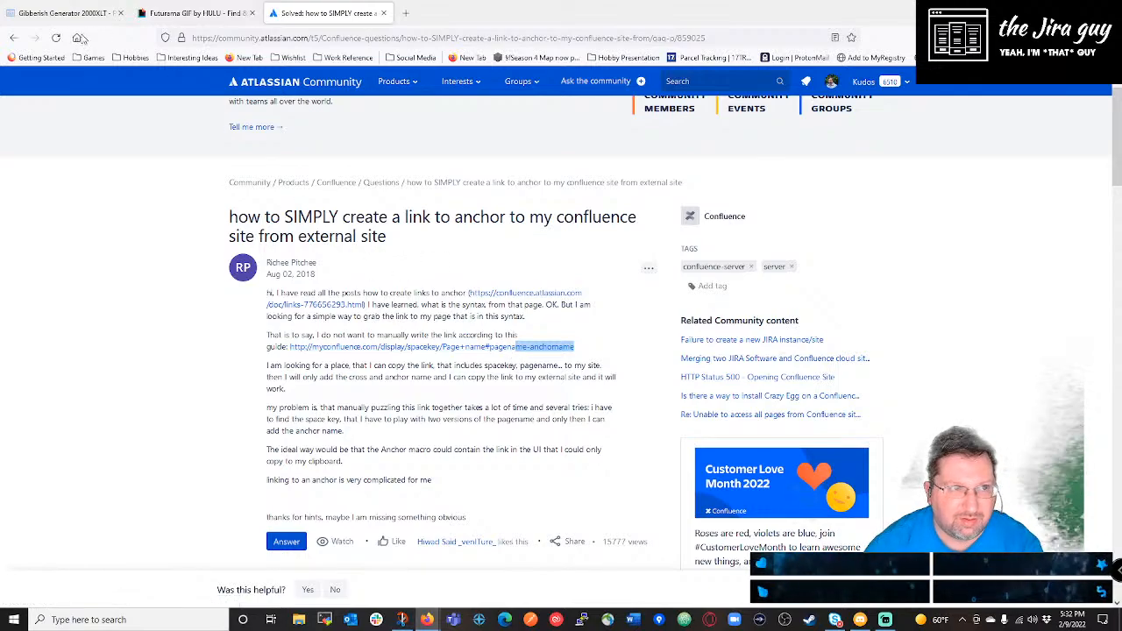
pyautogui.click(57, 11)
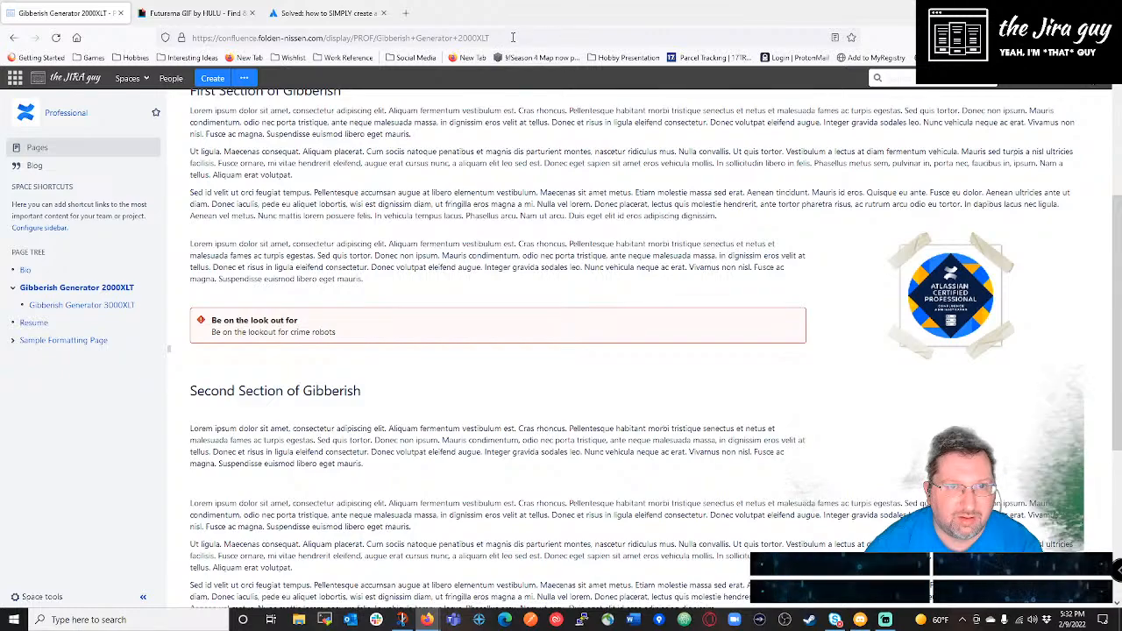
pyautogui.click(522, 38)
pyautogui.click(522, 37)
pyautogui.click(344, 14)
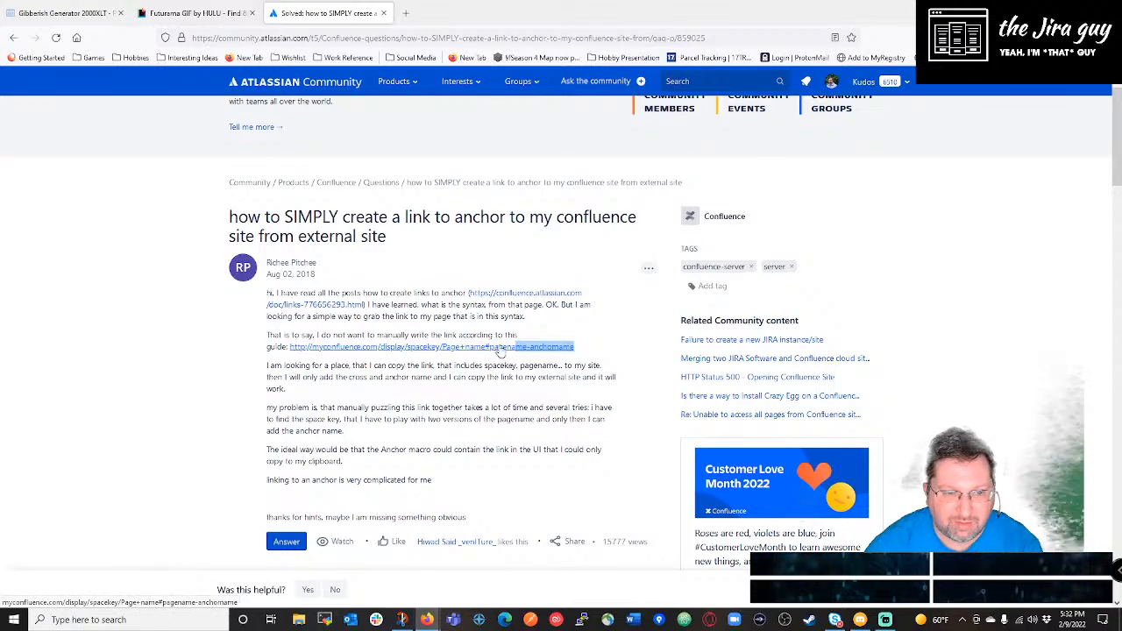
pyautogui.scroll(-5, 514, 350)
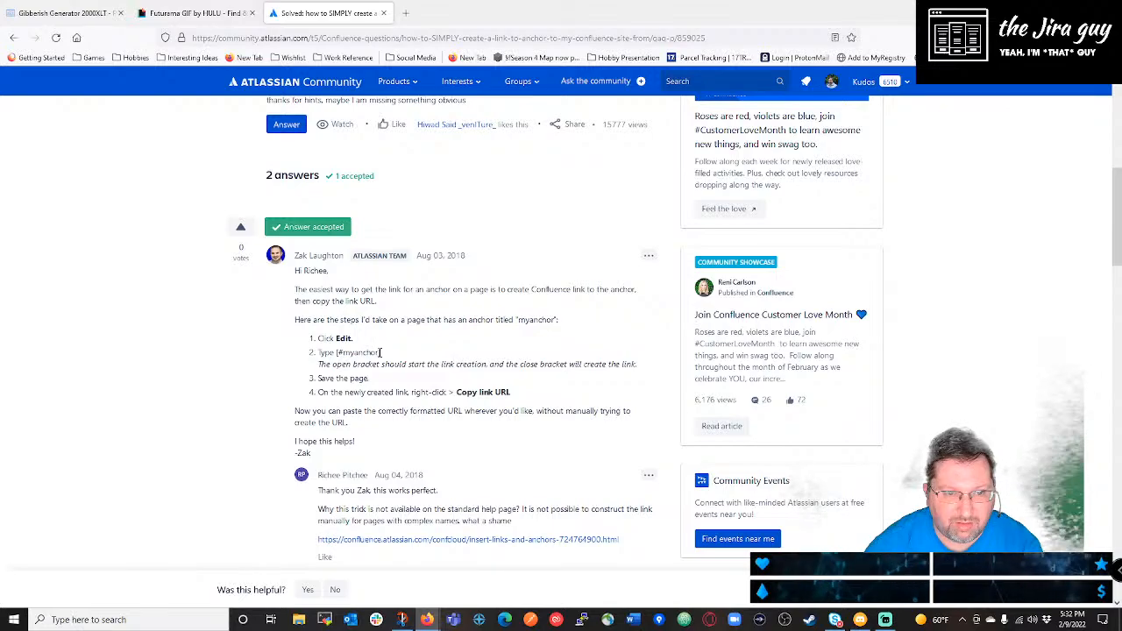
# Test the first anchor by appending #first_section to the Gibberish Generator 2000XLT page address and loading it.
pyautogui.click(72, 12)
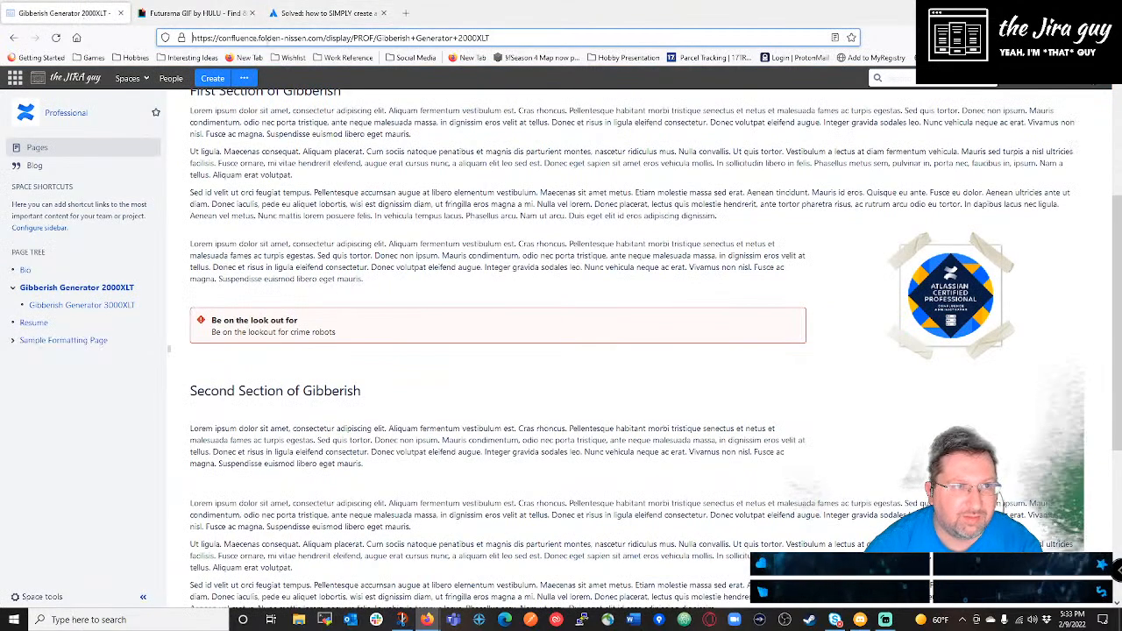
pyautogui.click(509, 38)
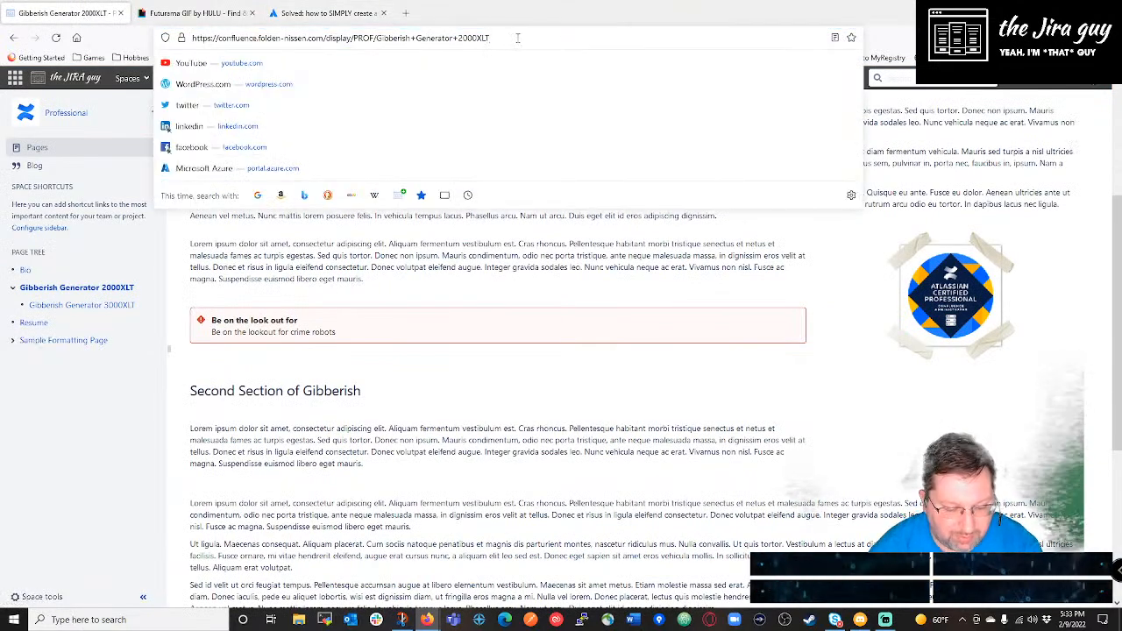
pyautogui.write('#first_section')
pyautogui.press('Return')
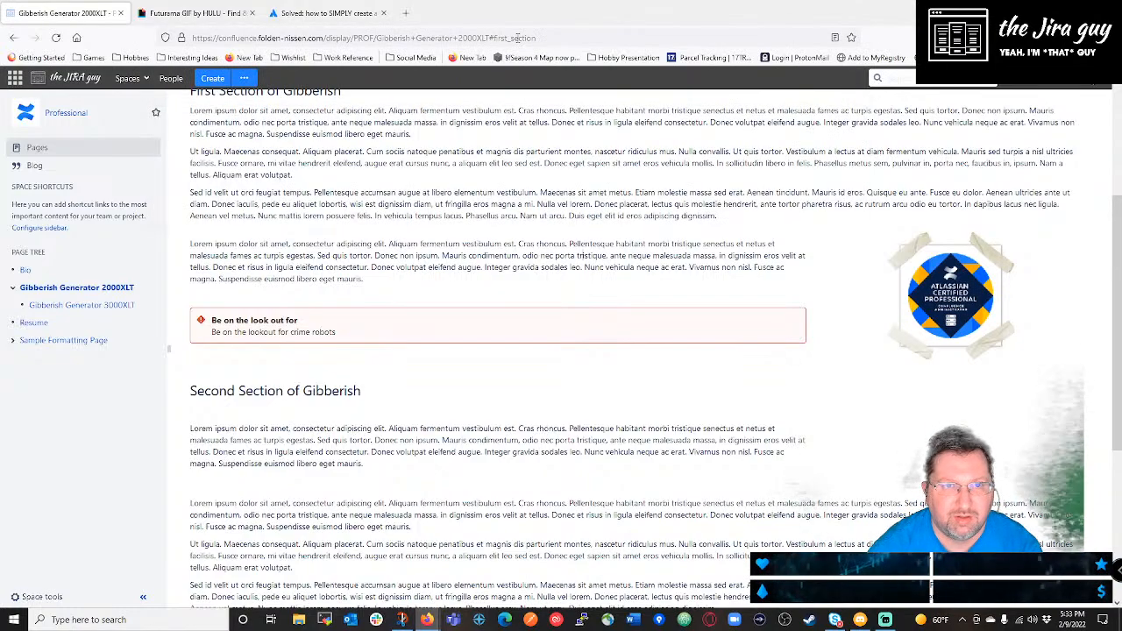
# Return to the start of the page and test the other anchor by loading the address with #second_section.
pyautogui.scroll(2, 500, 83)
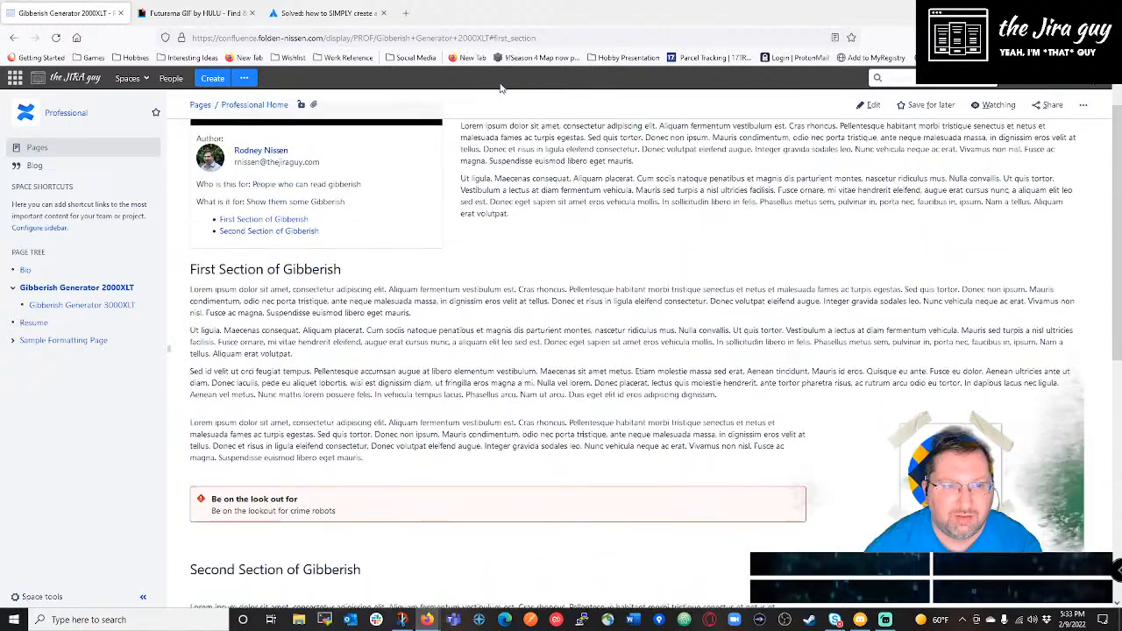
pyautogui.scroll(1, 502, 87)
pyautogui.moveTo(509, 38); pyautogui.dragTo(496, 38)
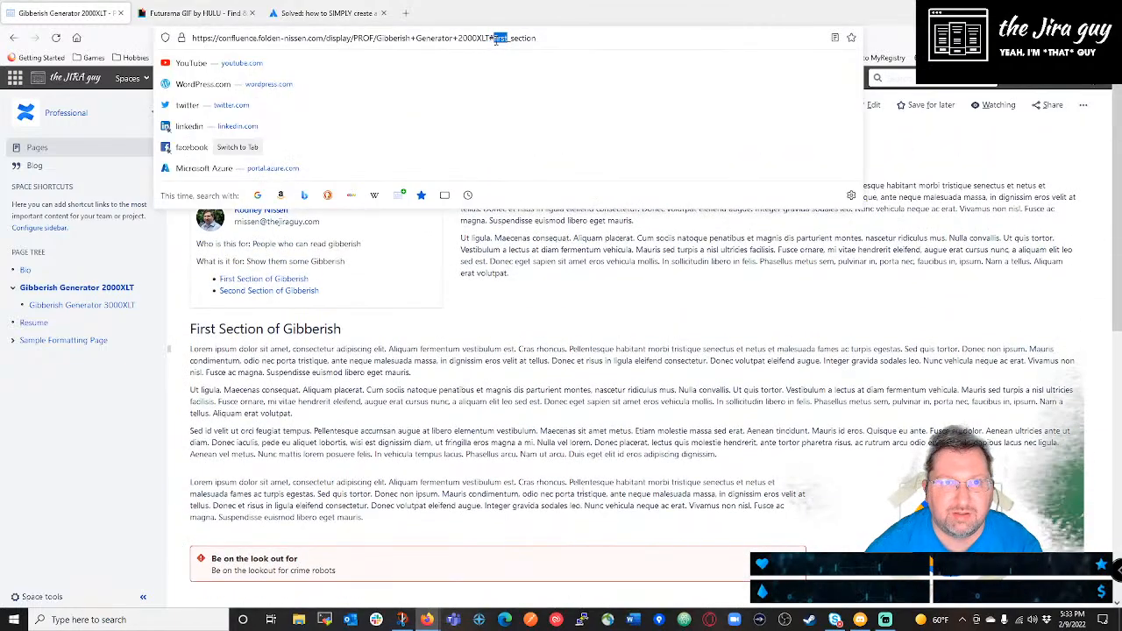
pyautogui.write('second')
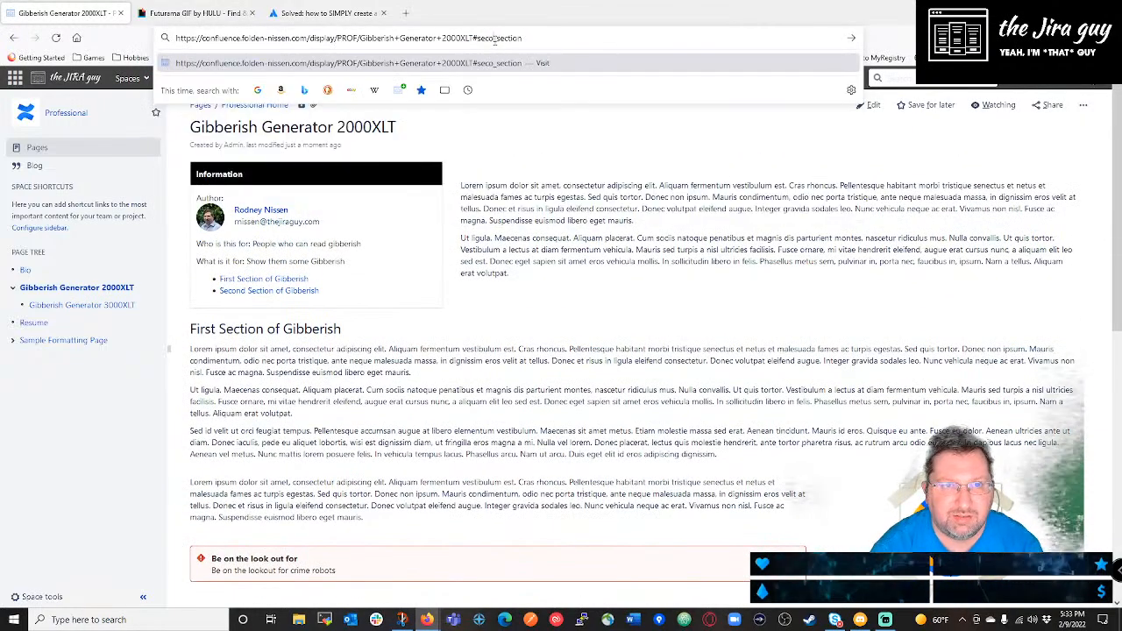
pyautogui.press('Return')
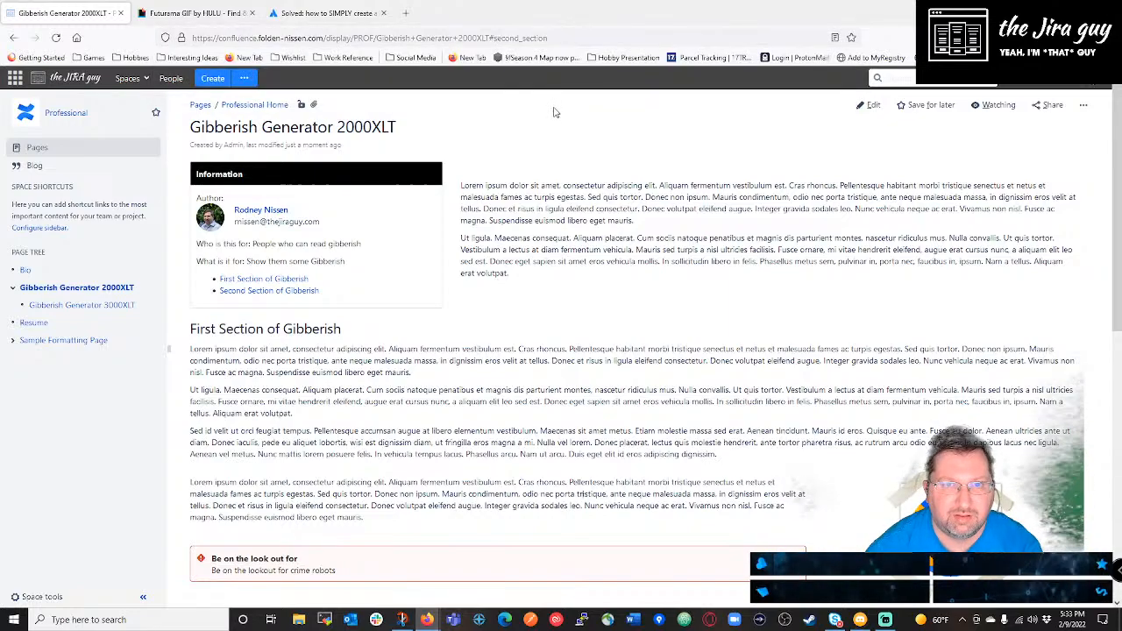
# Reread the accepted community answer, open the Insert links article linked in its replies, and read the instructions on linking to anchors.
pyautogui.click(327, 13)
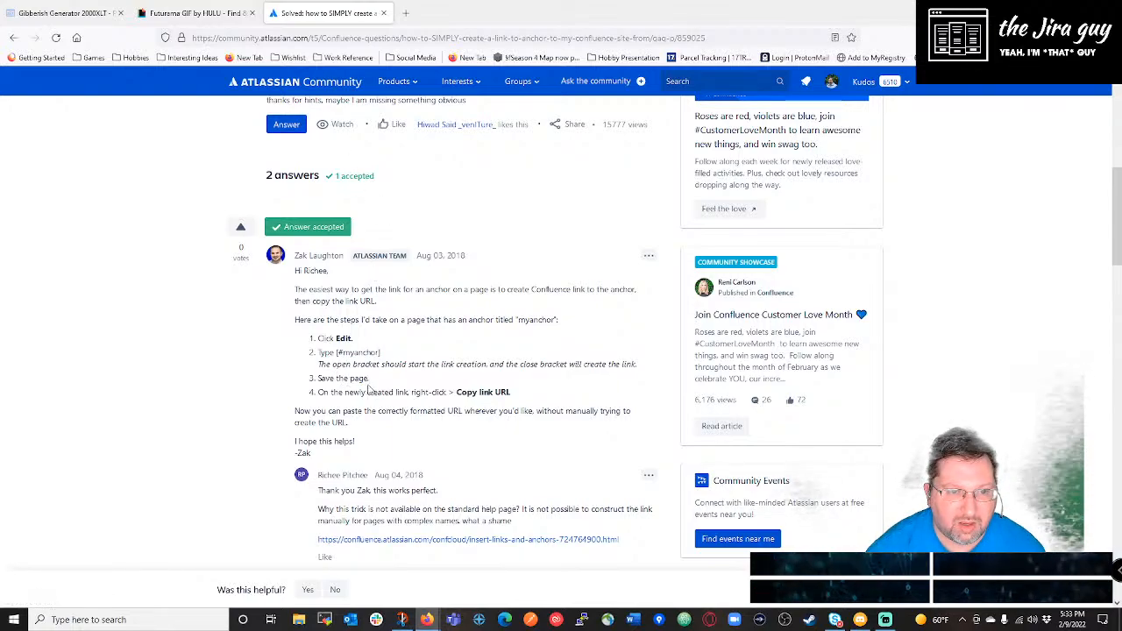
pyautogui.scroll(-3, 424, 412)
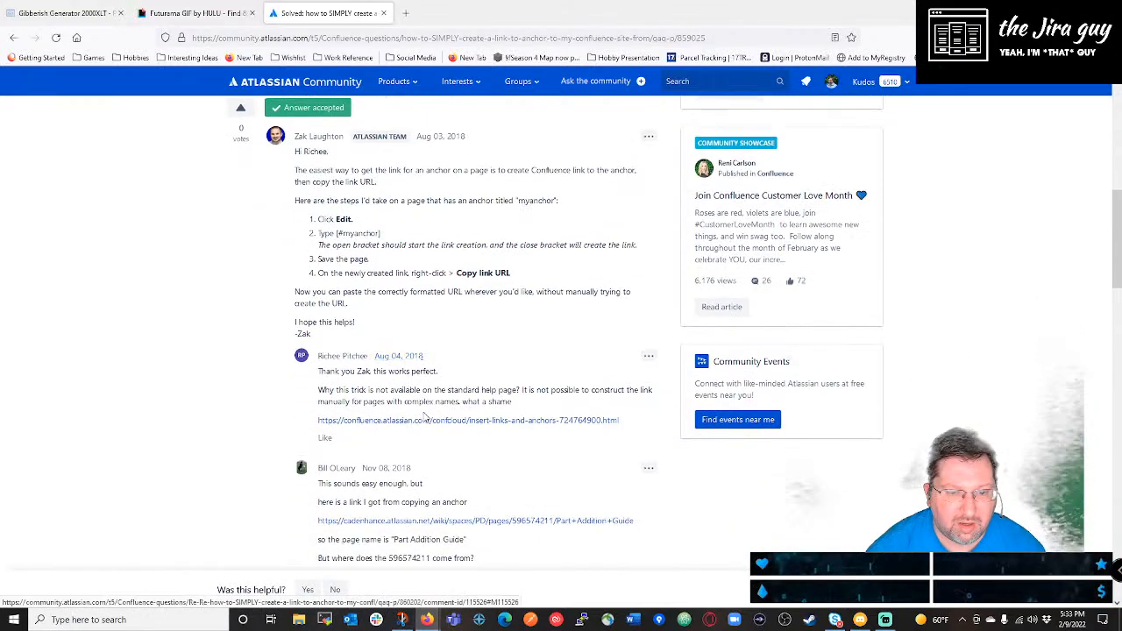
pyautogui.click(441, 421)
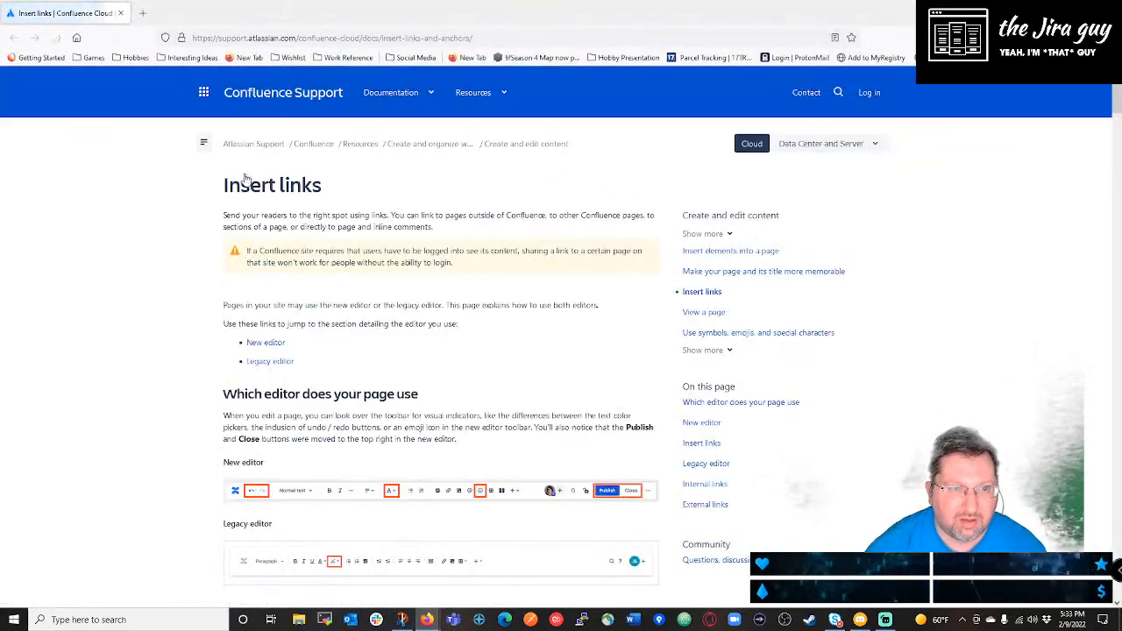
pyautogui.scroll(-6, 275, 294)
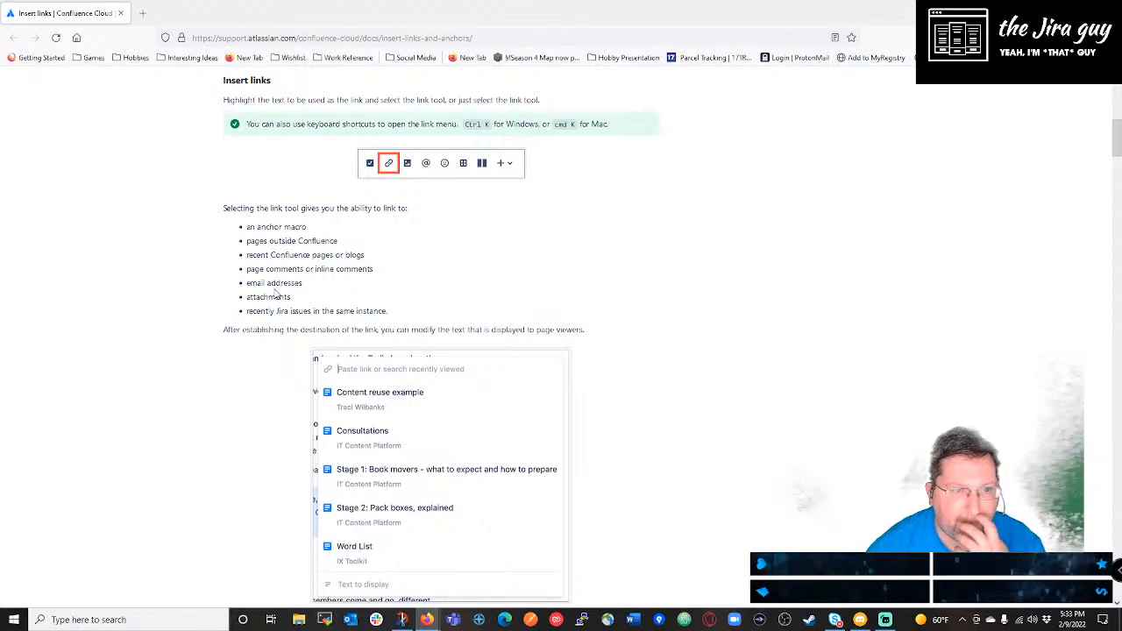
pyautogui.scroll(-6, 274, 293)
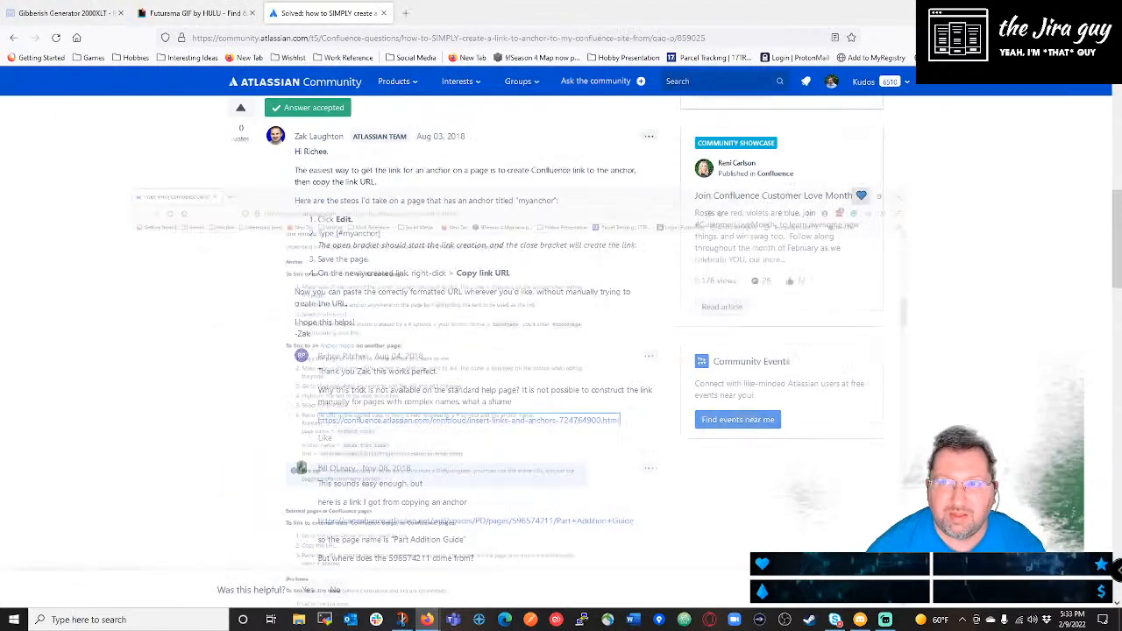
# Edit the 2000XLT page, check the name in the first section's Anchor macro, save the macro, and publish the page again.
pyautogui.click(86, 12)
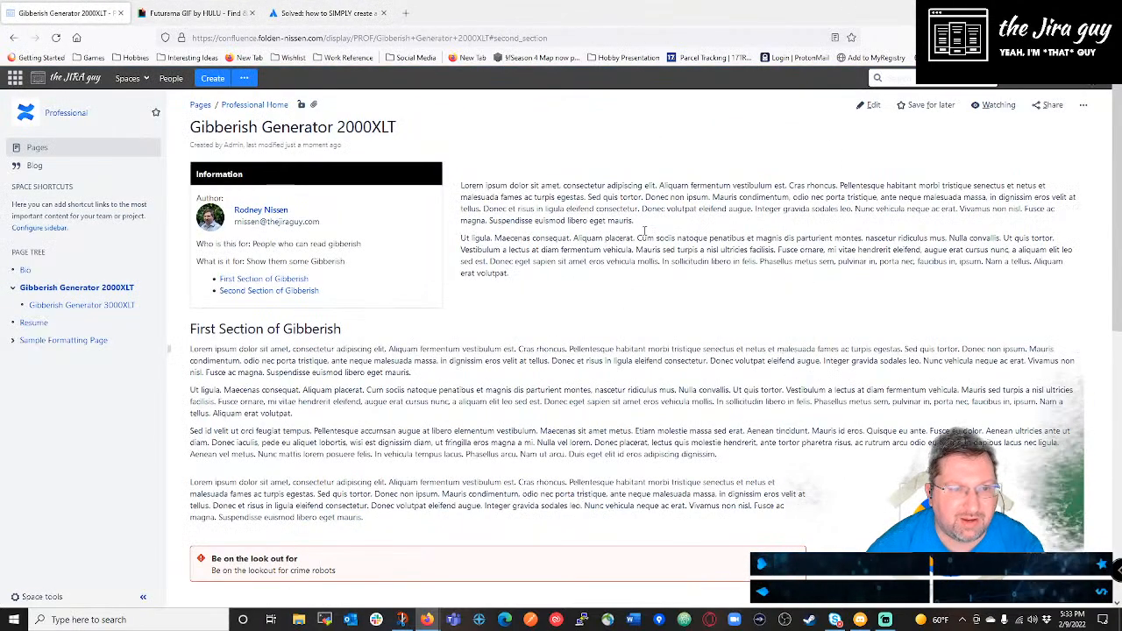
pyautogui.click(868, 105)
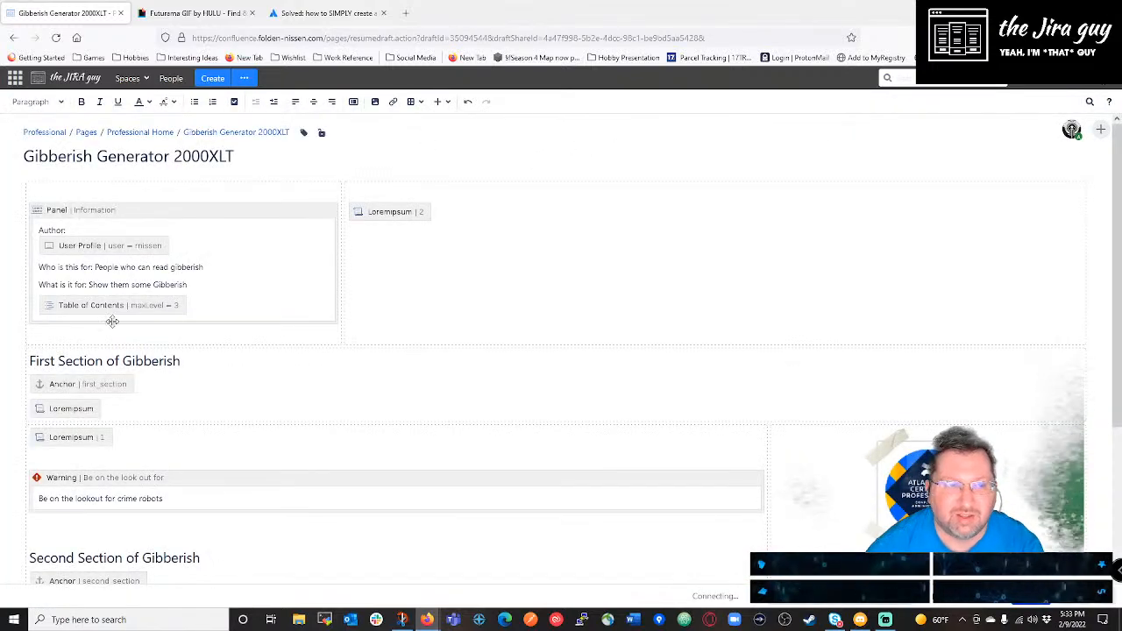
pyautogui.scroll(-3, 113, 321)
pyautogui.doubleClick(95, 172)
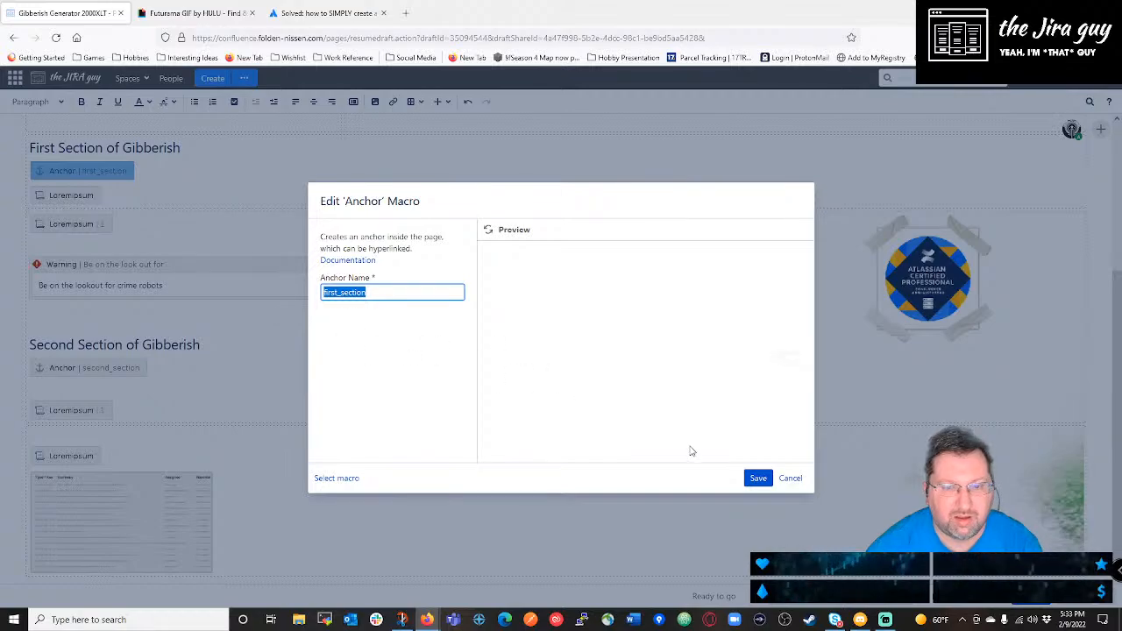
pyautogui.click(758, 478)
pyautogui.scroll(2, 786, 453)
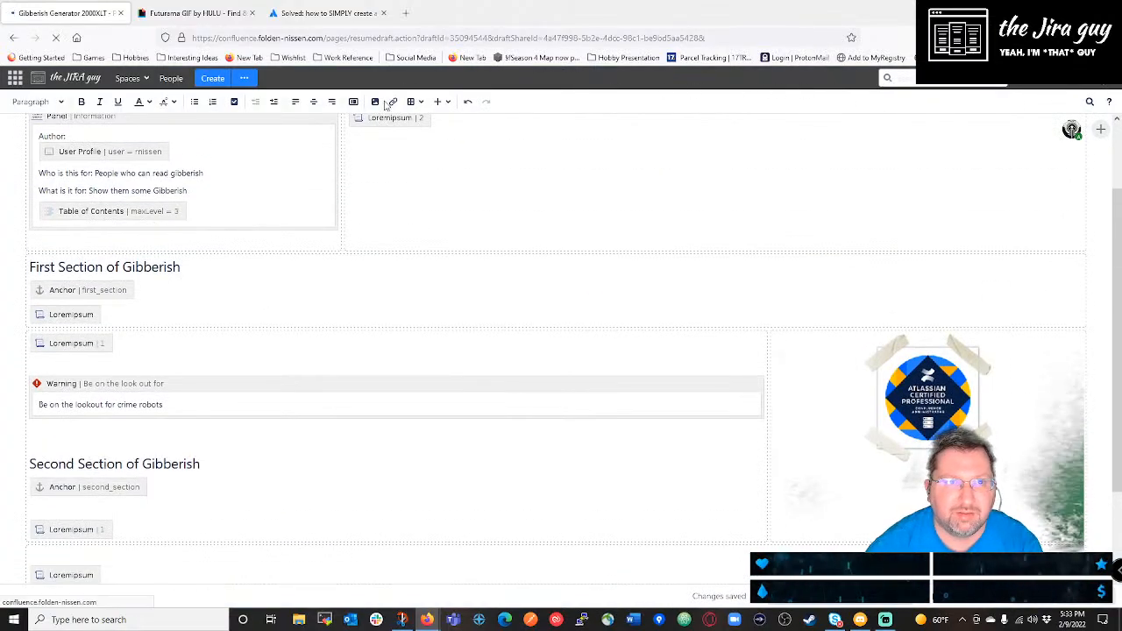
pyautogui.scroll(-2, 358, 133)
# Retest the first anchor on the republished page by loading its address with #first_section added.
pyautogui.click(519, 37)
pyautogui.click(520, 36)
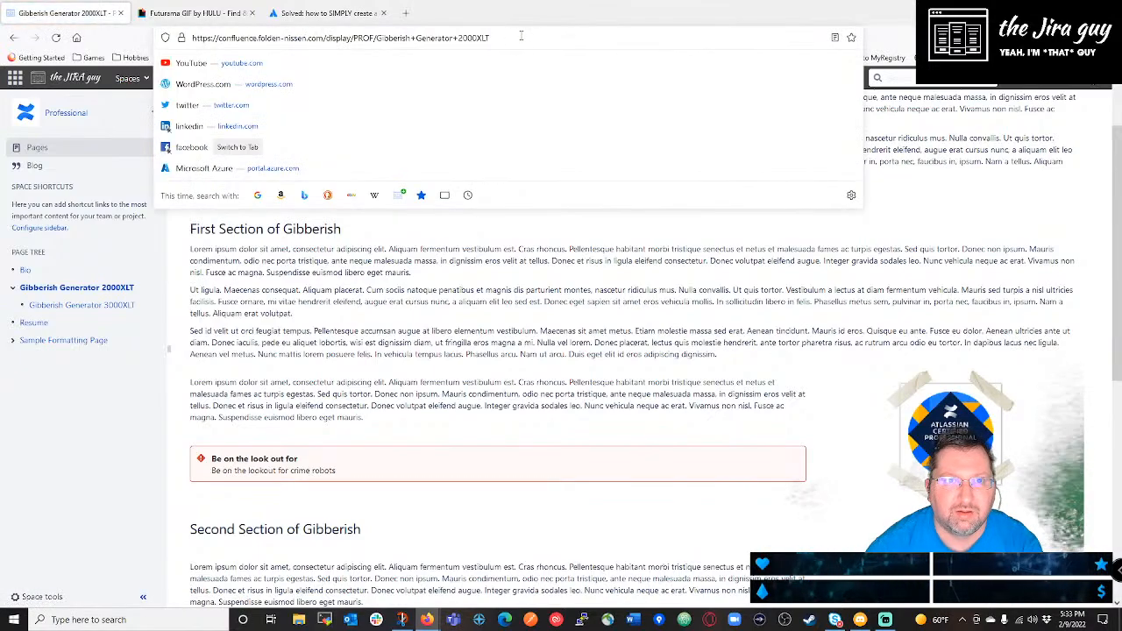
pyautogui.write('first_section')
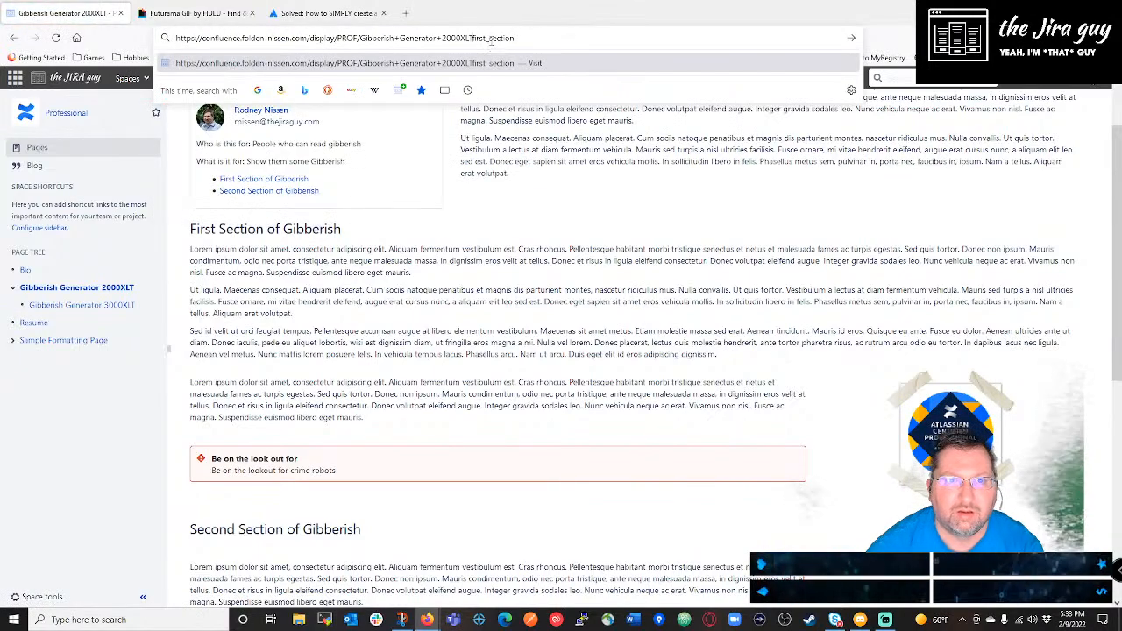
pyautogui.click(473, 37)
pyautogui.write('#')
pyautogui.press('Return')
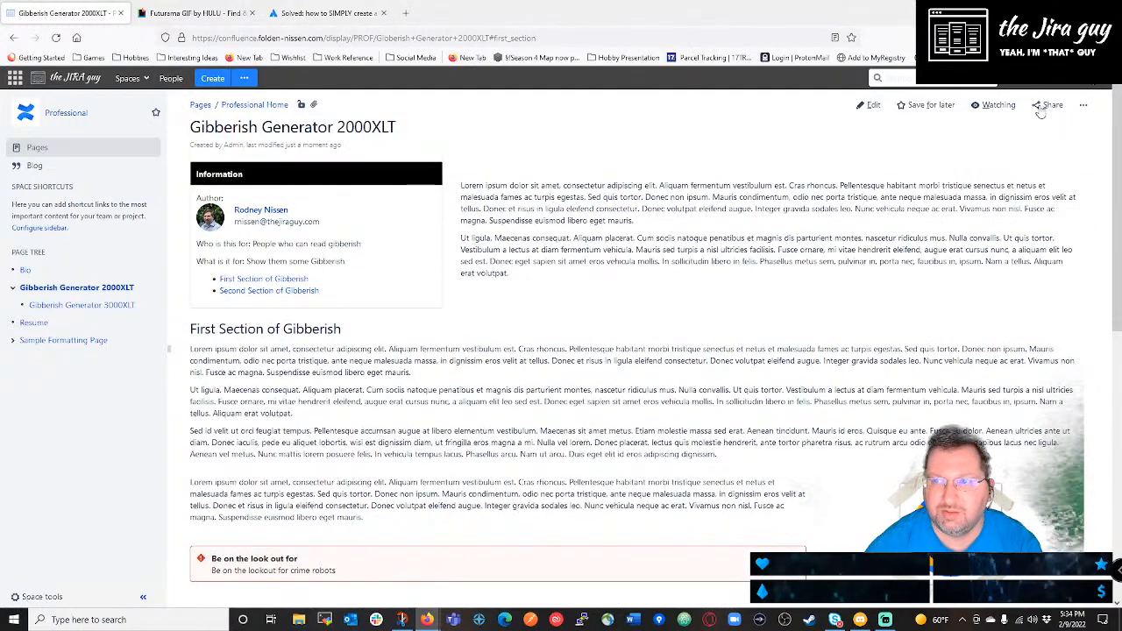
# Look through the 2000XLT page's additional actions and copy its share link to the clipboard.
pyautogui.click(1084, 106)
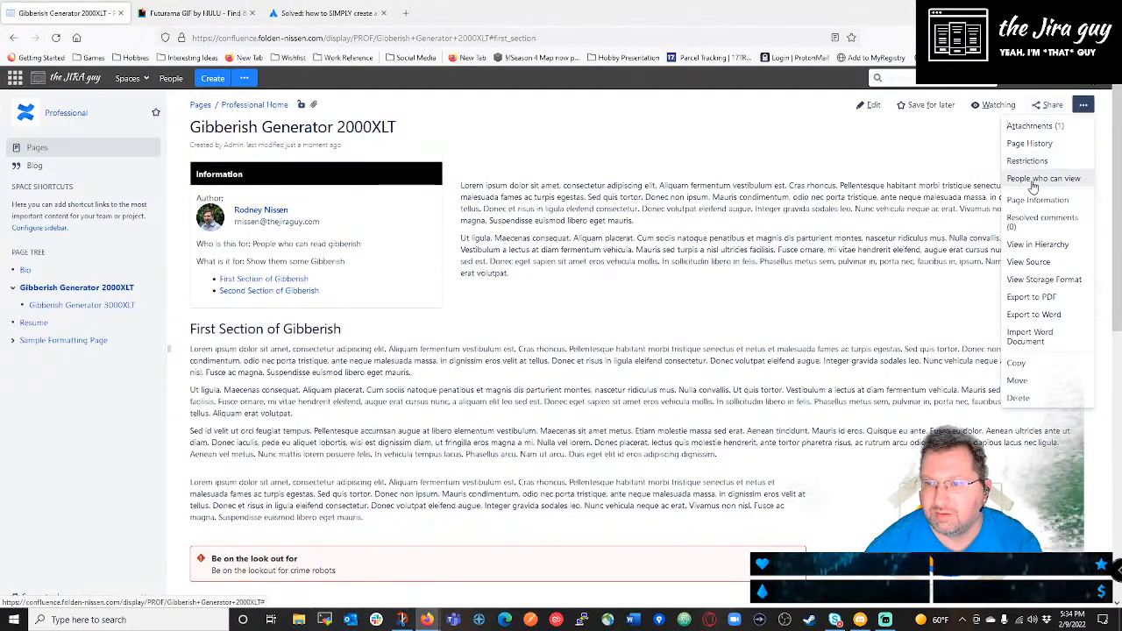
pyautogui.click(960, 146)
pyautogui.click(1056, 104)
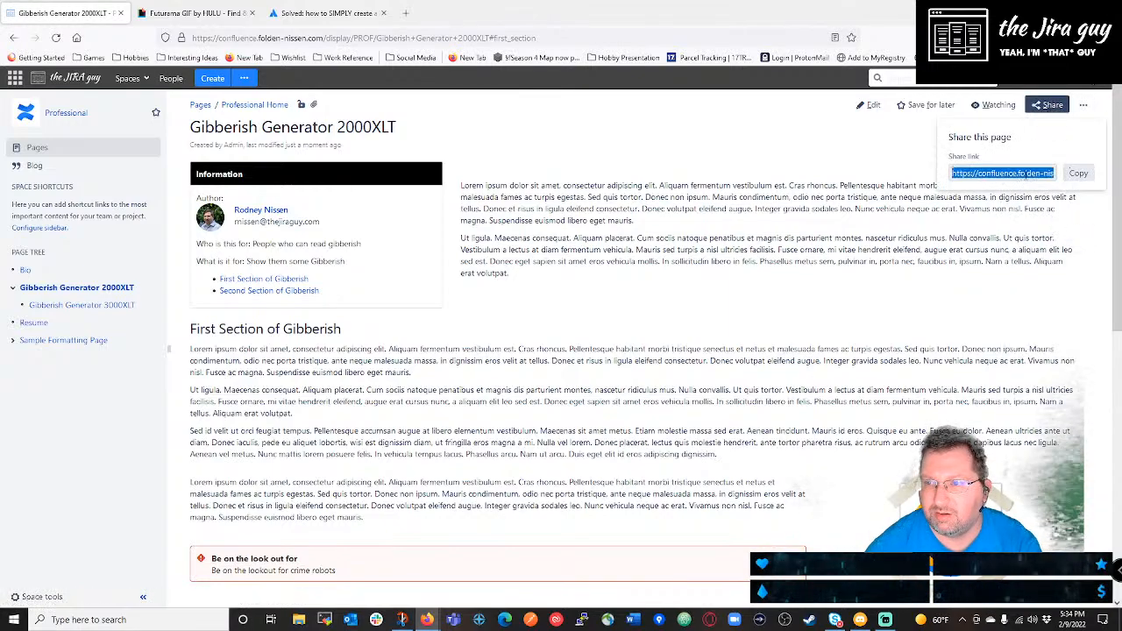
pyautogui.click(1079, 173)
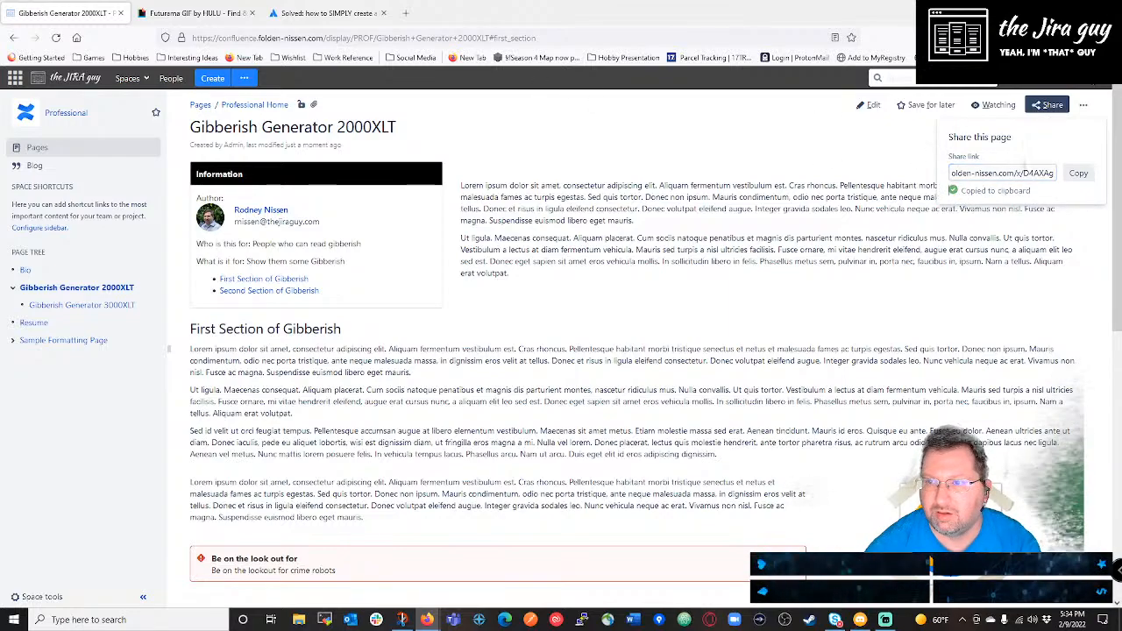
pyautogui.click(1084, 105)
pyautogui.click(865, 144)
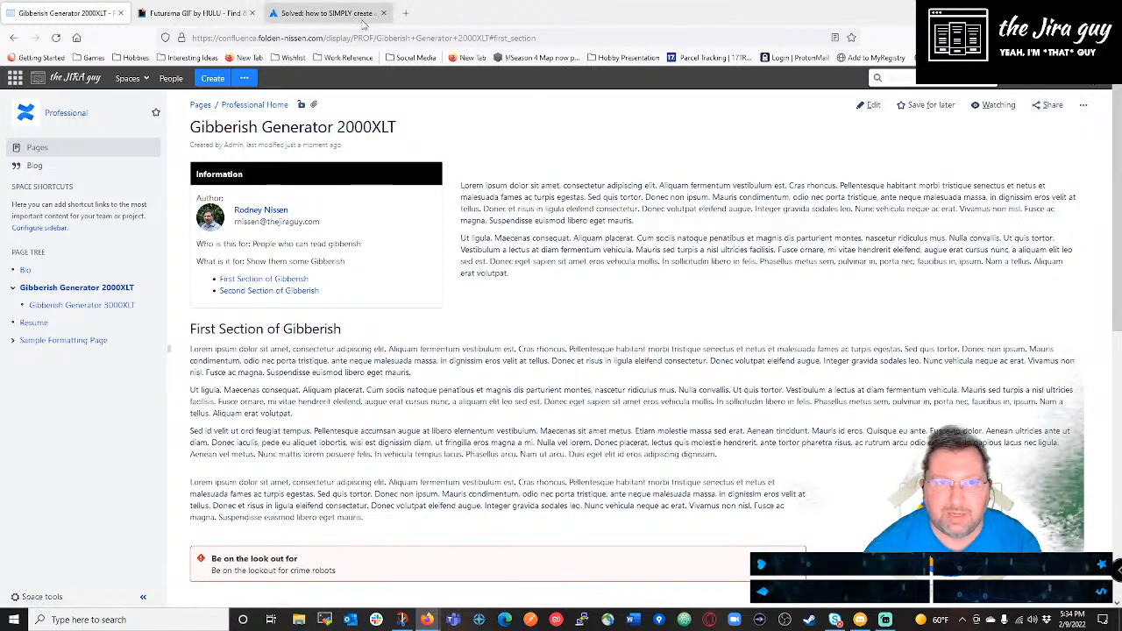
# Recheck the anchor-link steps in the community answer and open the 2000XLT page for editing at the blank line below the second section.
pyautogui.click(307, 14)
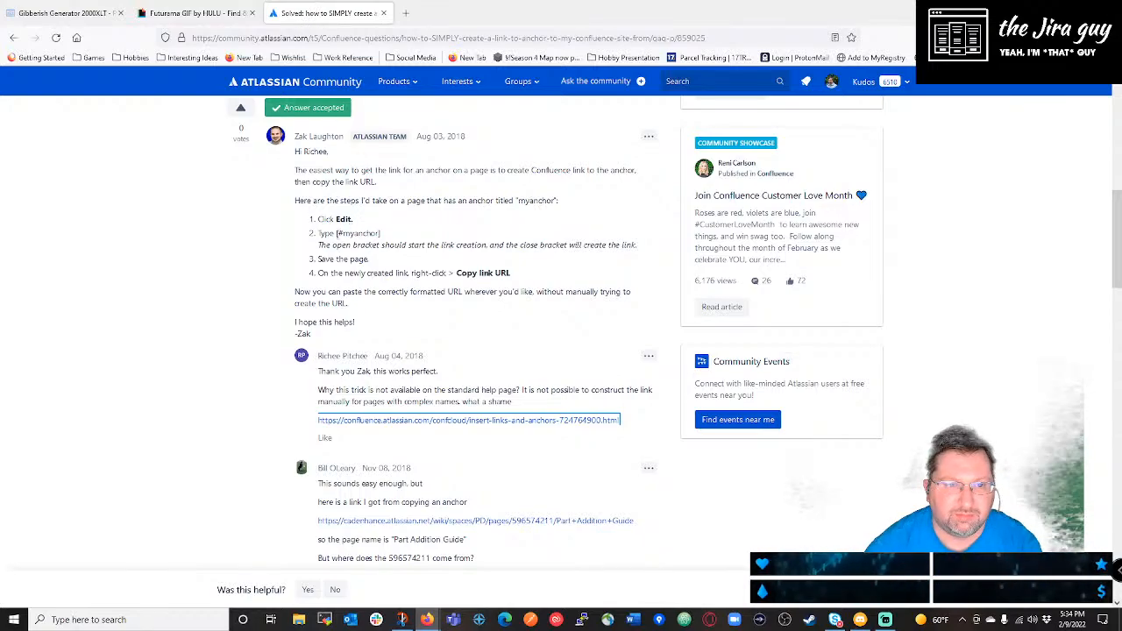
pyautogui.click(66, 13)
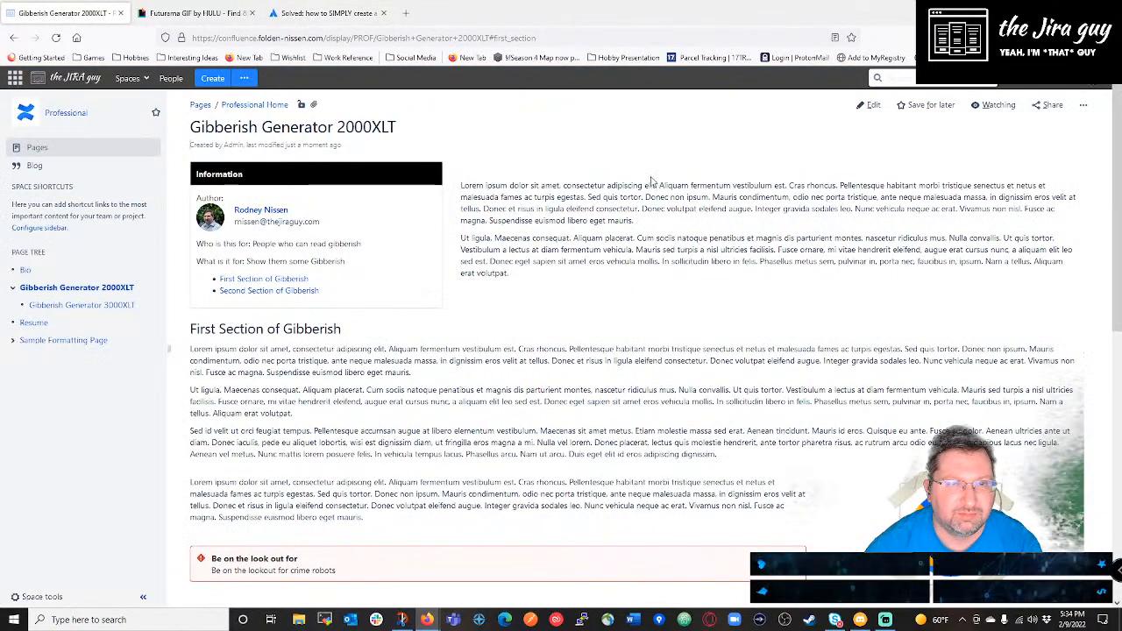
pyautogui.click(872, 107)
pyautogui.scroll(-2, 321, 284)
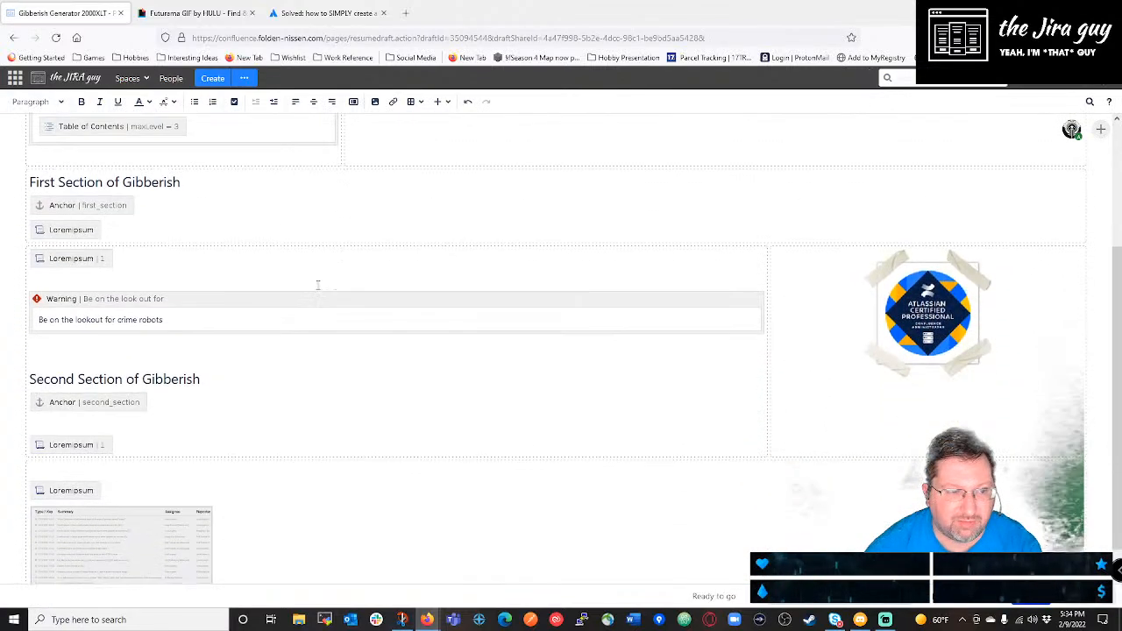
pyautogui.scroll(-1, 157, 351)
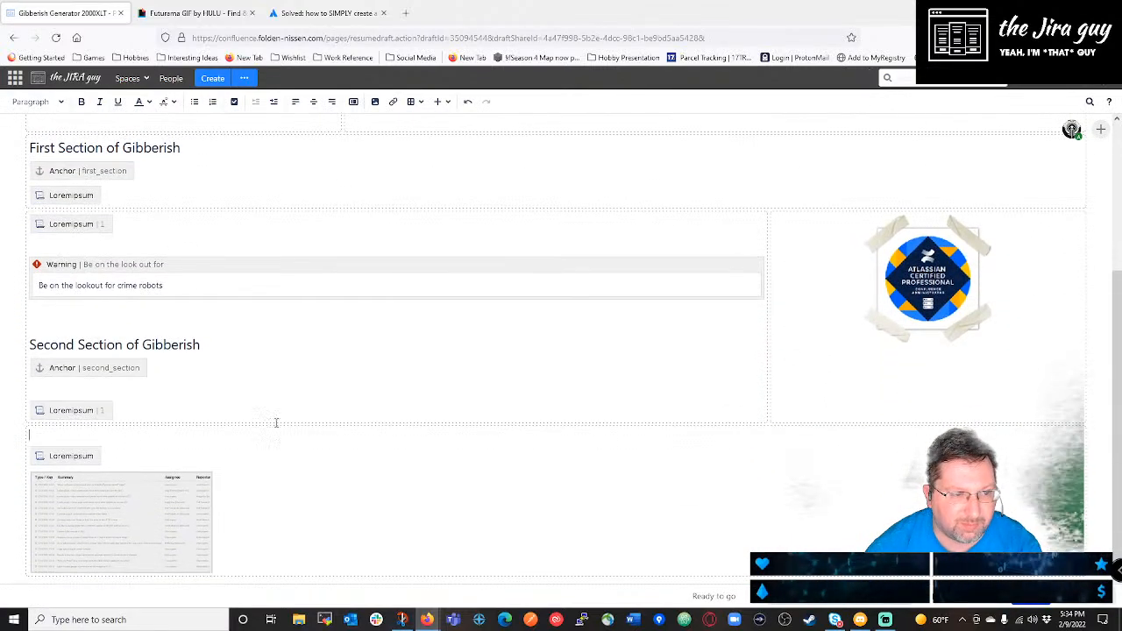
# Insert a link to the recently viewed Gibberish Generator 2000XLT page on the blank line above the last Loremipsum macro.
pyautogui.click(393, 102)
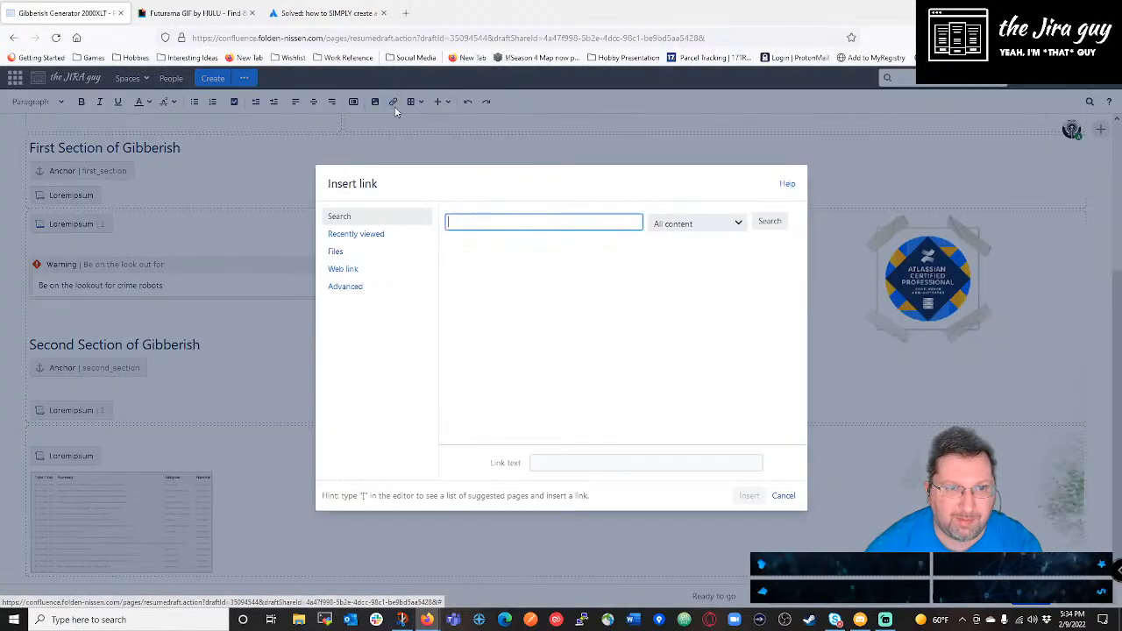
pyautogui.click(386, 235)
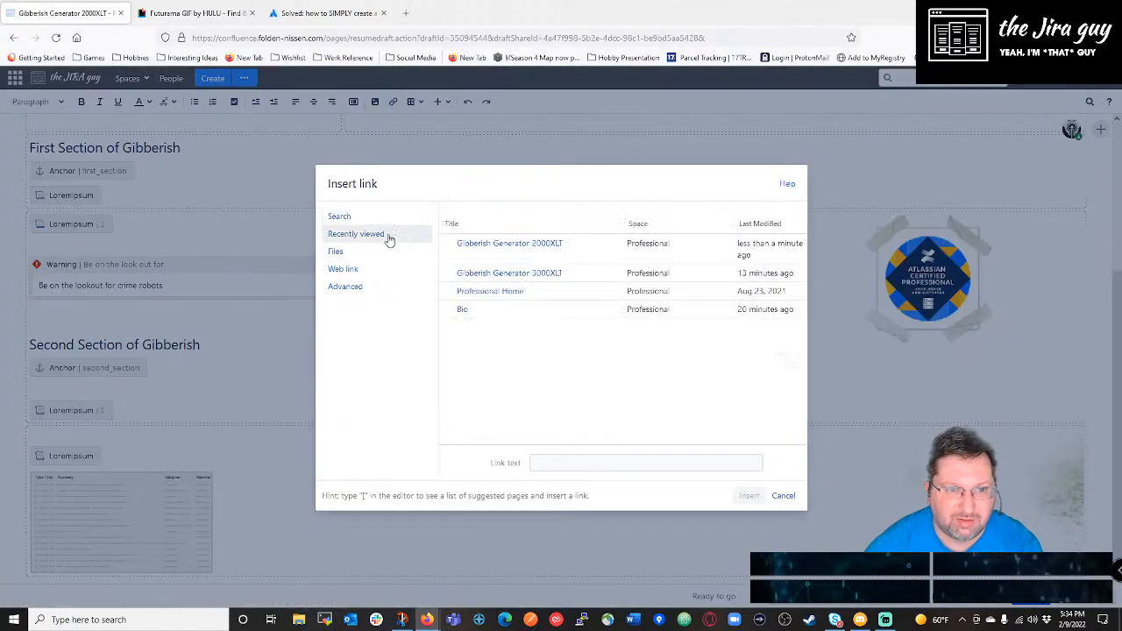
pyautogui.click(497, 251)
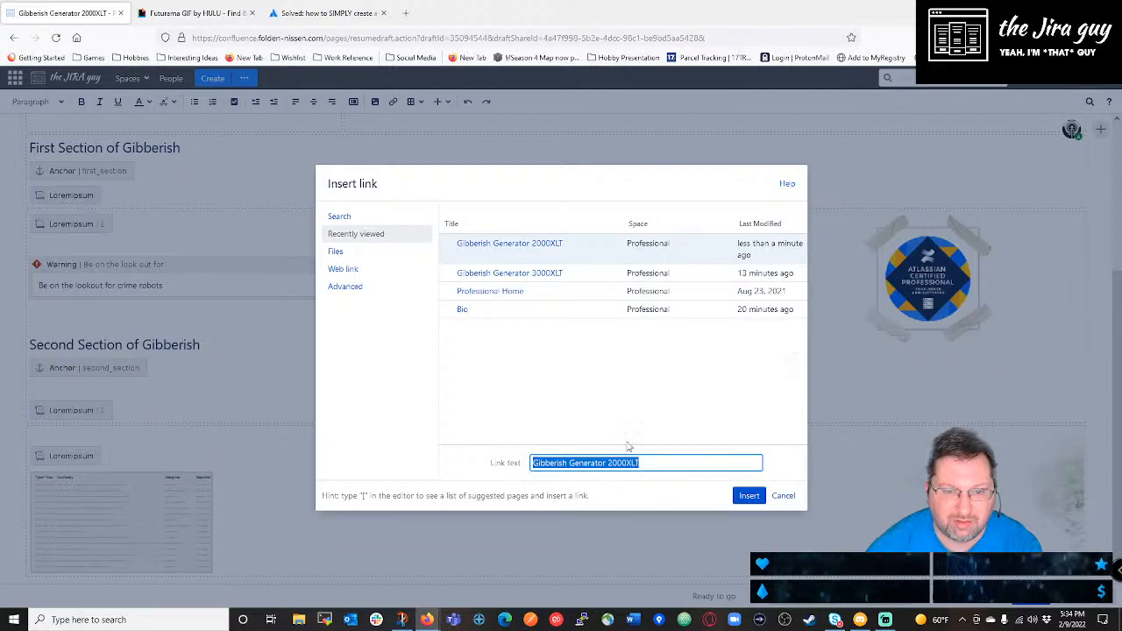
pyautogui.click(653, 462)
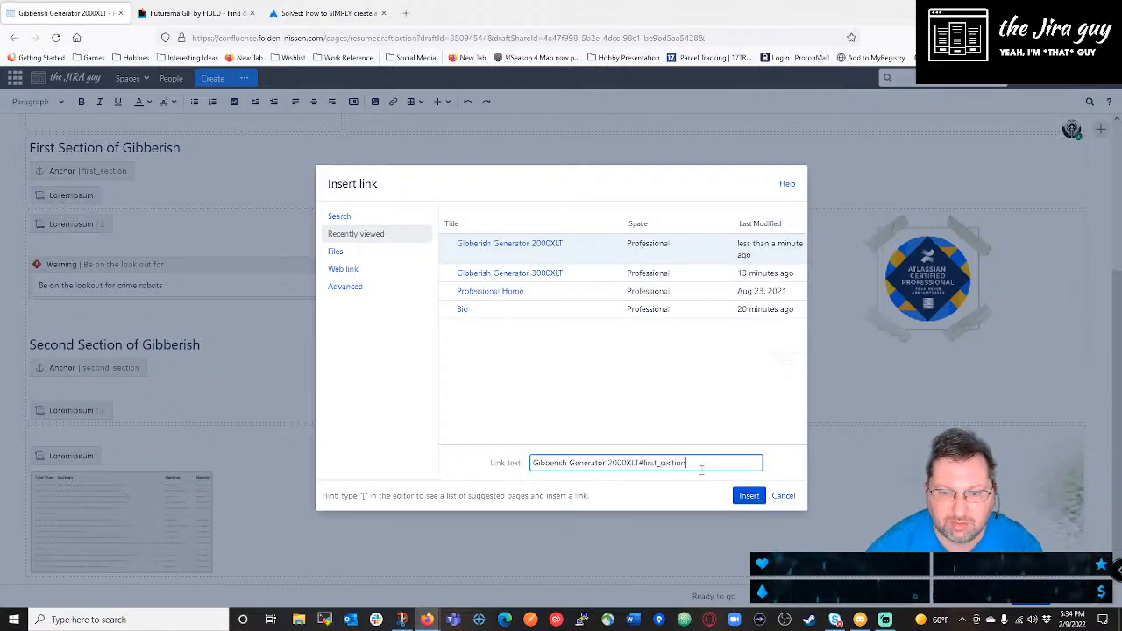
pyautogui.moveTo(701, 464); pyautogui.dragTo(641, 463)
pyautogui.press('BackSpace')
pyautogui.click(347, 218)
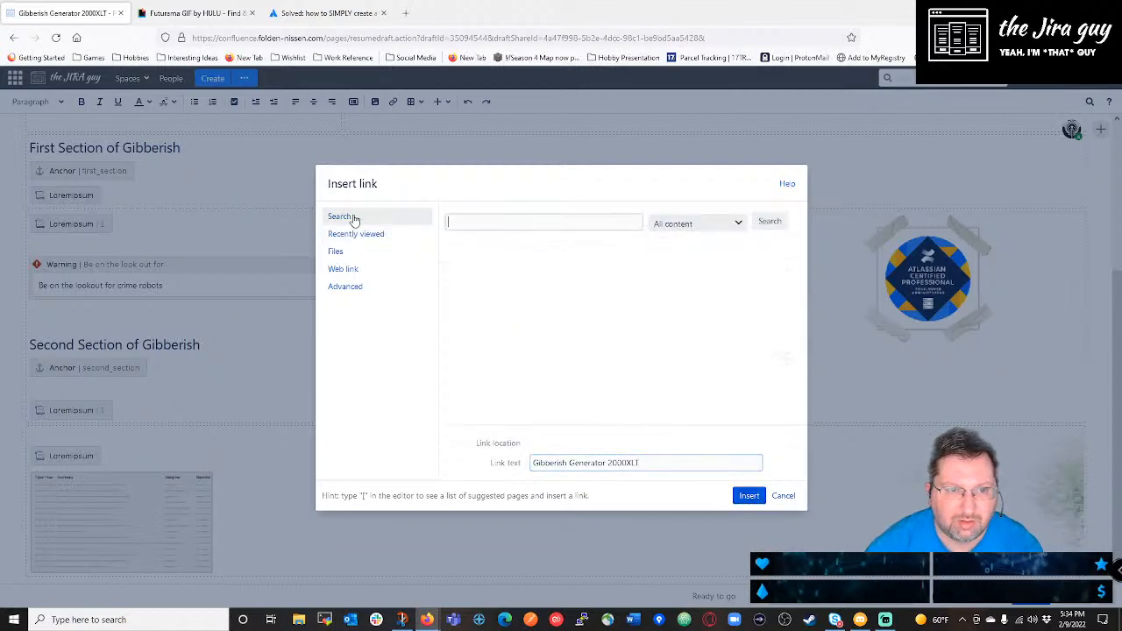
pyautogui.click(347, 271)
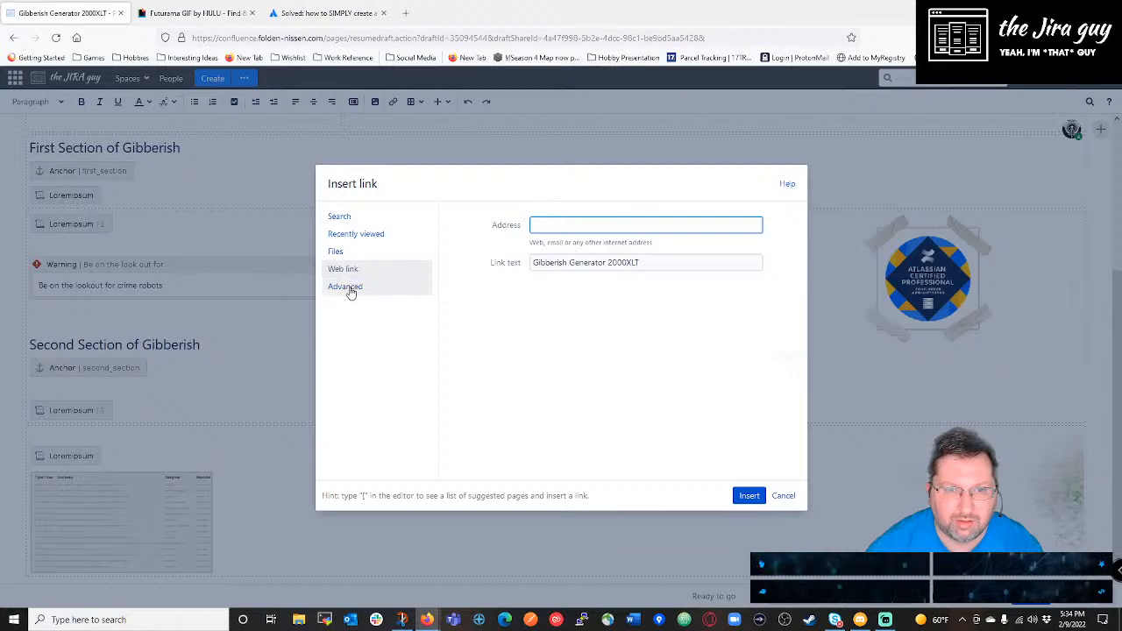
pyautogui.click(349, 288)
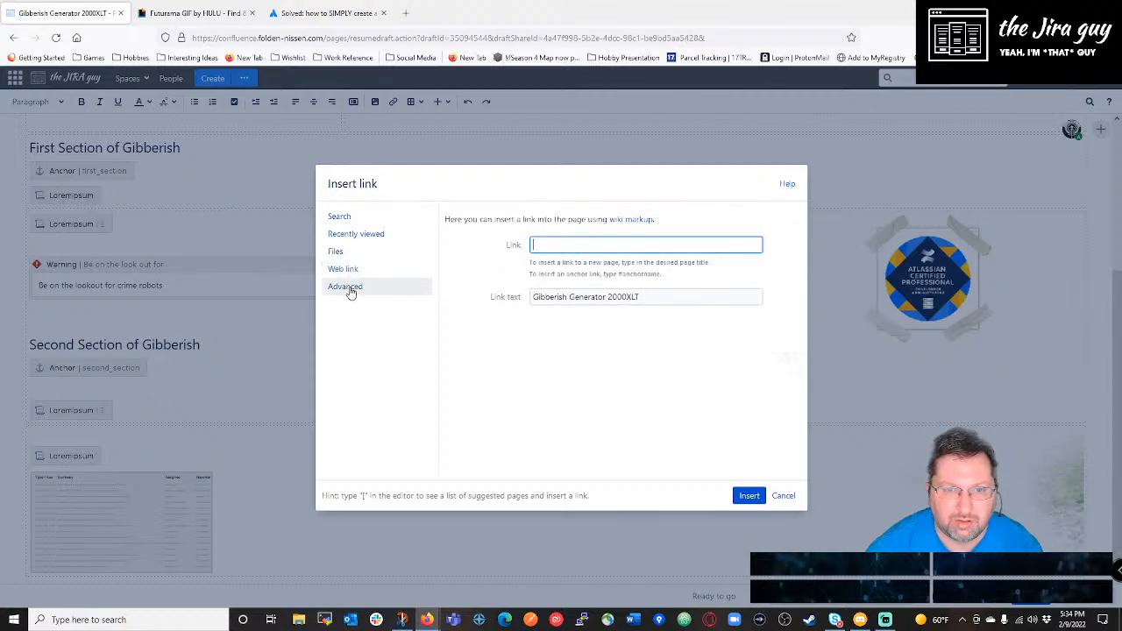
pyautogui.click(370, 233)
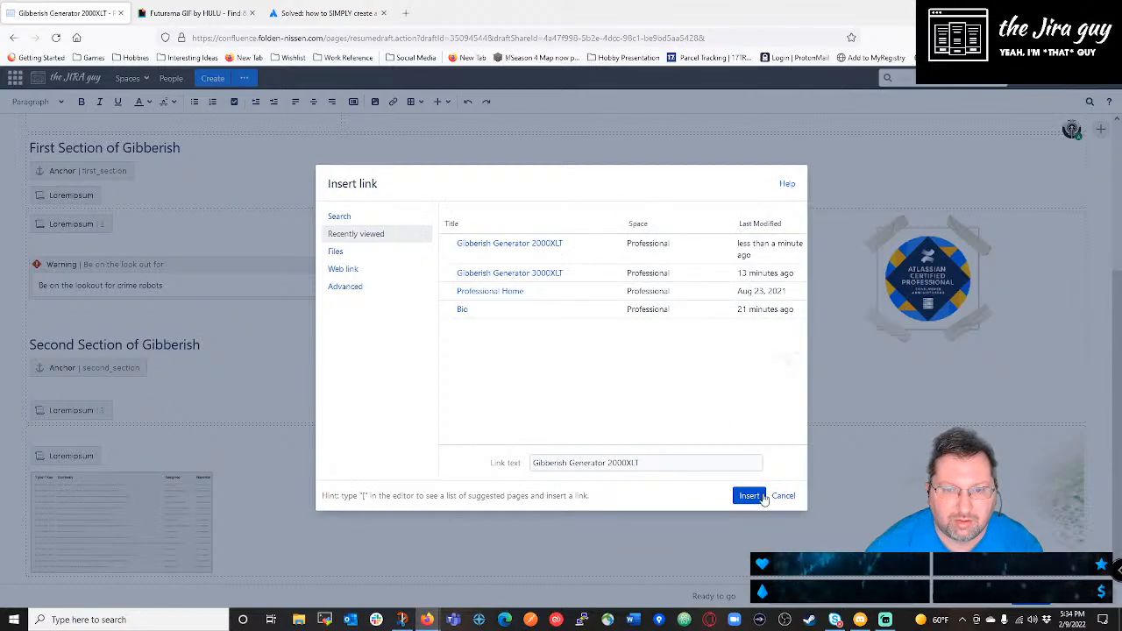
pyautogui.click(526, 246)
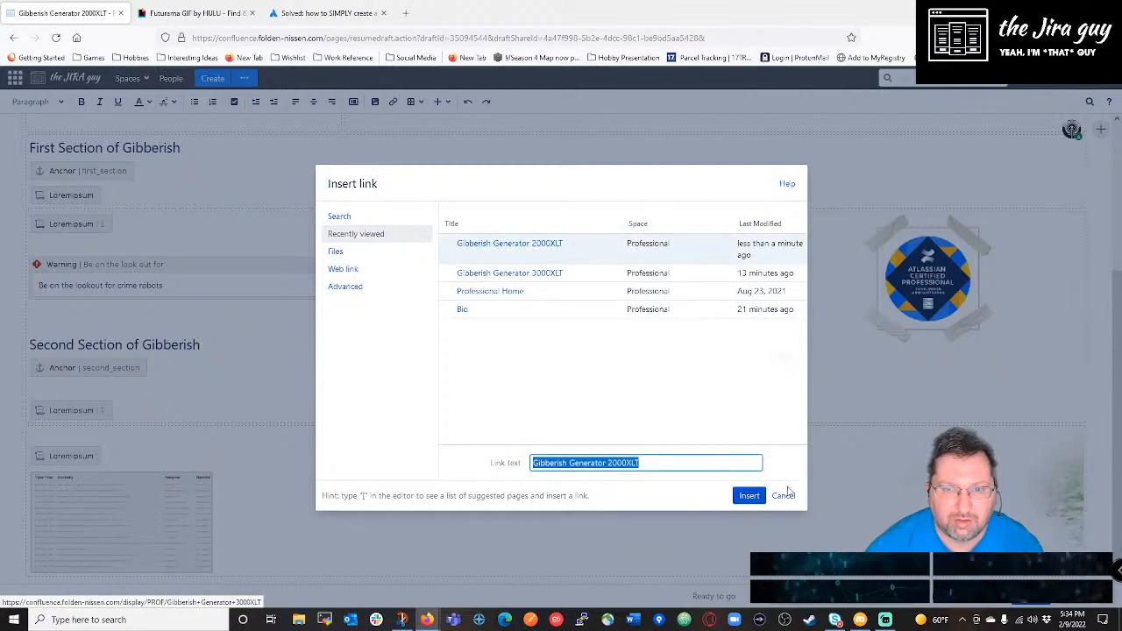
pyautogui.click(747, 495)
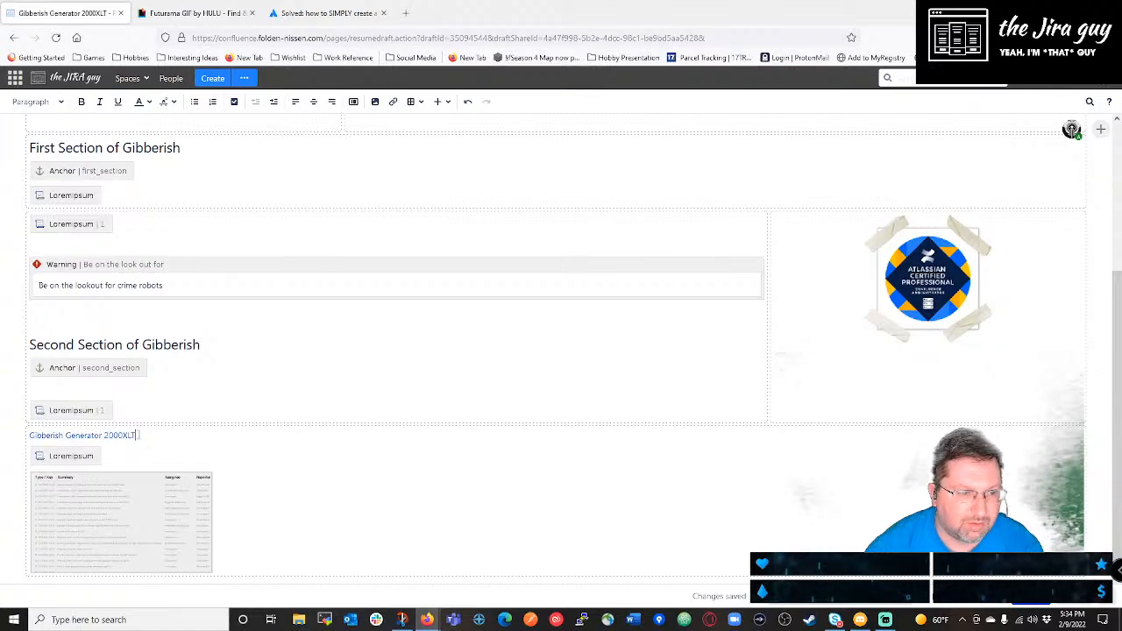
# Try to retarget the new link by searching all content for Gibberish Generator 2000XLT#first_section.
pyautogui.click(127, 435)
pyautogui.click(102, 461)
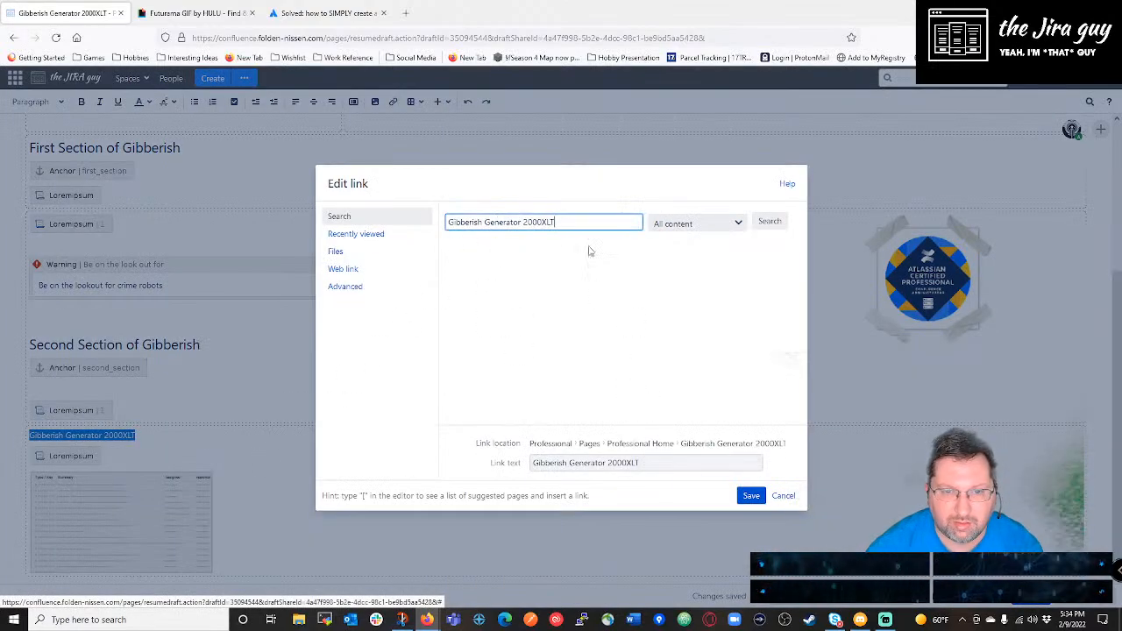
pyautogui.hotkey('ctrl', 'v')
pyautogui.click(727, 224)
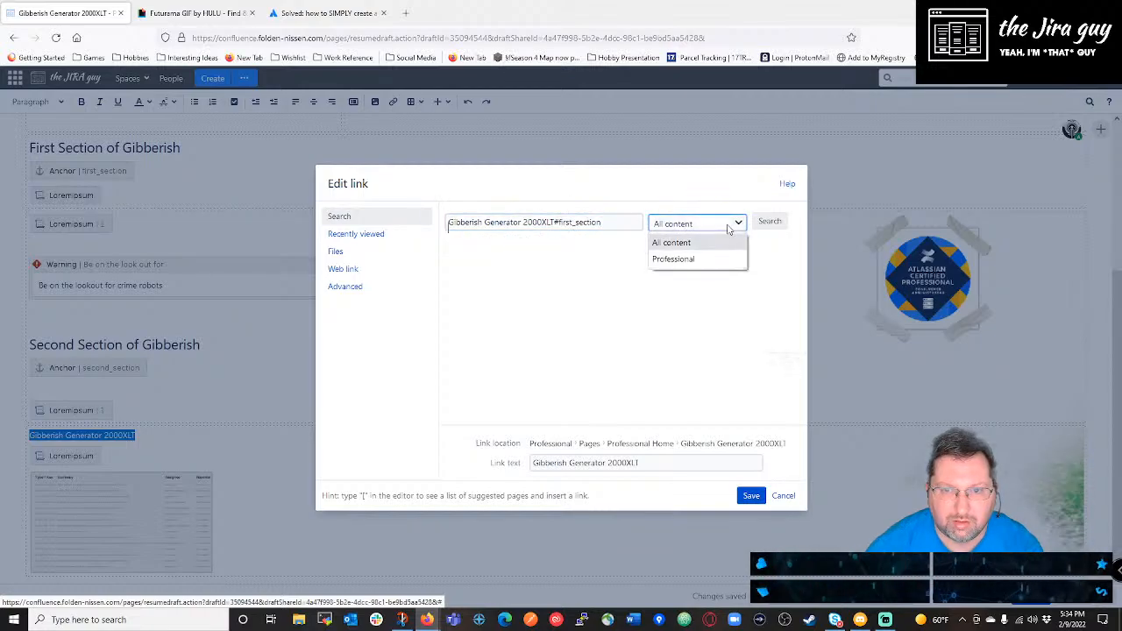
pyautogui.click(610, 256)
pyautogui.click(775, 221)
pyautogui.click(357, 234)
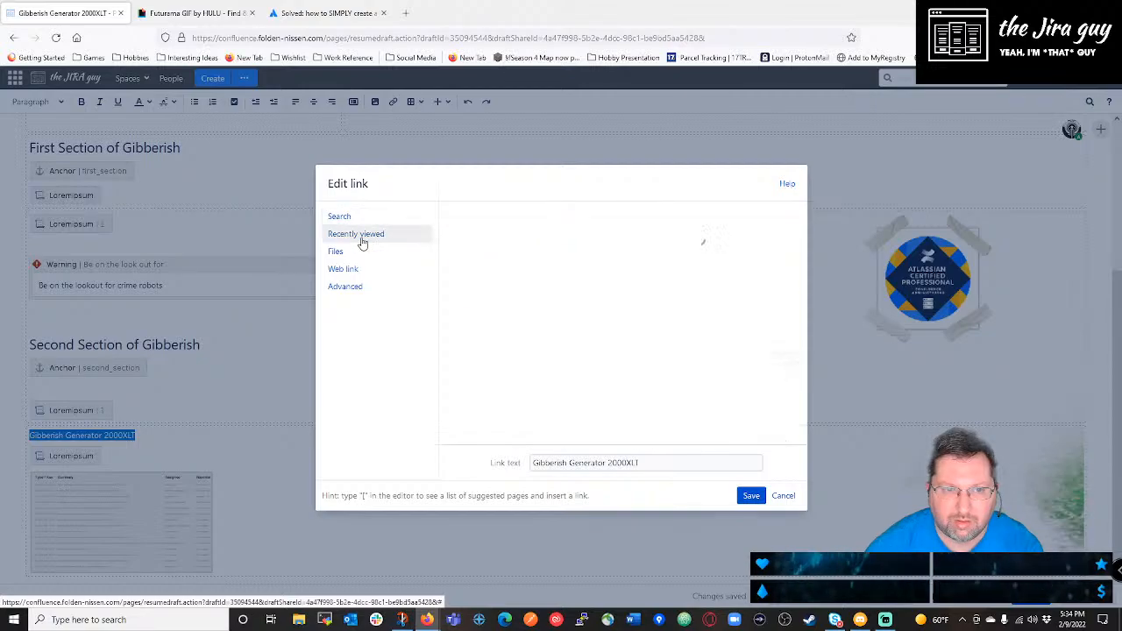
pyautogui.click(751, 495)
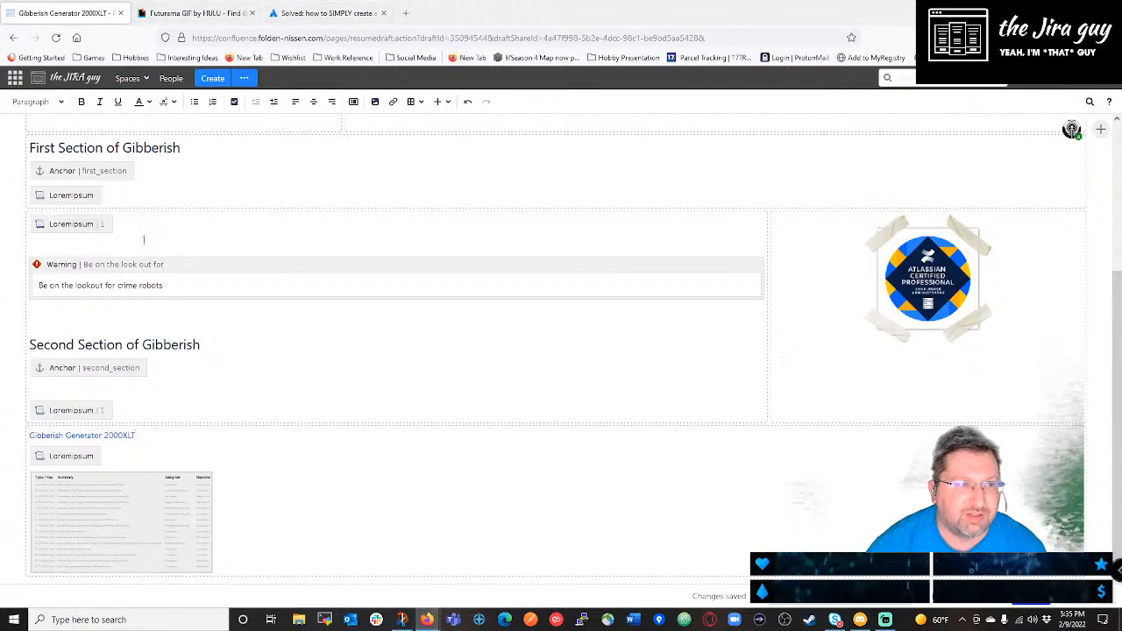
# Return to the start of the 2000XLT page and publish it with the new link.
pyautogui.scroll(1, 582, 356)
pyautogui.scroll(3, 582, 356)
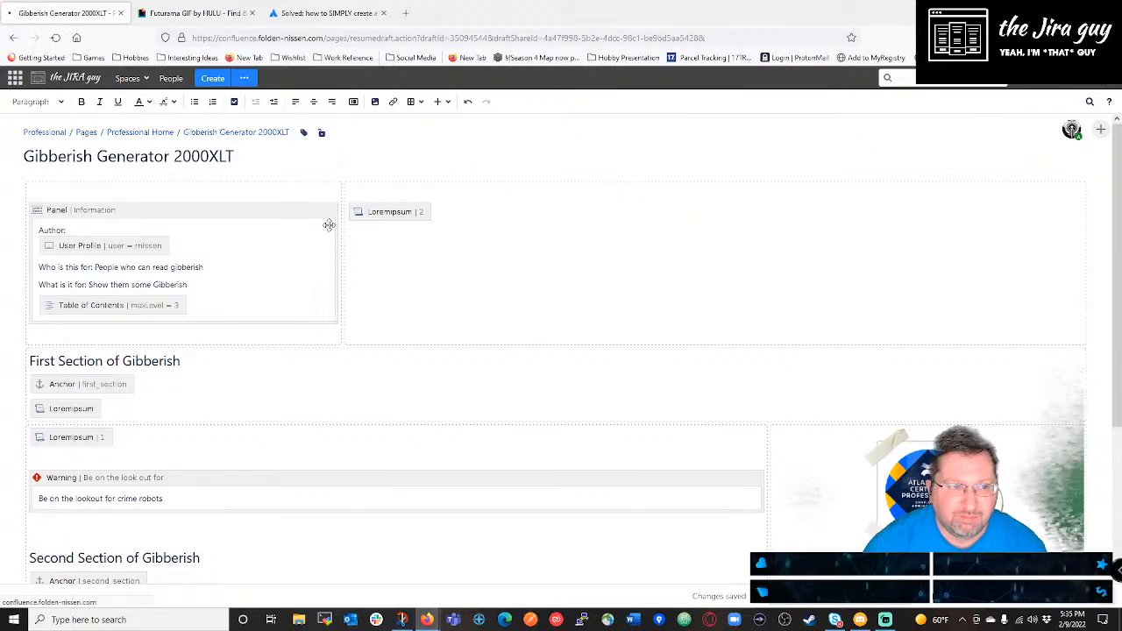
pyautogui.hotkey('ctrl', 's')
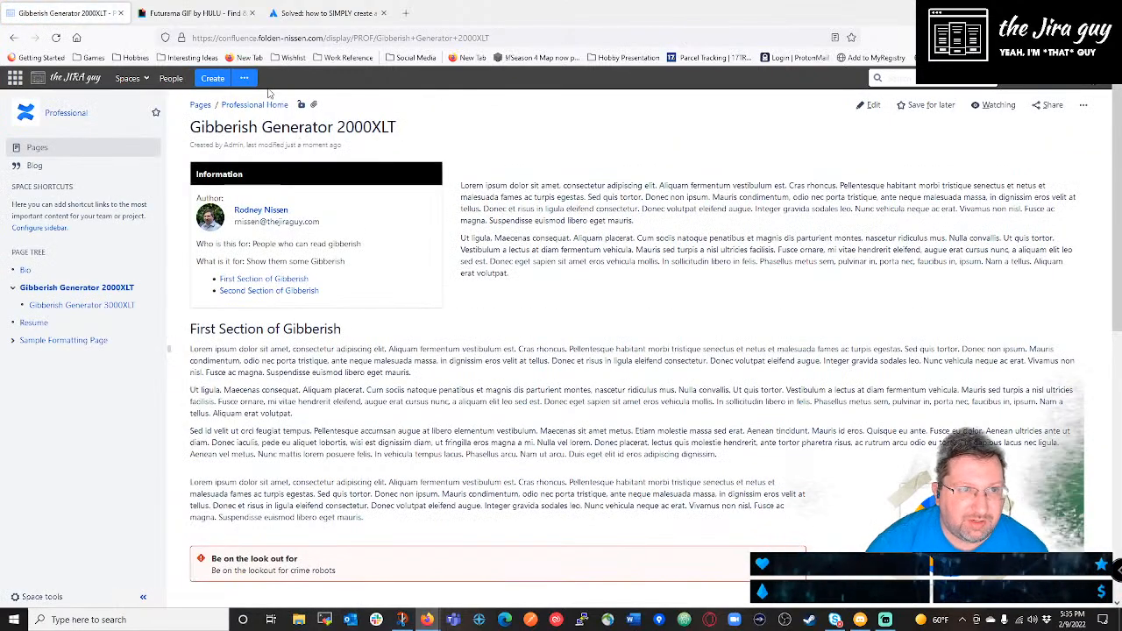
# Reopen the 2000XLT page for editing and insert an Expand macro from the Formatting macros with its default title.
pyautogui.click(882, 107)
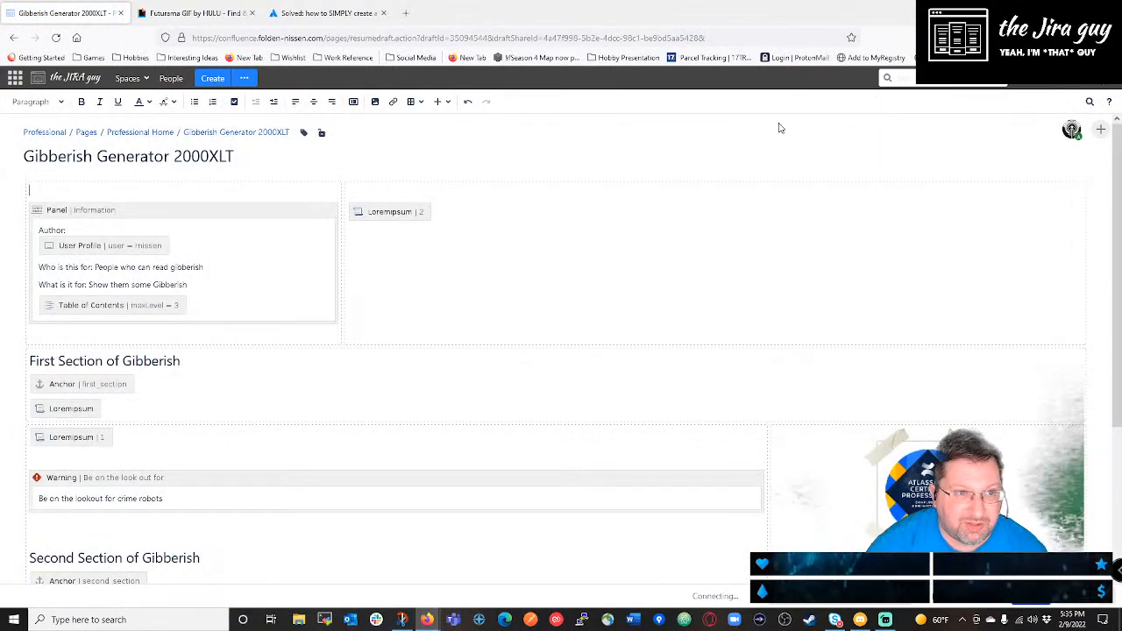
pyautogui.click(447, 103)
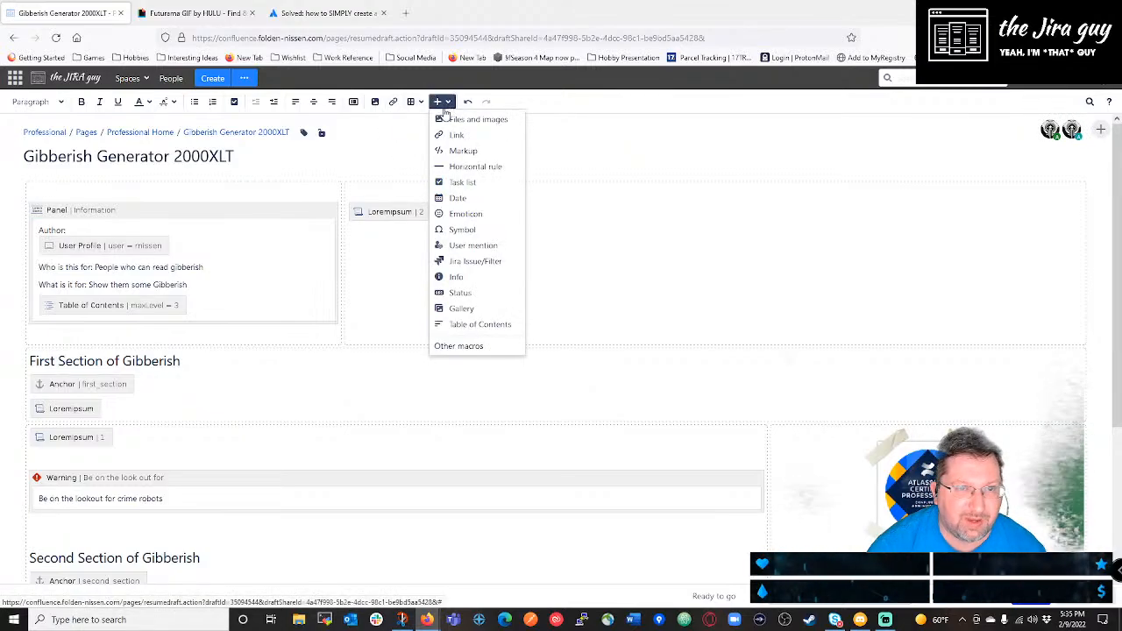
pyautogui.click(465, 346)
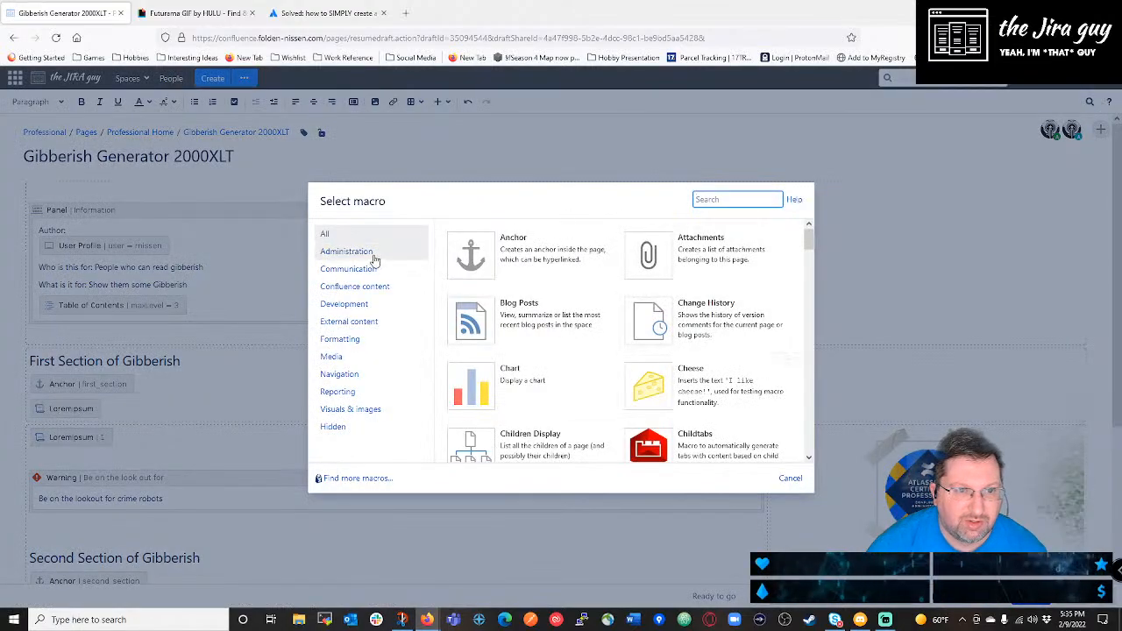
pyautogui.click(367, 341)
pyautogui.scroll(-1, 497, 375)
pyautogui.scroll(1, 496, 370)
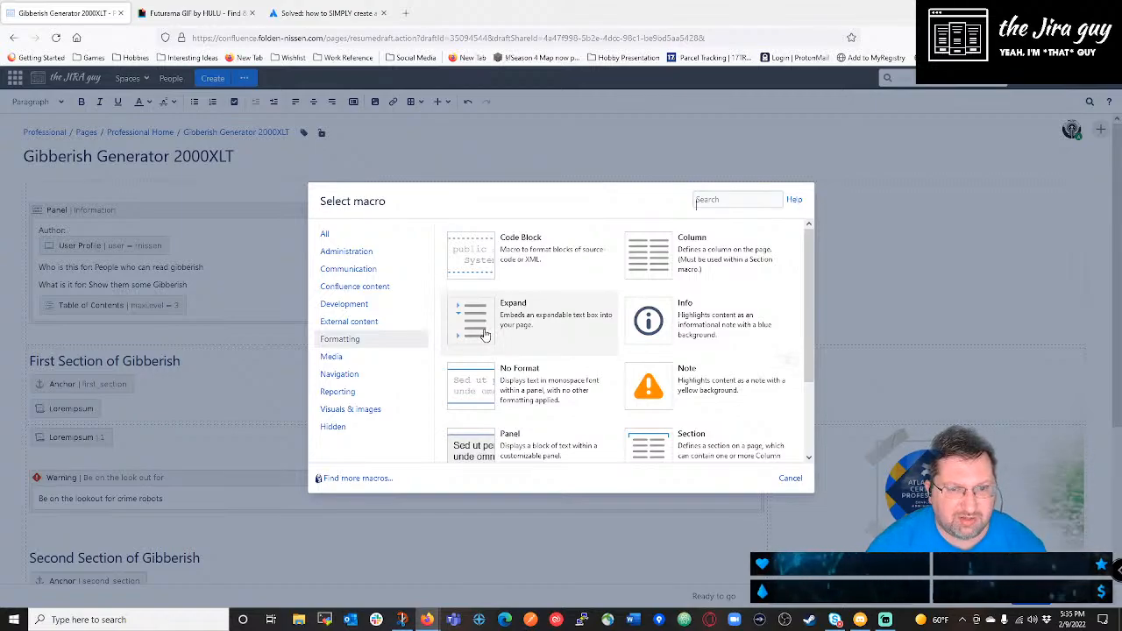
pyautogui.click(485, 335)
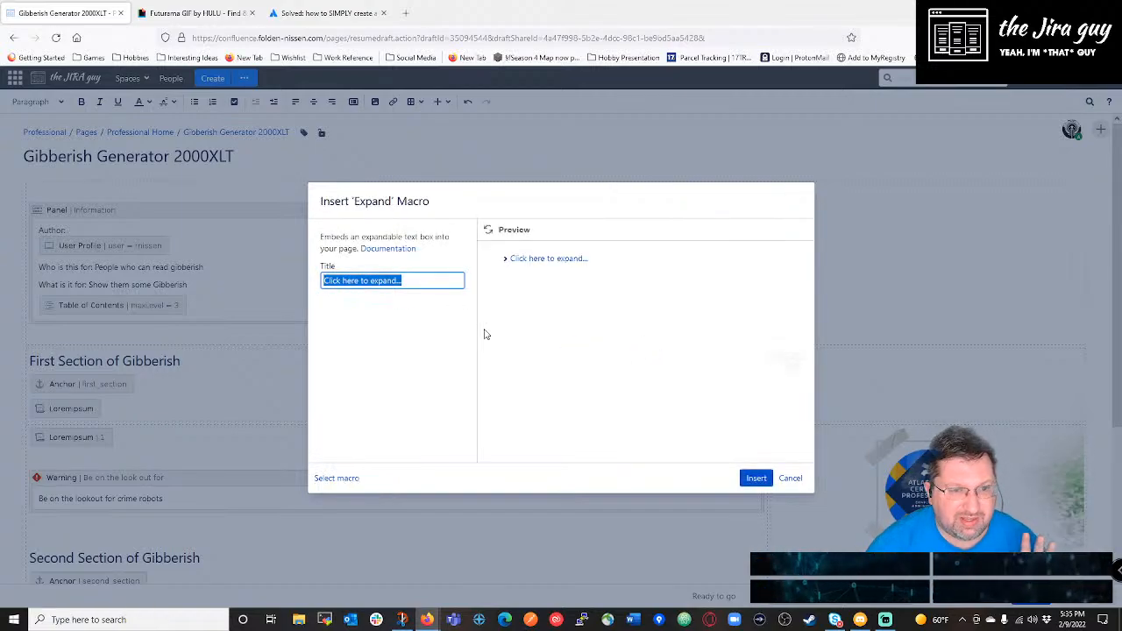
pyautogui.click(757, 478)
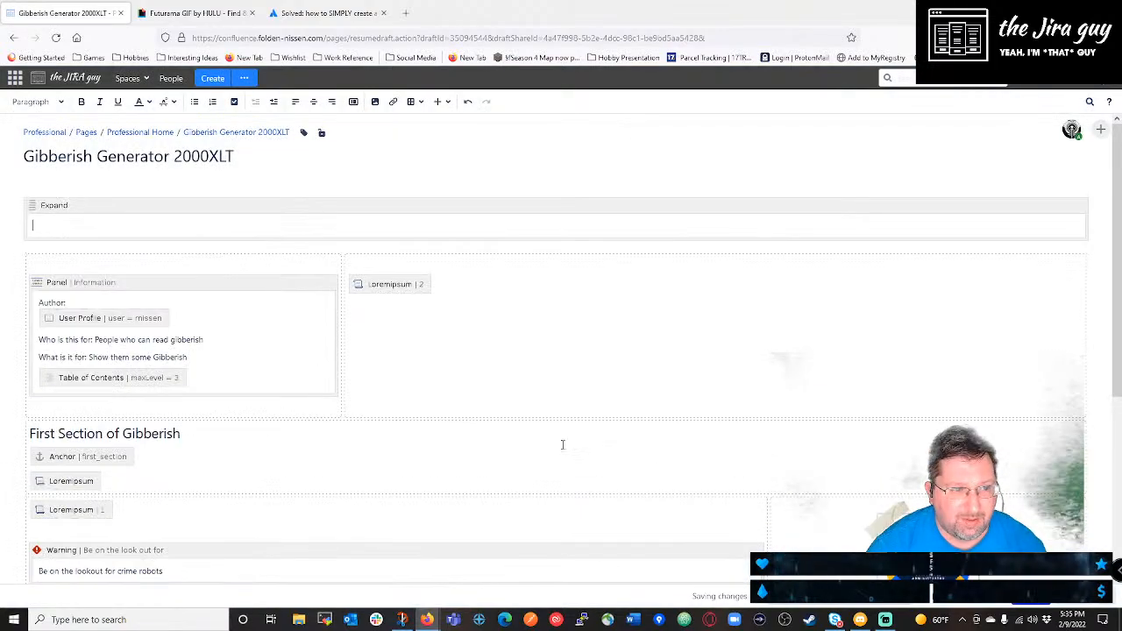
# Move the Expand macro below the first section's anchor, put that section's Loremipsum macro inside it, and publish the page.
pyautogui.moveTo(298, 198); pyautogui.dragTo(395, 431)
pyautogui.moveTo(70, 509); pyautogui.dragTo(106, 445)
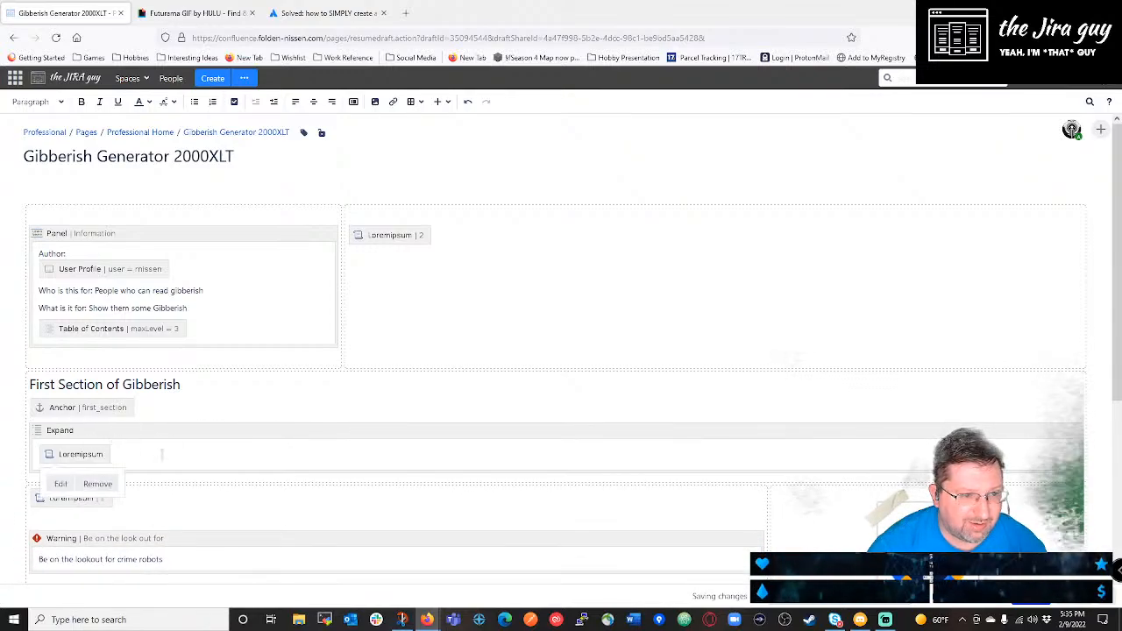
pyautogui.hotkey('ctrl', 's')
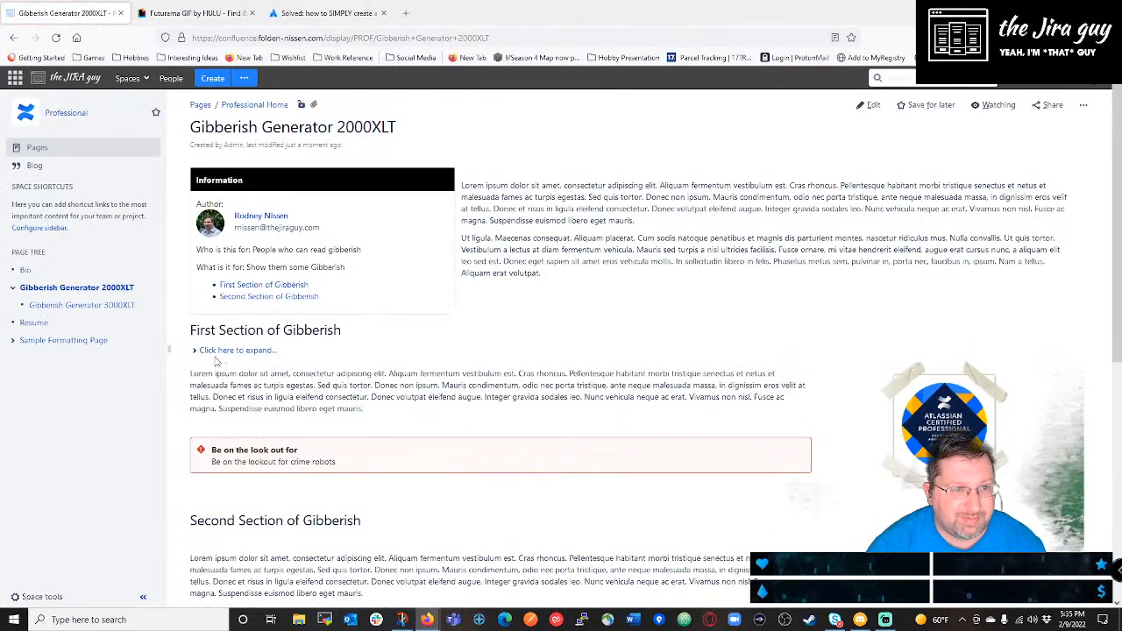
# Test the first section's expandable block on the published page by expanding, collapsing and expanding it again.
pyautogui.click(194, 352)
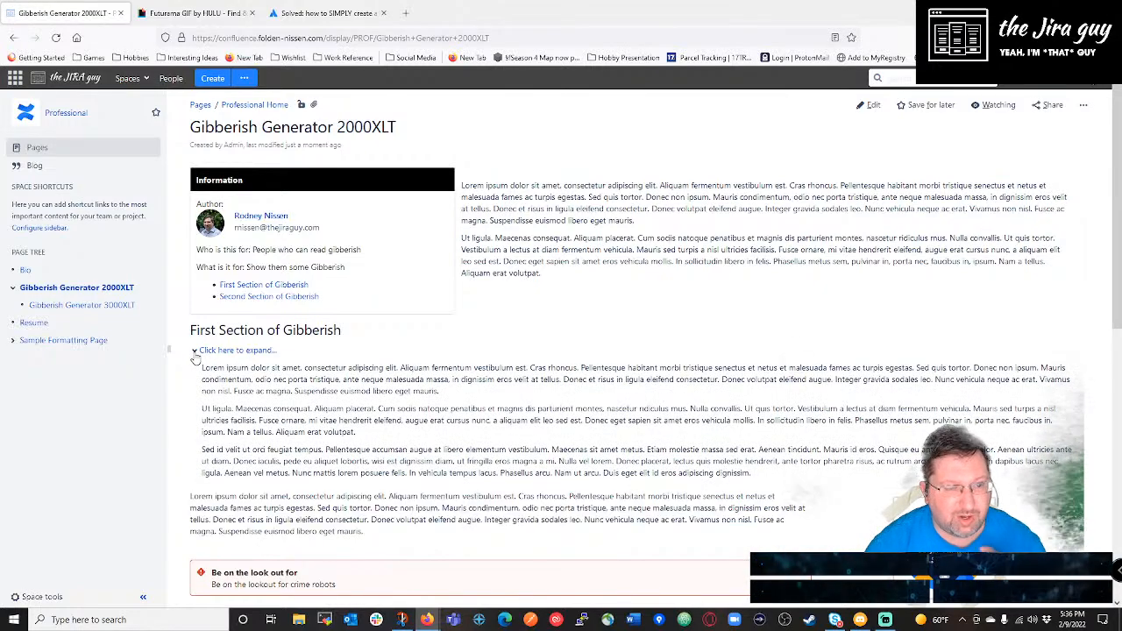
pyautogui.click(195, 352)
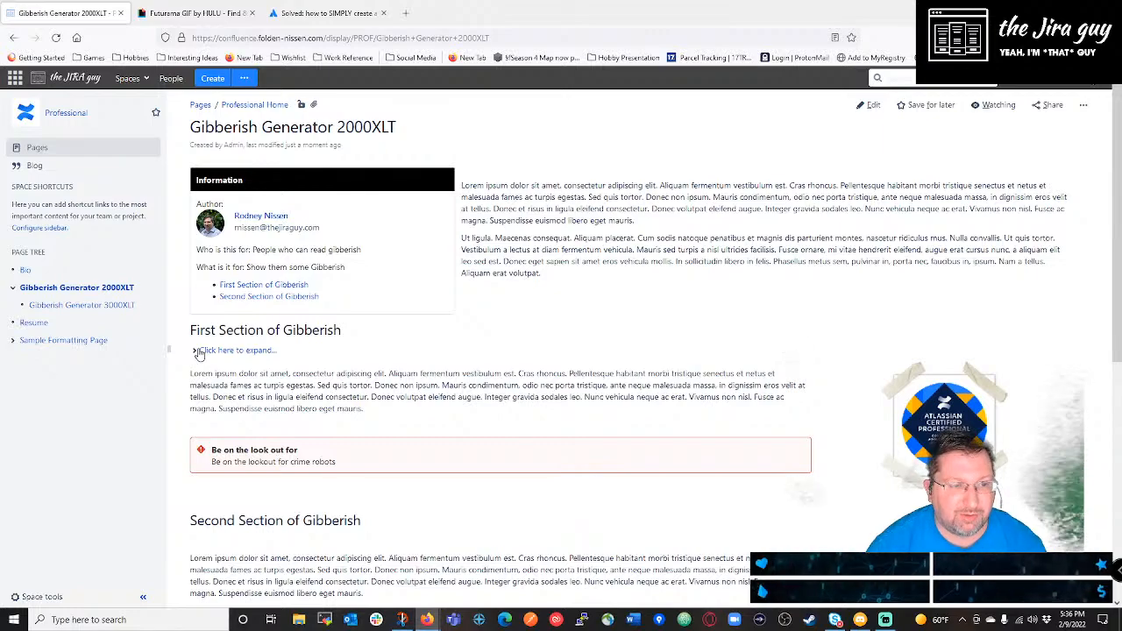
pyautogui.click(195, 352)
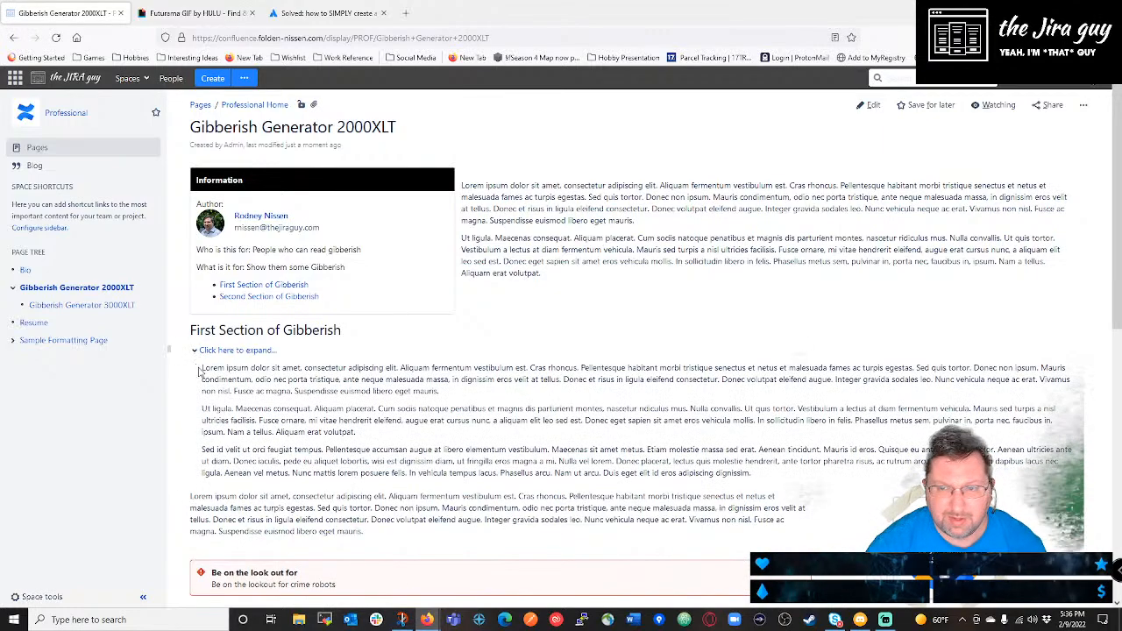
# Reopen the 2000XLT page for editing and choose the Code Block macro from the Formatting macros.
pyautogui.click(868, 106)
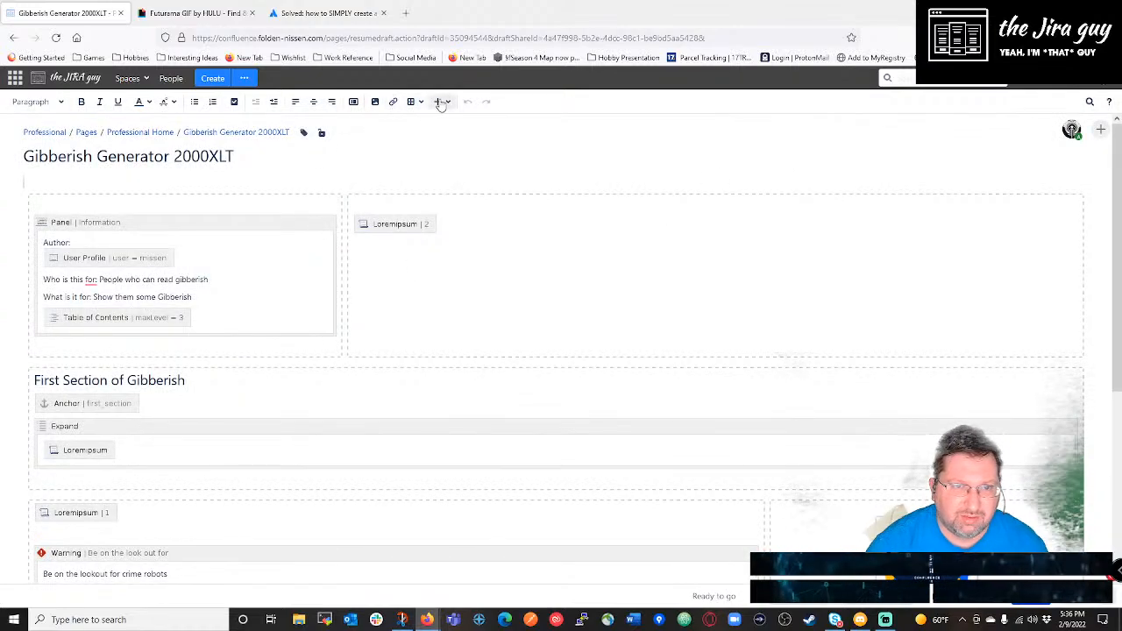
pyautogui.click(438, 102)
pyautogui.click(473, 346)
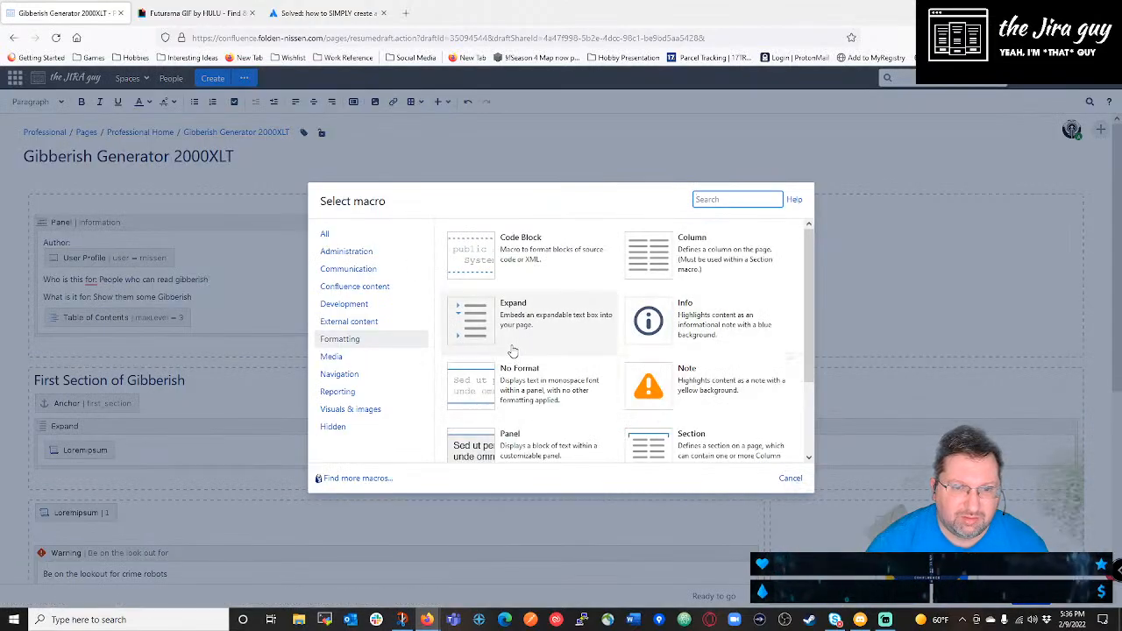
pyautogui.scroll(-1, 513, 351)
pyautogui.scroll(-1, 513, 350)
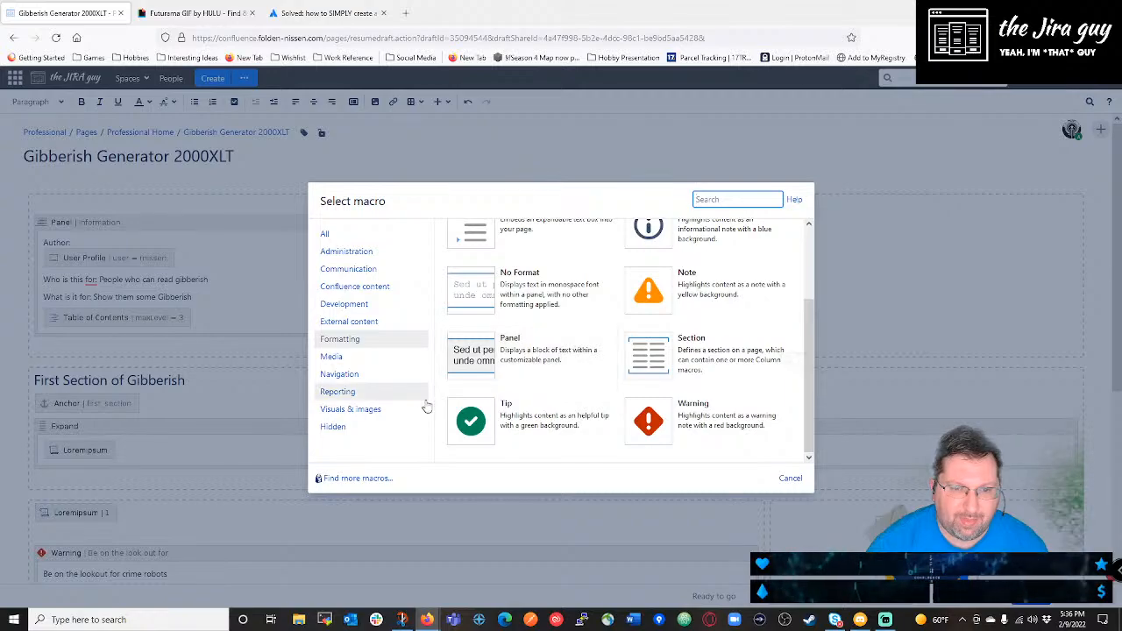
pyautogui.scroll(2, 495, 421)
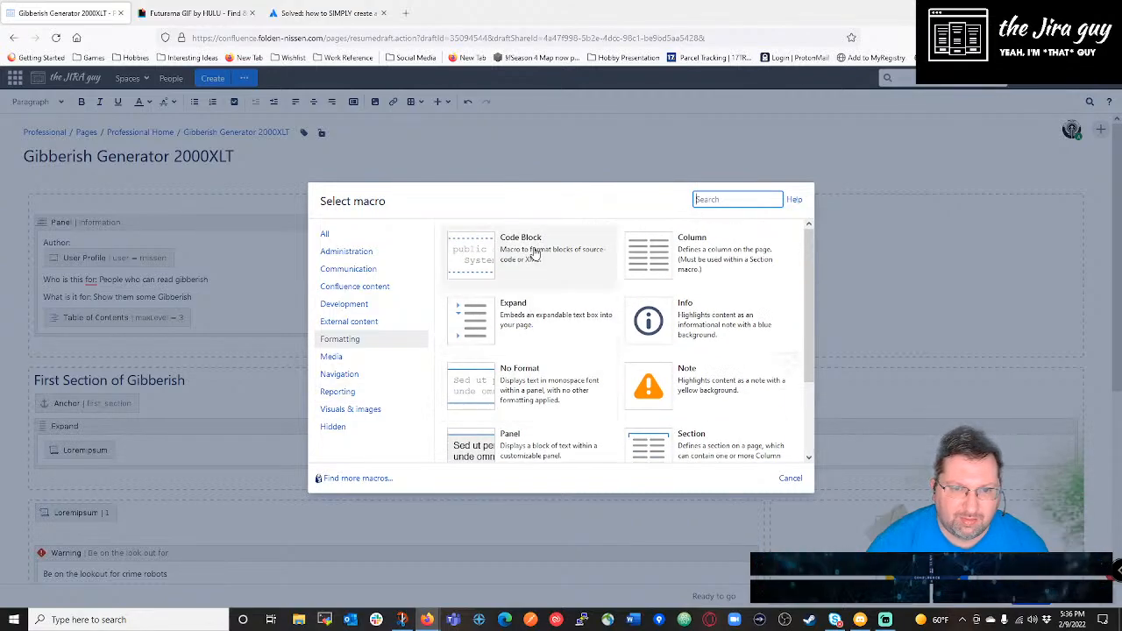
pyautogui.click(473, 269)
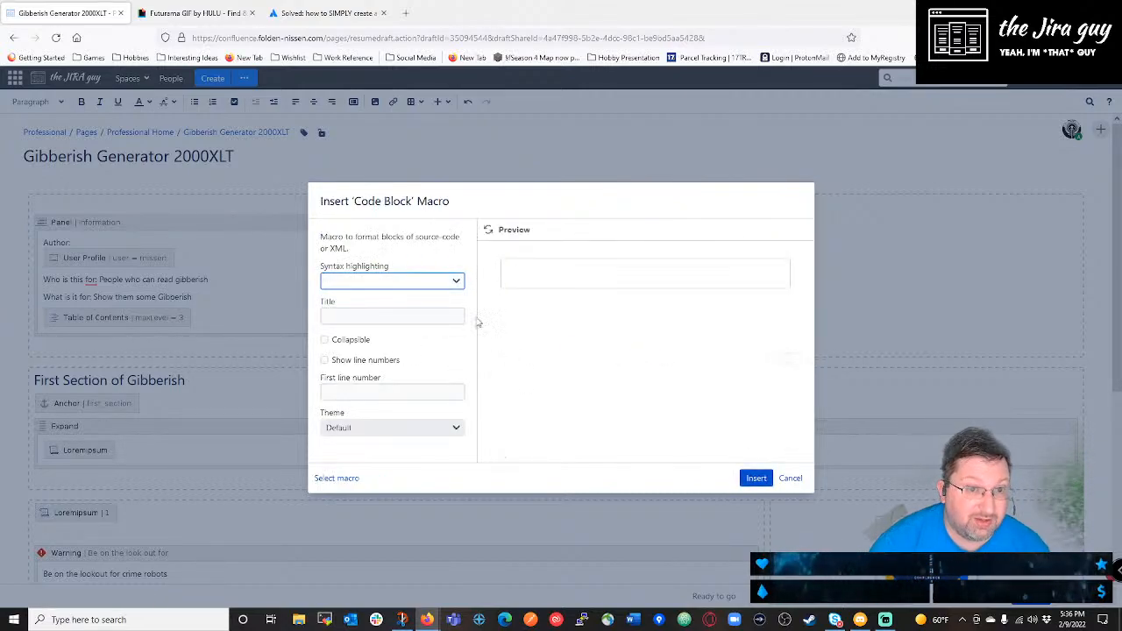
# Insert the Code Block macro with SQL syntax highlighting and the title "JQL, no really" at the start of the page.
pyautogui.click(456, 282)
pyautogui.scroll(-3, 439, 436)
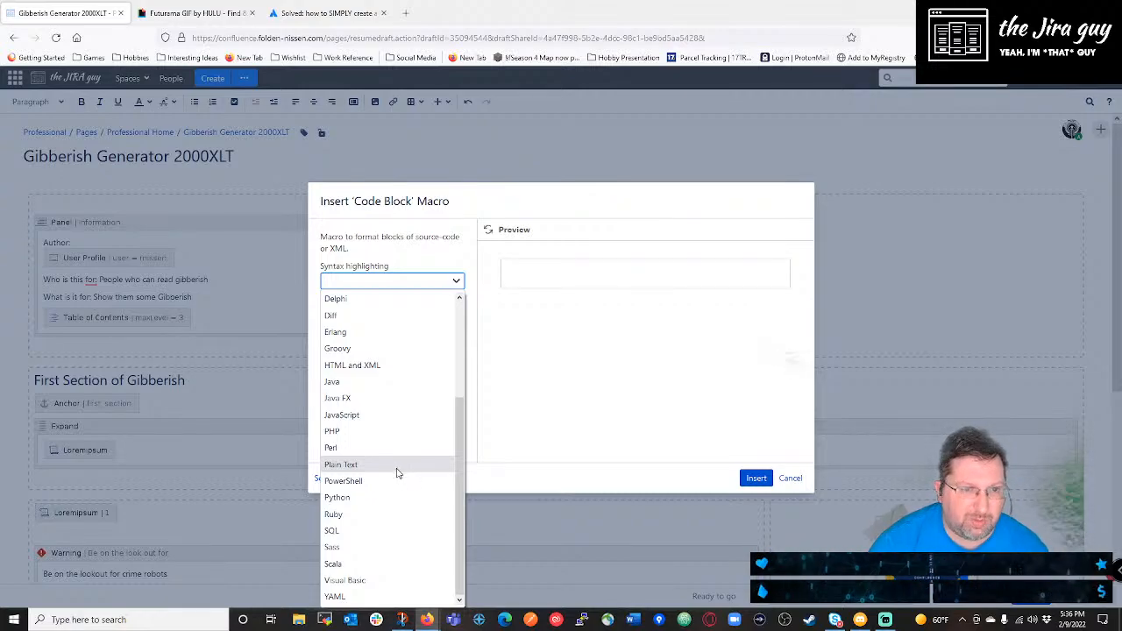
pyautogui.scroll(3, 396, 474)
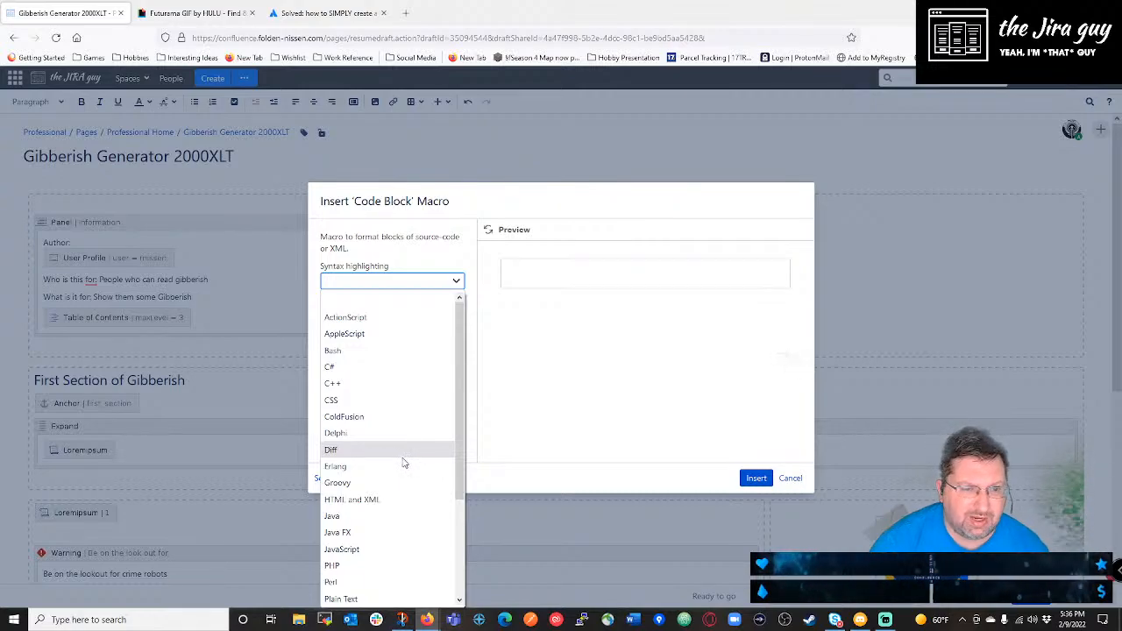
pyautogui.scroll(-3, 399, 457)
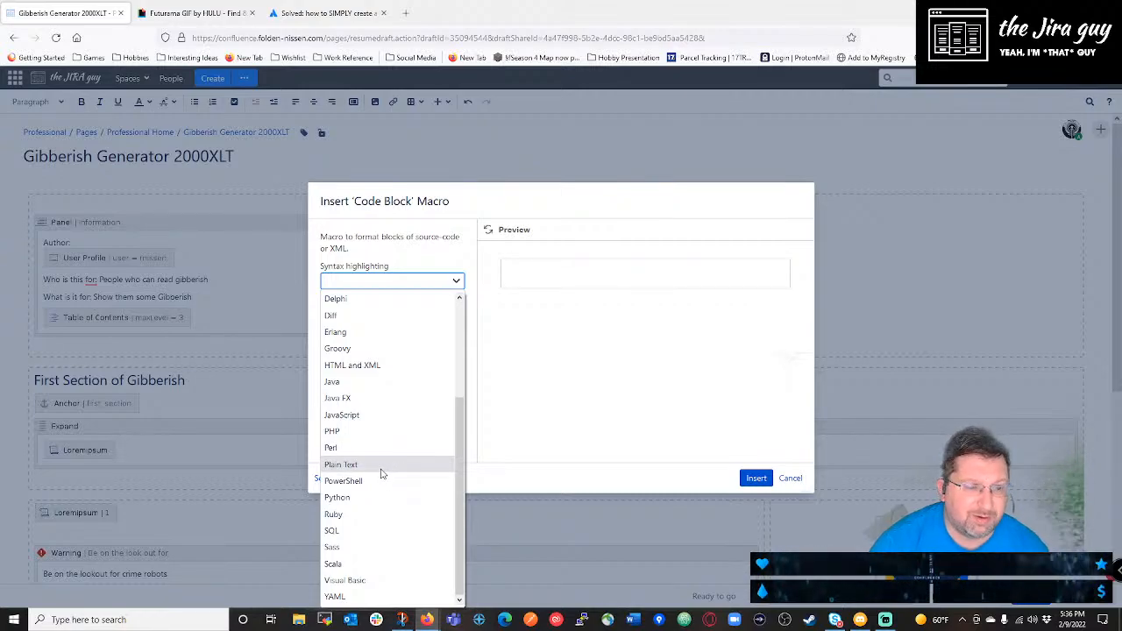
pyautogui.click(366, 532)
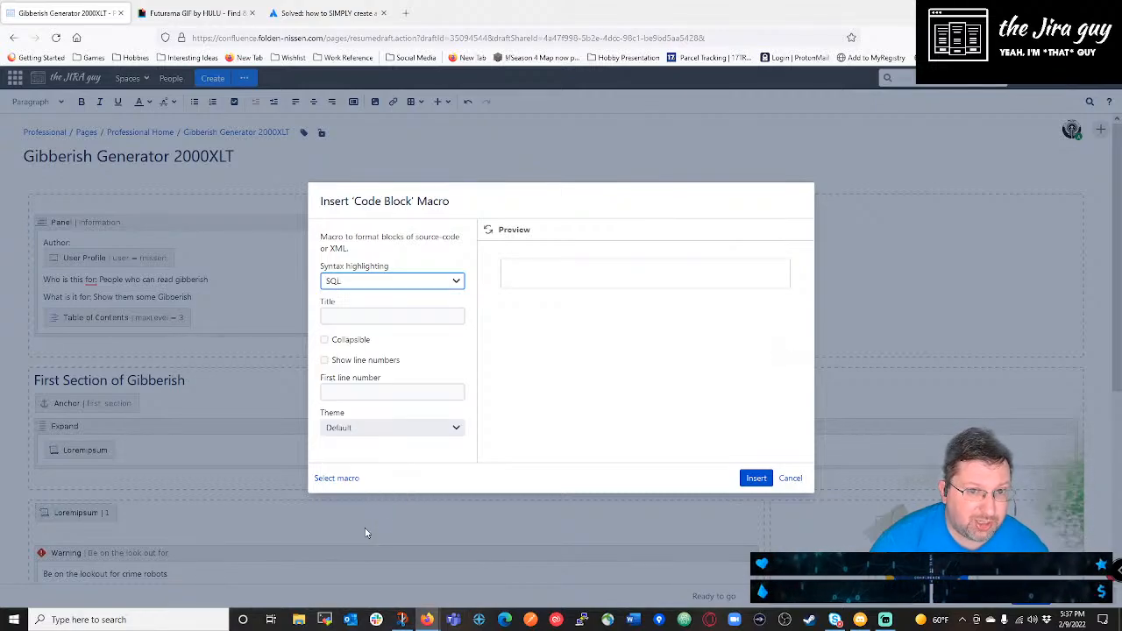
pyautogui.click(401, 319)
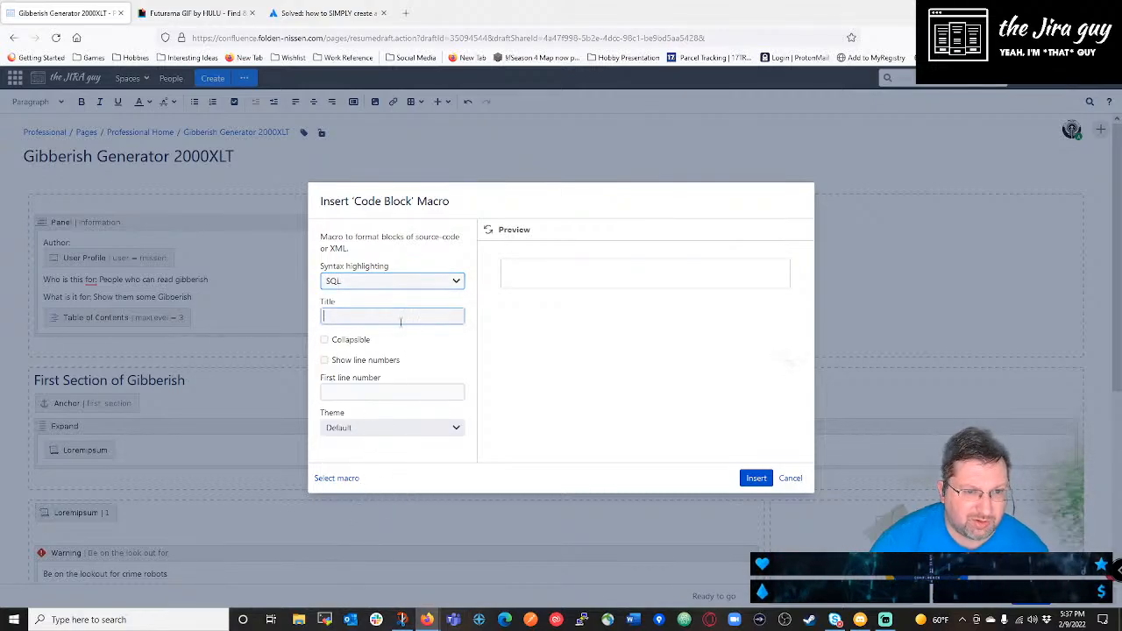
pyautogui.write('JQ')
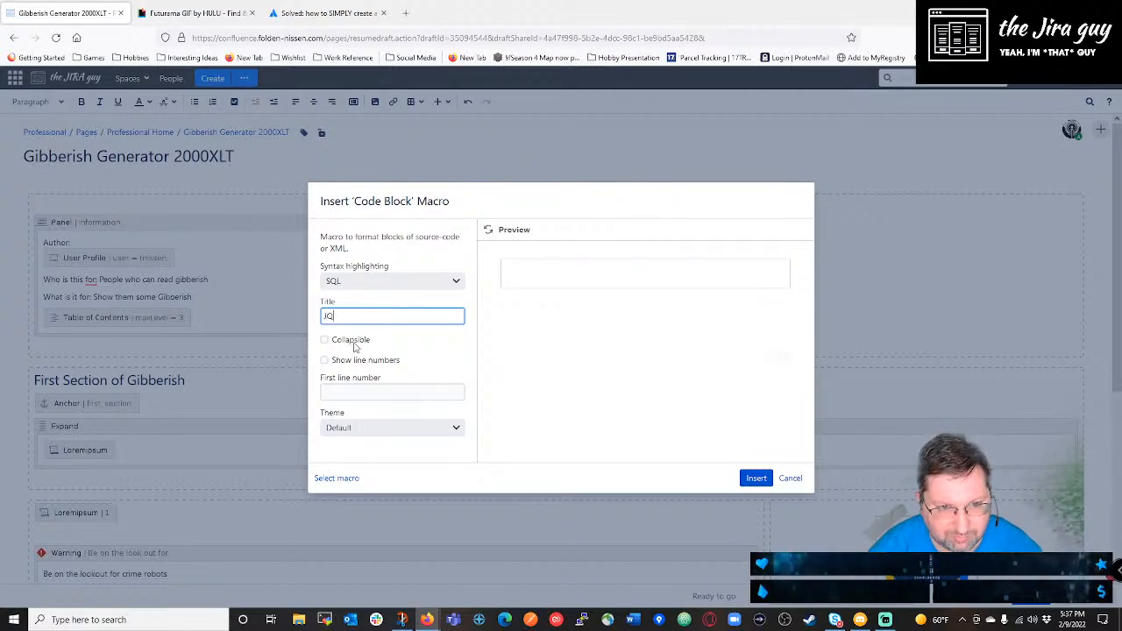
pyautogui.write('L, no really')
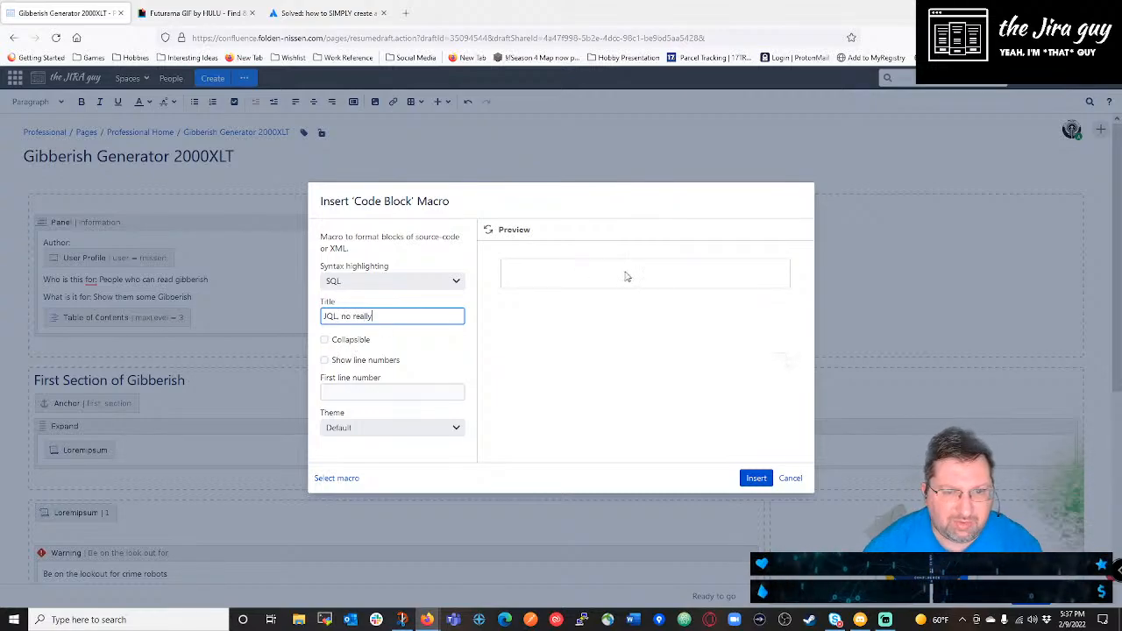
pyautogui.click(562, 274)
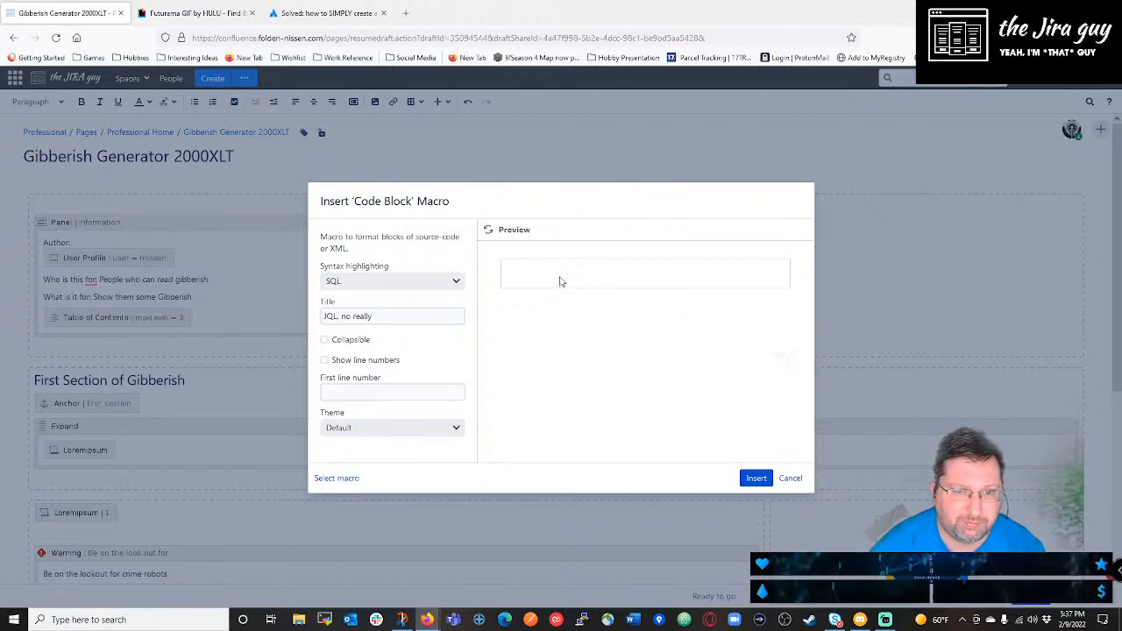
pyautogui.click(756, 478)
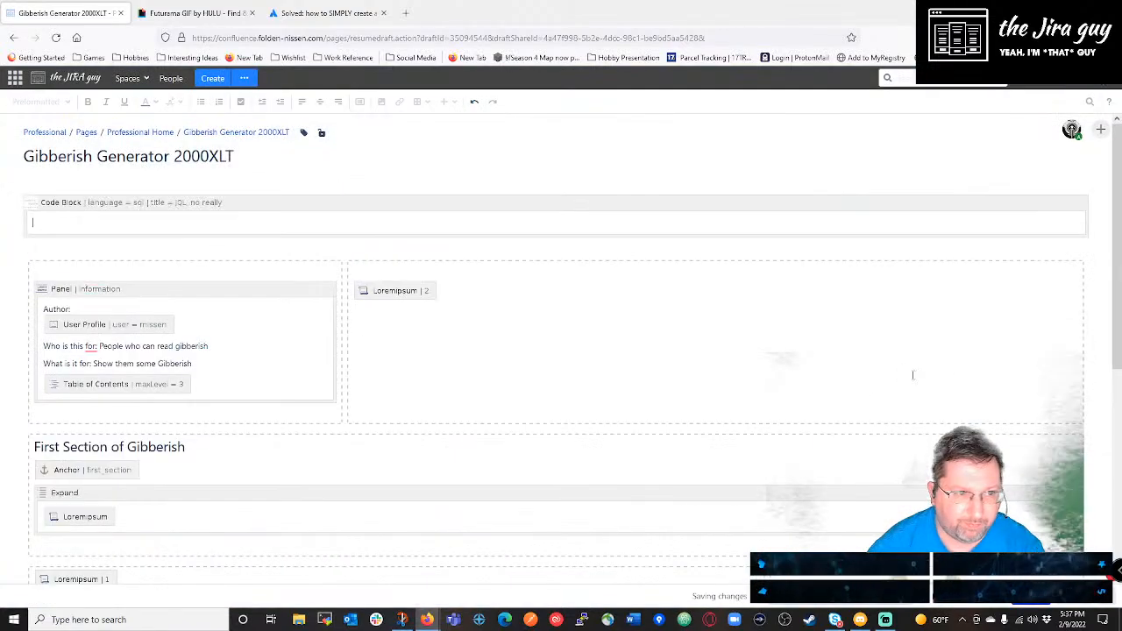
# Enter the query "project = HL order by createddate ASC" in the code block and publish the page.
pyautogui.click(200, 217)
pyautogui.write('project = KL')
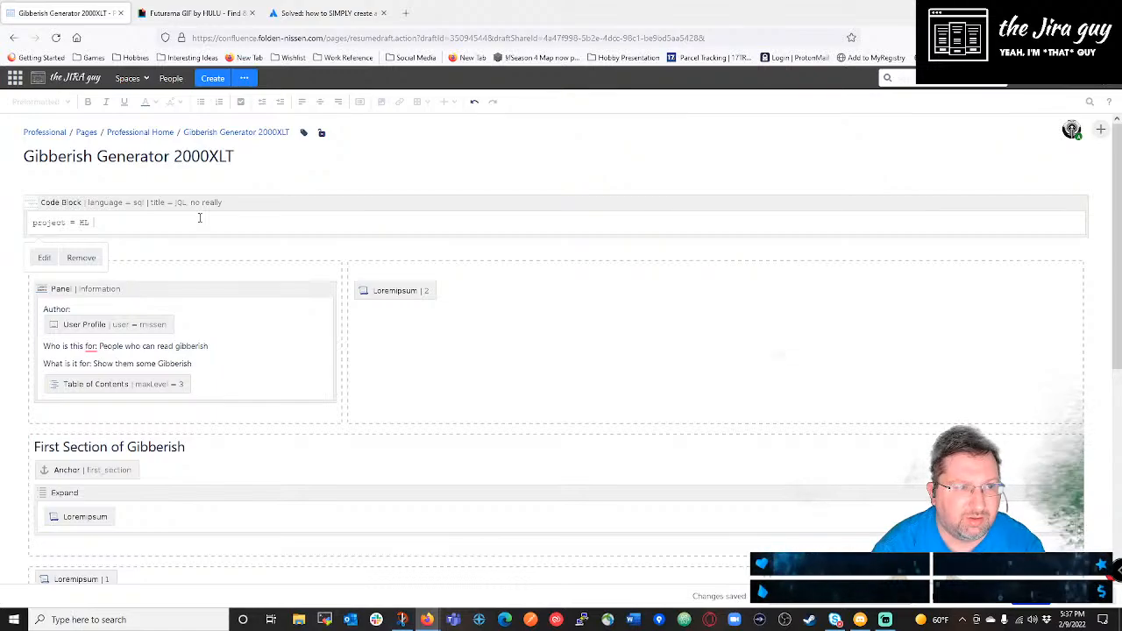
pyautogui.write(' order by da')
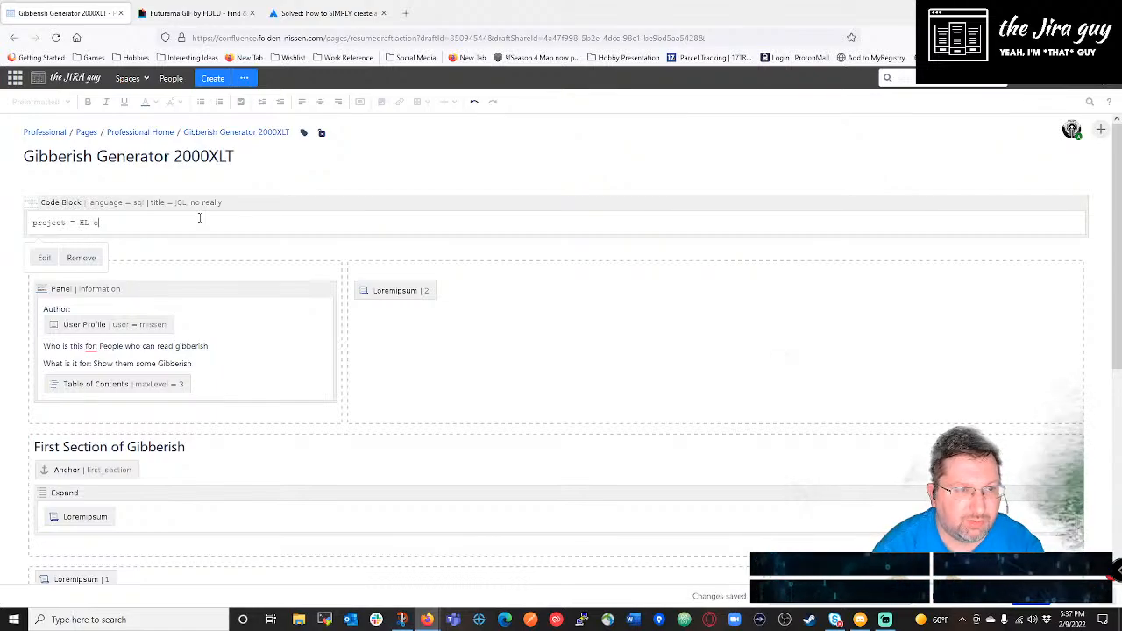
pyautogui.press('BackSpace')
pyautogui.press('BackSpace')
pyautogui.write('createdd')
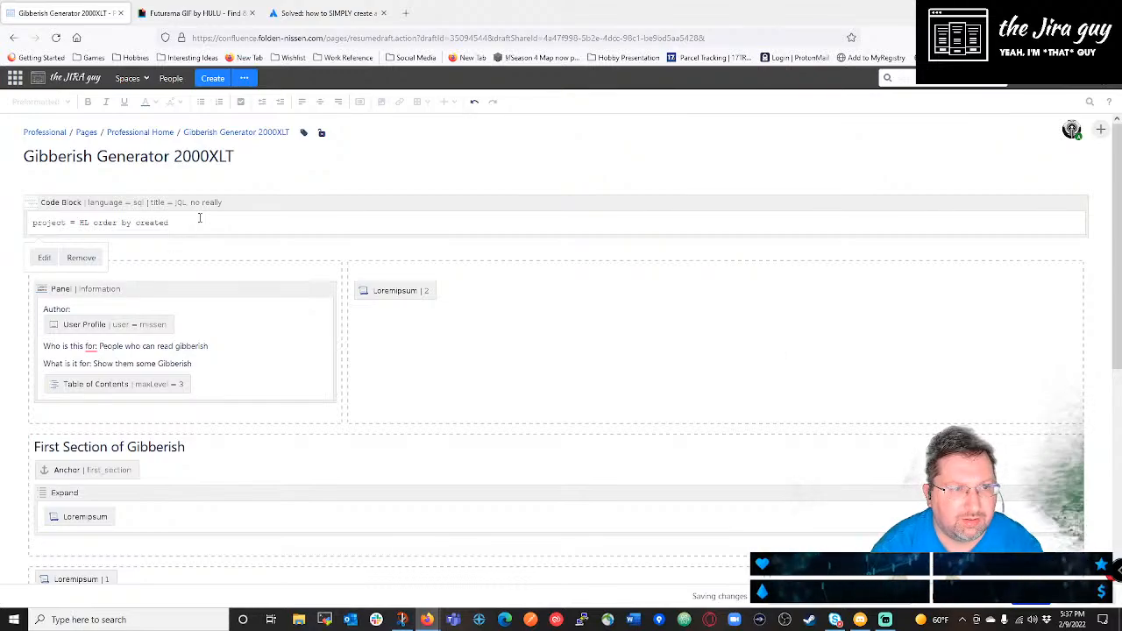
pyautogui.write('ate ASC')
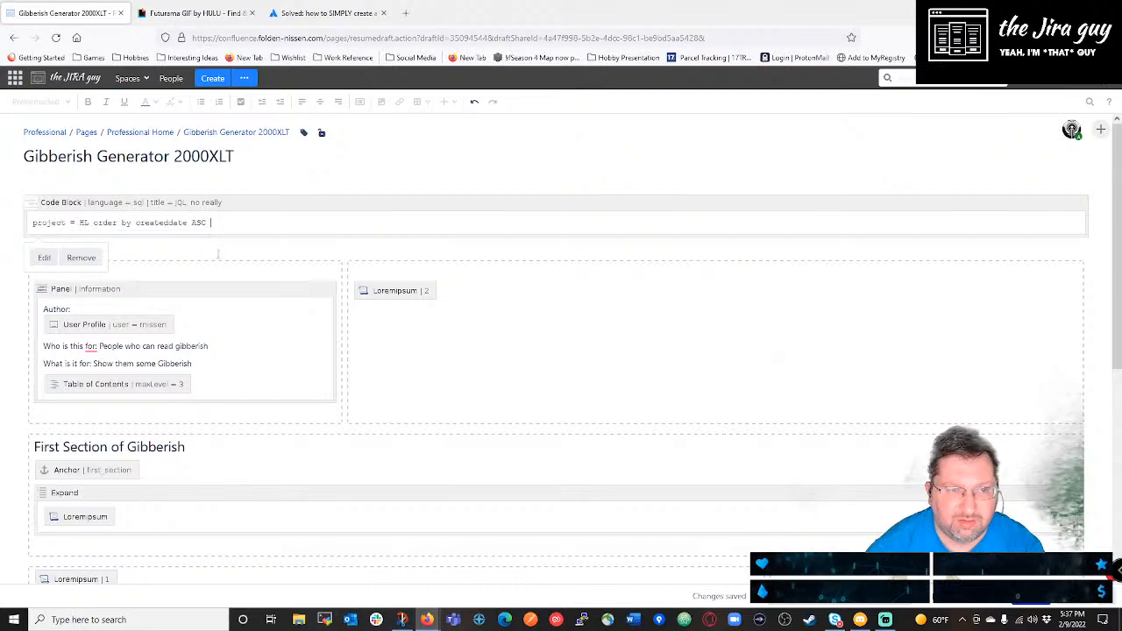
pyautogui.hotkey('ctrl', 's')
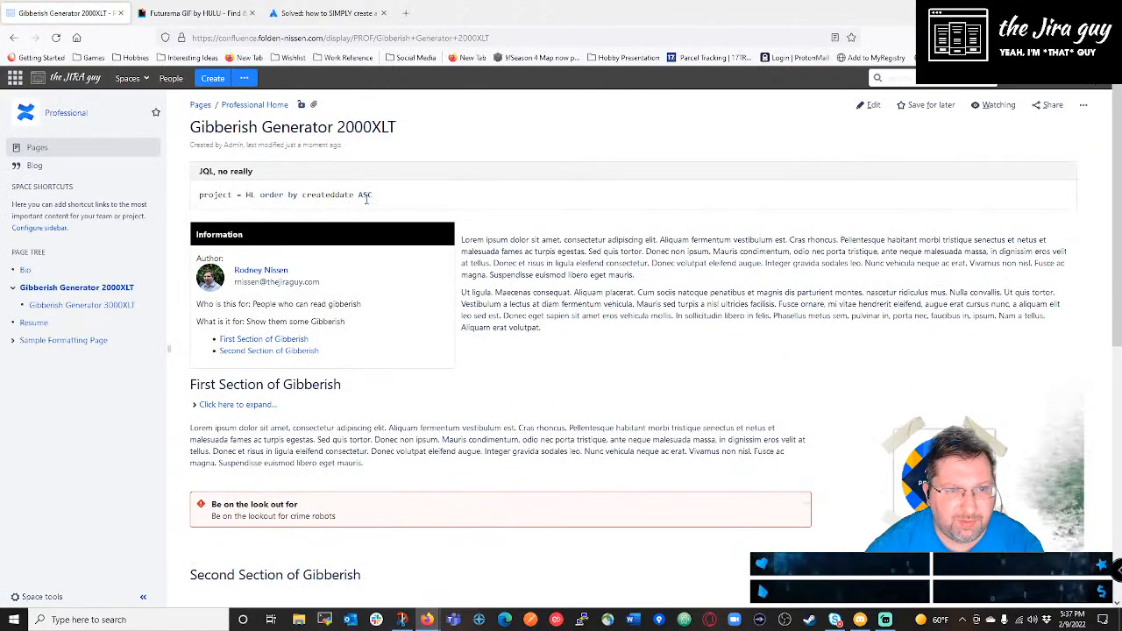
# Highlight the query text in the published code block, clear the selection, and reopen the 2000XLT page for editing.
pyautogui.moveTo(378, 197); pyautogui.dragTo(198, 196)
pyautogui.click(319, 192)
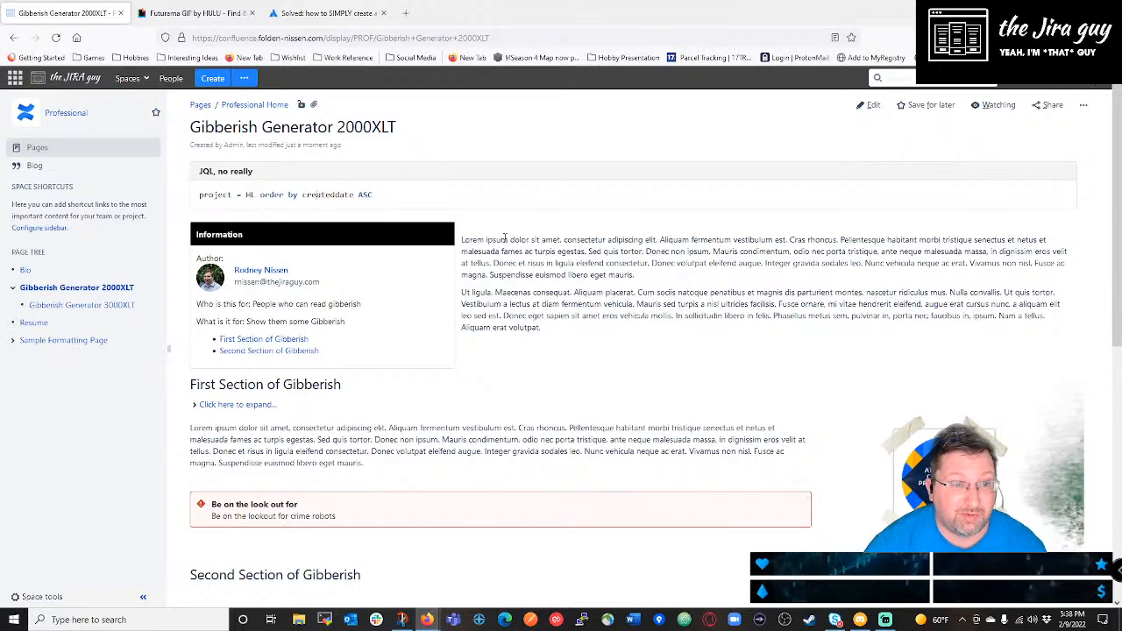
pyautogui.click(872, 106)
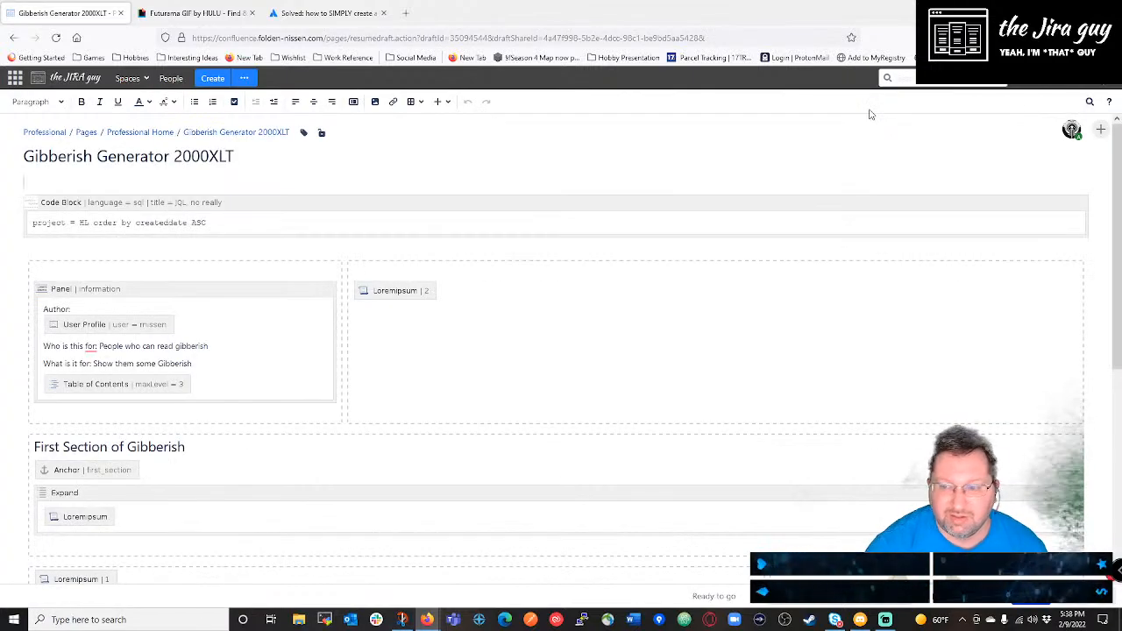